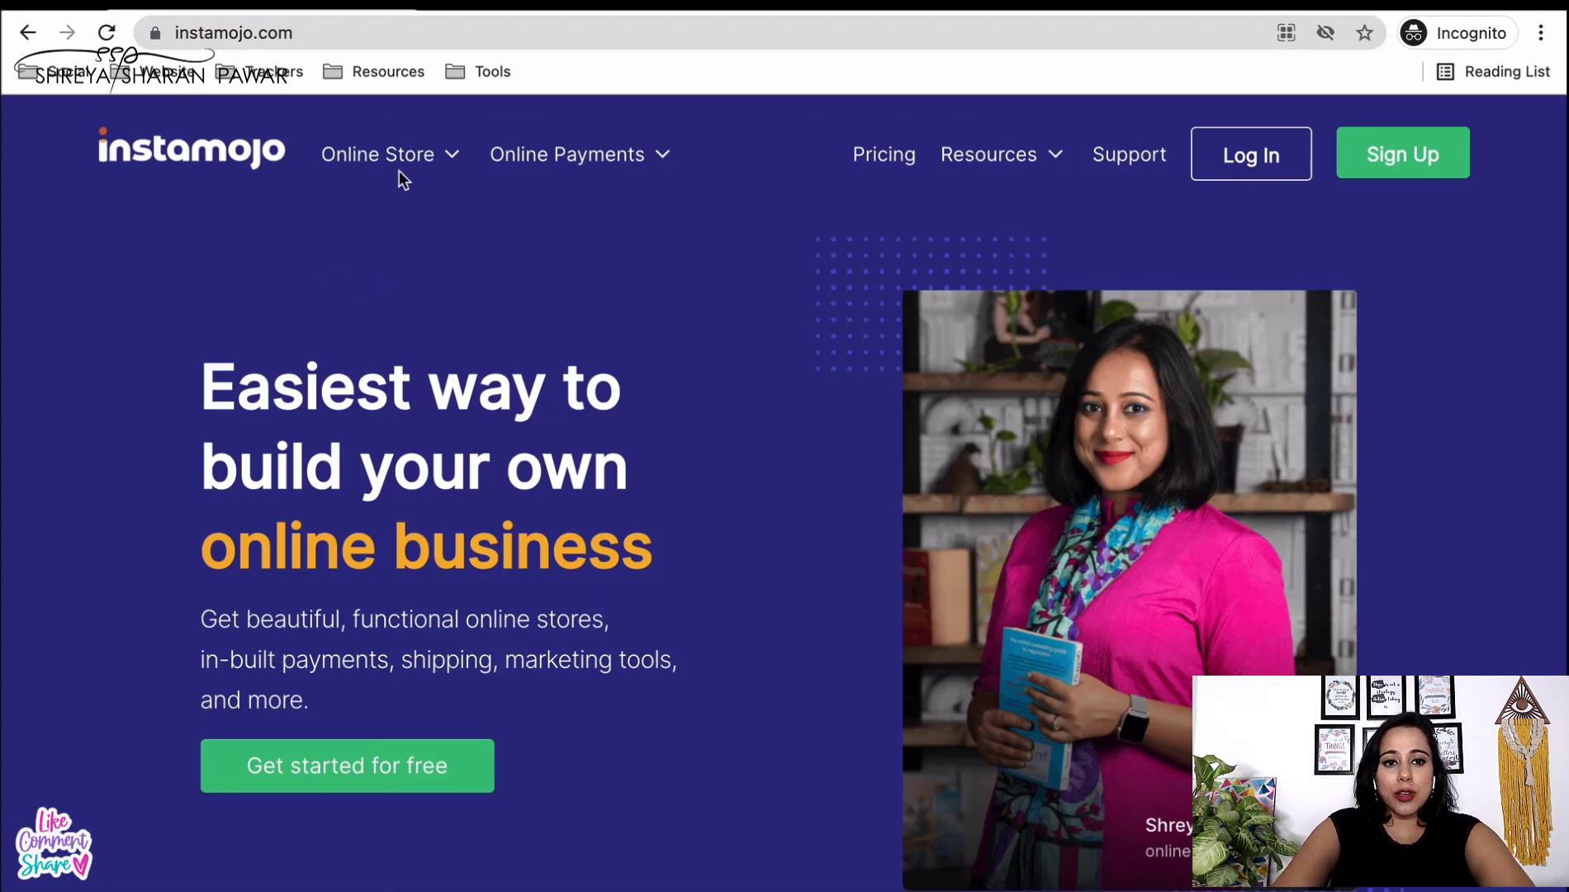
- Open the Online Store overview, browse its eCommerce feature cards, then go to Pricing
mouse_move(622, 173)
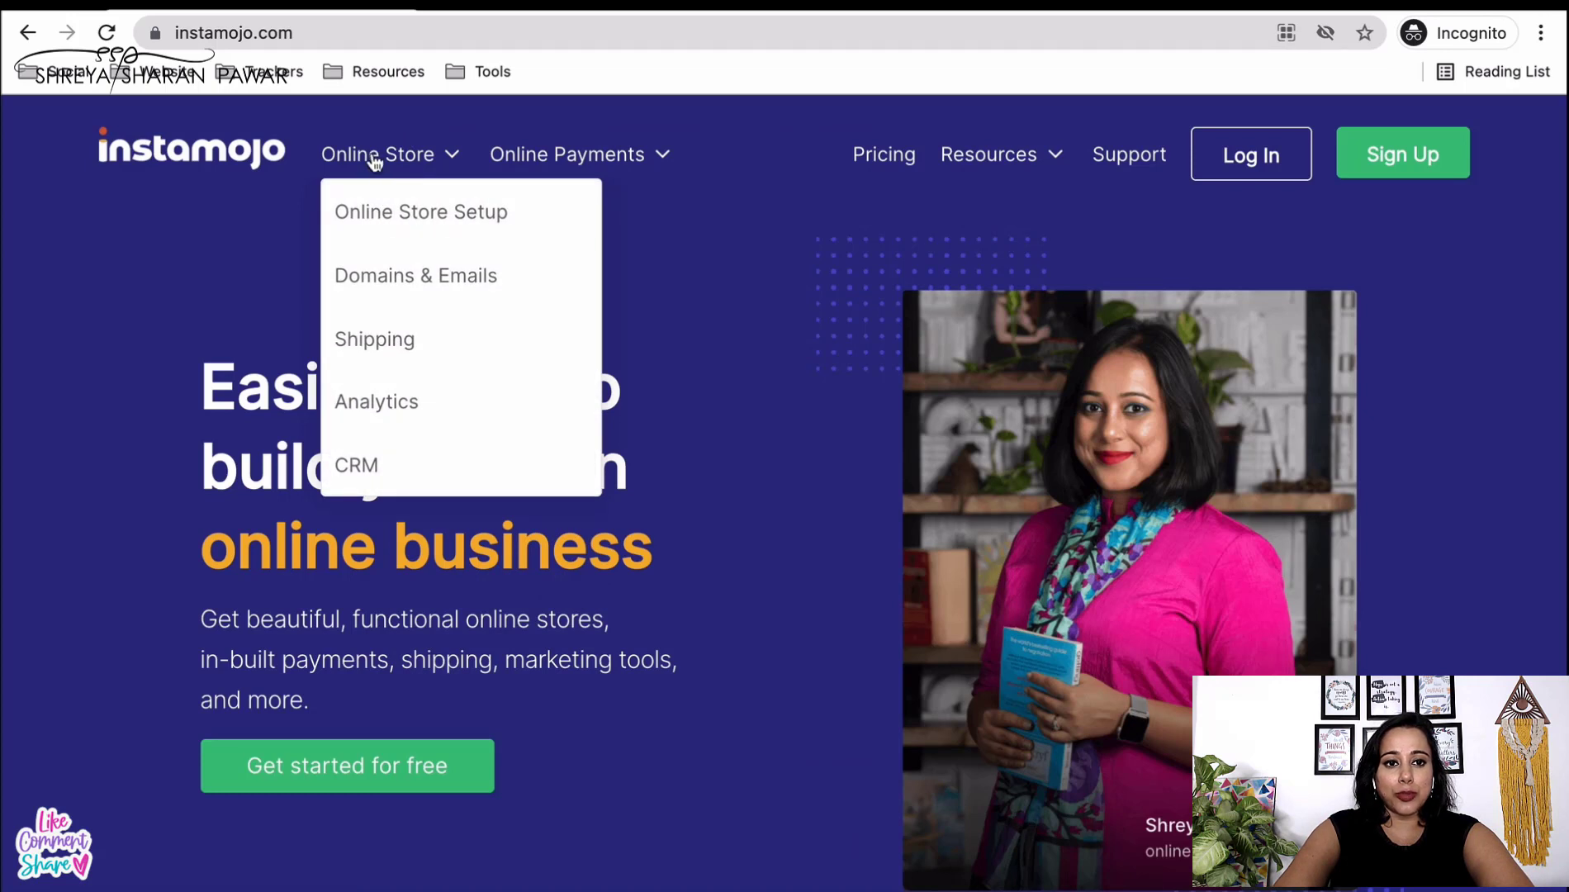
left_click(375, 159)
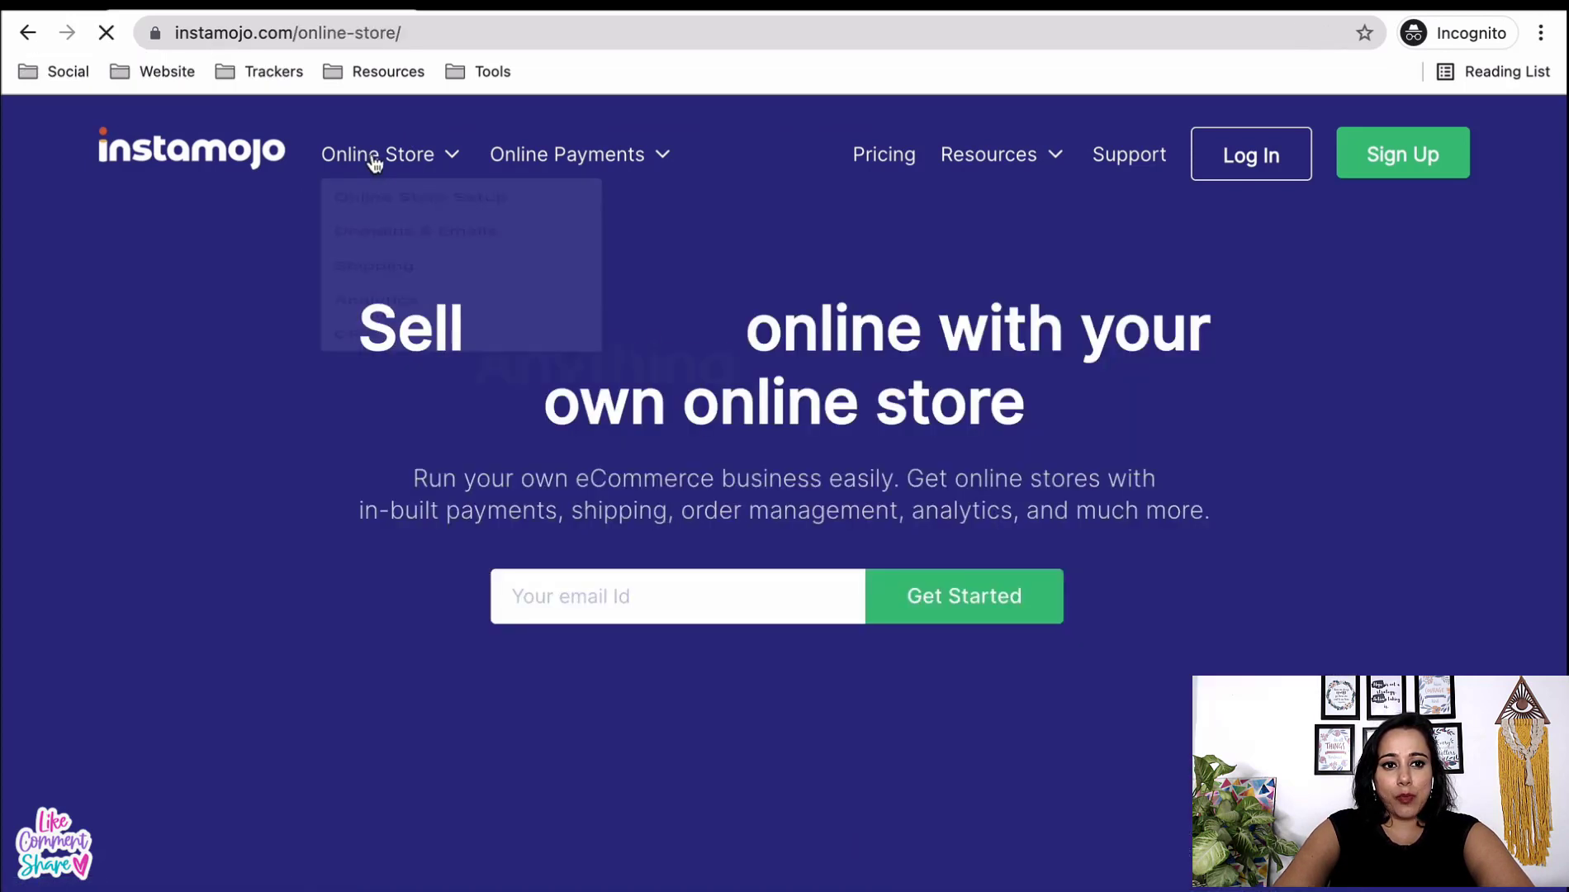
scroll(161, 620, "down", 10)
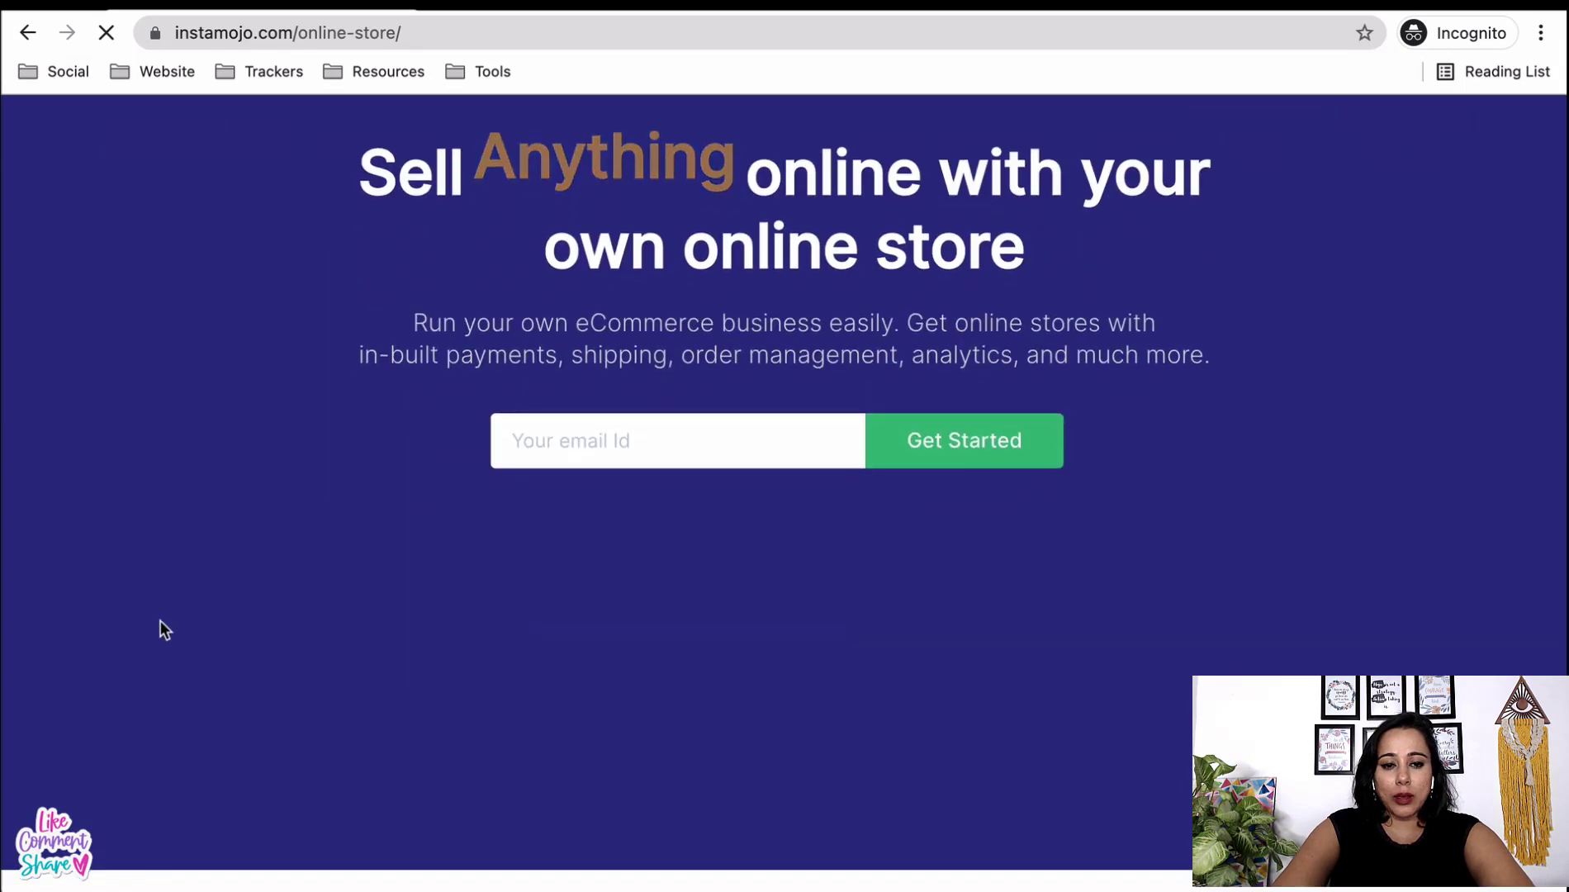
scroll(160, 620, "down", 8)
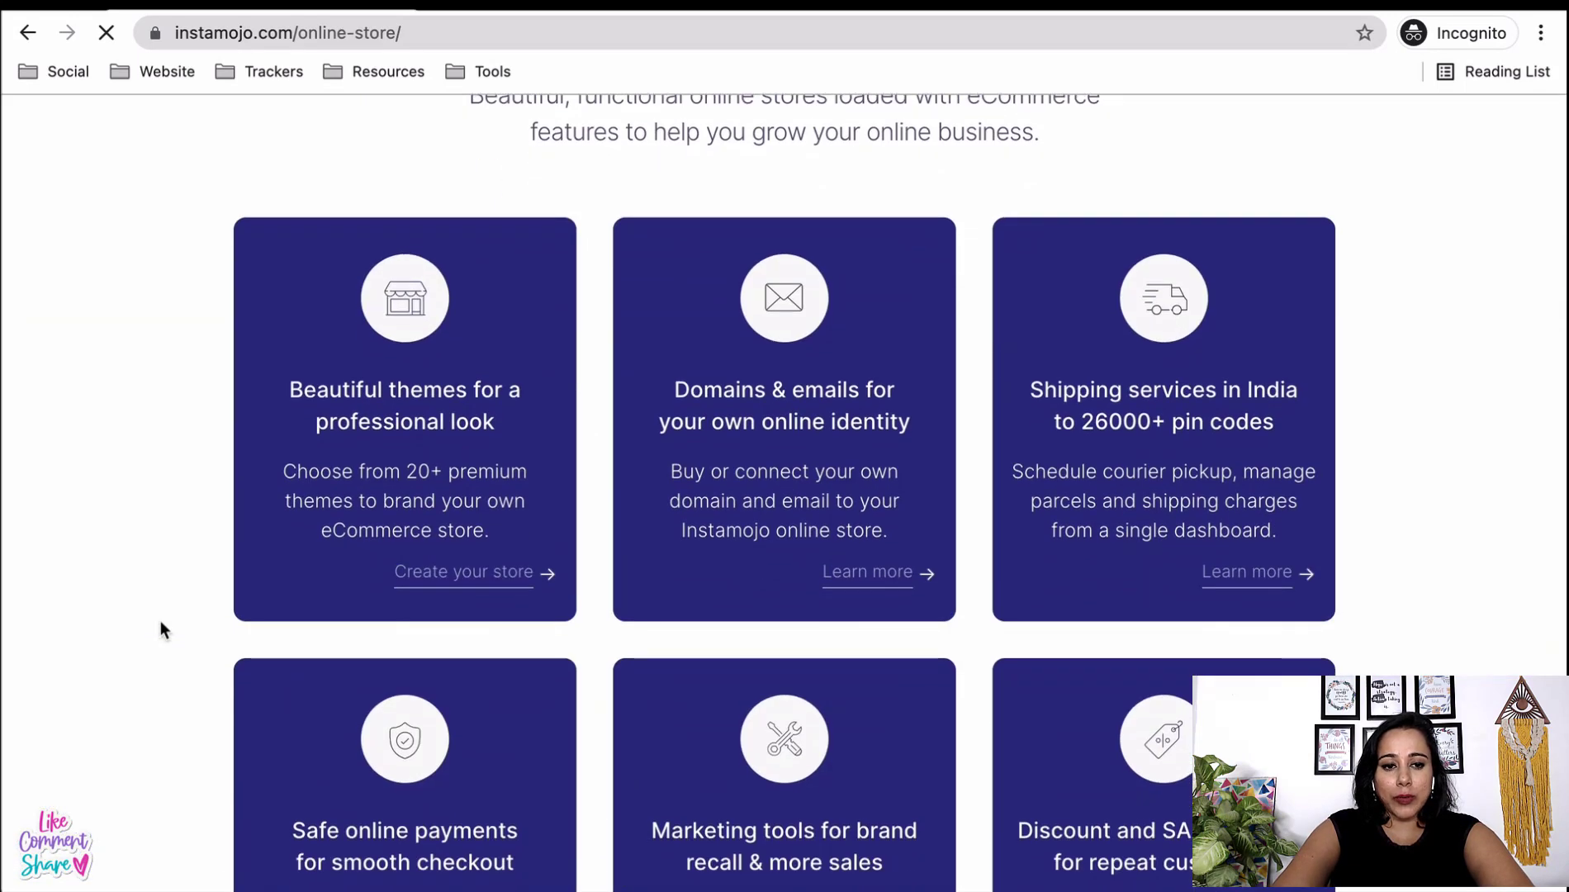
scroll(497, 381, "up", 4)
scroll(496, 379, "down", 5)
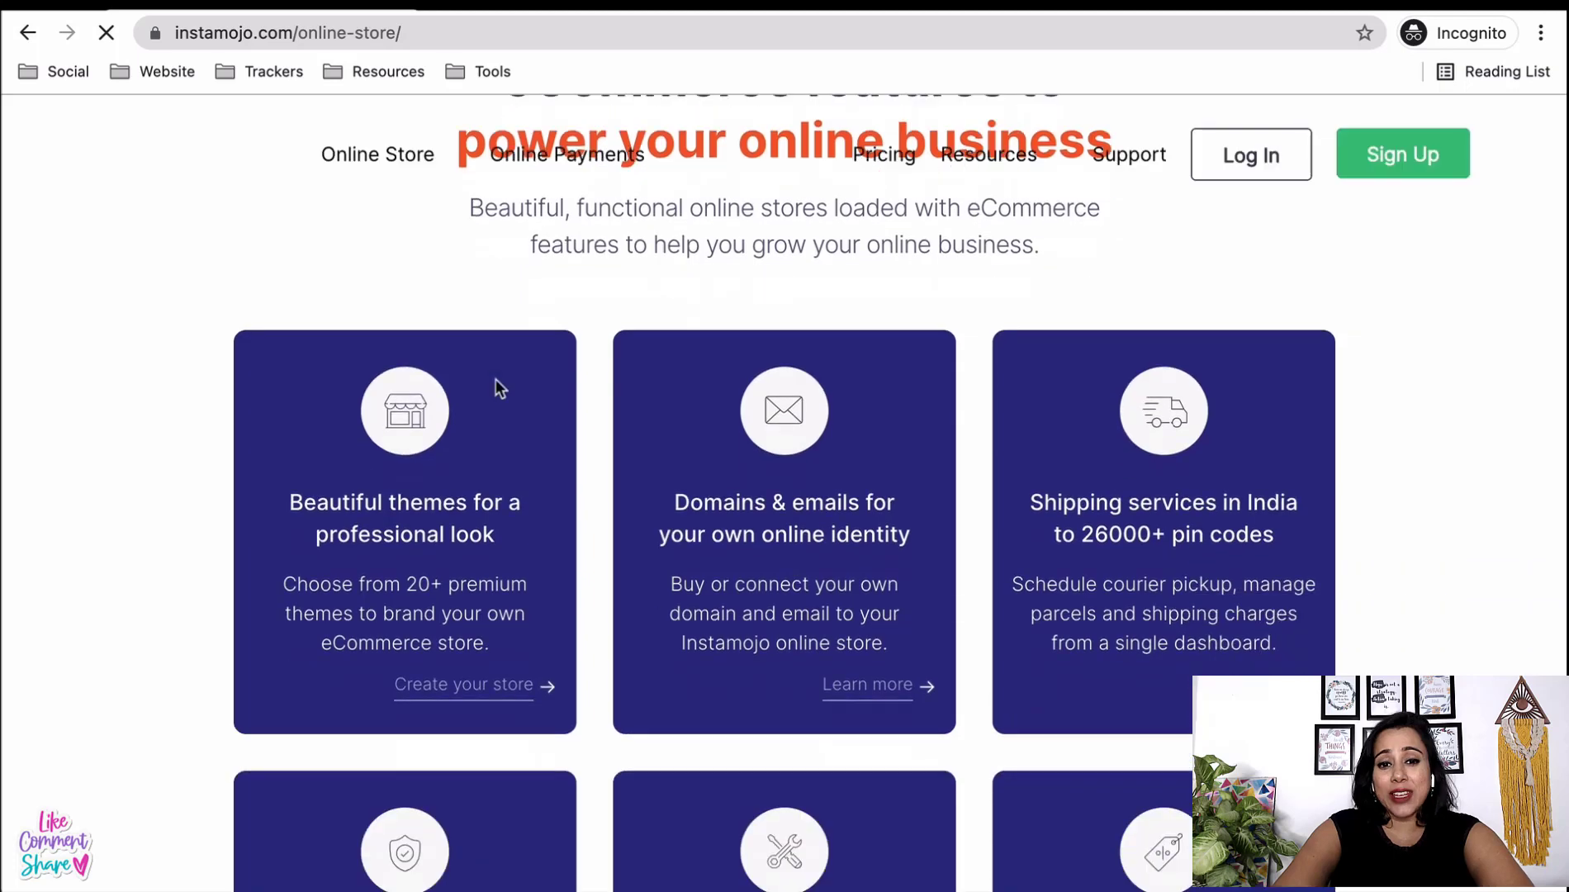
scroll(767, 317, "up", 1)
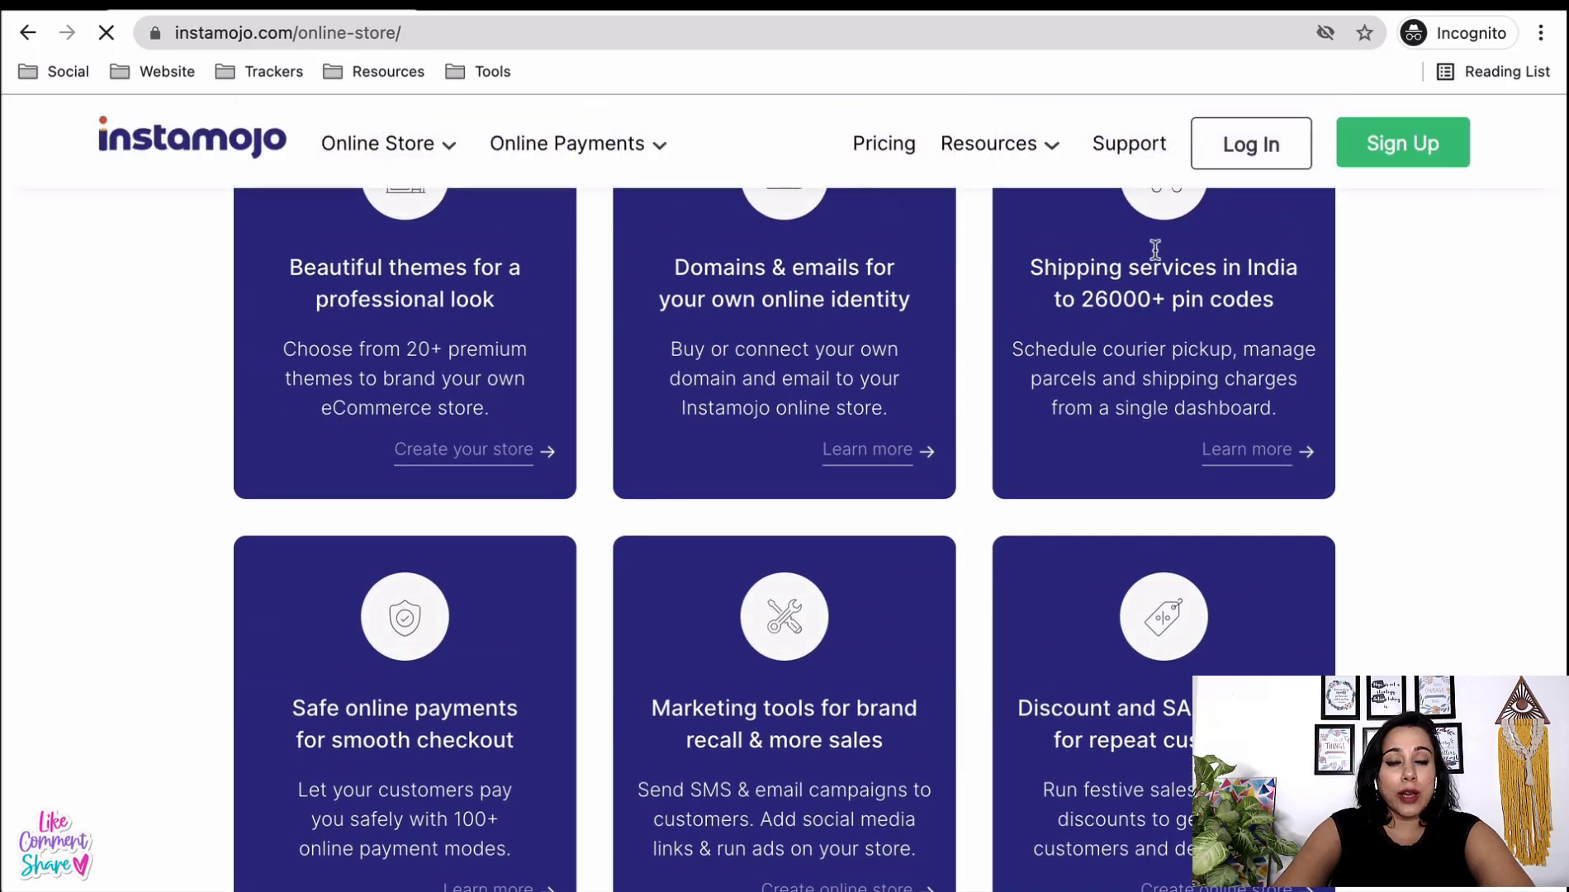
scroll(1092, 495, "down", 3)
scroll(1092, 494, "down", 1)
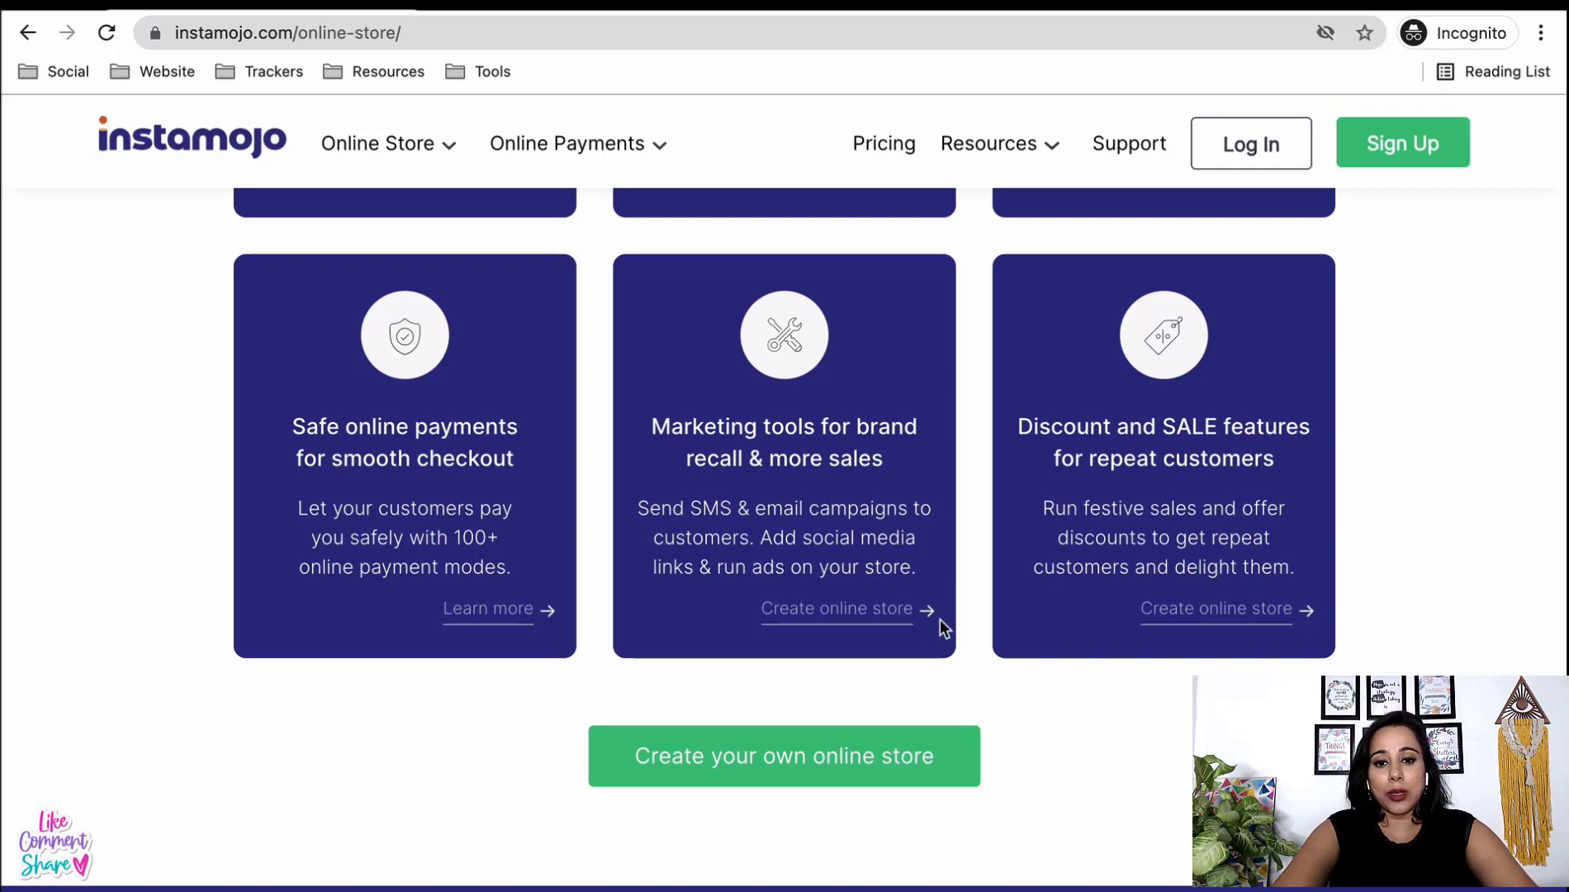
scroll(939, 623, "down", 4)
scroll(938, 623, "up", 15)
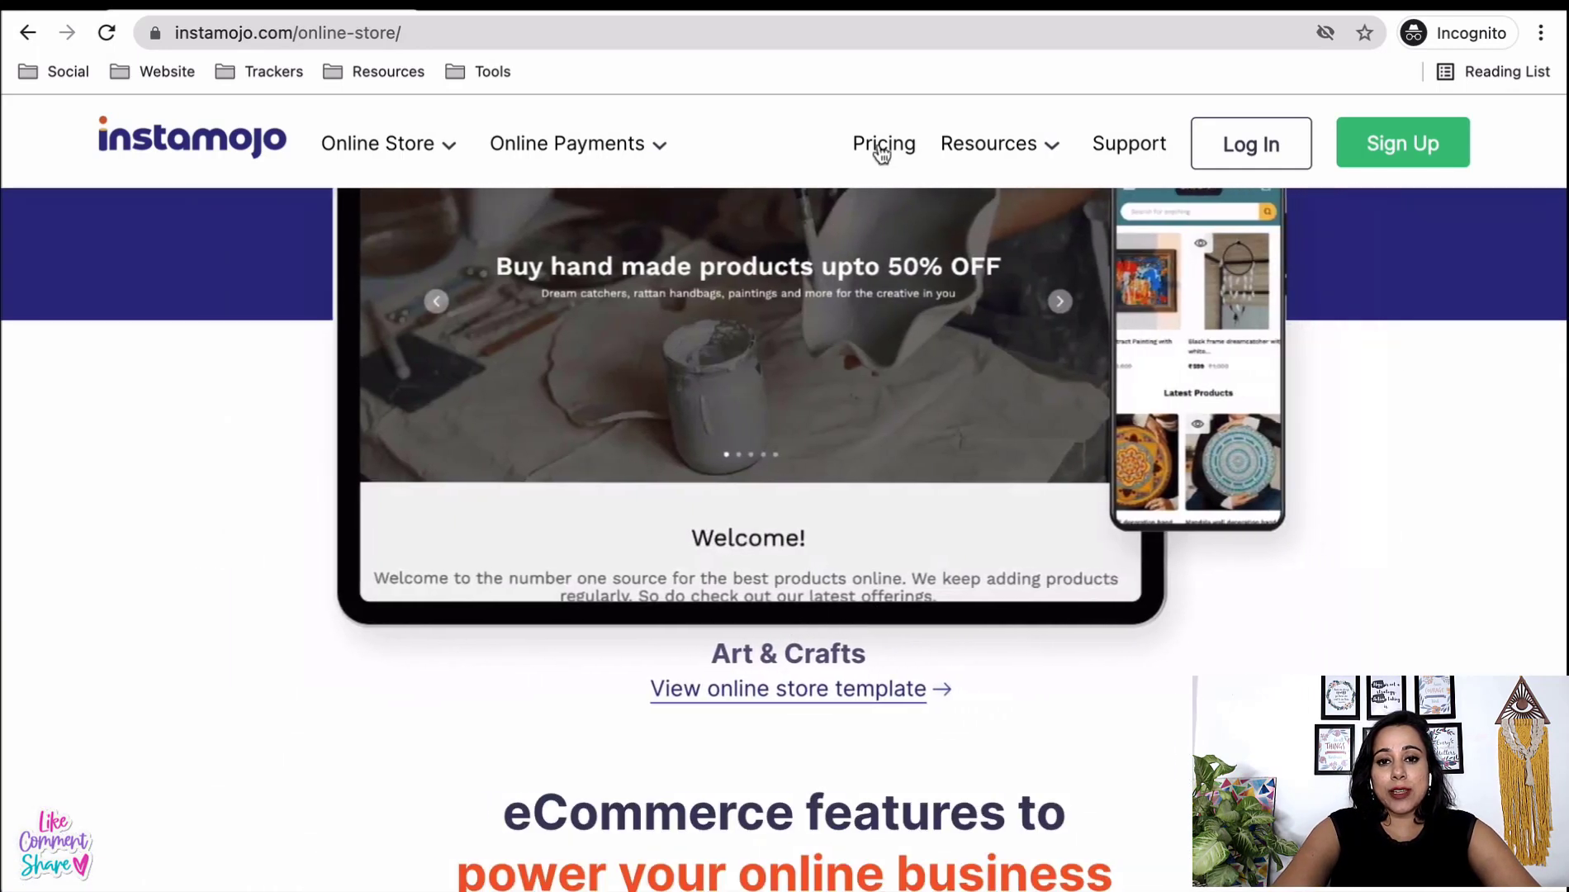
left_click(880, 149)
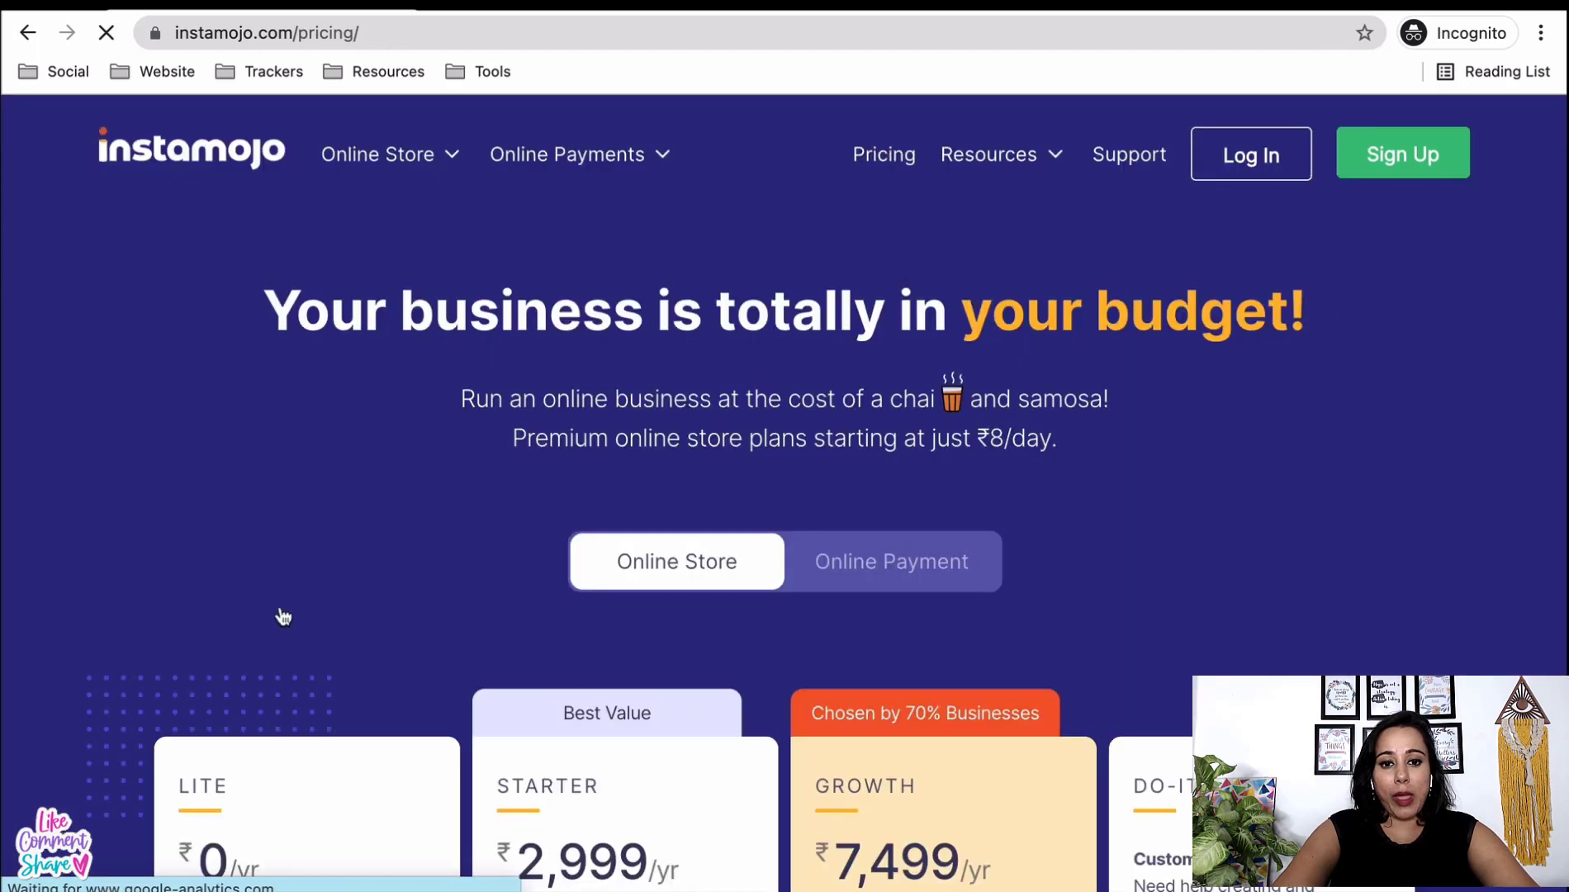
- Compare the Lite, Starter, Growth (₹1,499/mo, 2% + ₹3 fee) and Do-It-For-Me plan cards
scroll(283, 616, "down", 1)
scroll(283, 616, "down", 1)
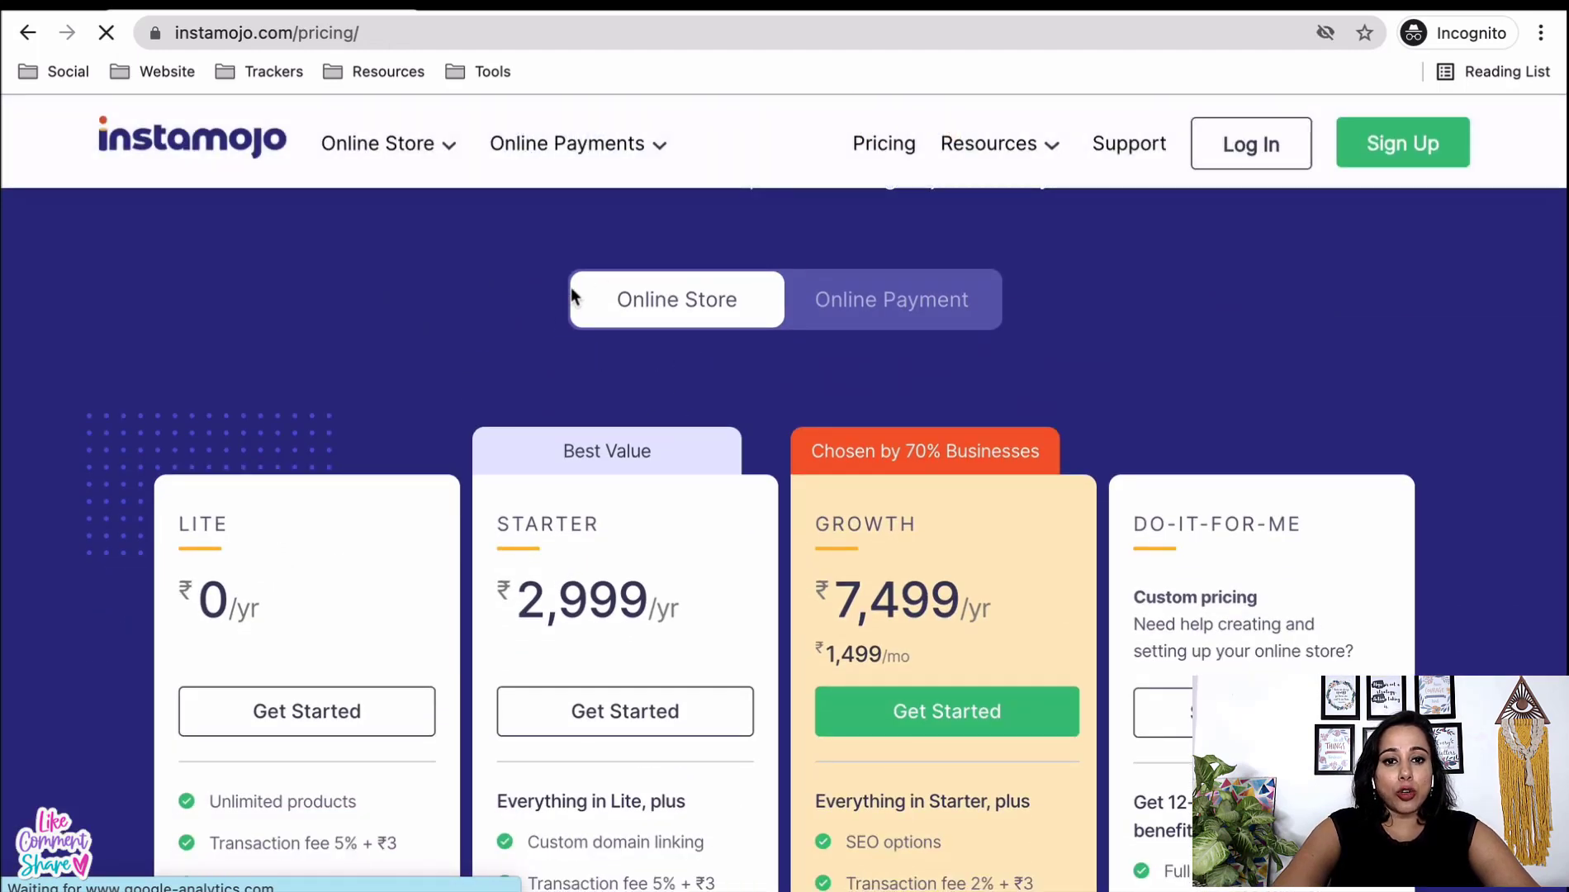
scroll(585, 609, "down", 3)
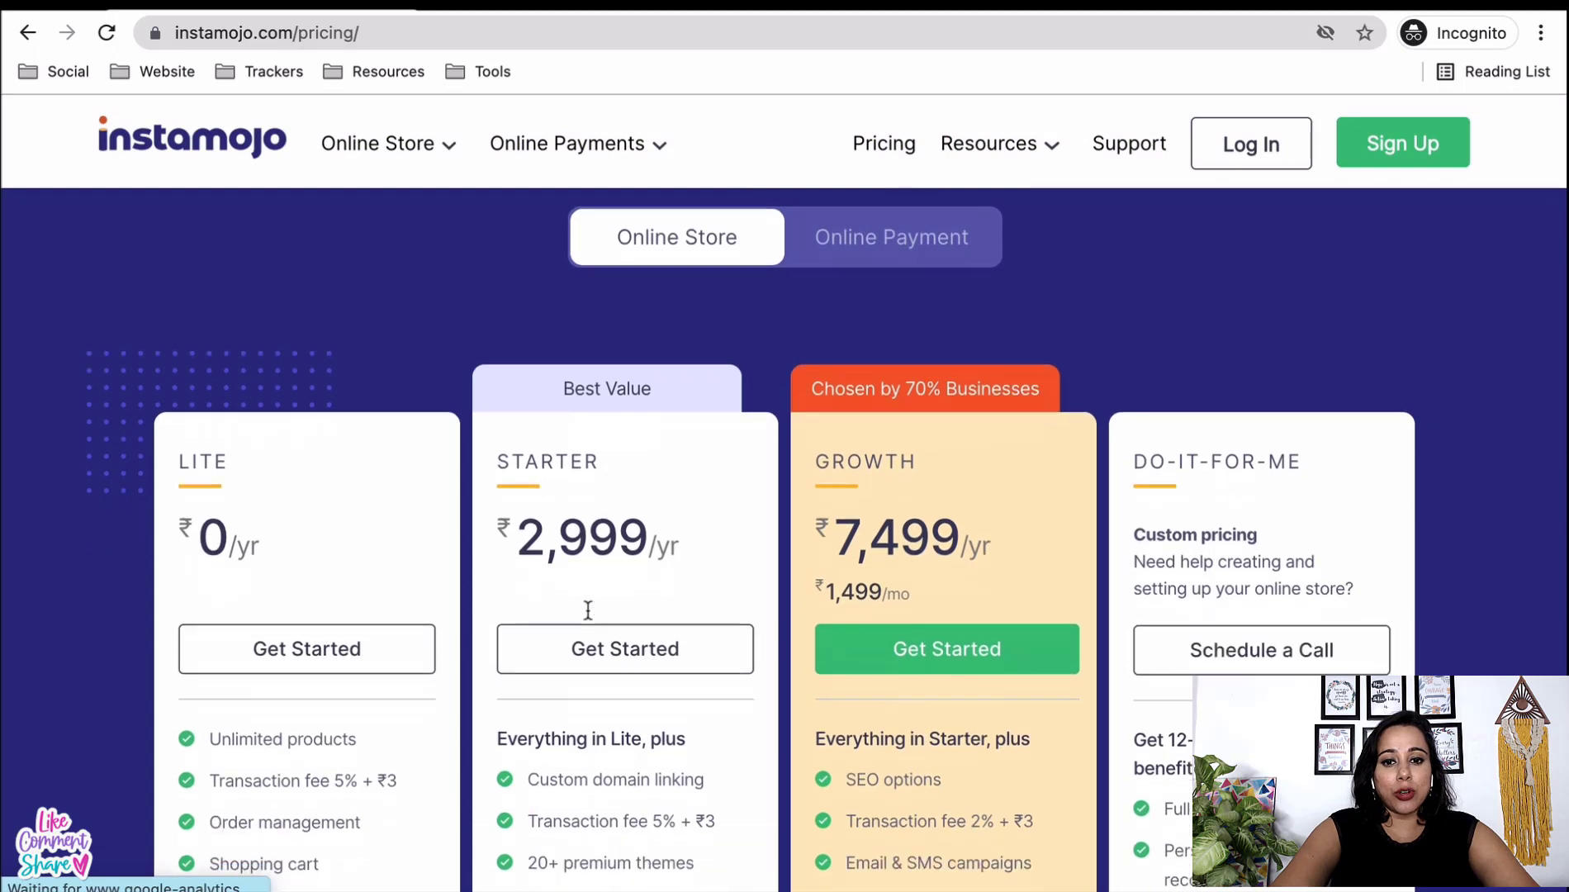
scroll(578, 609, "down", 1)
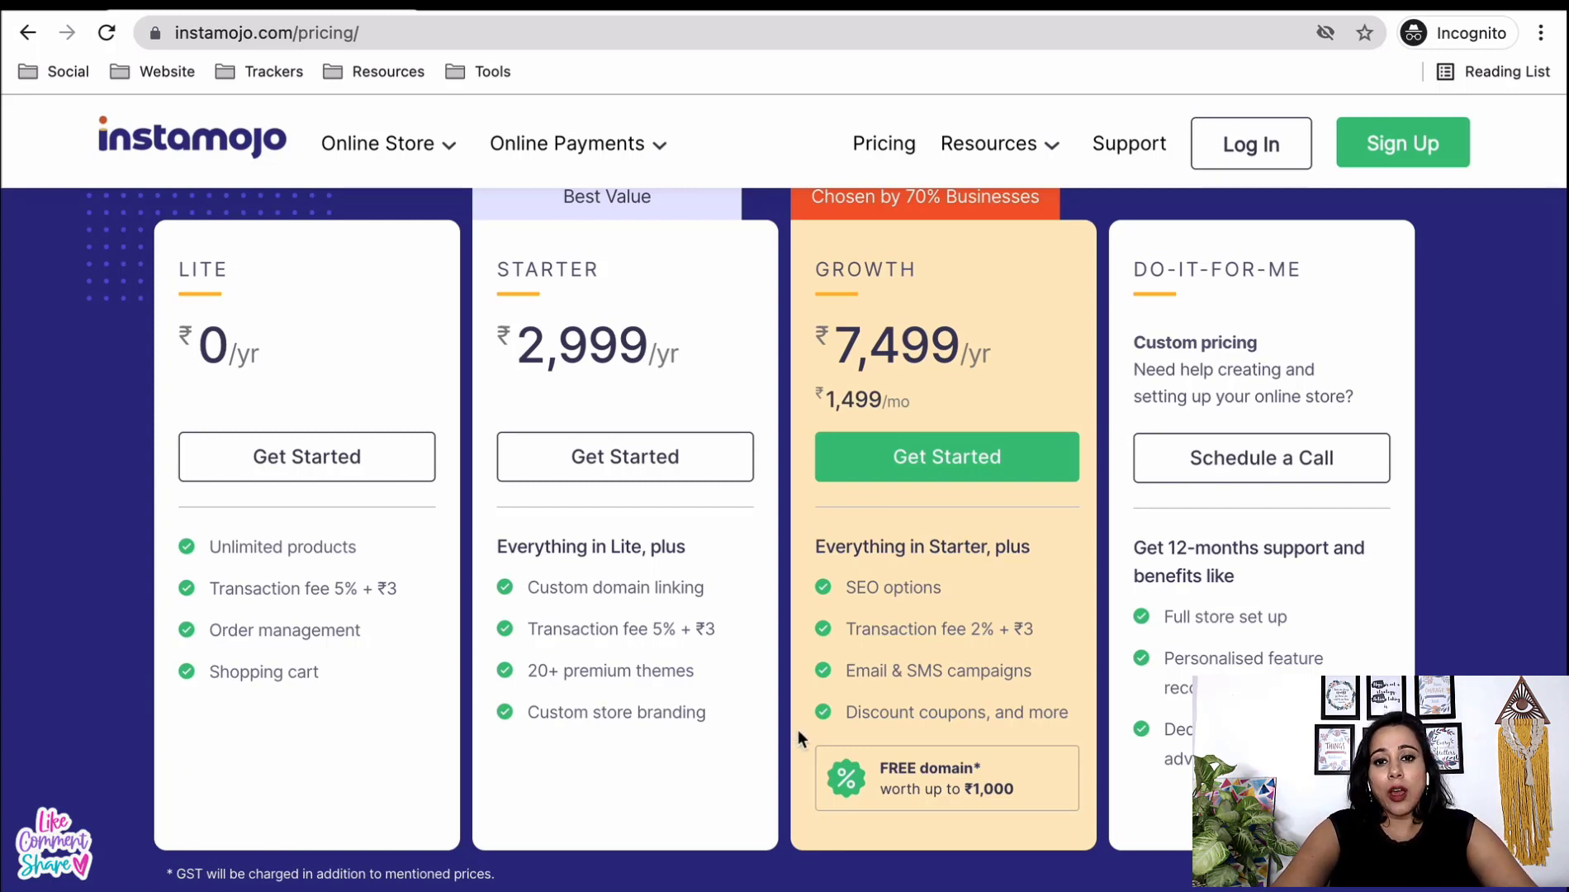
scroll(966, 679, "up", 1)
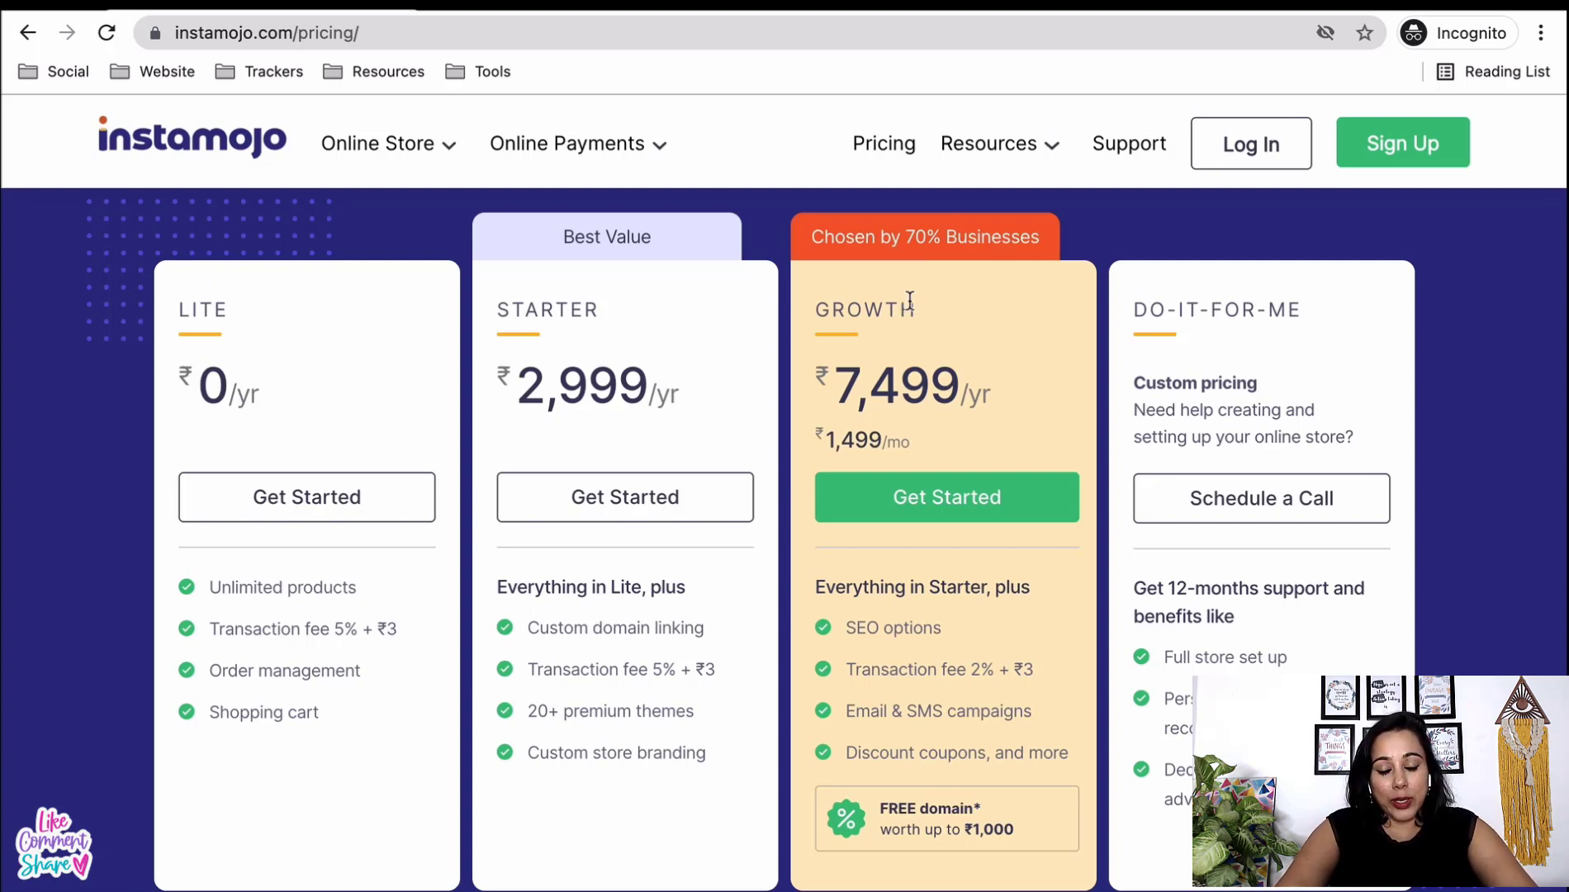
scroll(901, 638, "down", 1)
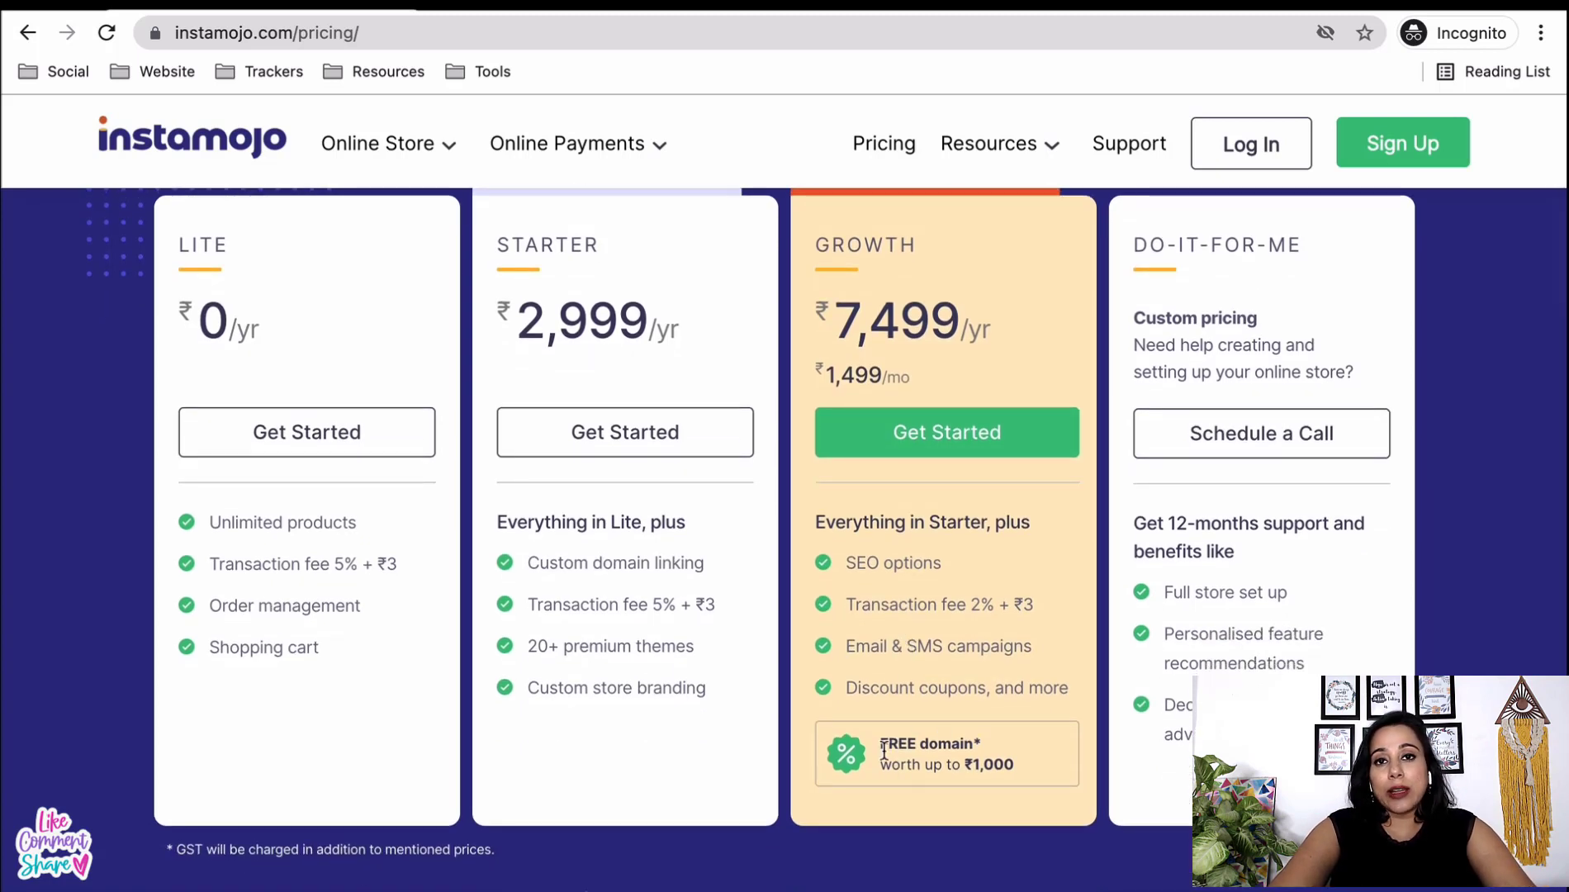
scroll(949, 750, "up", 1)
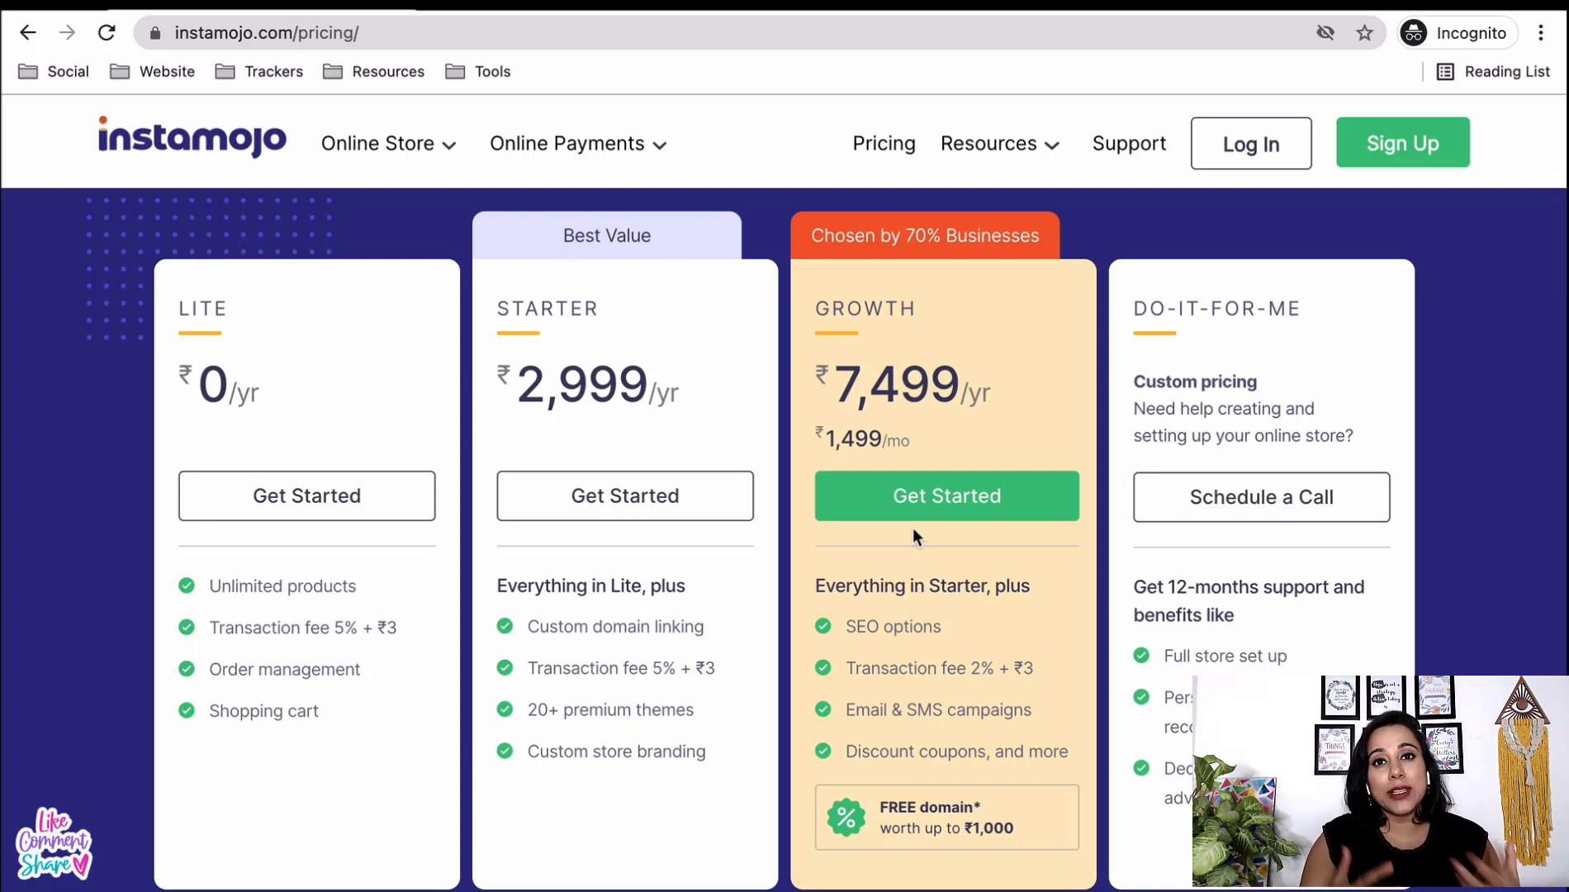
scroll(911, 535, "down", 1)
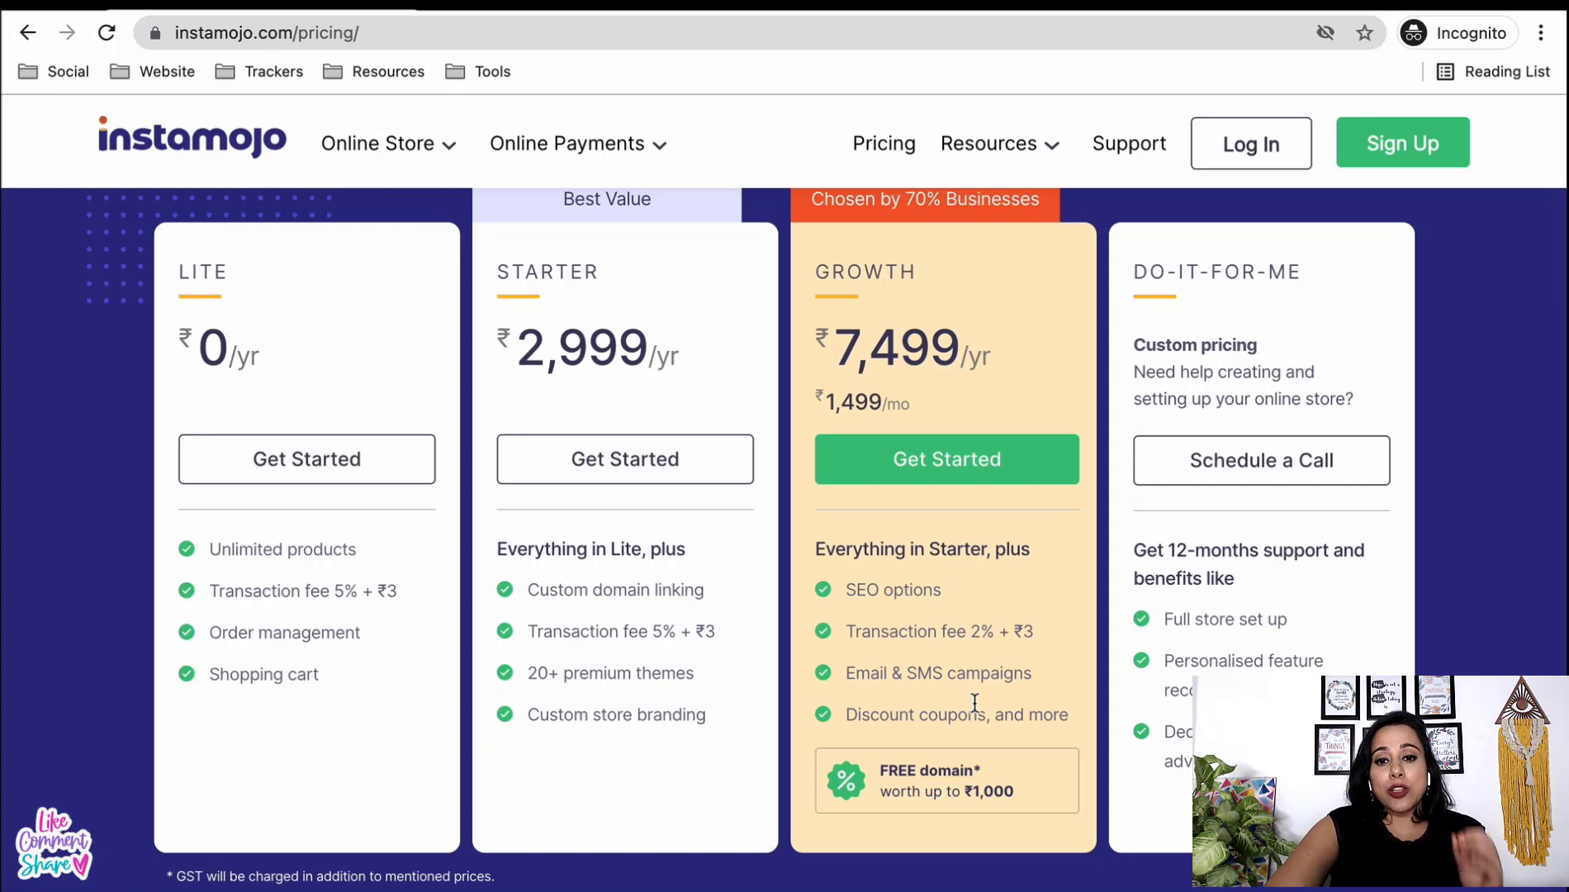
scroll(974, 702, "up", 2)
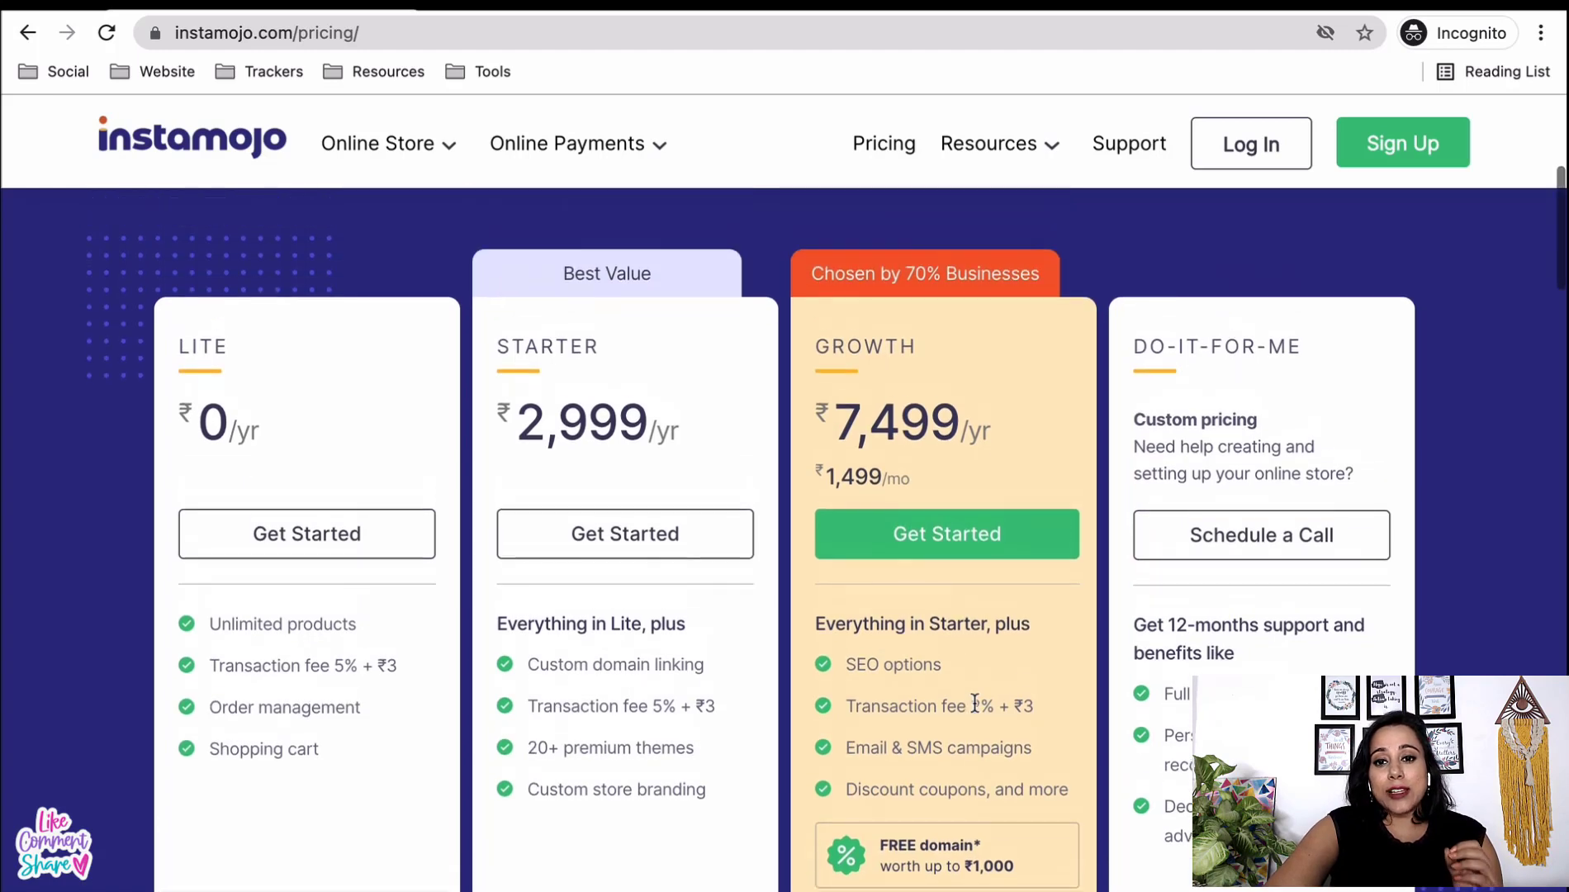
- Start the Growth plan sign-up and clear the prefilled email and password fields
left_click(955, 555)
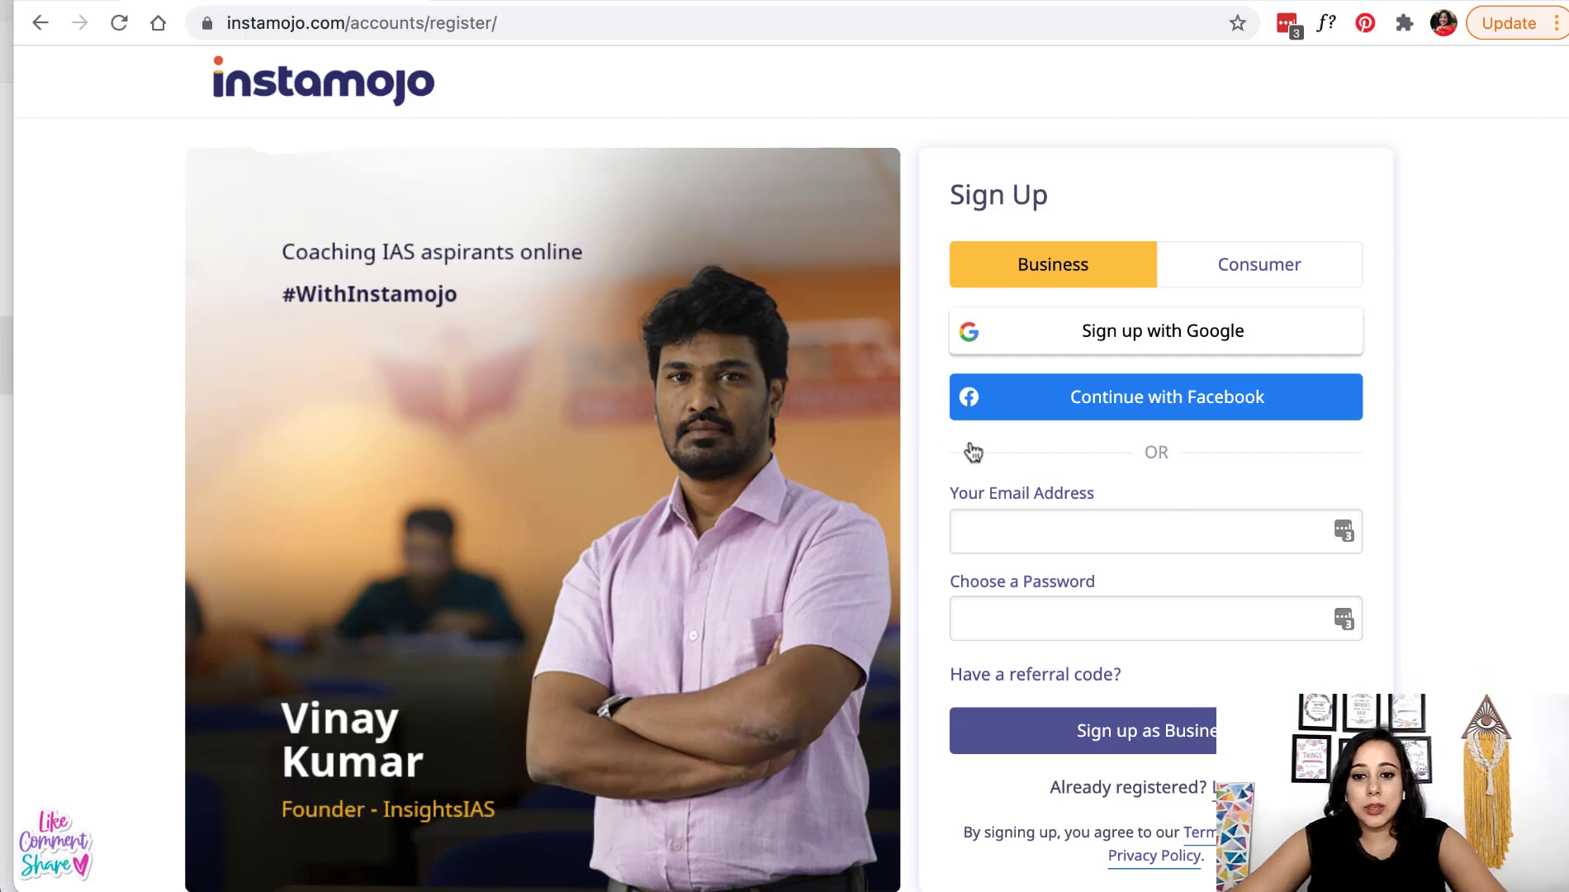
triple_click(1050, 531)
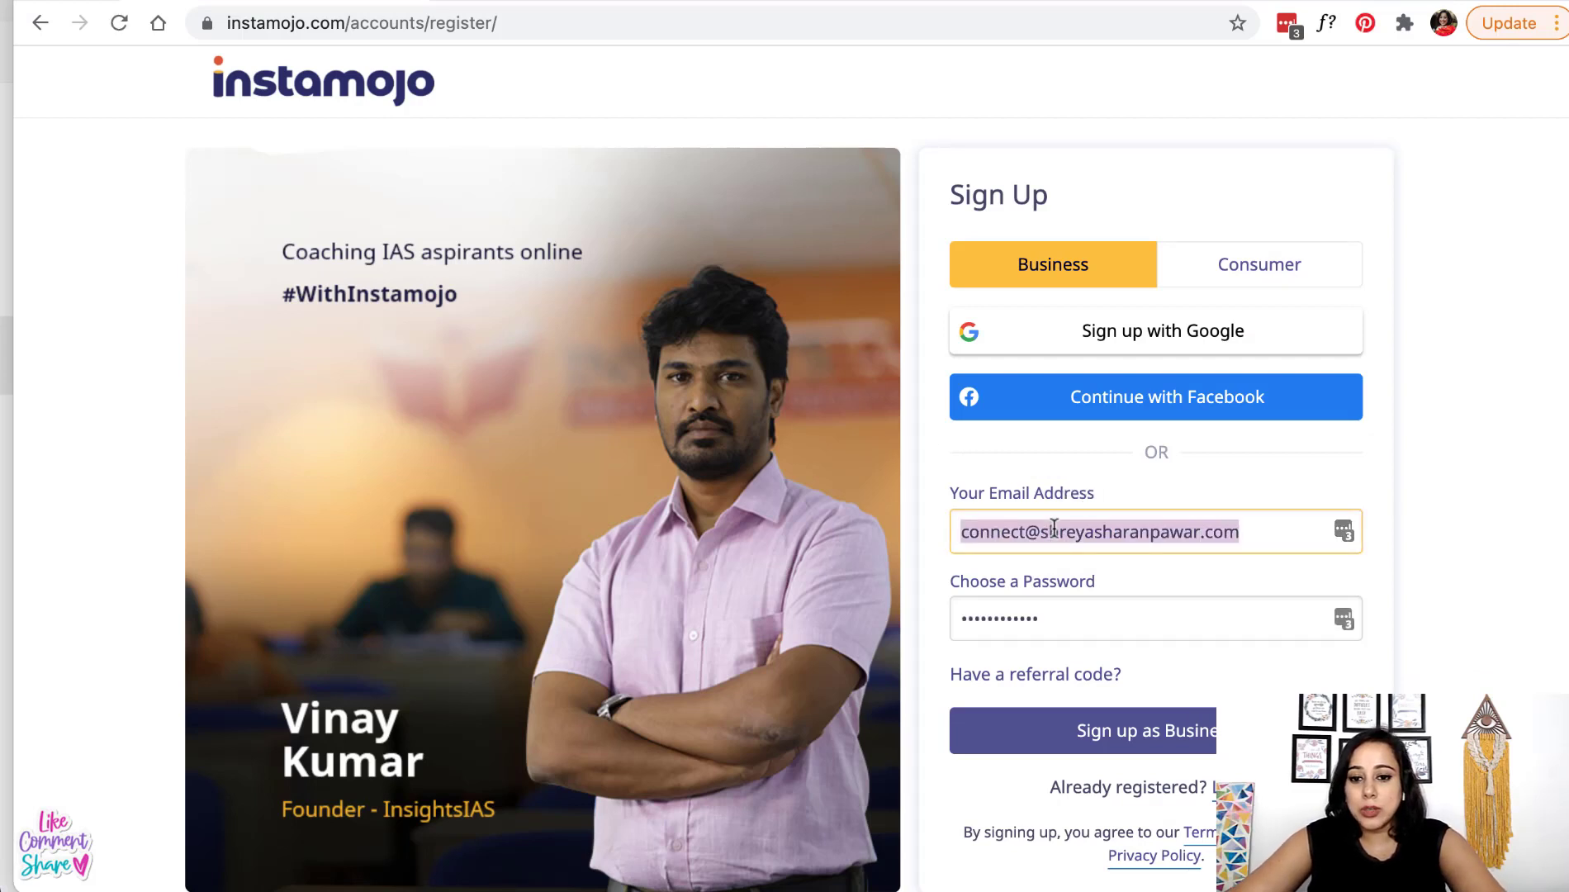
key("BackSpace")
double_click(1018, 620)
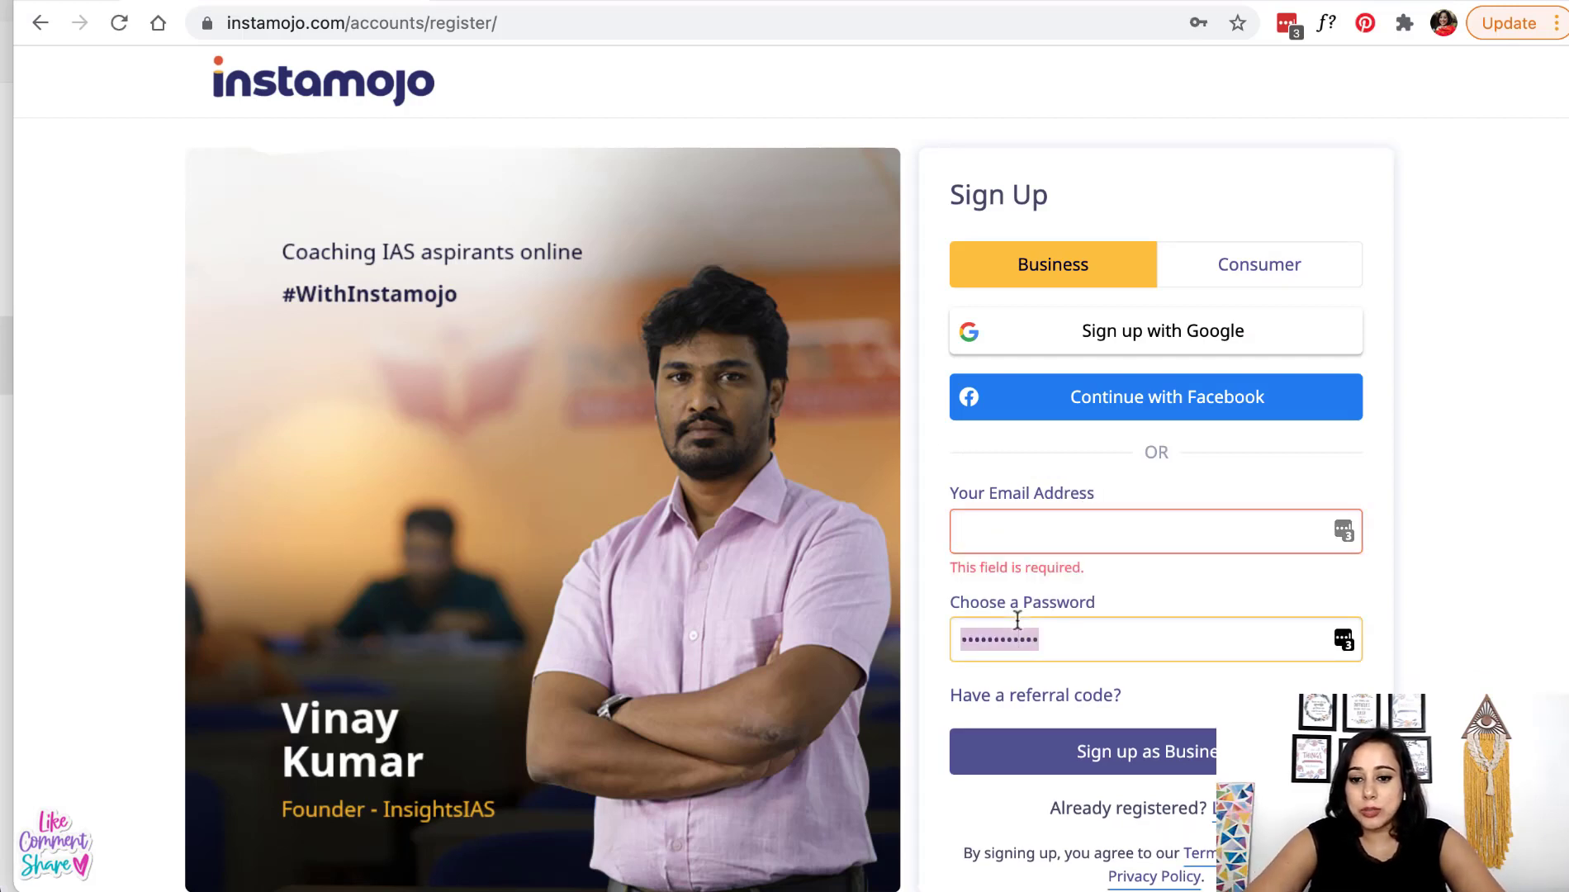
key("BackSpace")
- Enter the account email, use Chrome's suggested strong password, and sign up as Business
left_click(1050, 541)
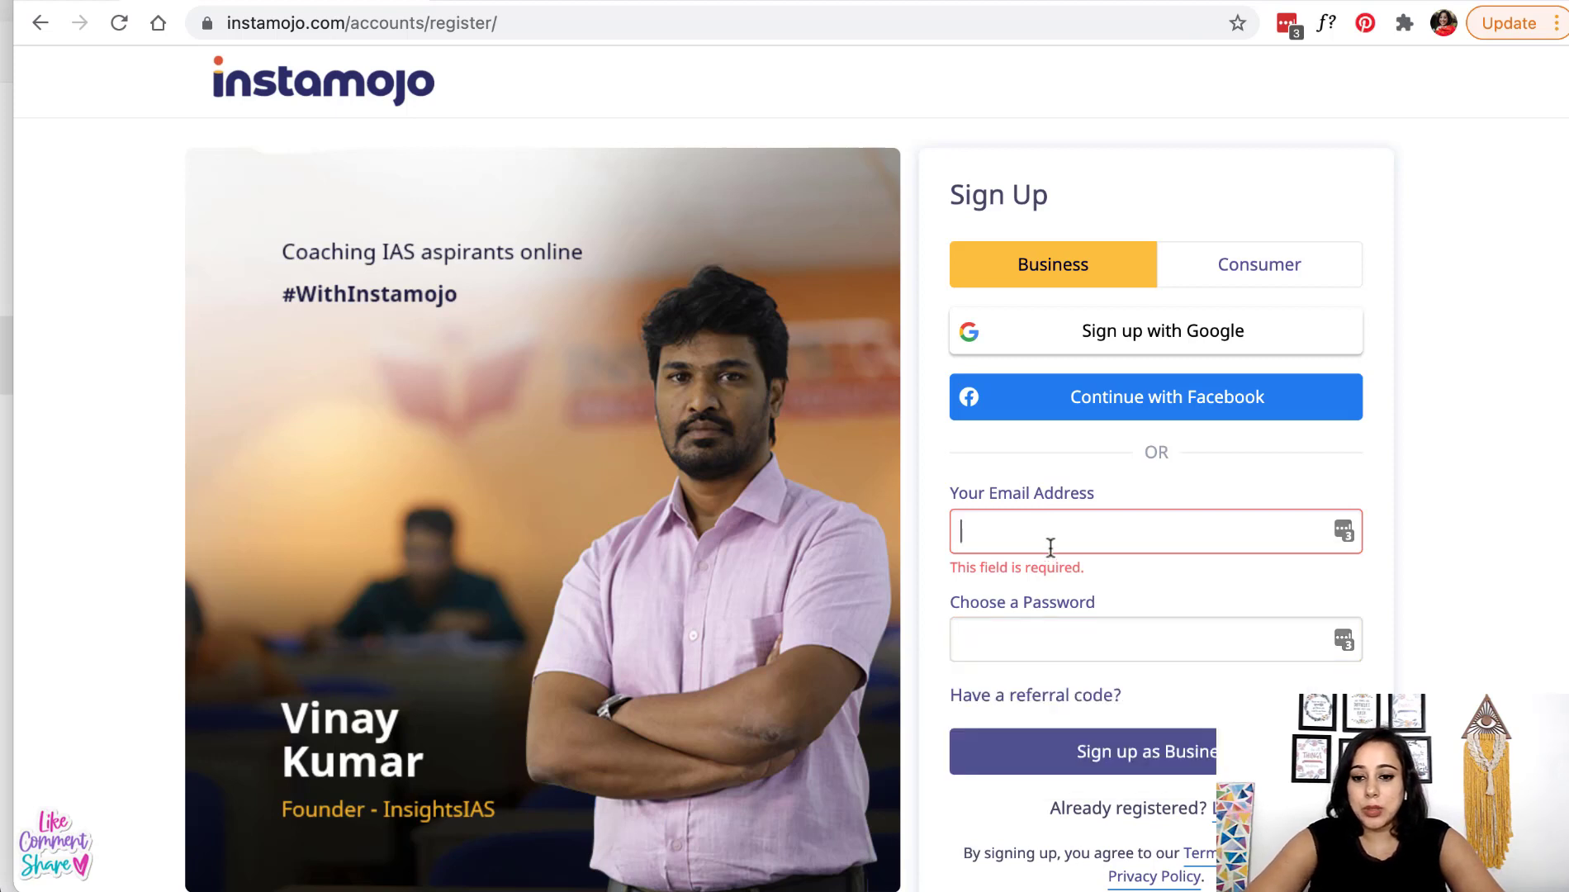
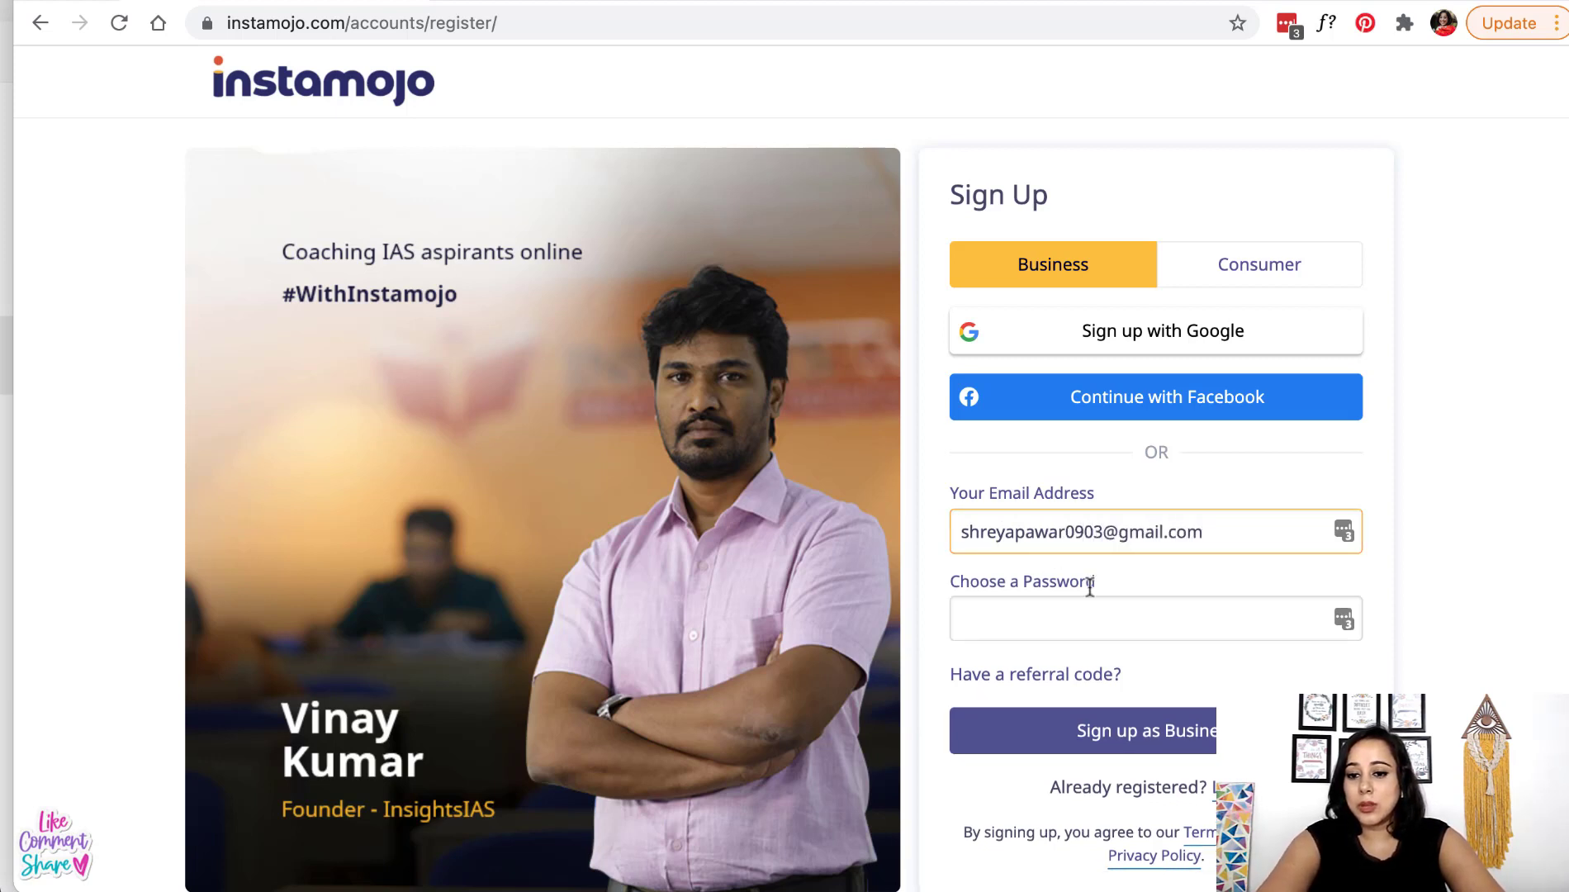
left_click(1292, 615)
left_click(1255, 664)
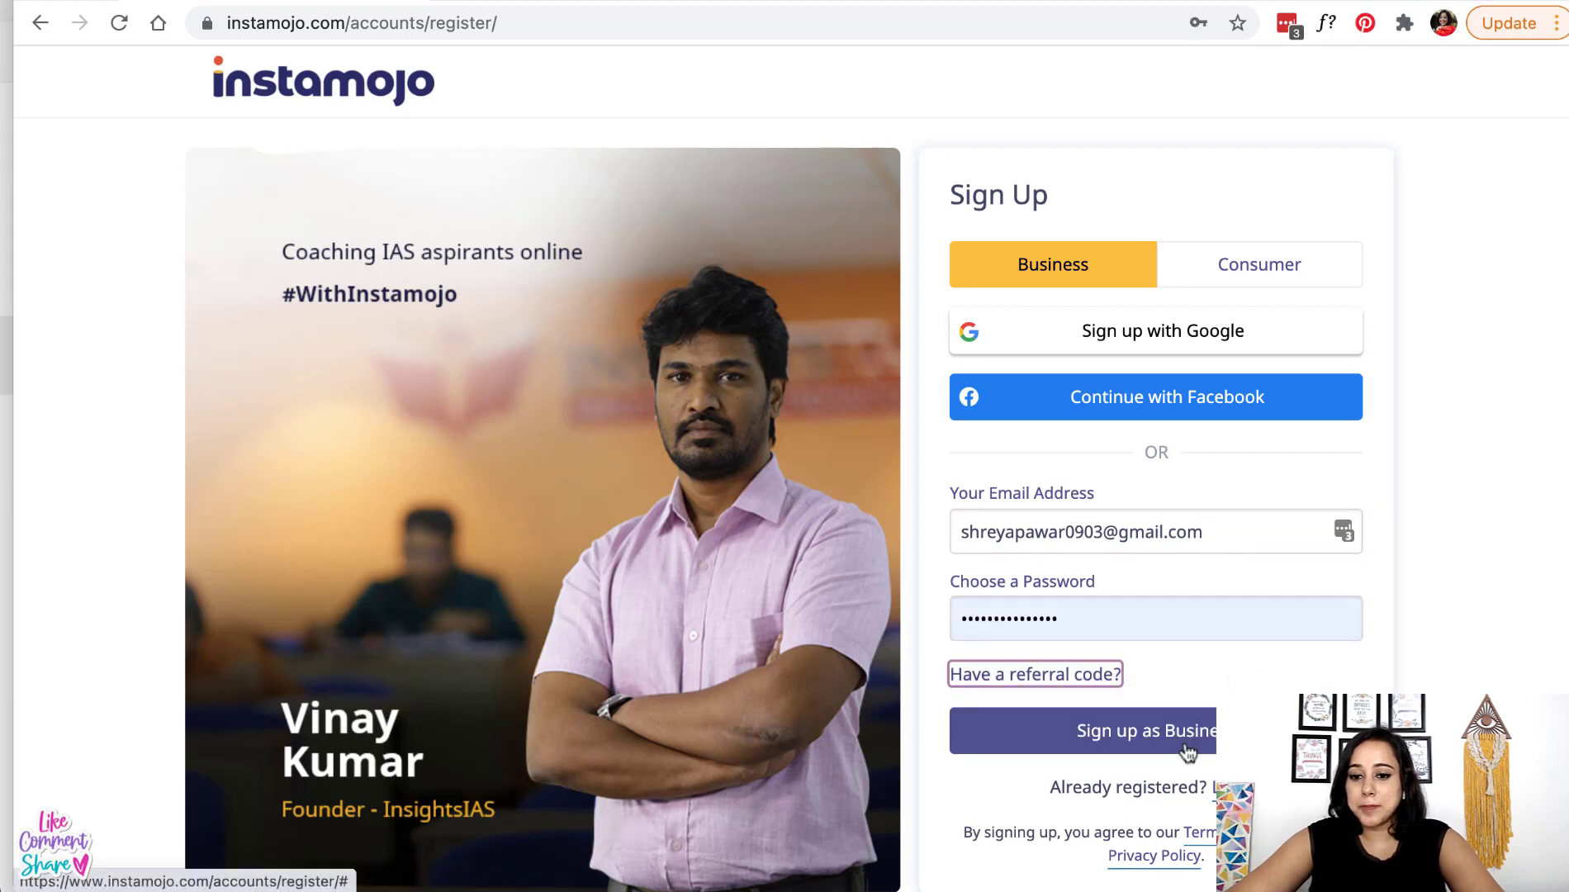
left_click(1146, 742)
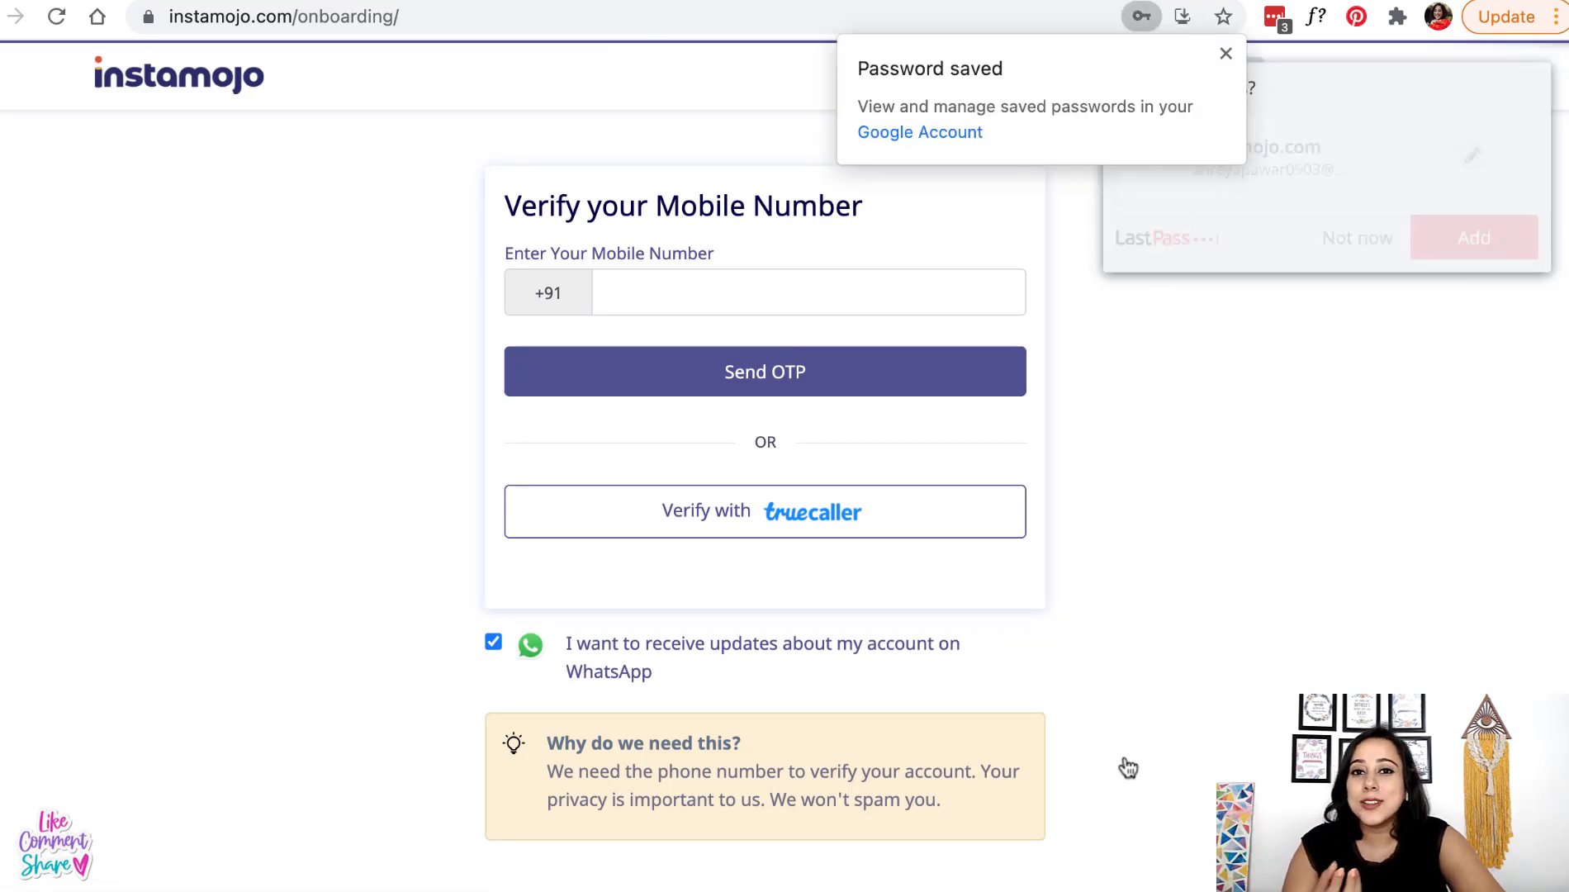
- Save the new login to LastPass, then verify the mobile number with a one-time code
left_click(1225, 53)
left_click(1478, 245)
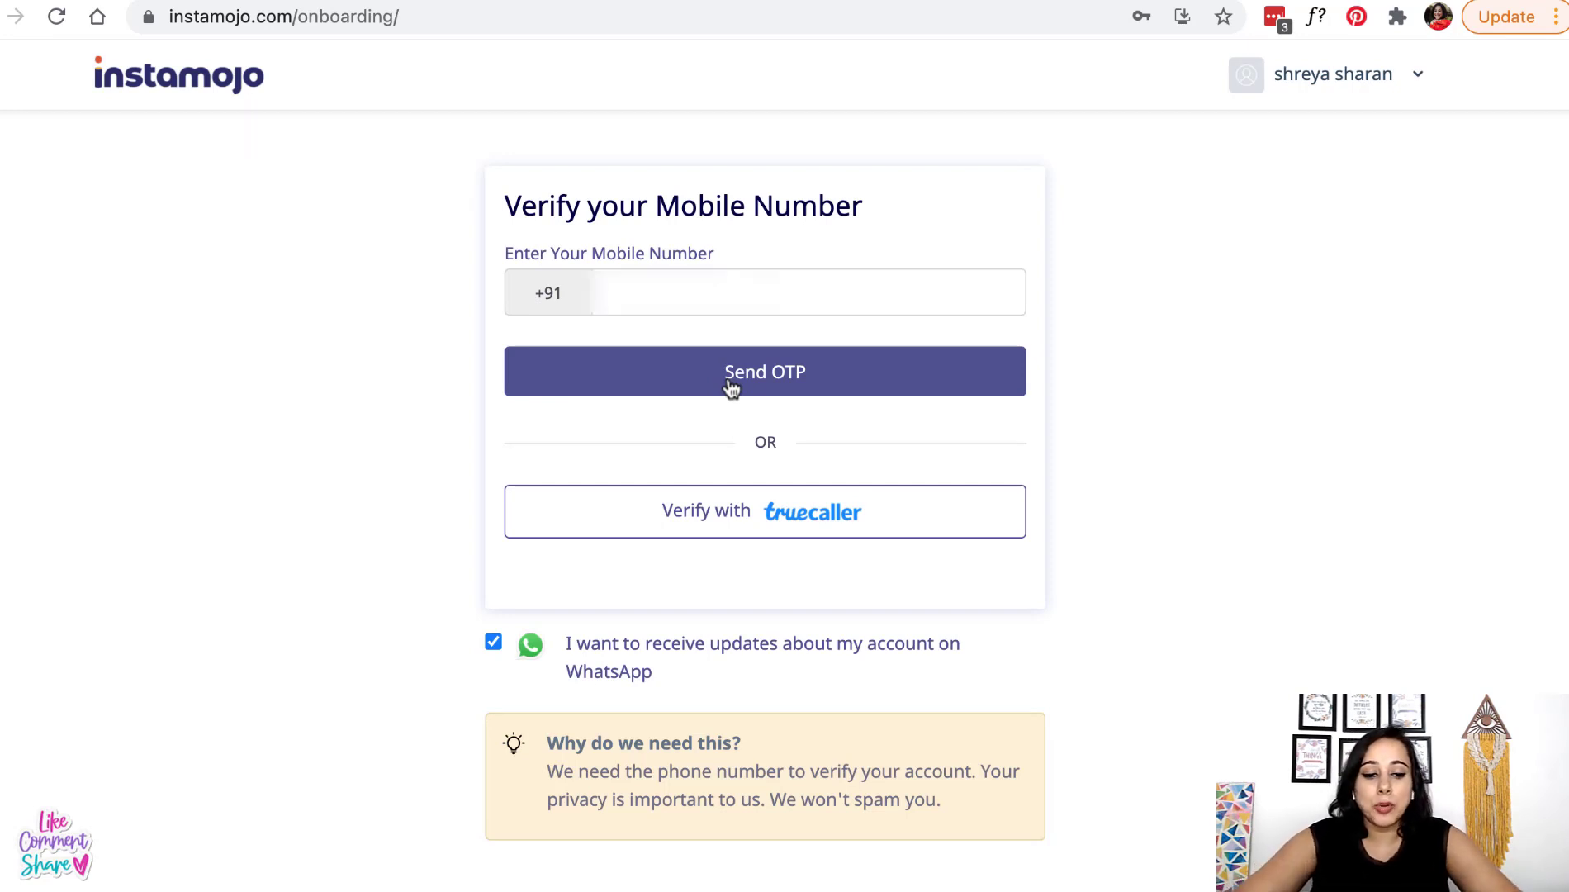
left_click(730, 384)
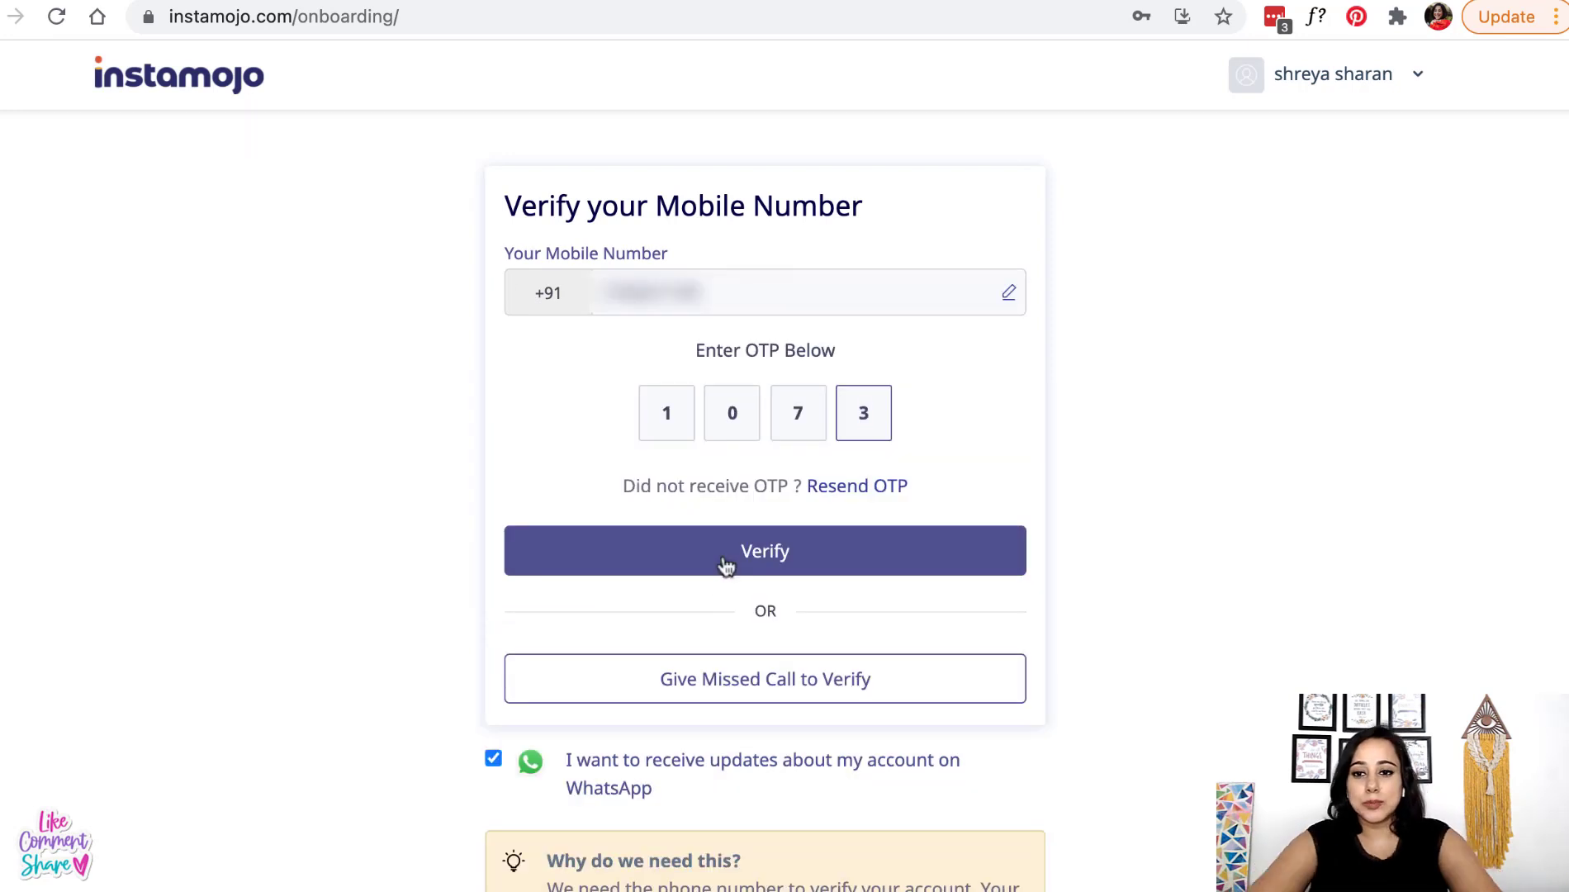
left_click(725, 559)
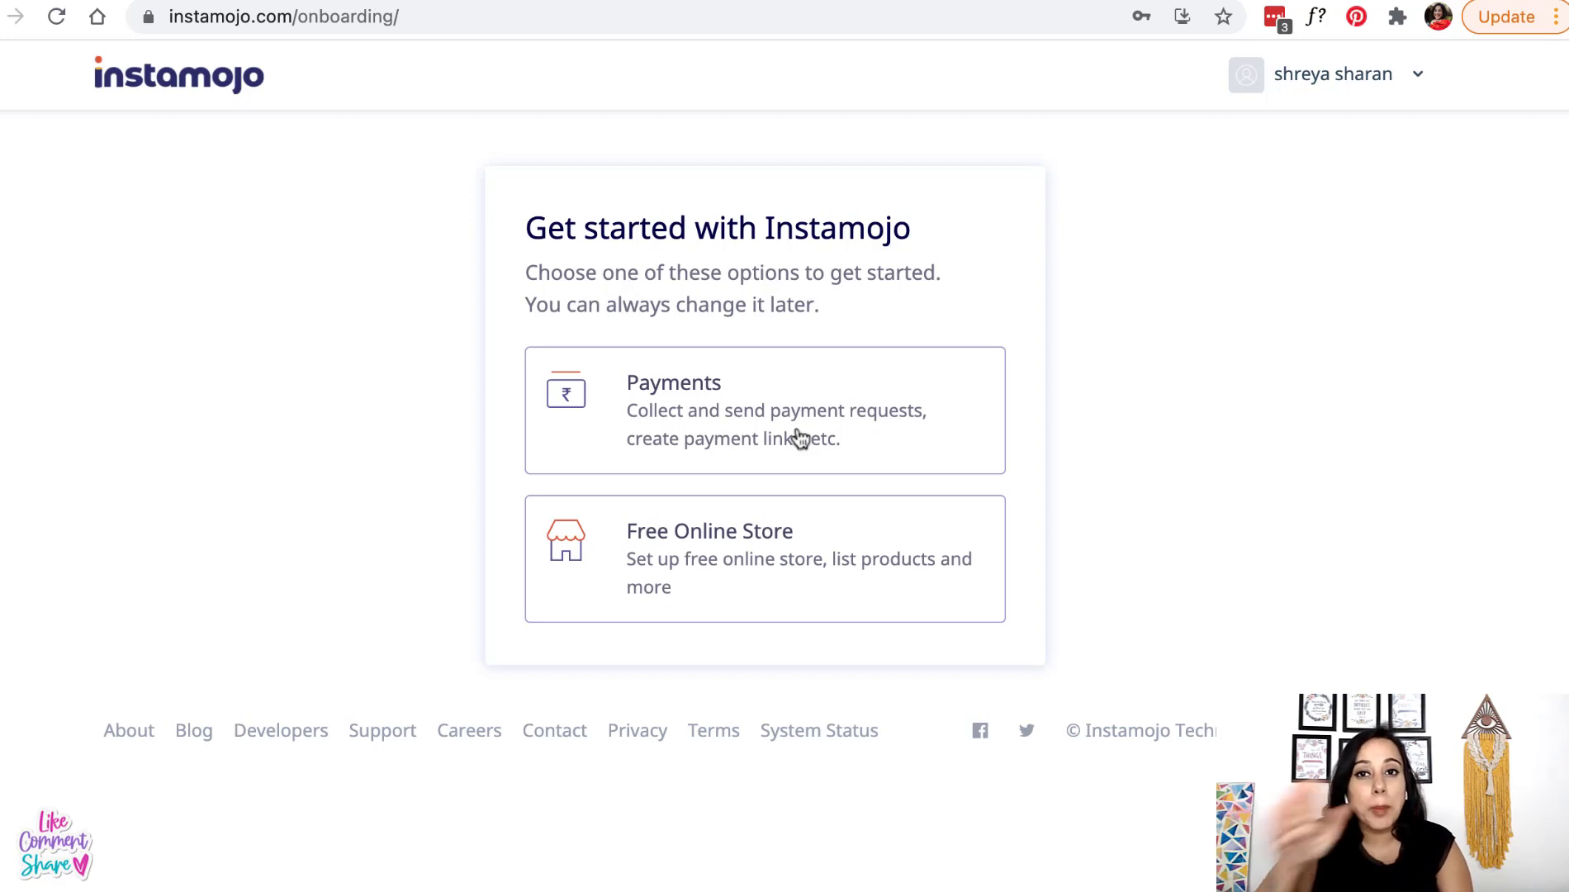
- Choose Free Online Store, name it 'Sew Work Studio', and continue to social links
left_click(727, 567)
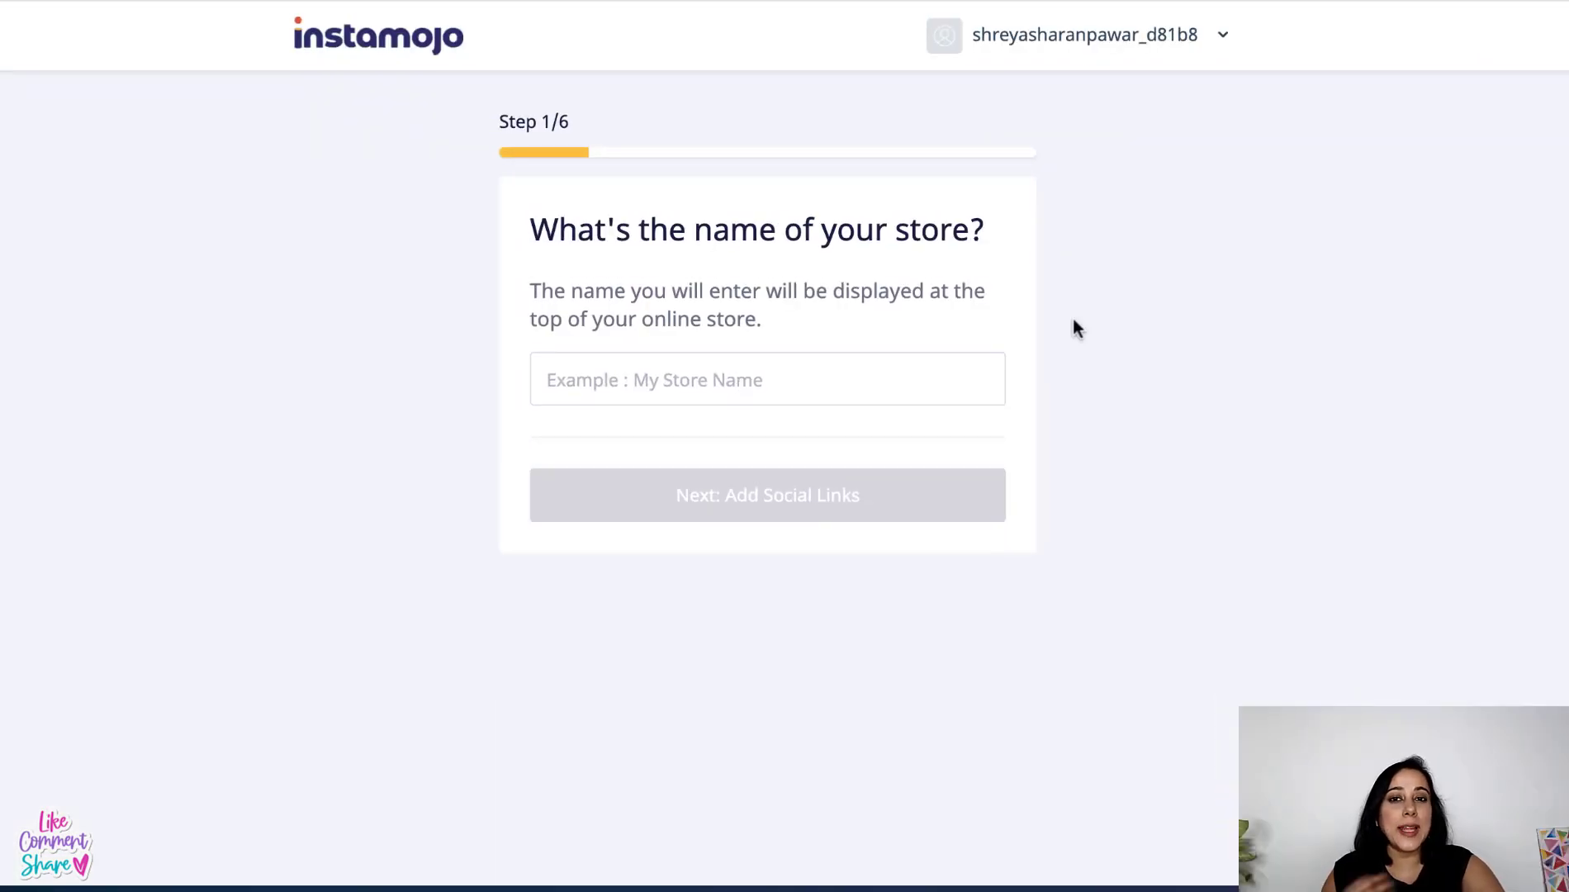
left_click(878, 390)
type("S")
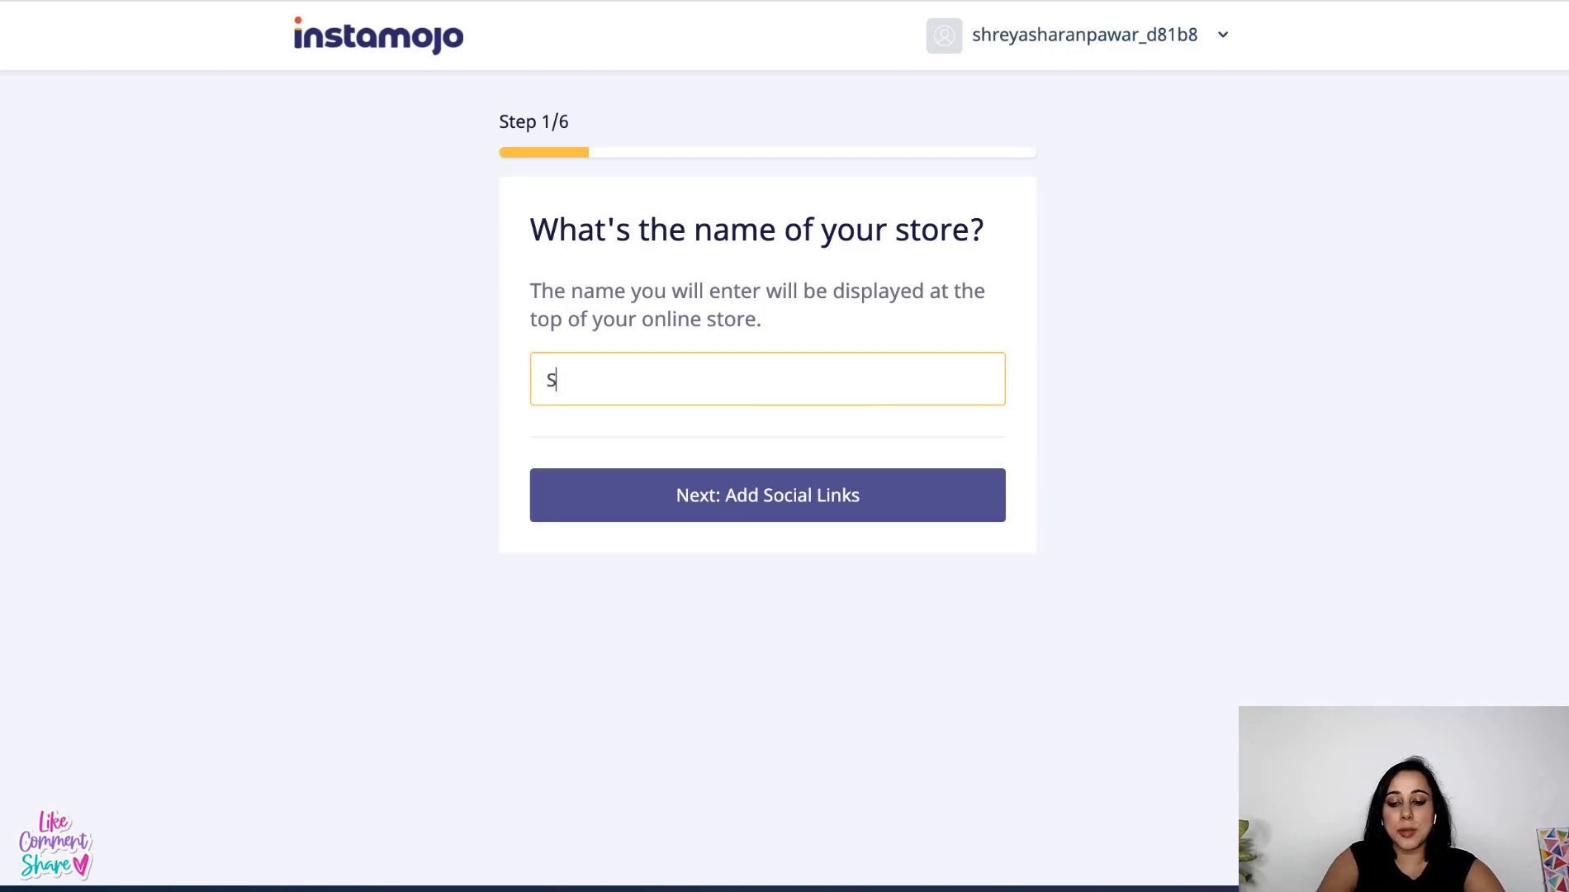
type("ea")
key("BackSpace")
type("w")
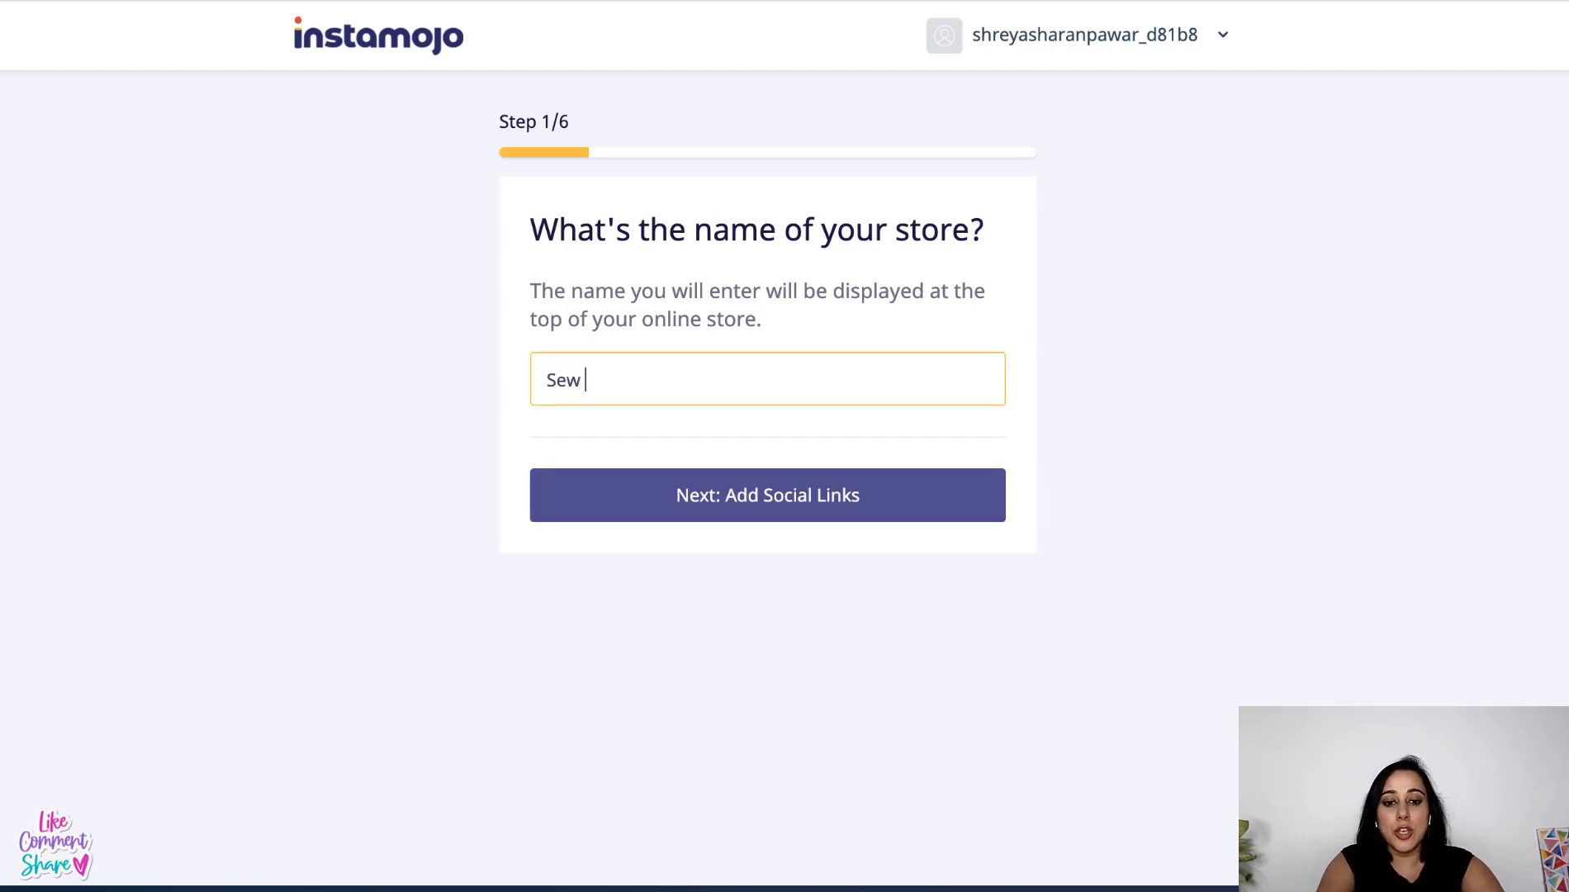
type(" Work S")
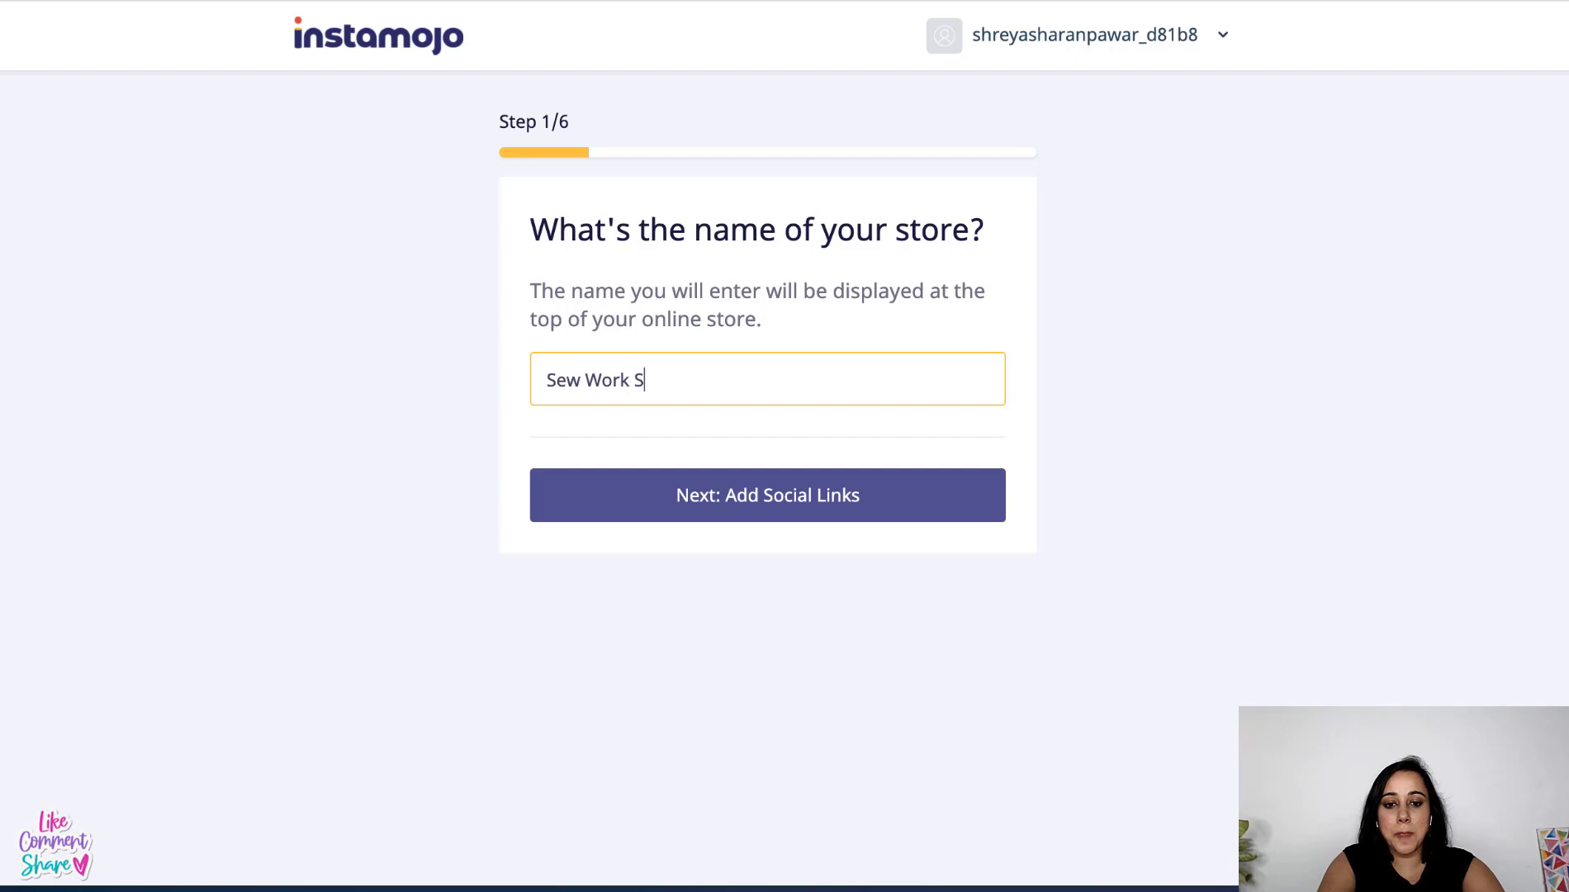
type("tudio")
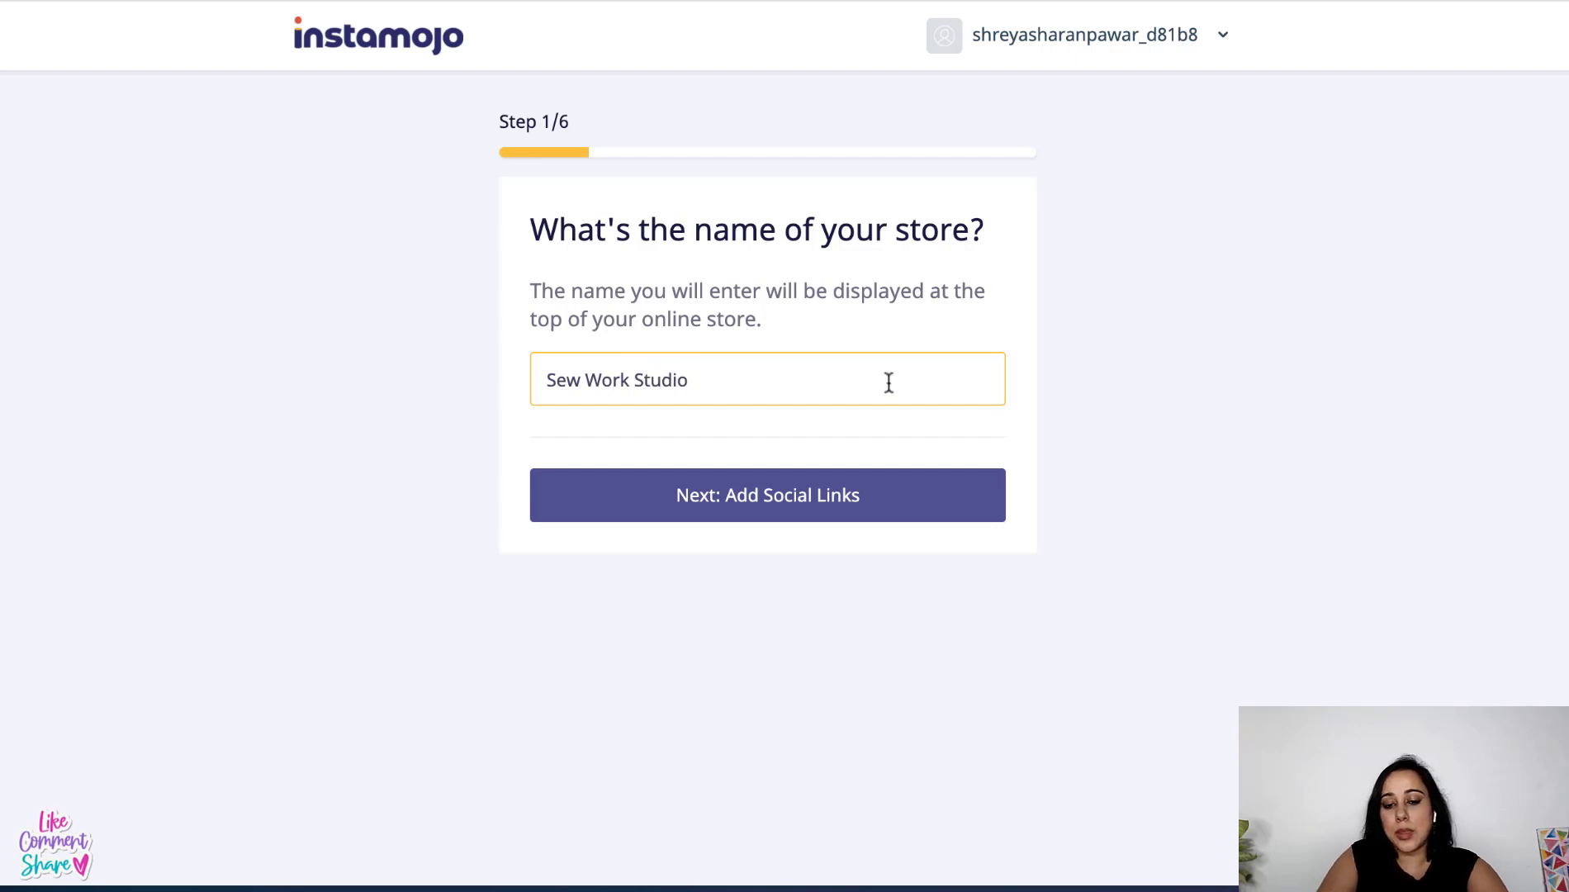
left_click(830, 503)
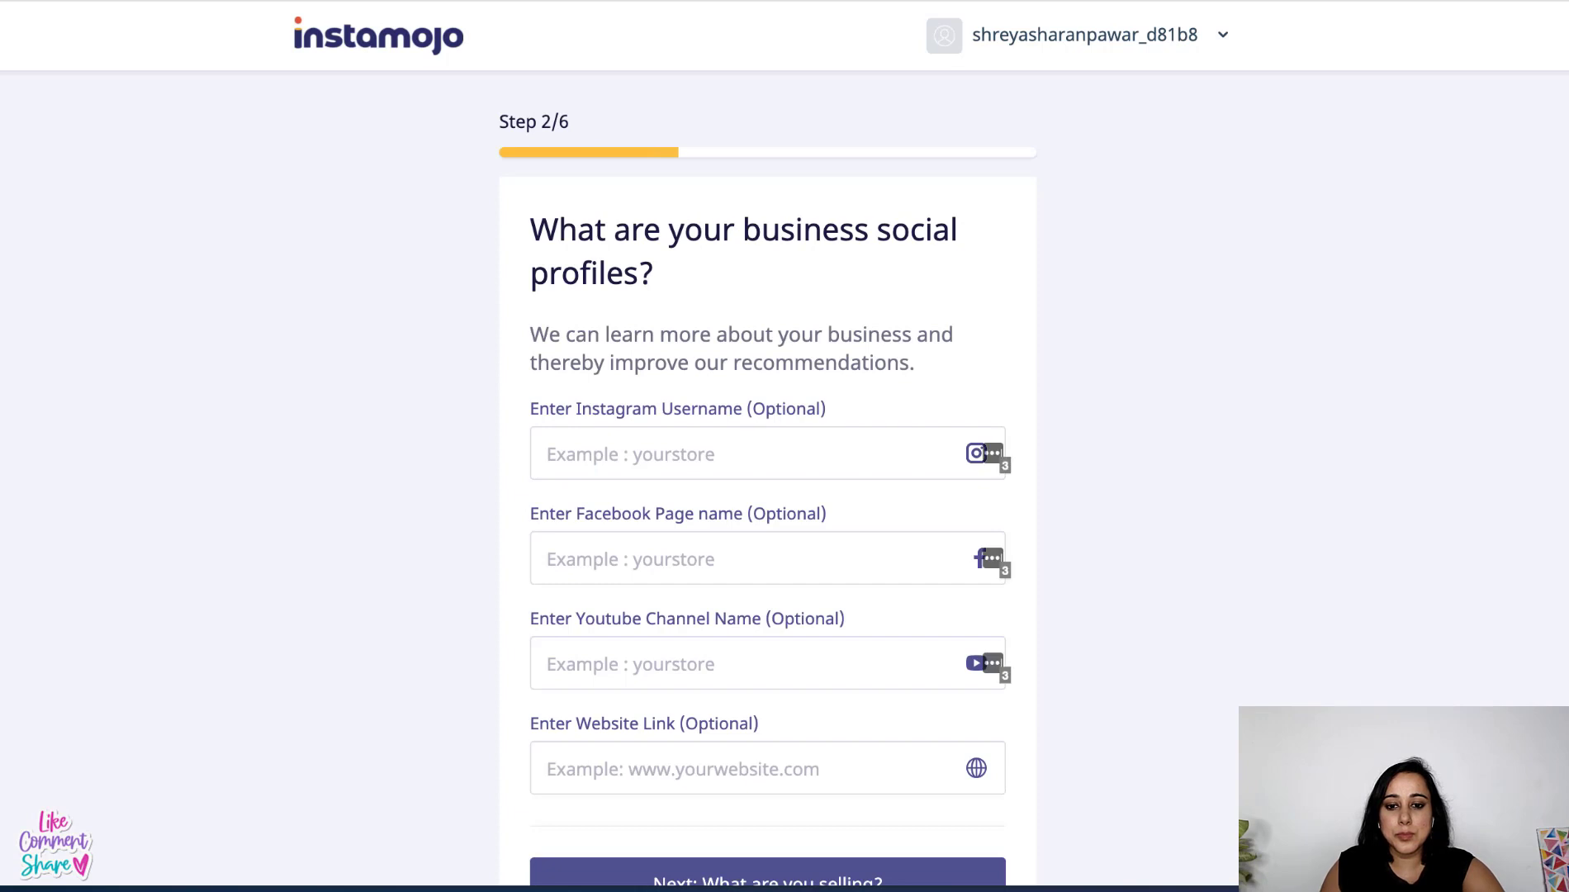
- Scroll down the social profiles step to the Instagram and Facebook page fields
scroll(769, 619, "down", 1)
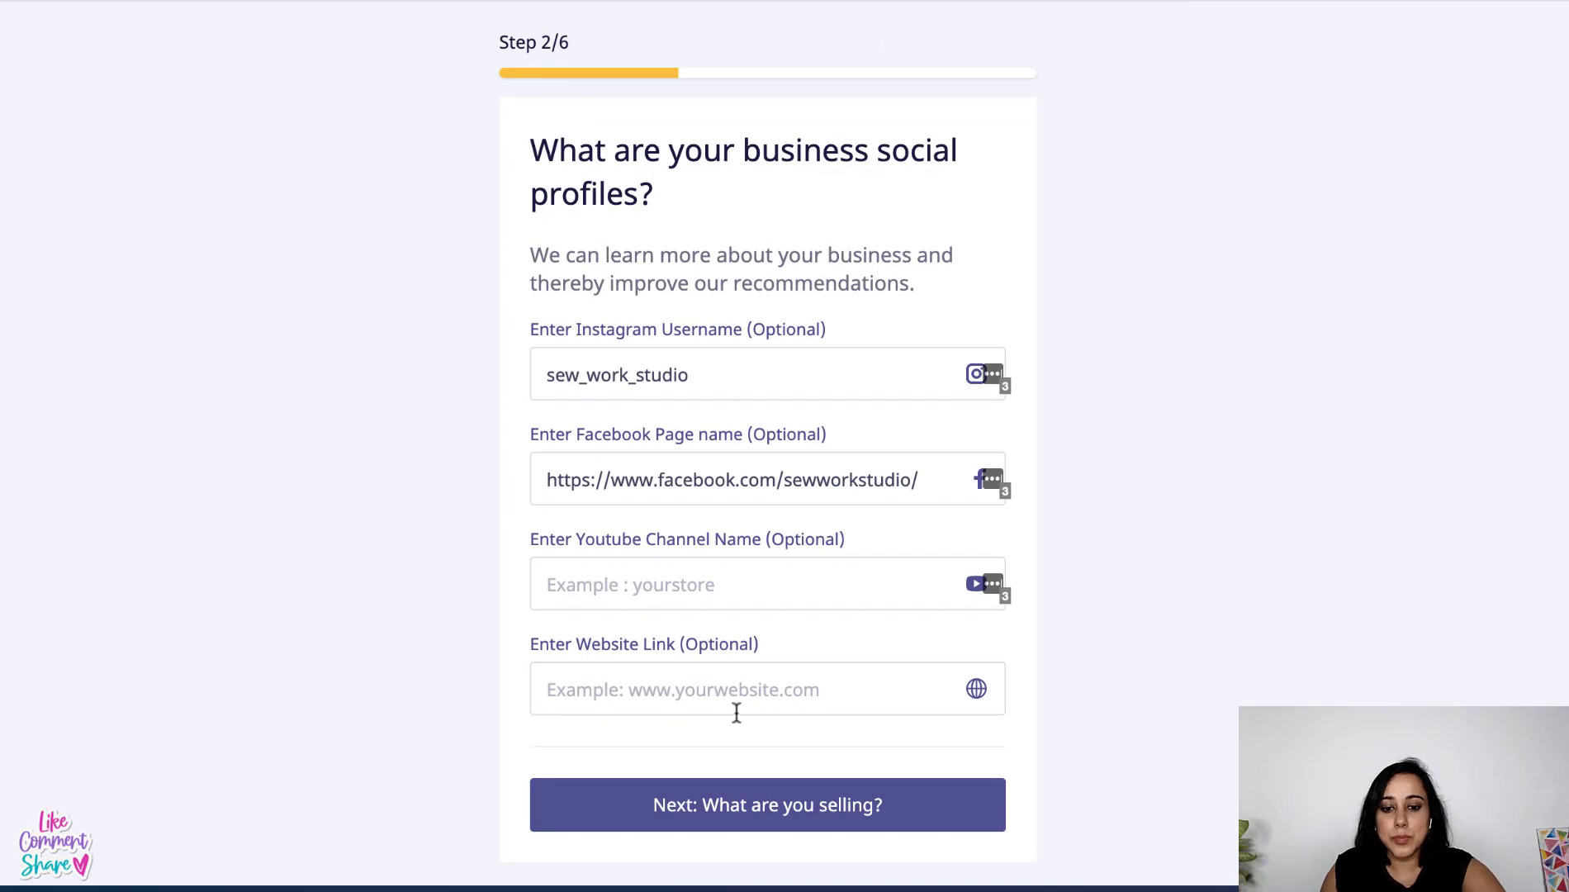
- Choose Physical Products as what the store sells and continue to the category list
left_click(743, 814)
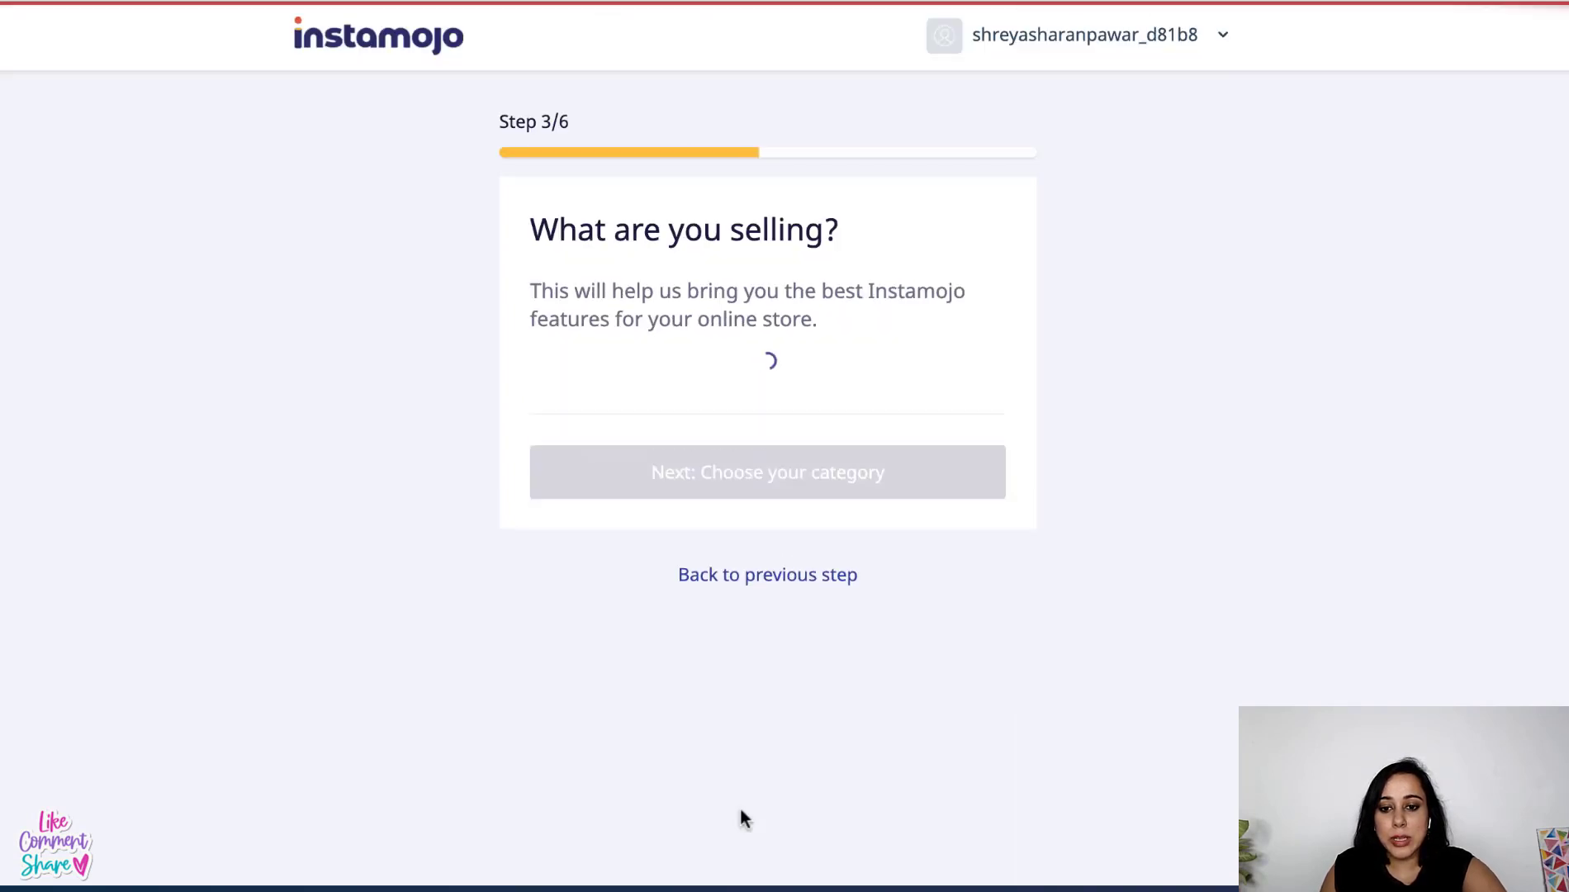
left_click(677, 398)
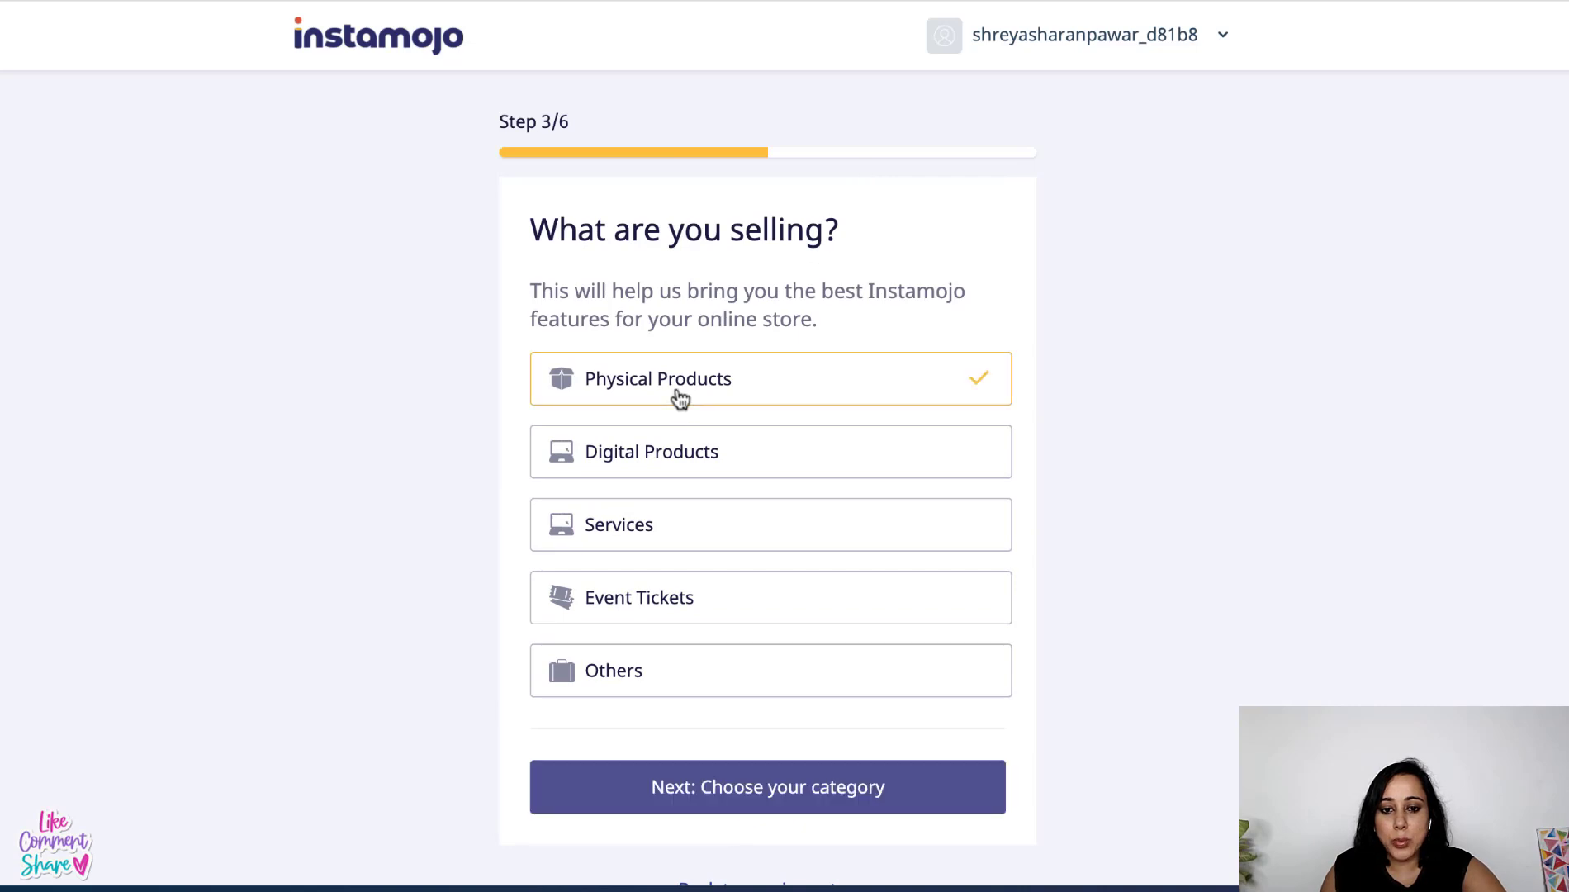
left_click(766, 799)
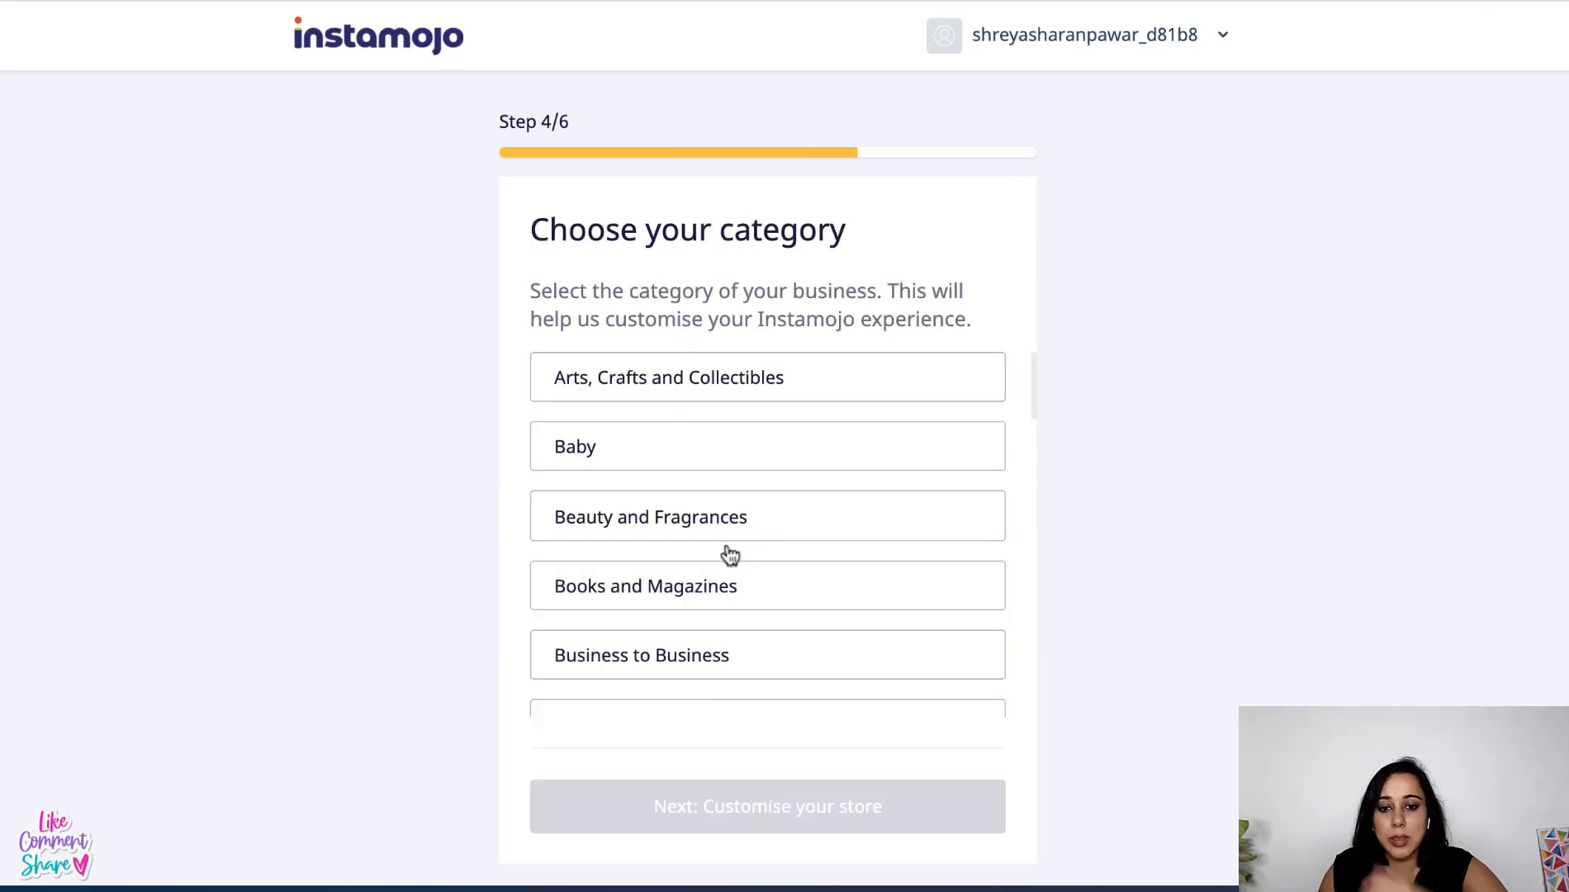
scroll(730, 555, "down", 3)
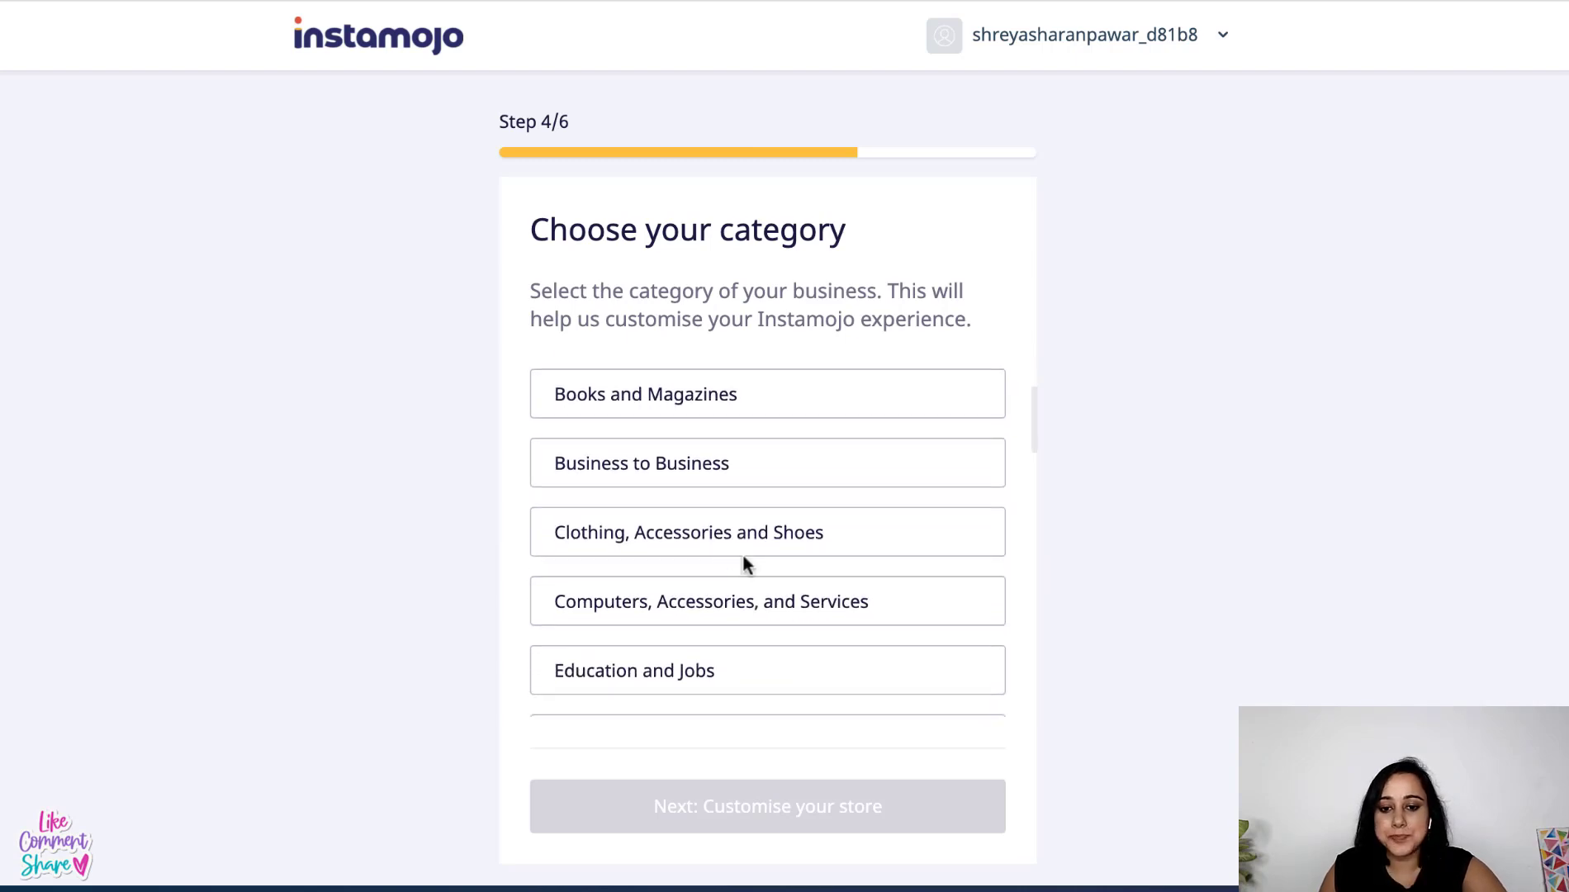
scroll(748, 562, "down", 2)
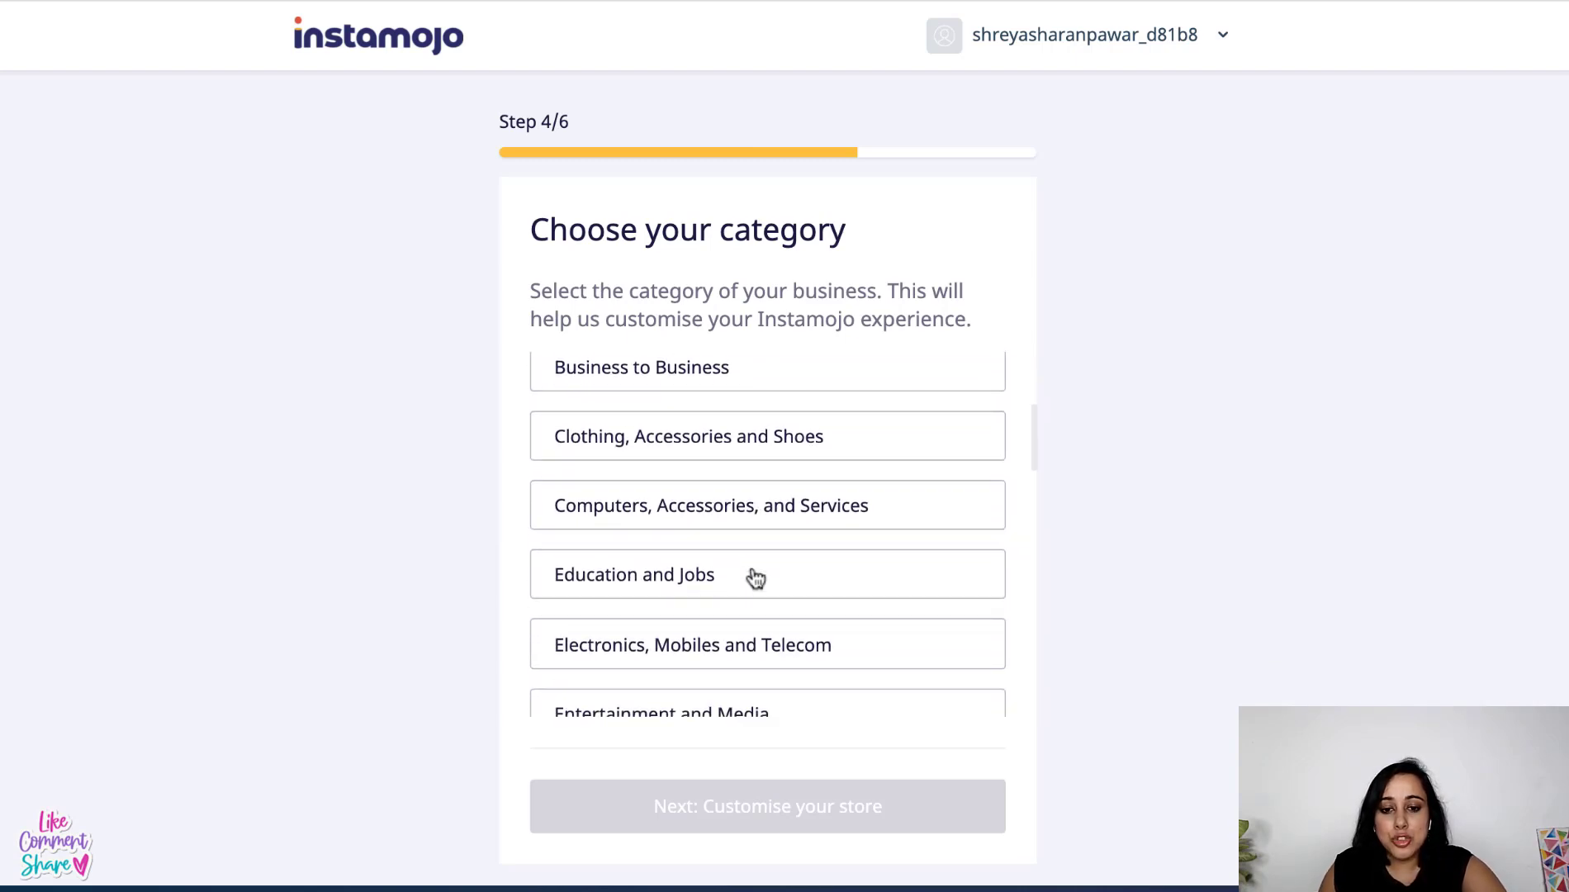
- Pick Arts, Crafts and Collectibles from the category list and continue to customization
scroll(754, 577, "down", 2)
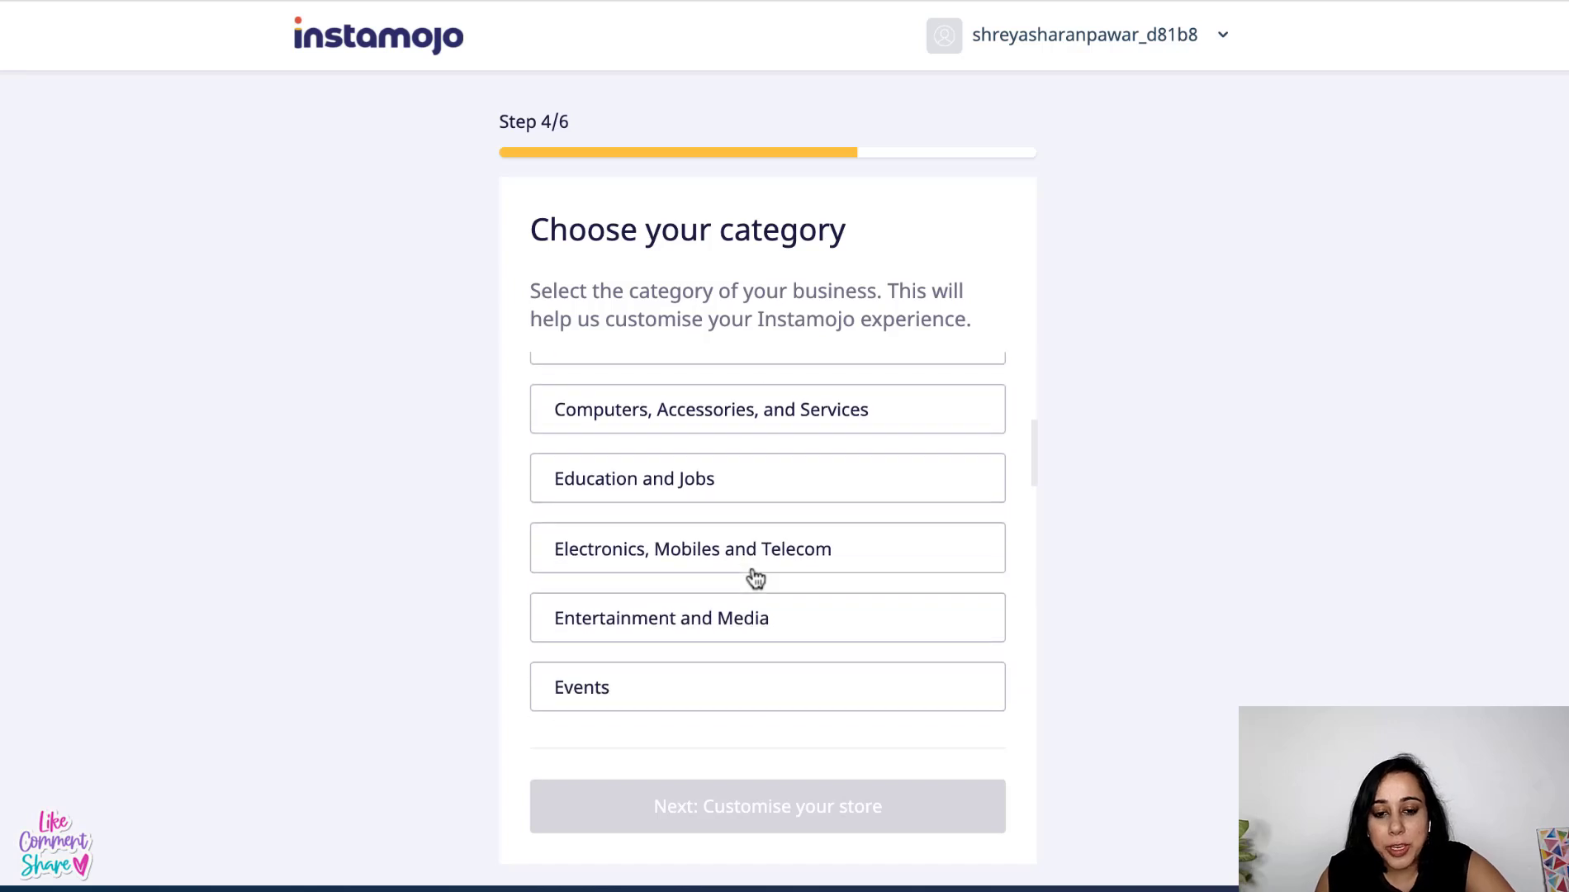
scroll(751, 570, "down", 4)
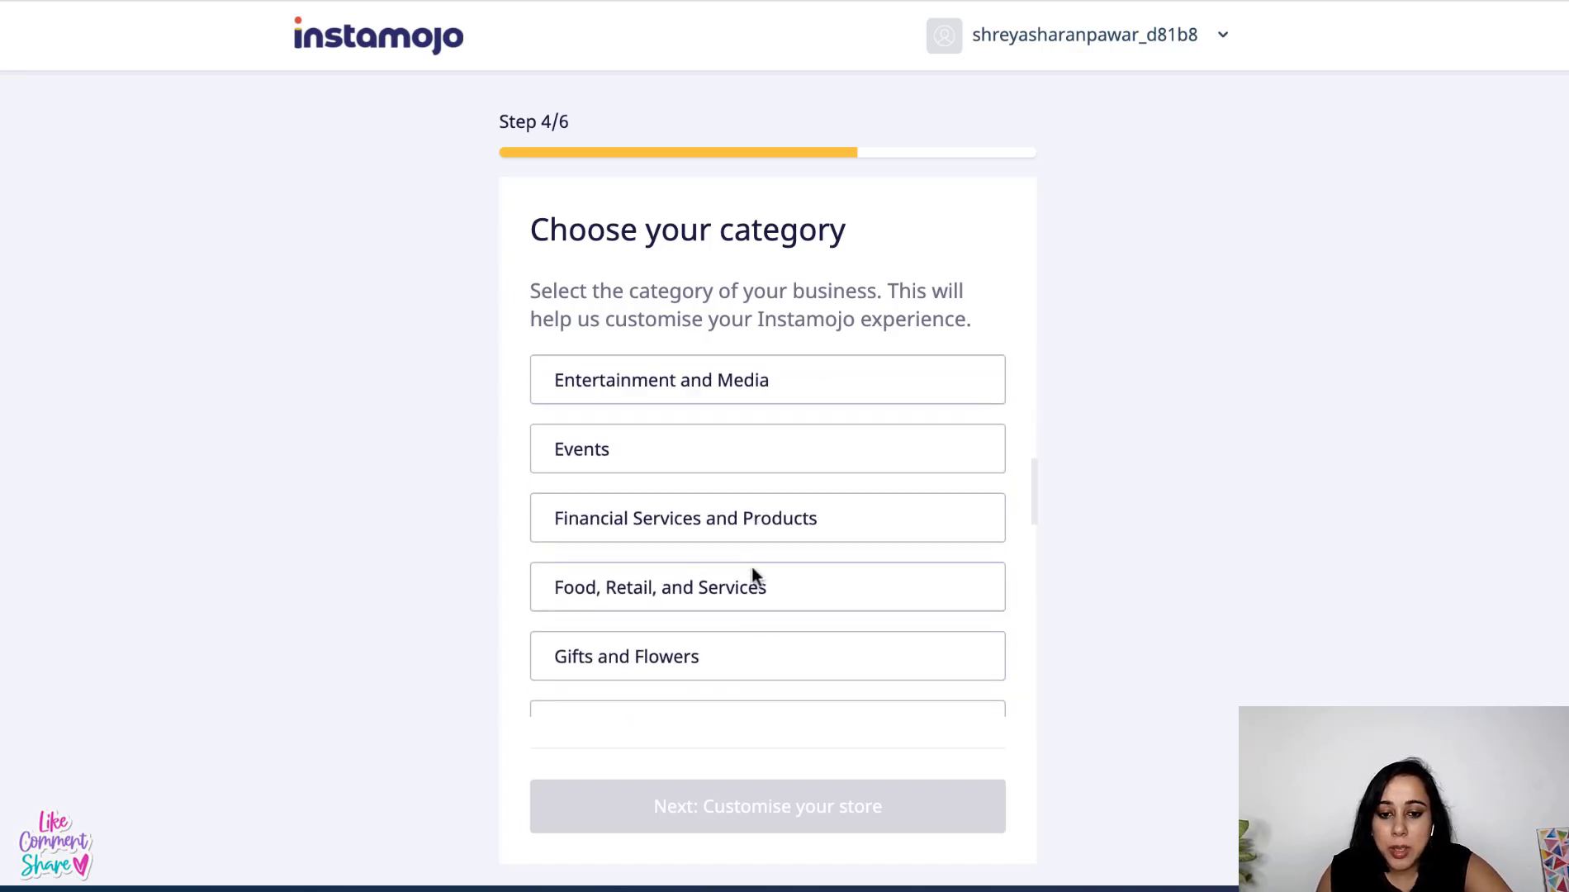
scroll(754, 574, "down", 3)
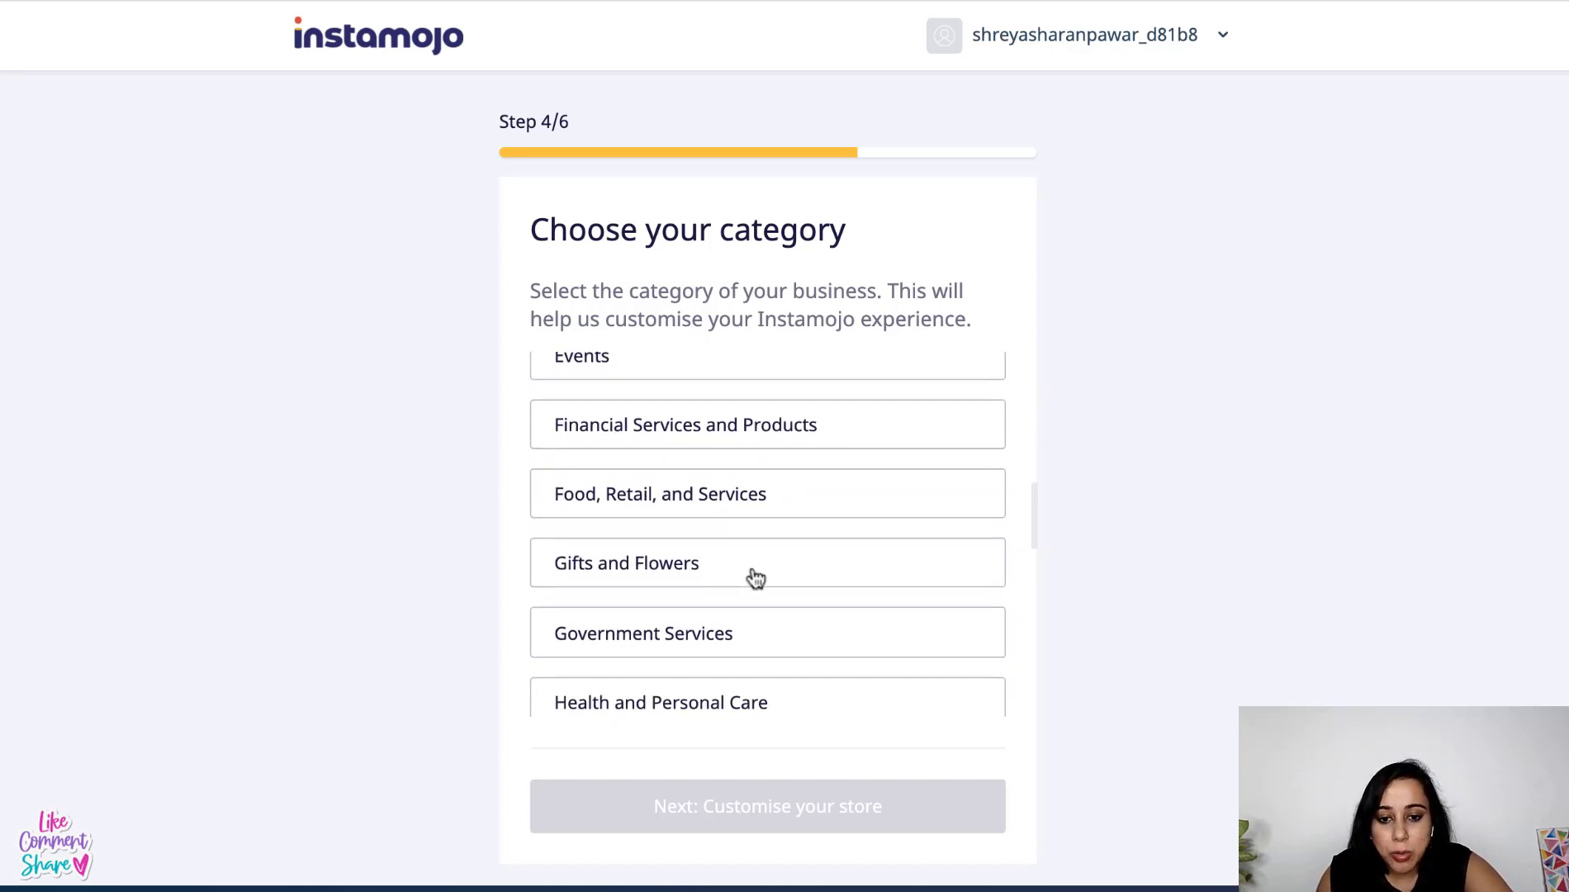
scroll(754, 575, "down", 6)
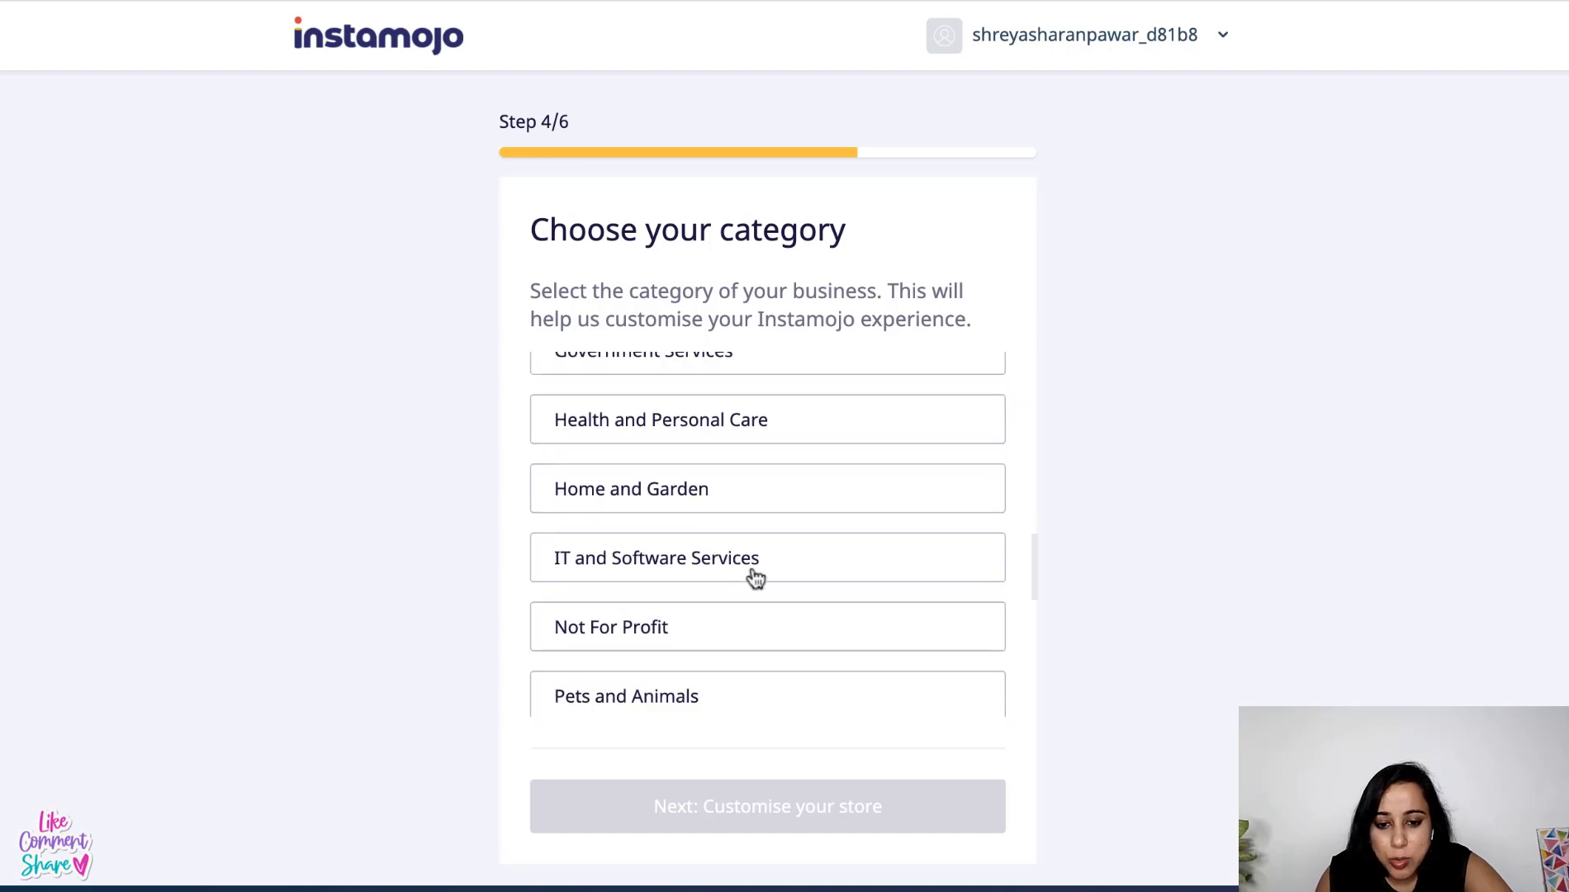
scroll(754, 575, "down", 6)
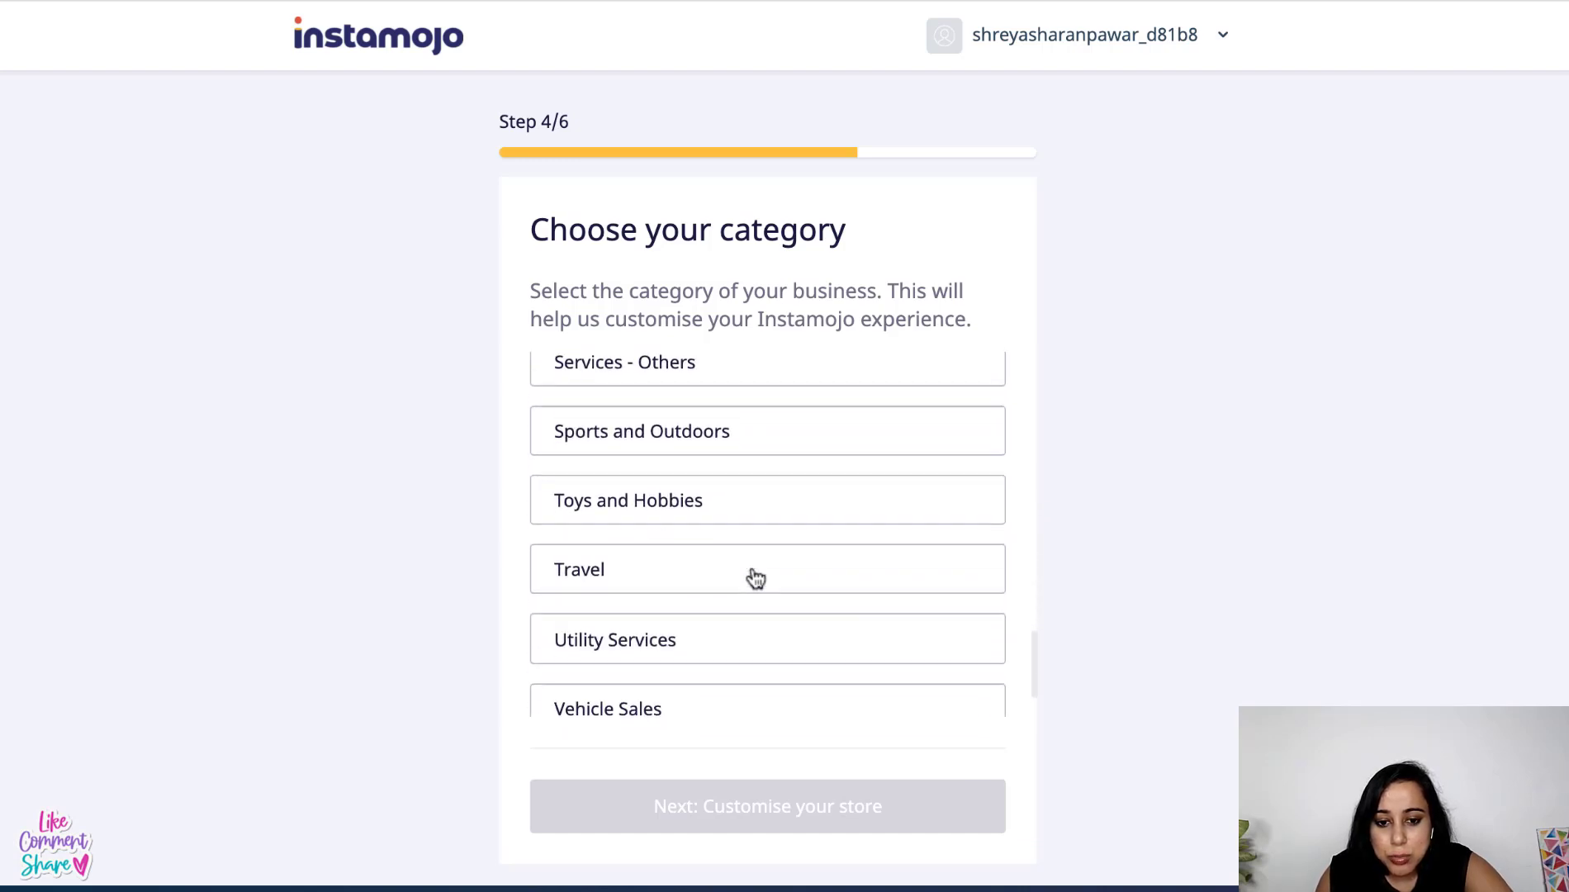
scroll(756, 578, "up", 15)
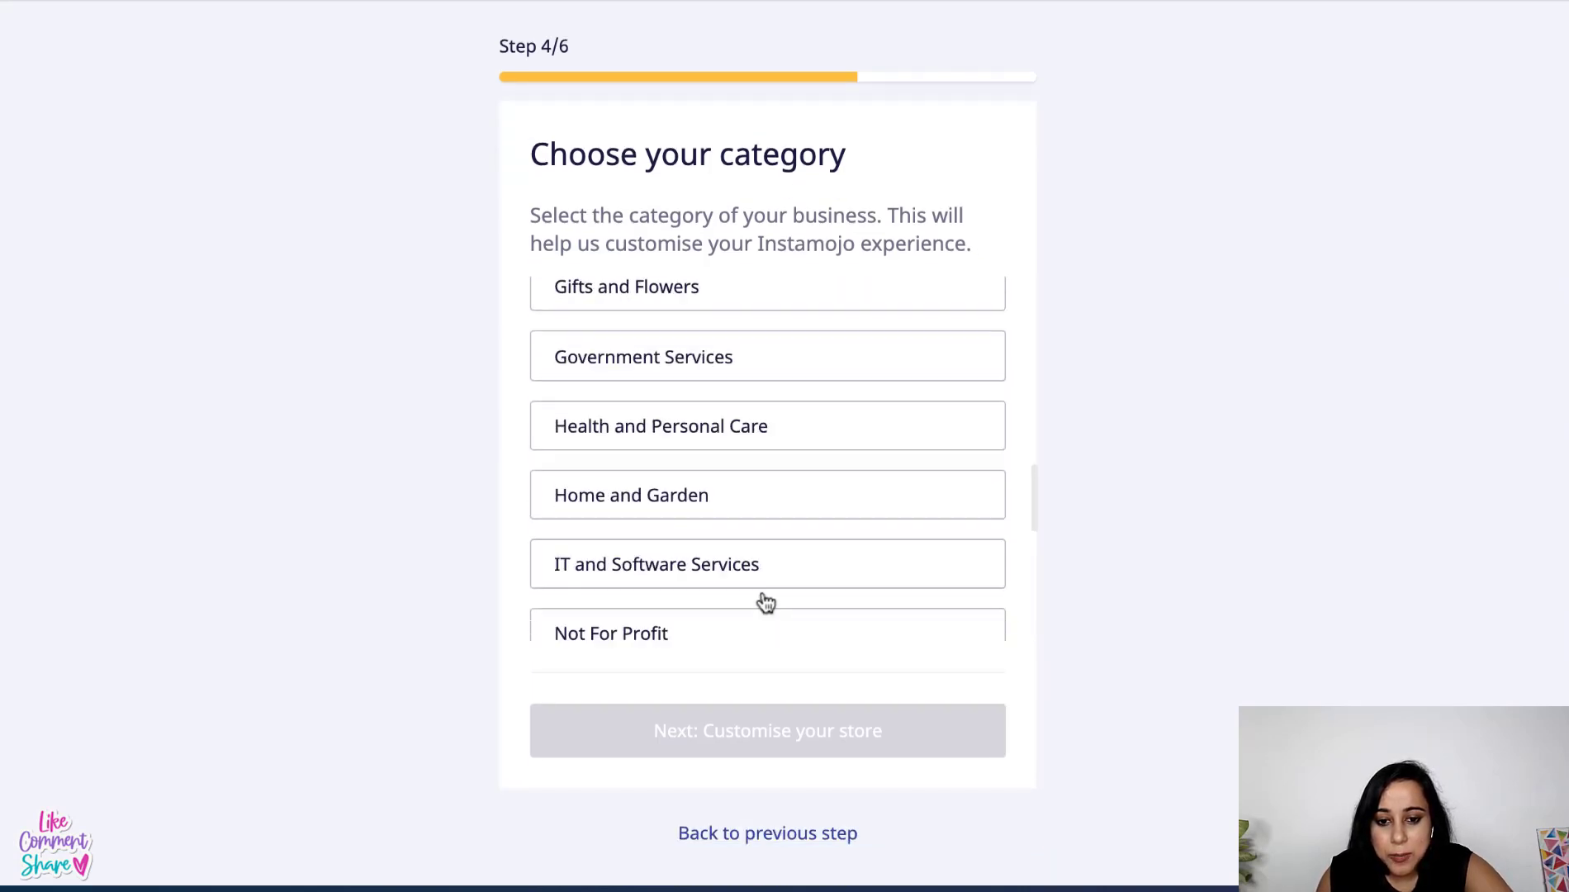
scroll(774, 550, "up", 1)
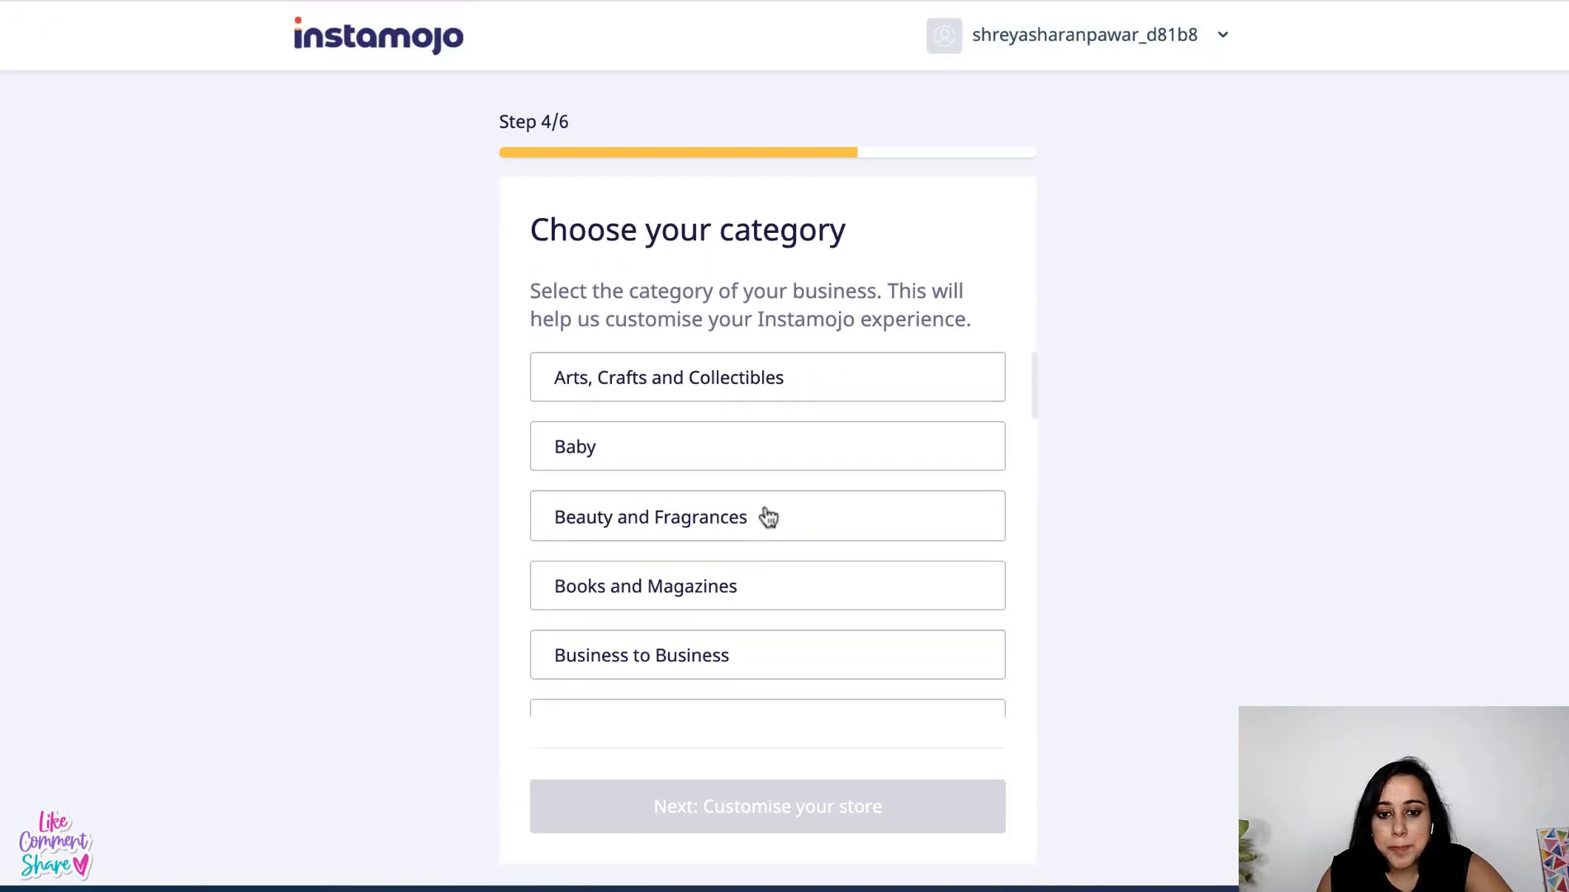
left_click(733, 388)
scroll(823, 706, "down", 2)
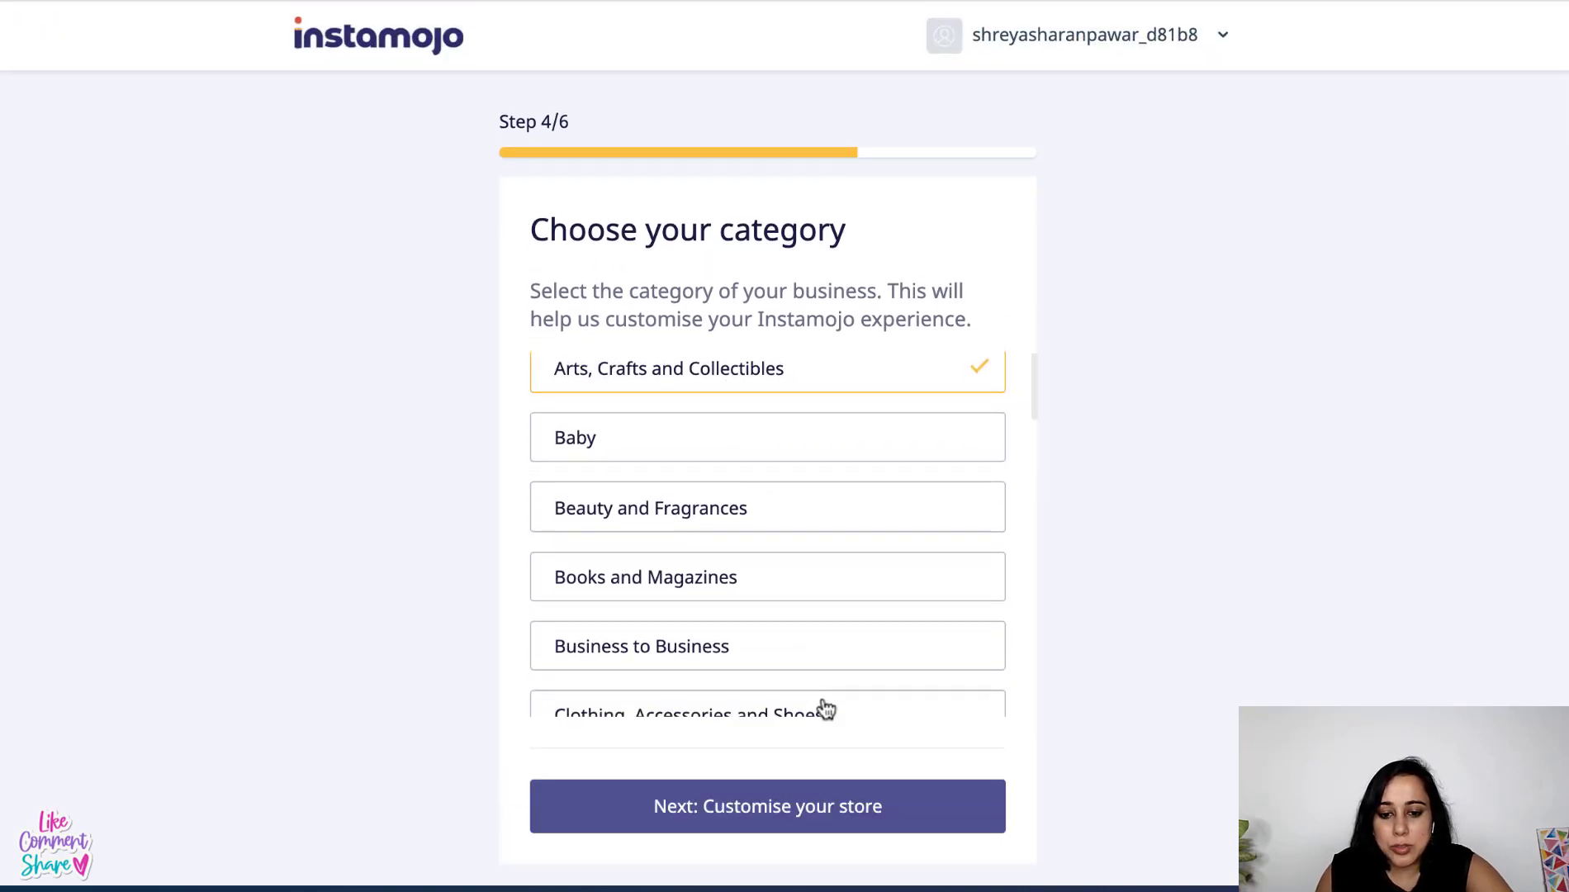
left_click(801, 814)
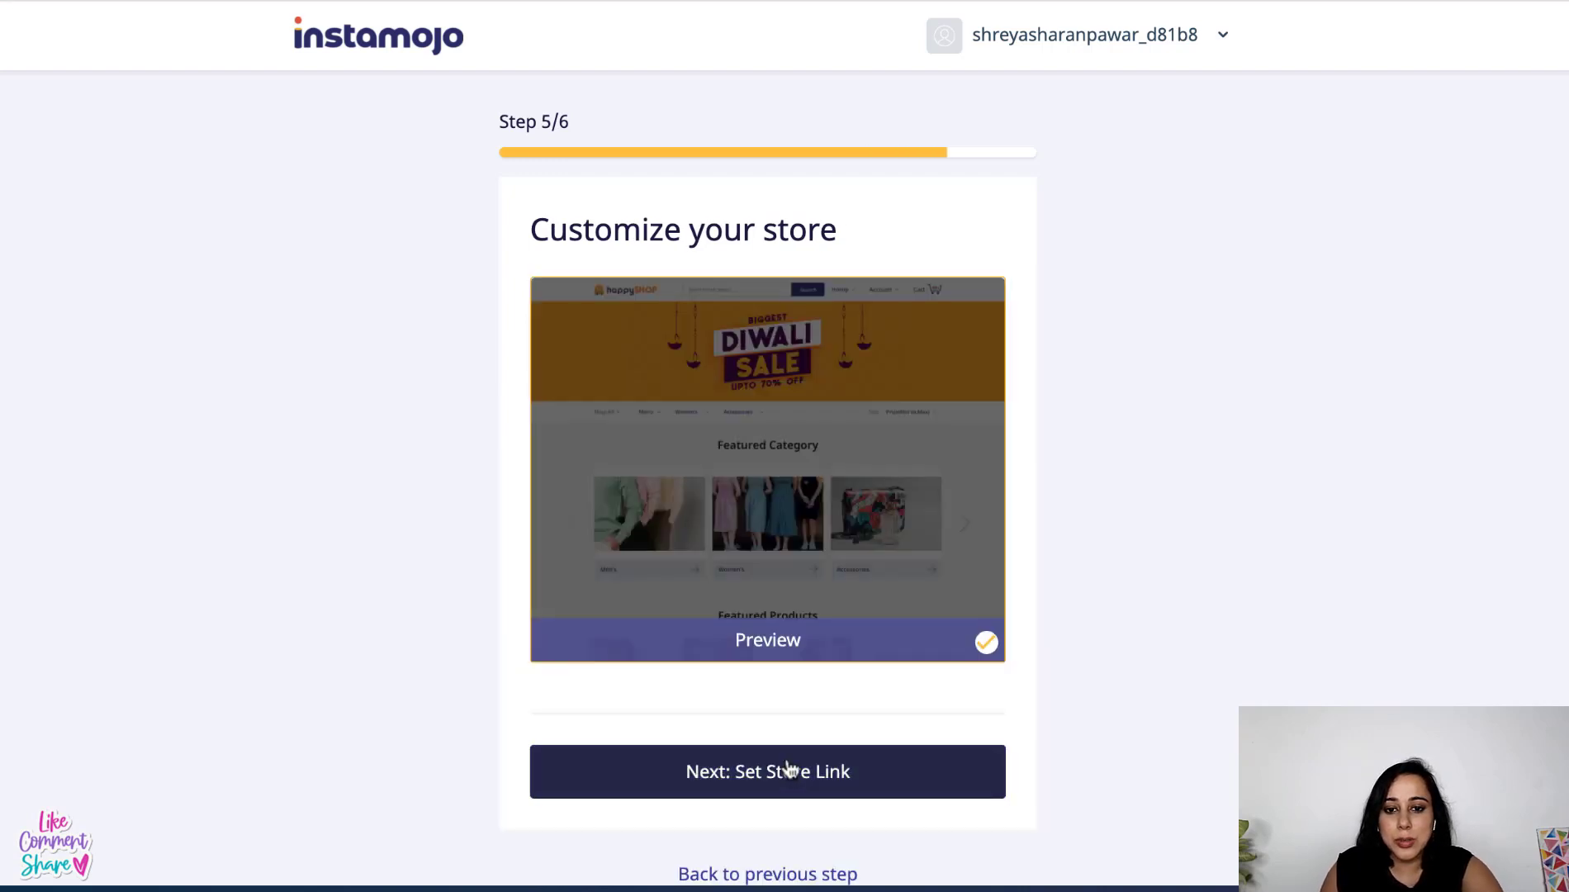
- Scroll through the full sample theme preview, close it, and continue to Set Store Link
scroll(784, 706, "down", 1)
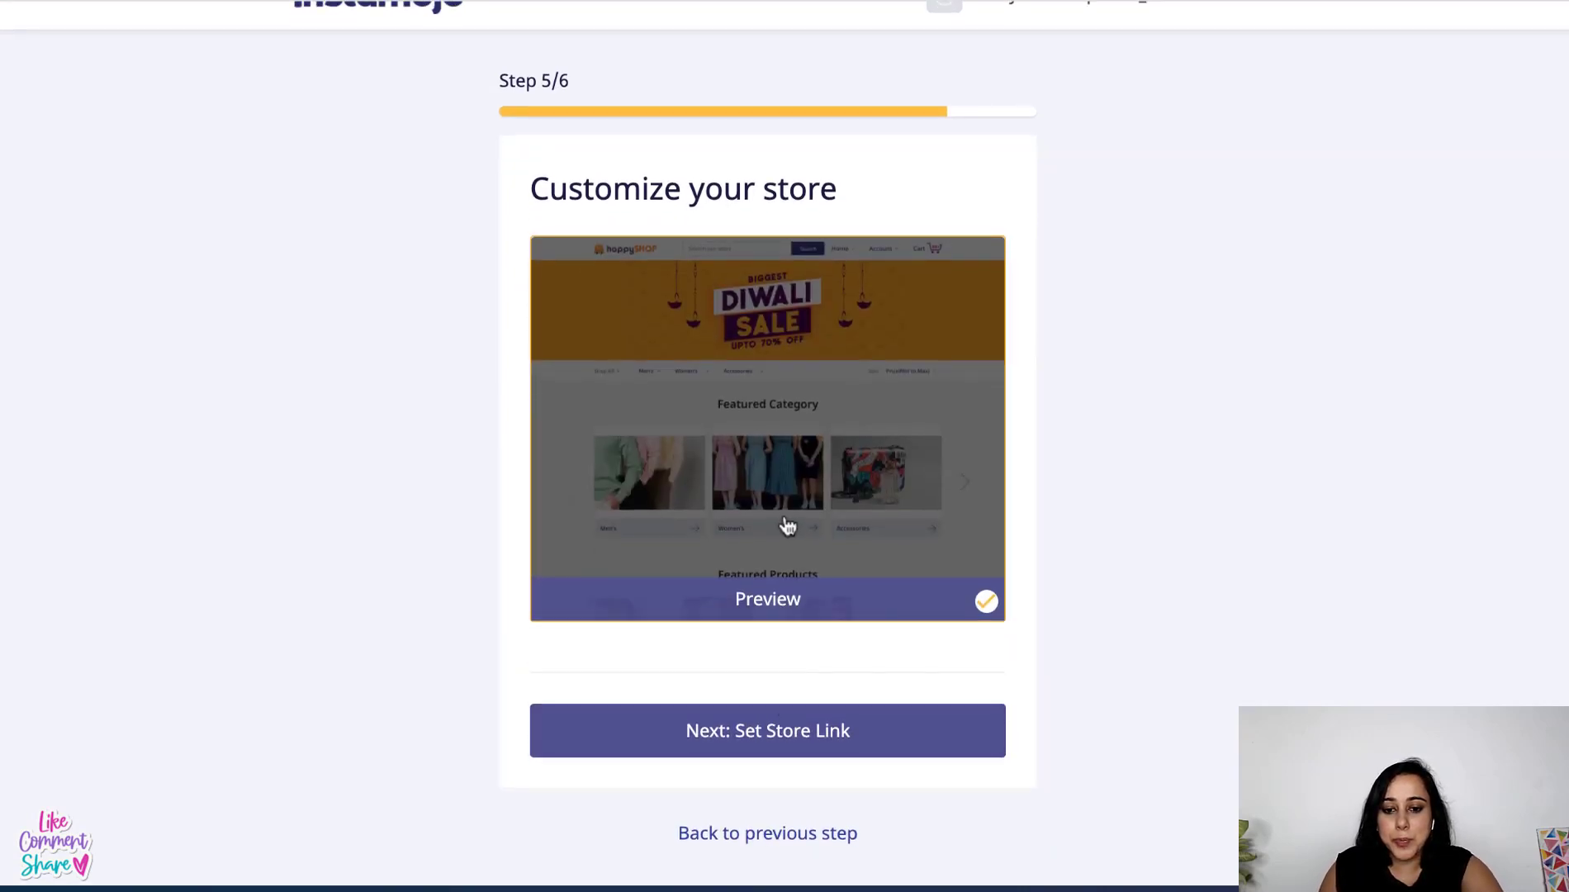
left_click(780, 600)
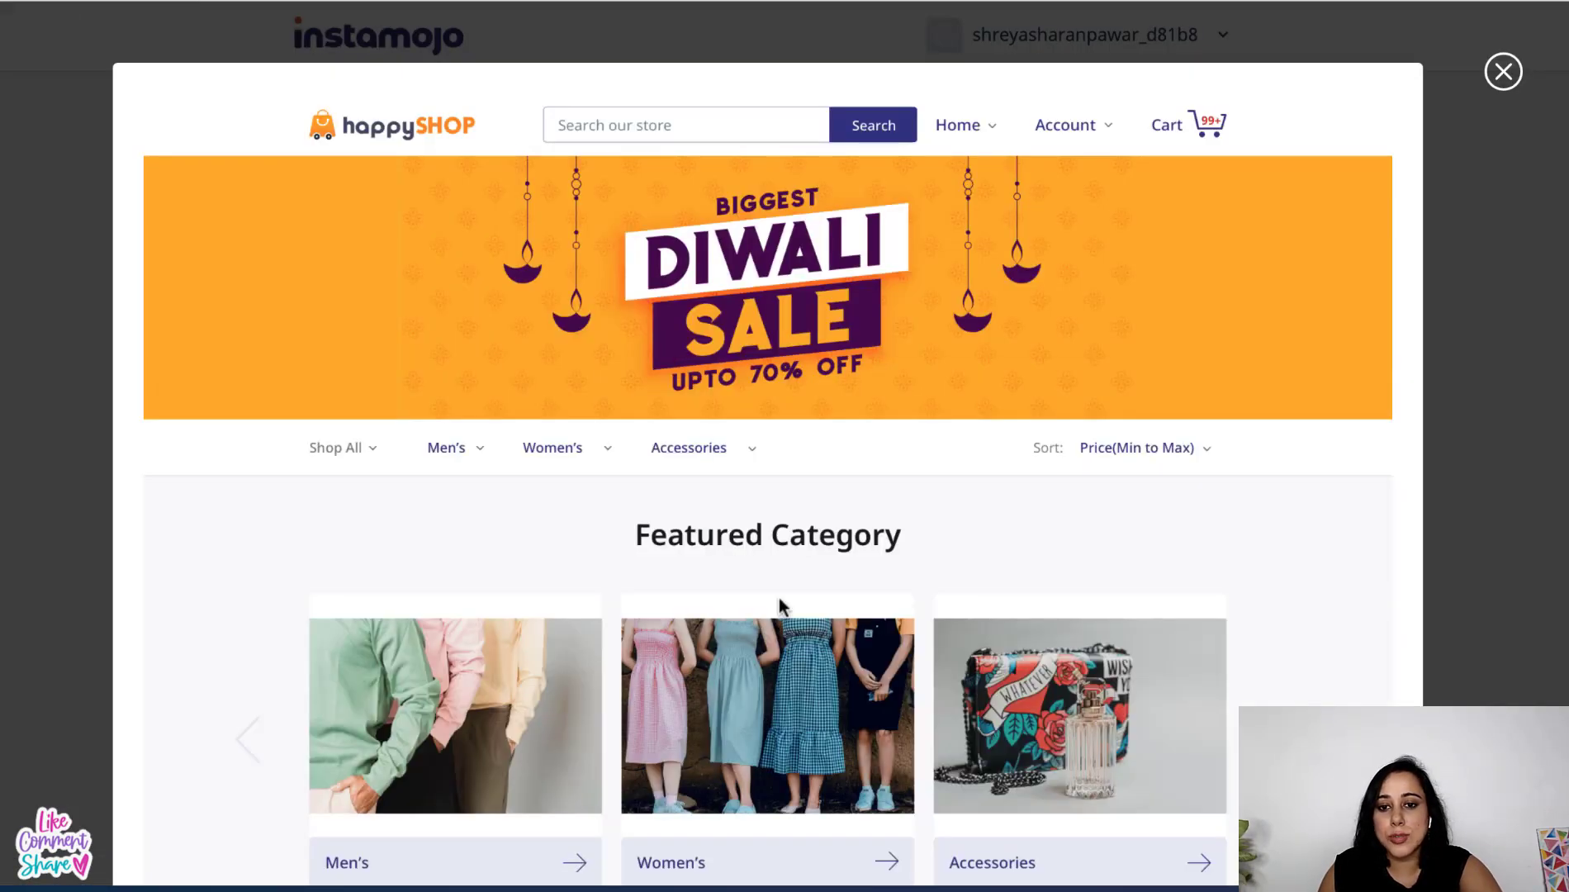
scroll(778, 597, "down", 7)
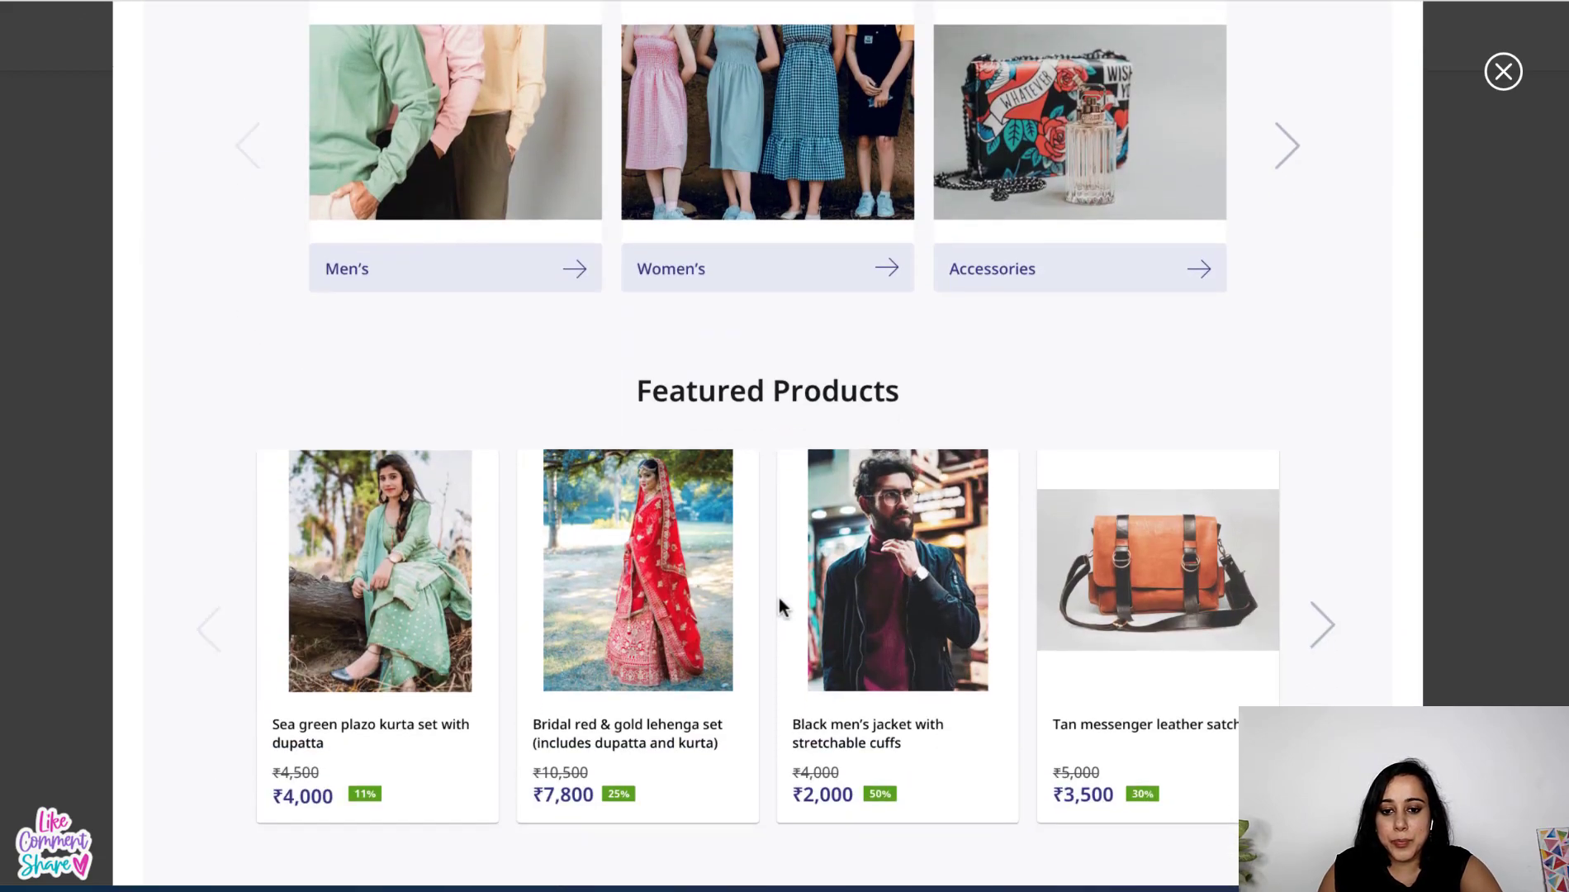
scroll(778, 597, "down", 10)
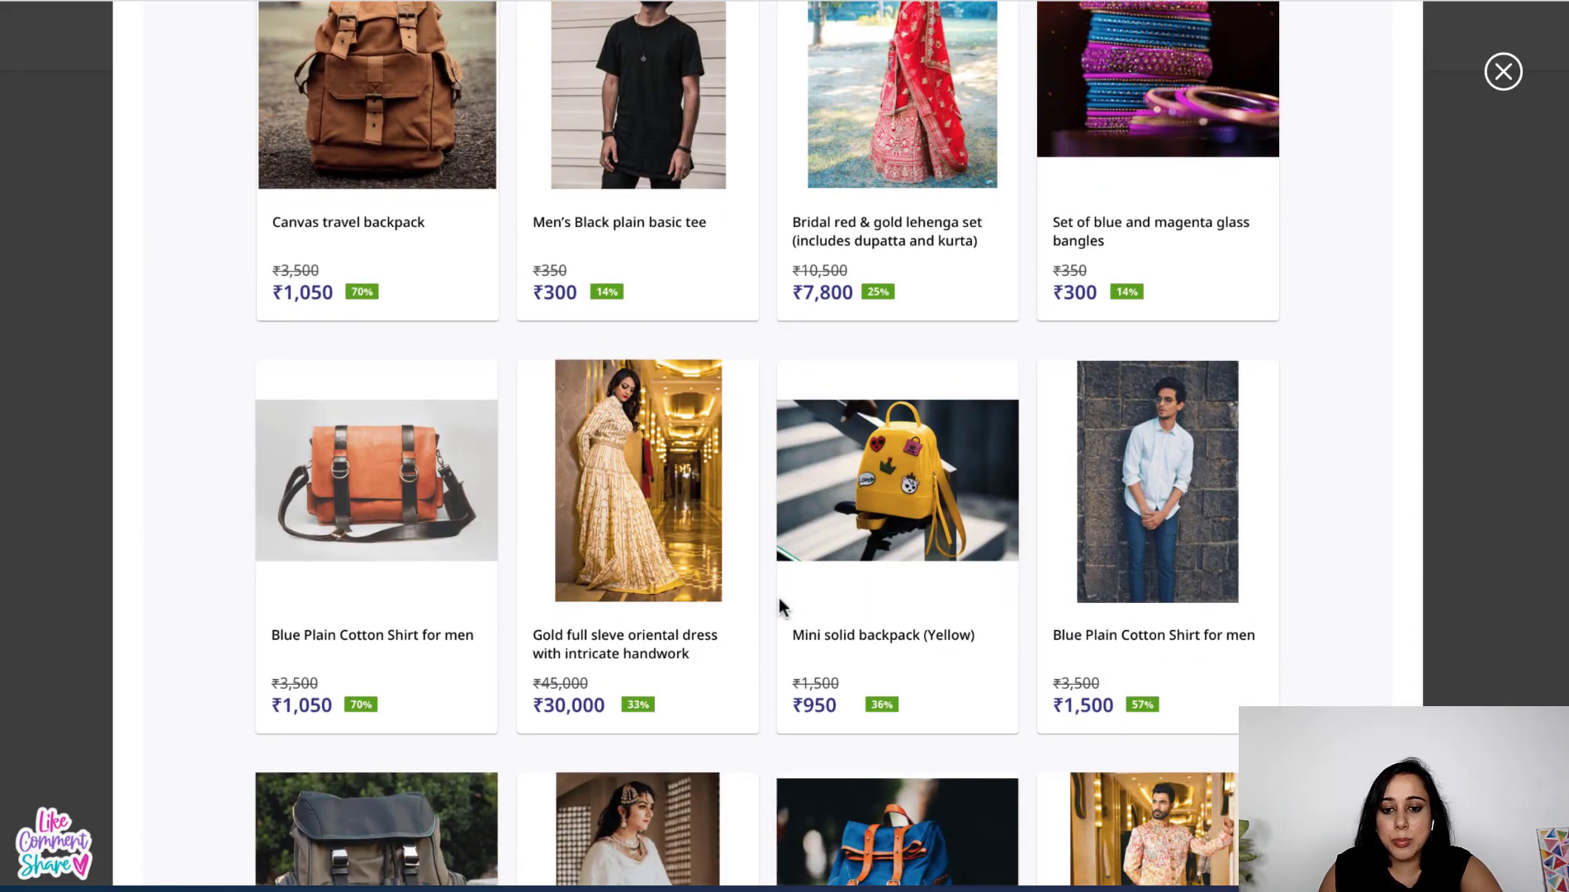
scroll(778, 598, "down", 10)
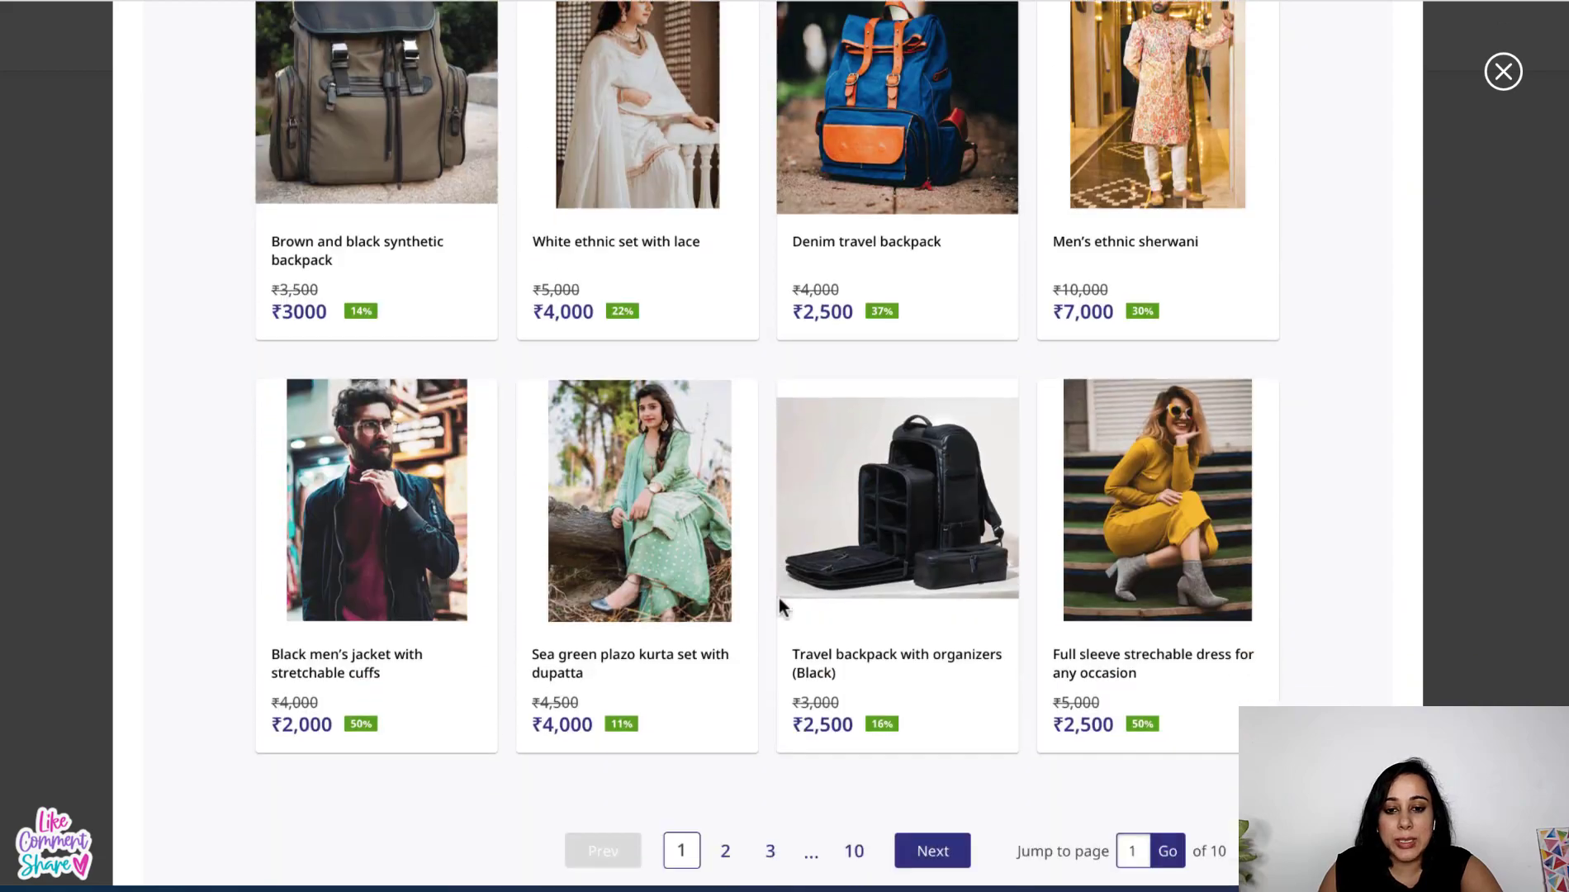
scroll(778, 597, "down", 7)
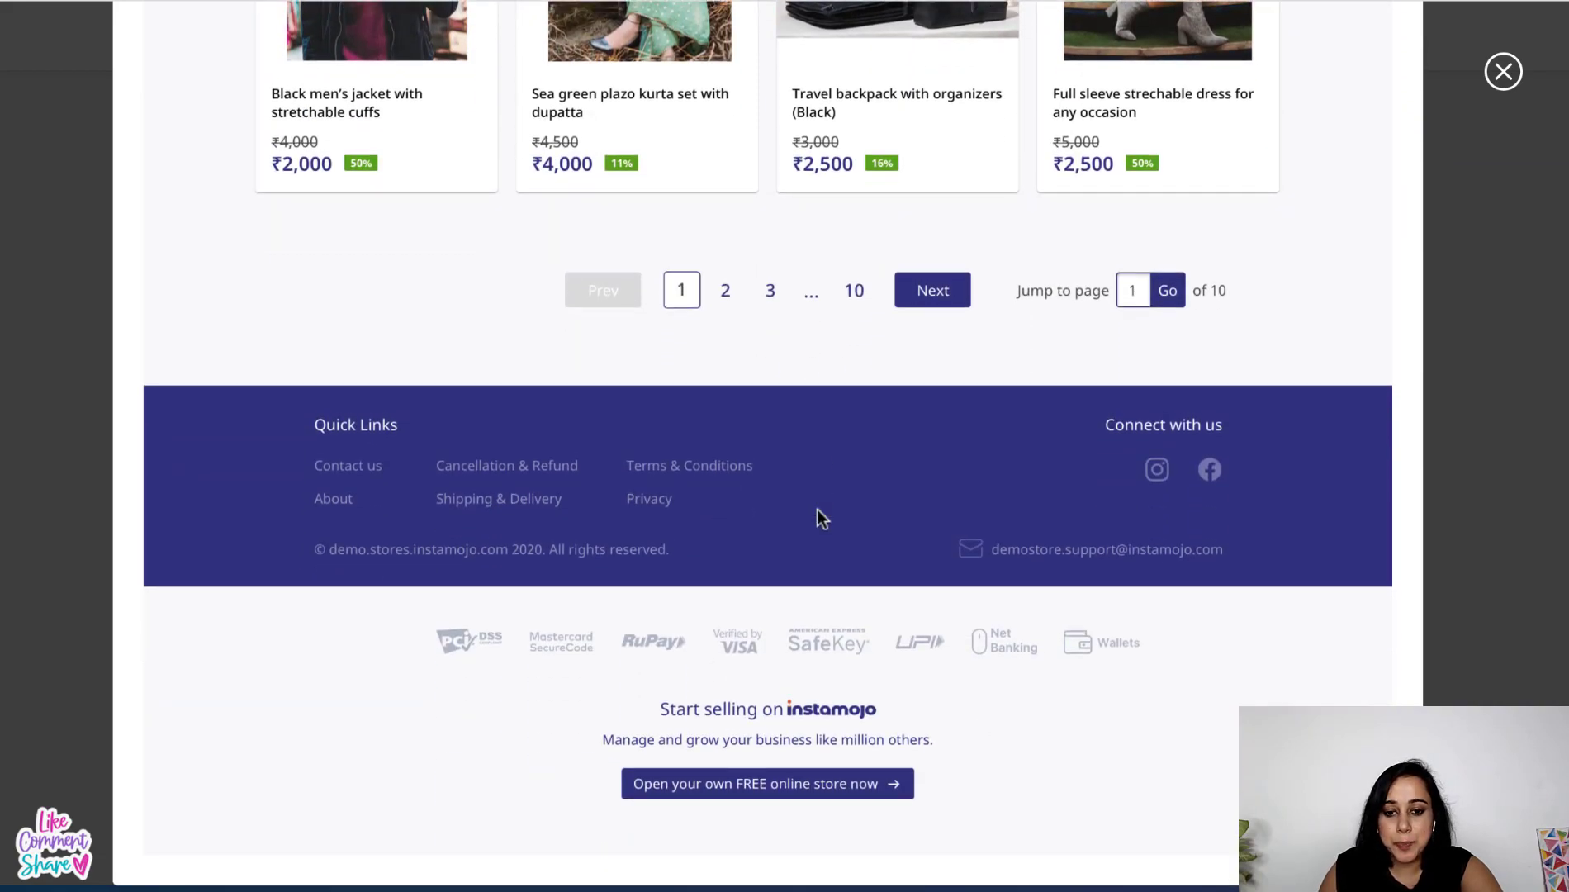
scroll(816, 509, "up", 20)
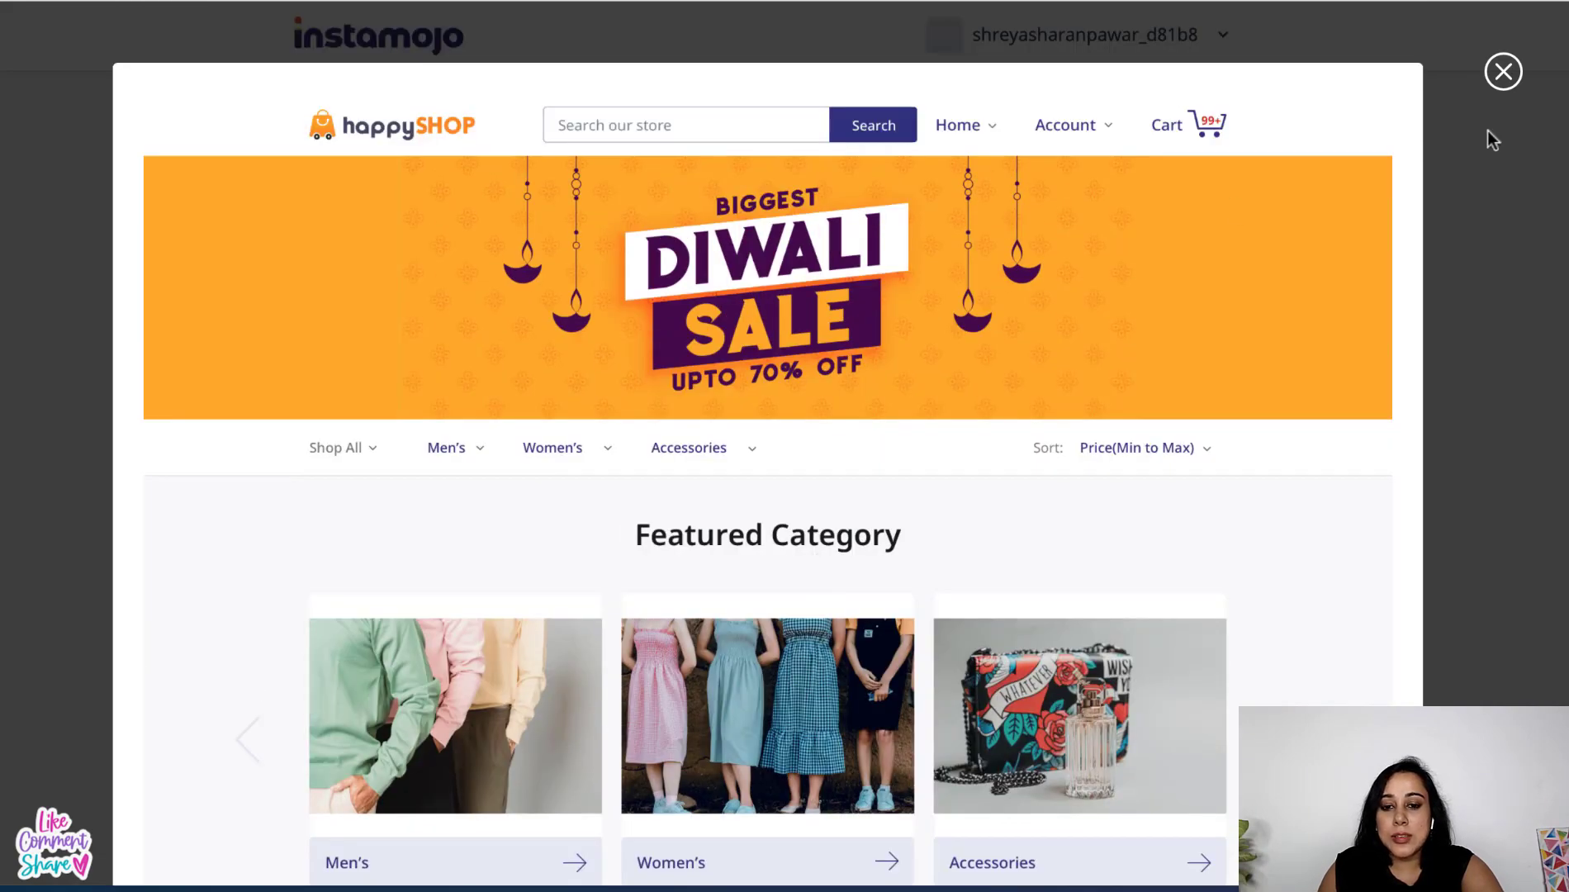
left_click(1502, 76)
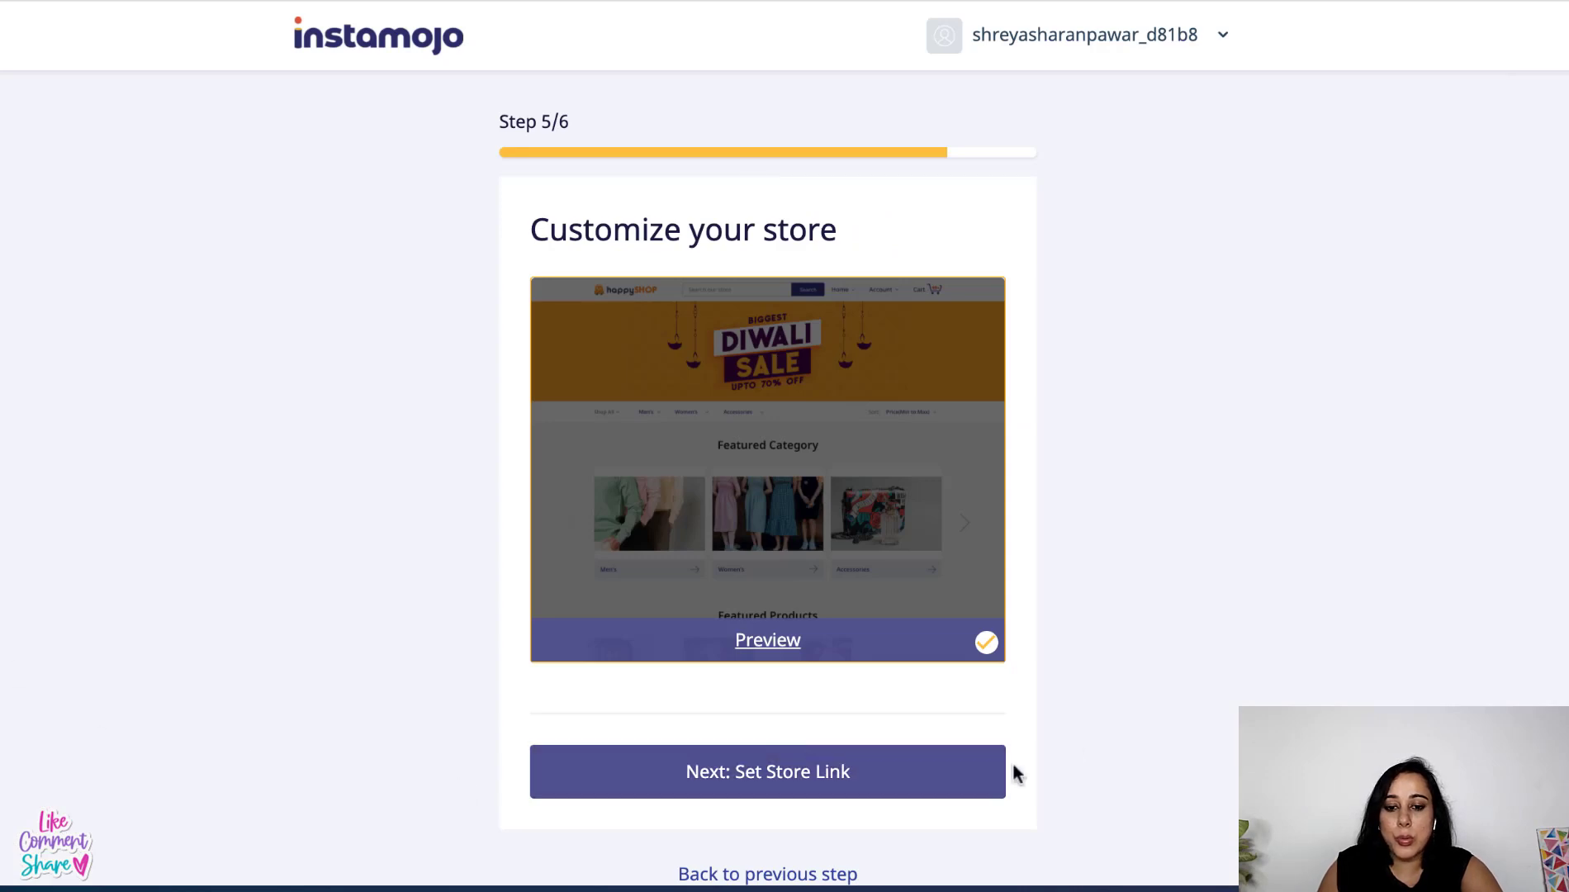
left_click(753, 794)
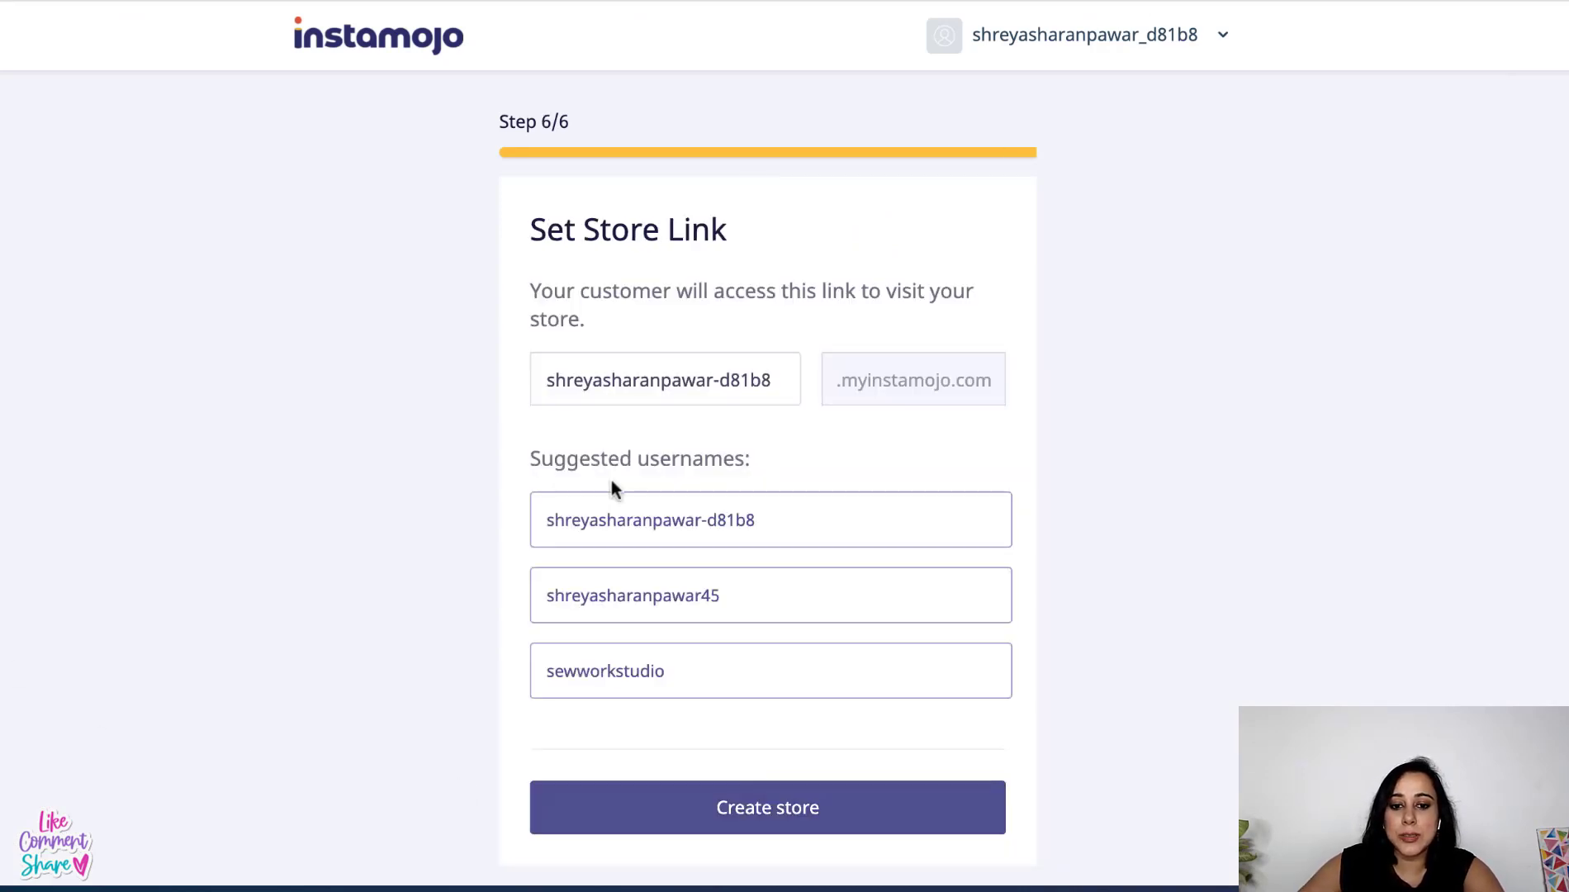
- Change the store link to sewworkstudio and create the store
triple_click(718, 373)
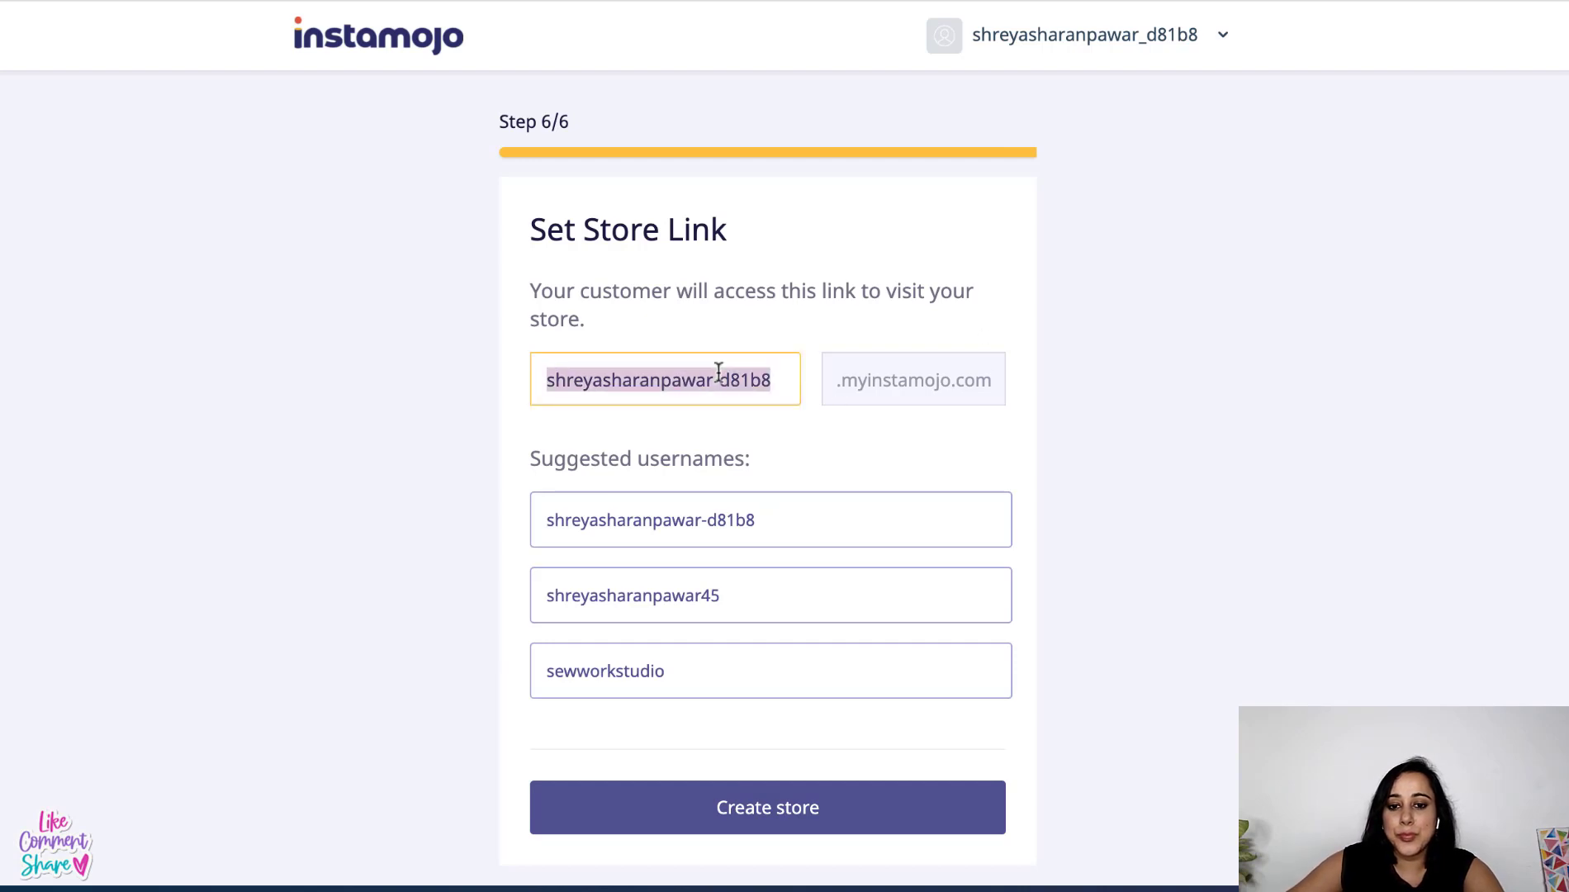
type("sew")
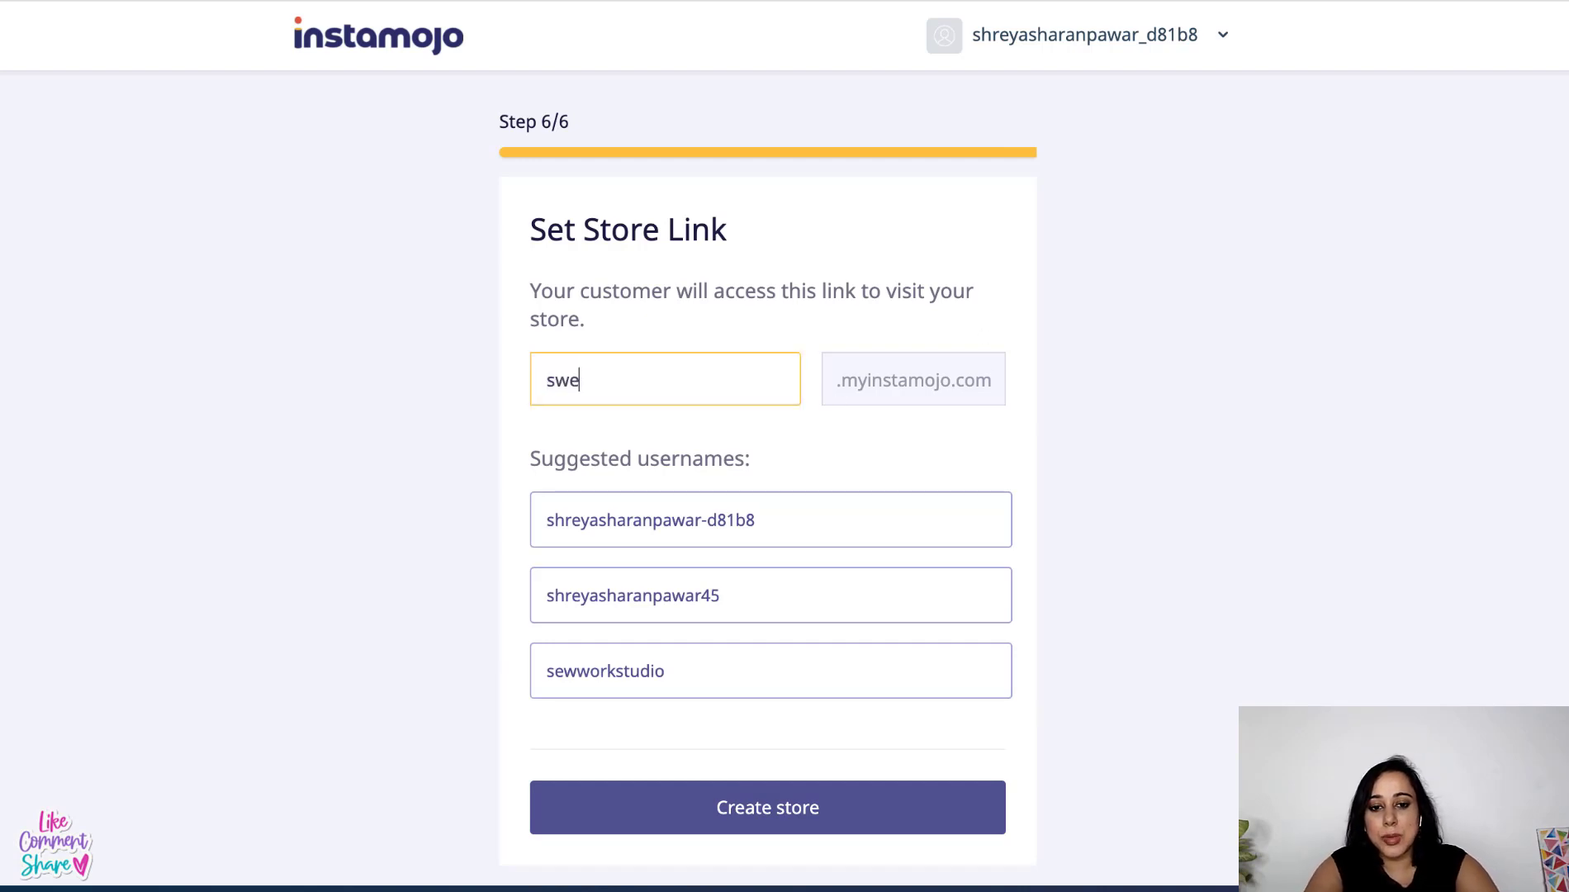
key("BackSpace")
type("wworks")
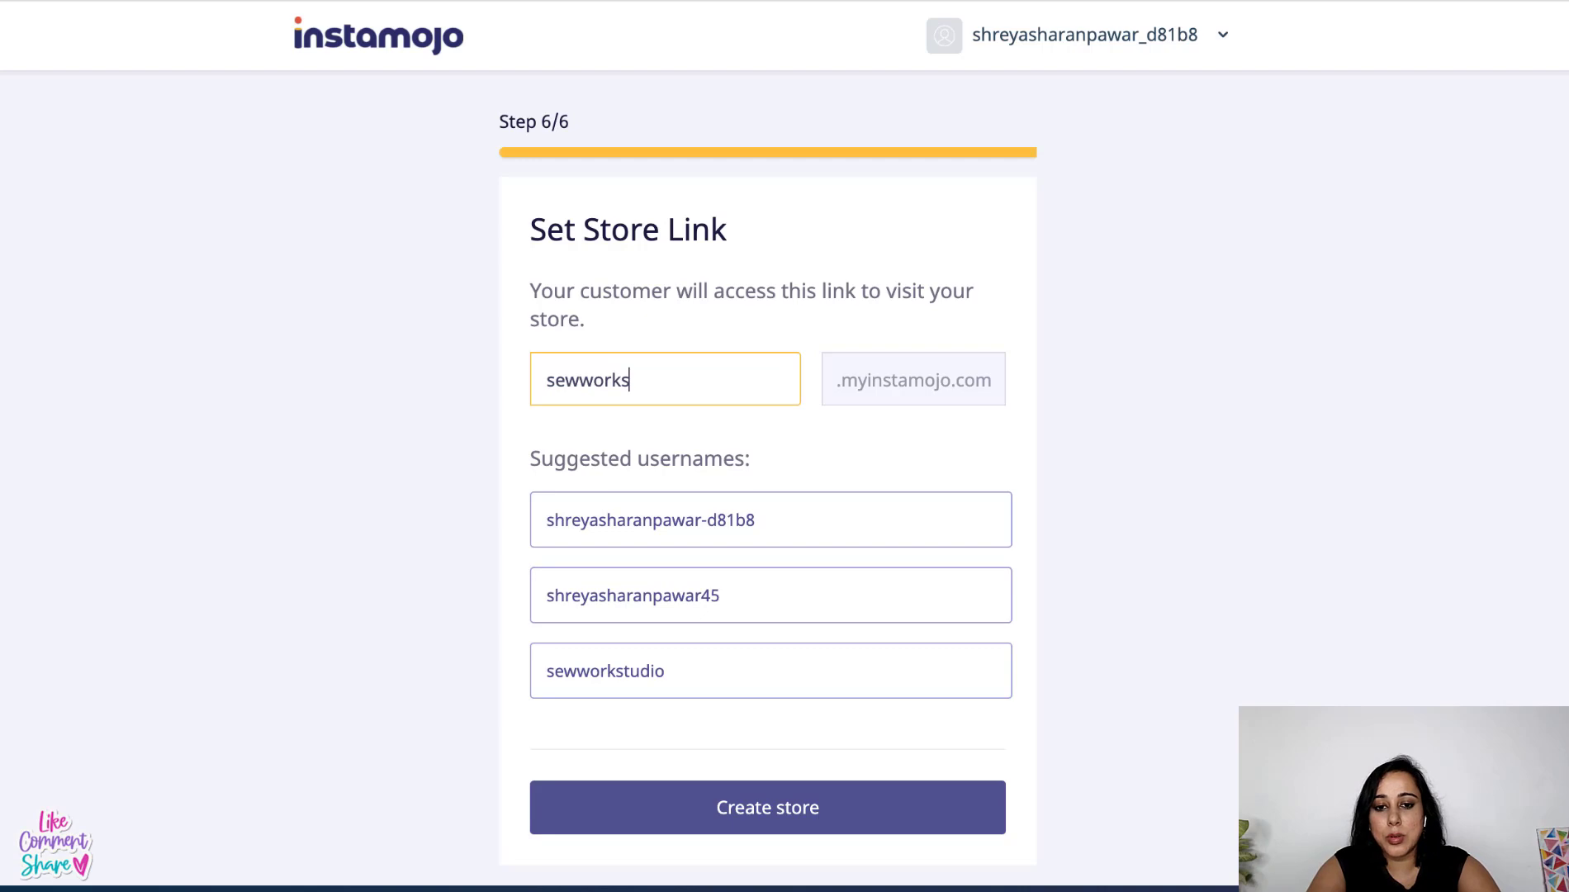
type("tudio")
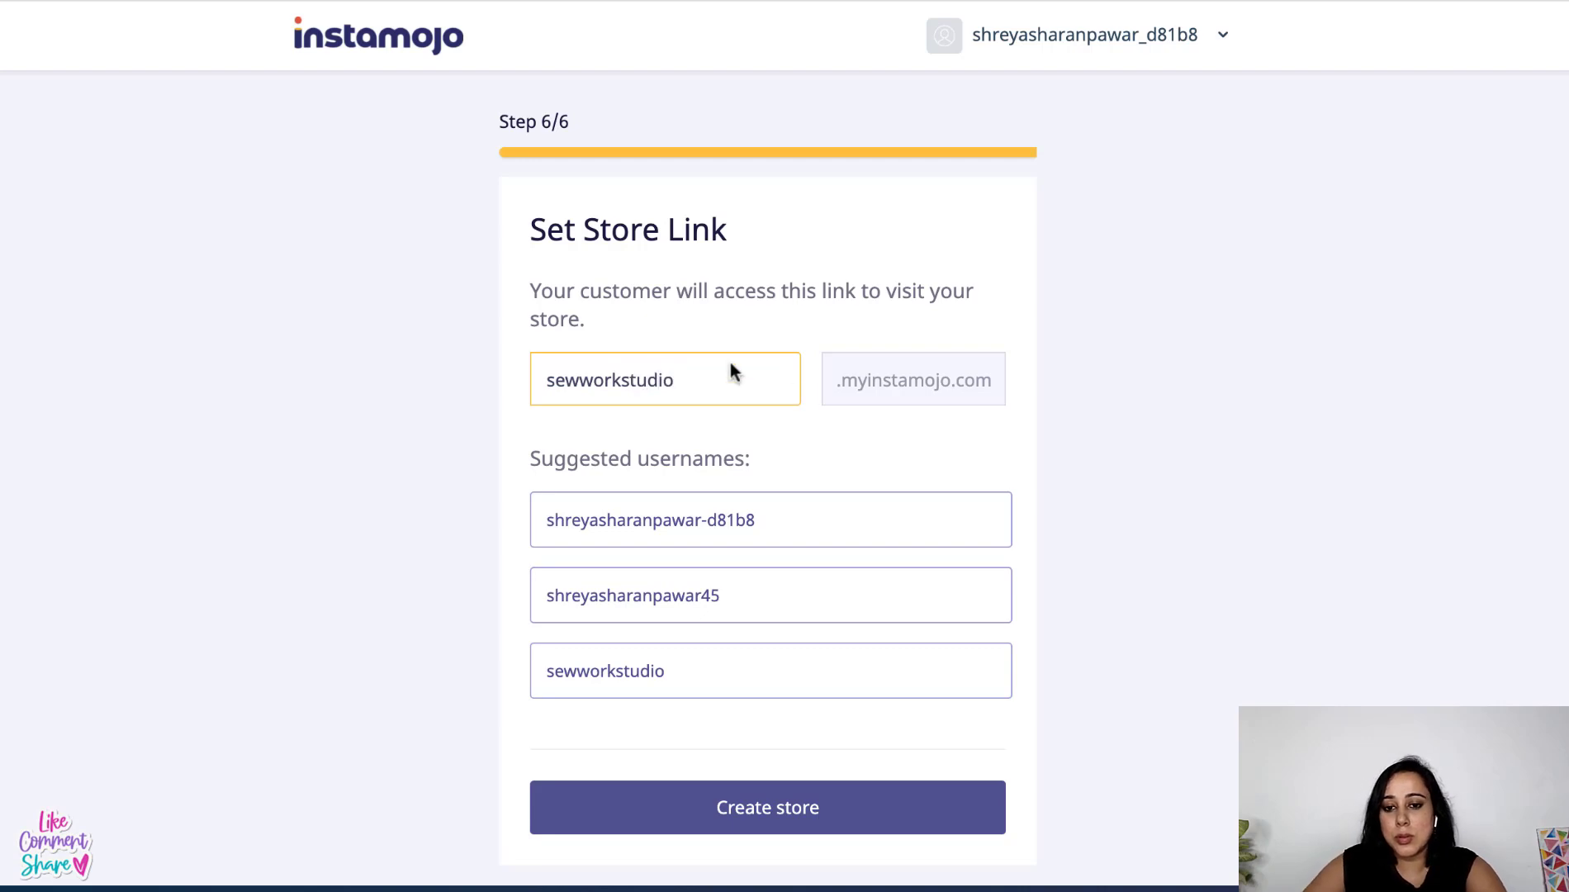
left_click(1090, 556)
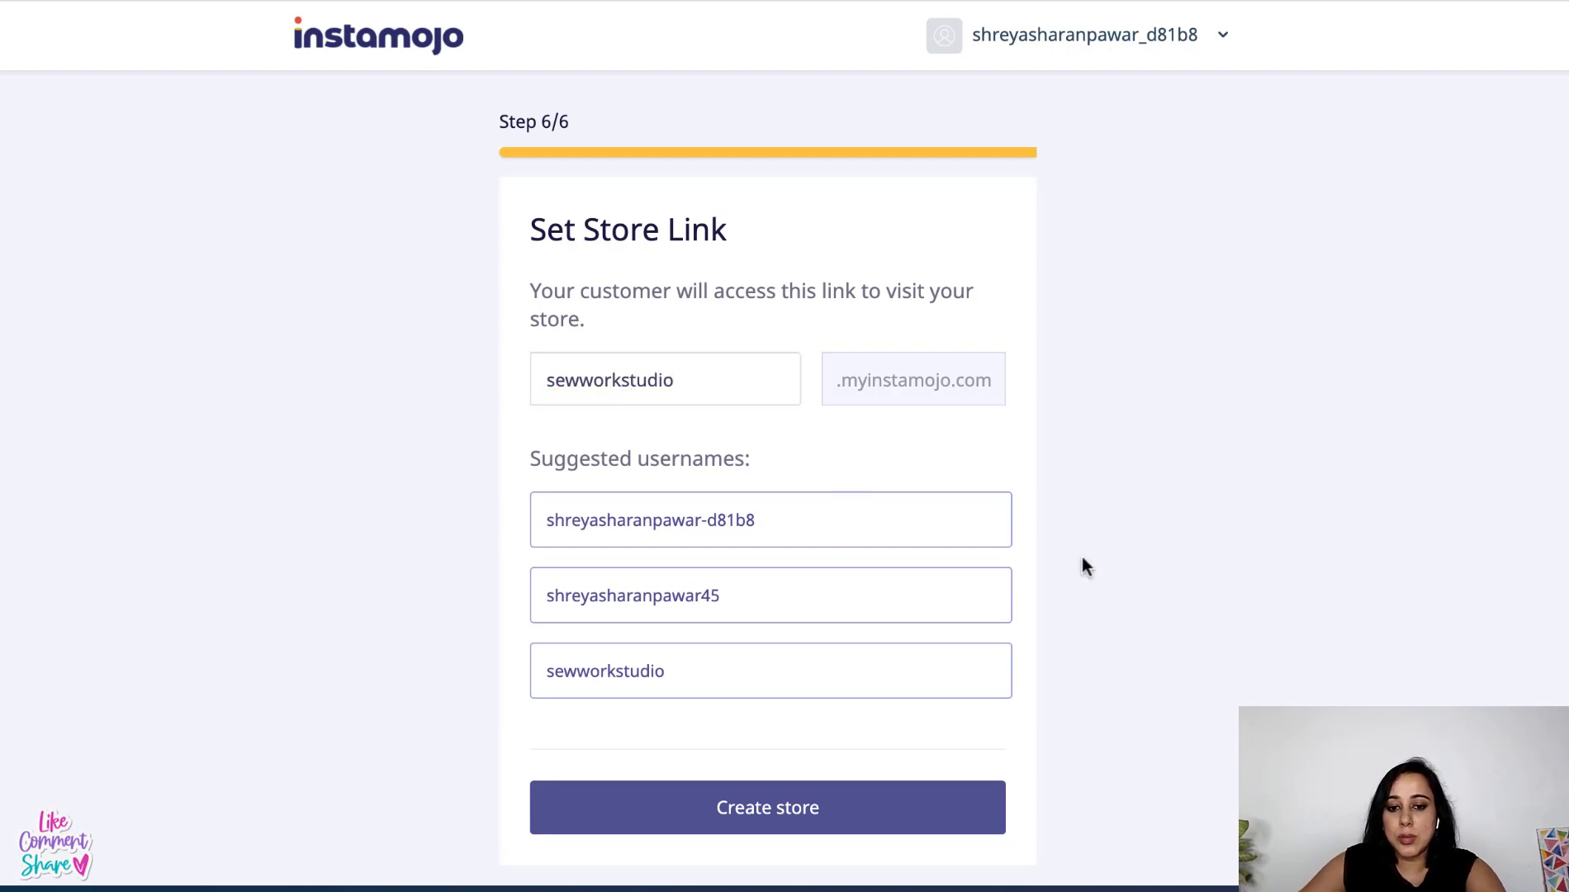
left_click(826, 818)
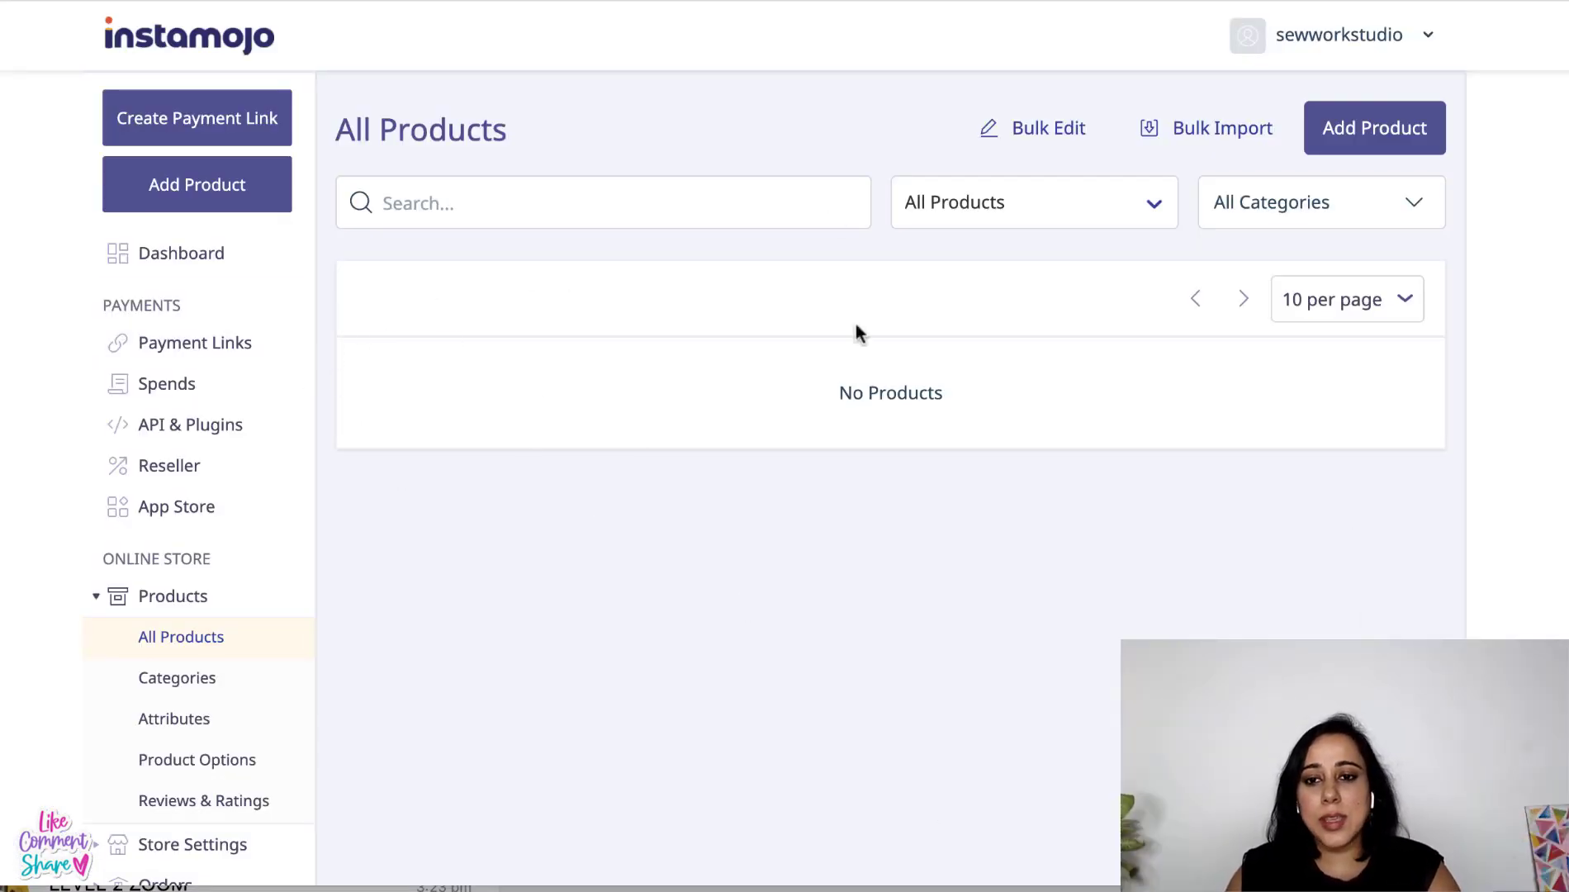
- From the Dashboard, open 'View all plans' in a new tab and switch to it
left_click(209, 256)
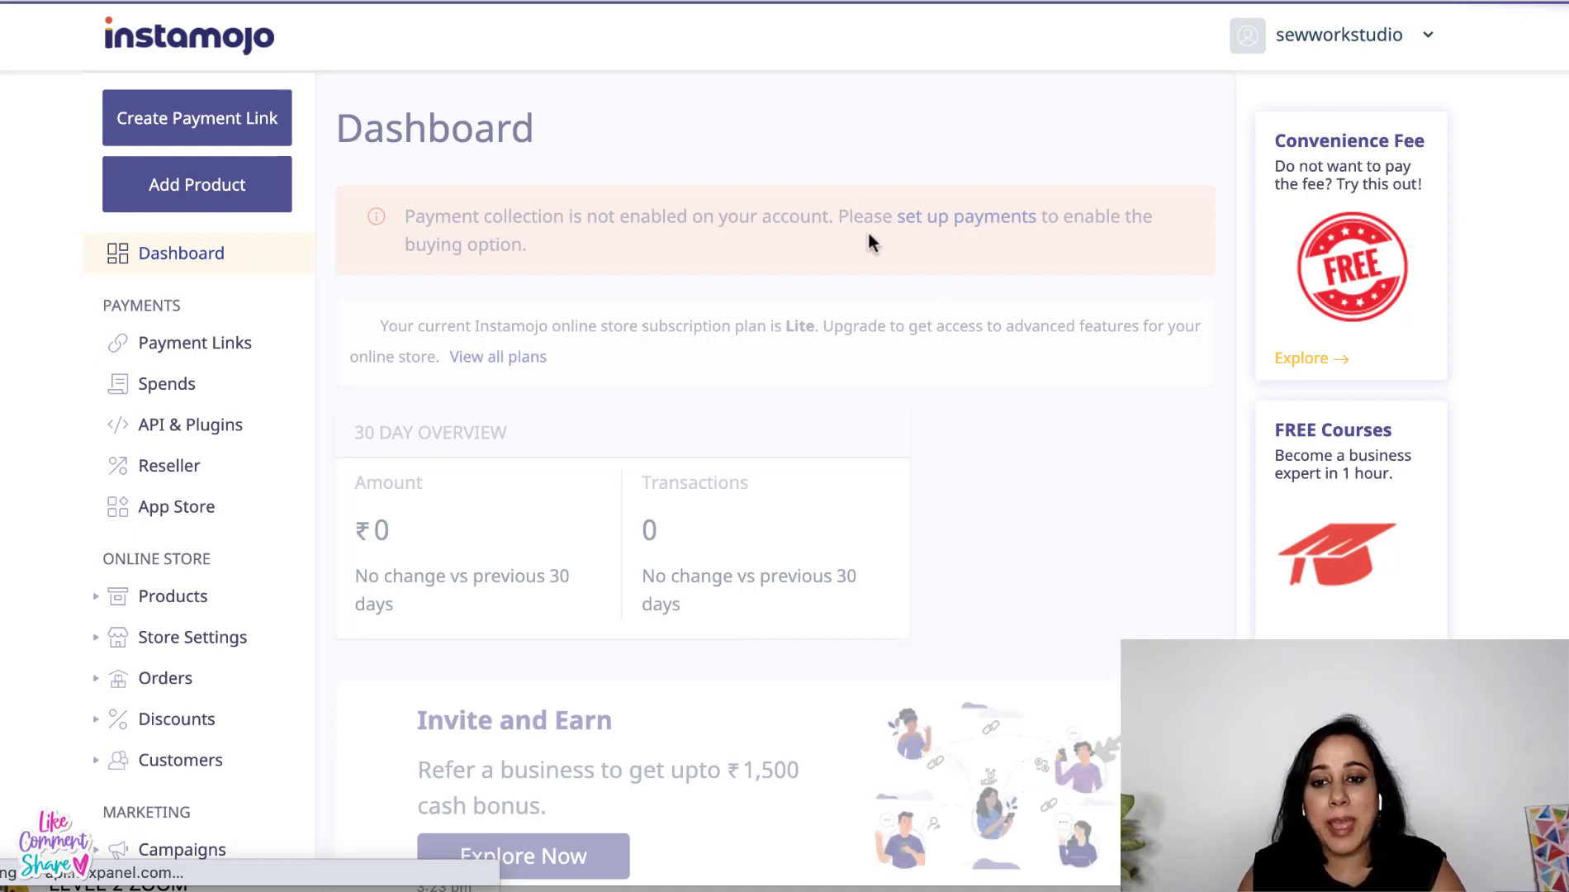
scroll(869, 234, "down", 4)
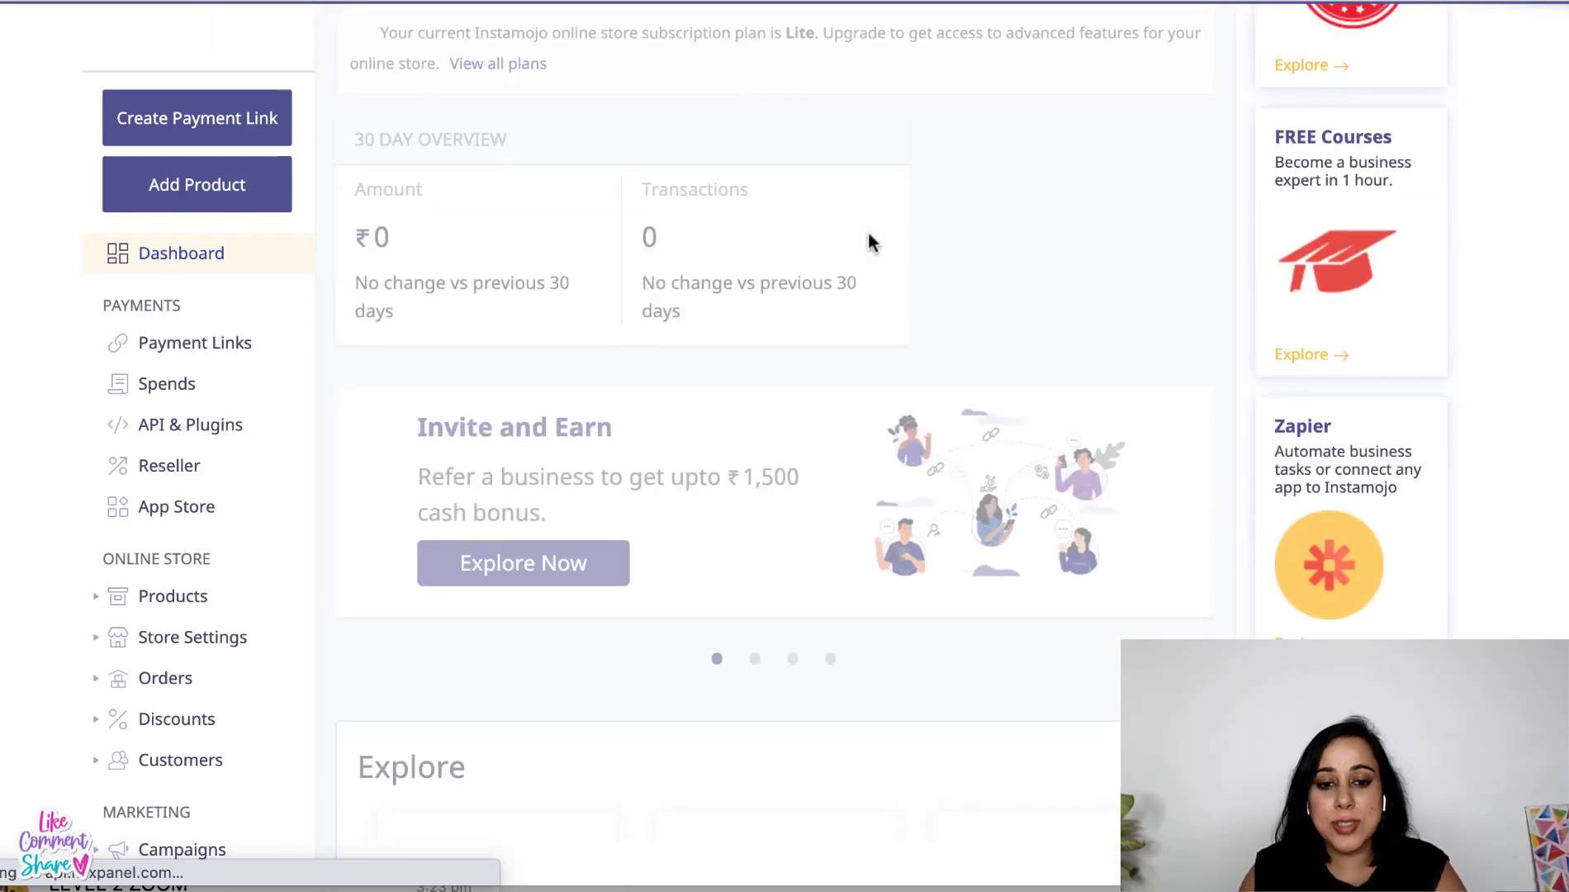
scroll(869, 240, "up", 4)
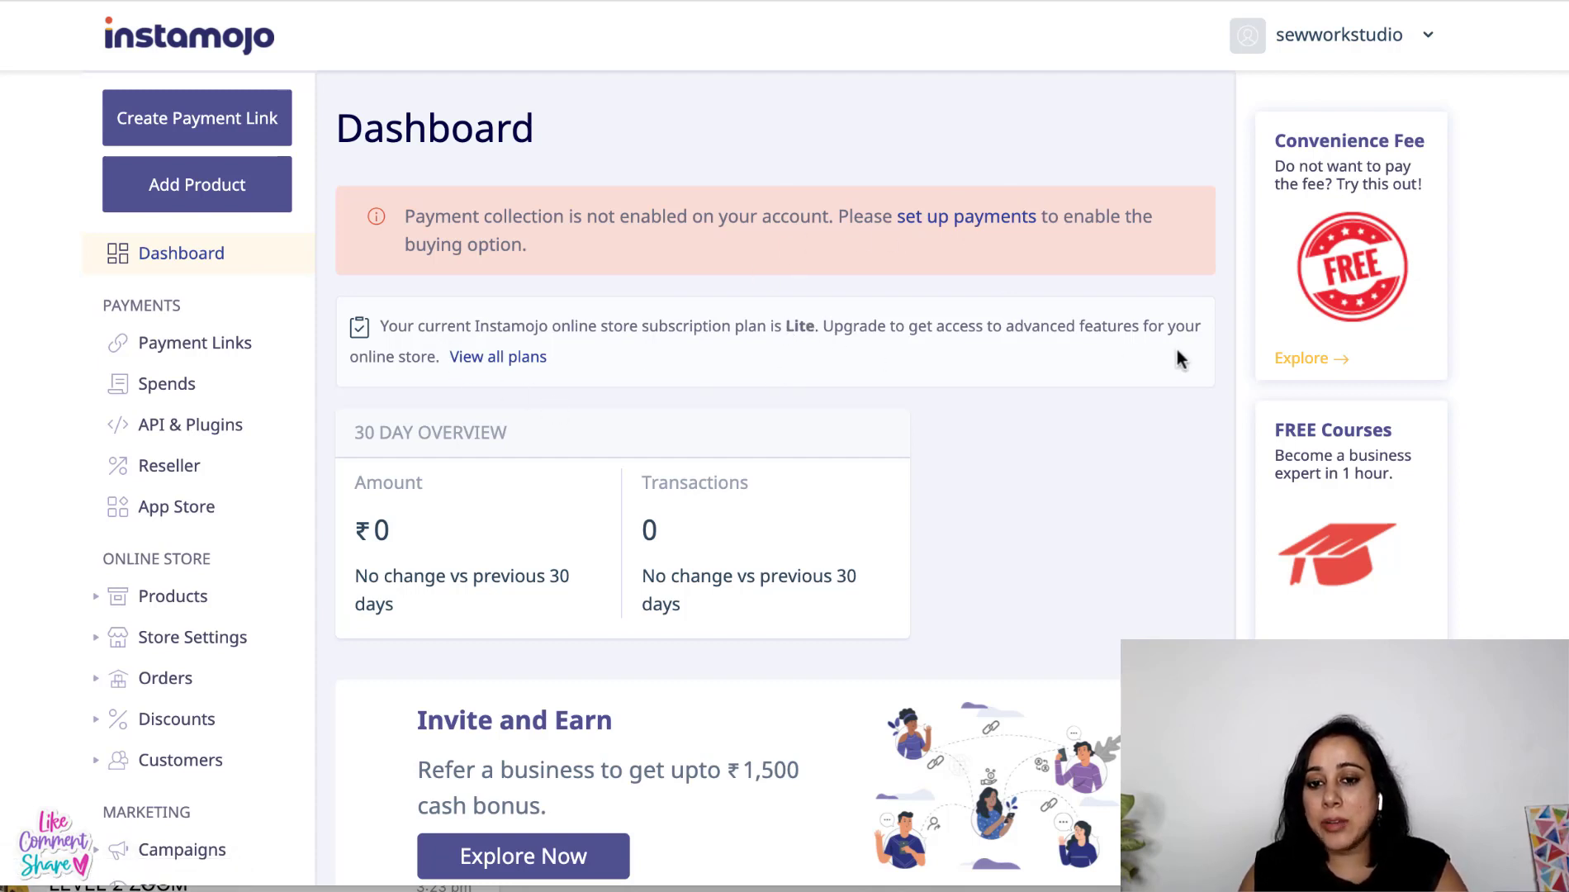
right_click(477, 360)
left_click(489, 373)
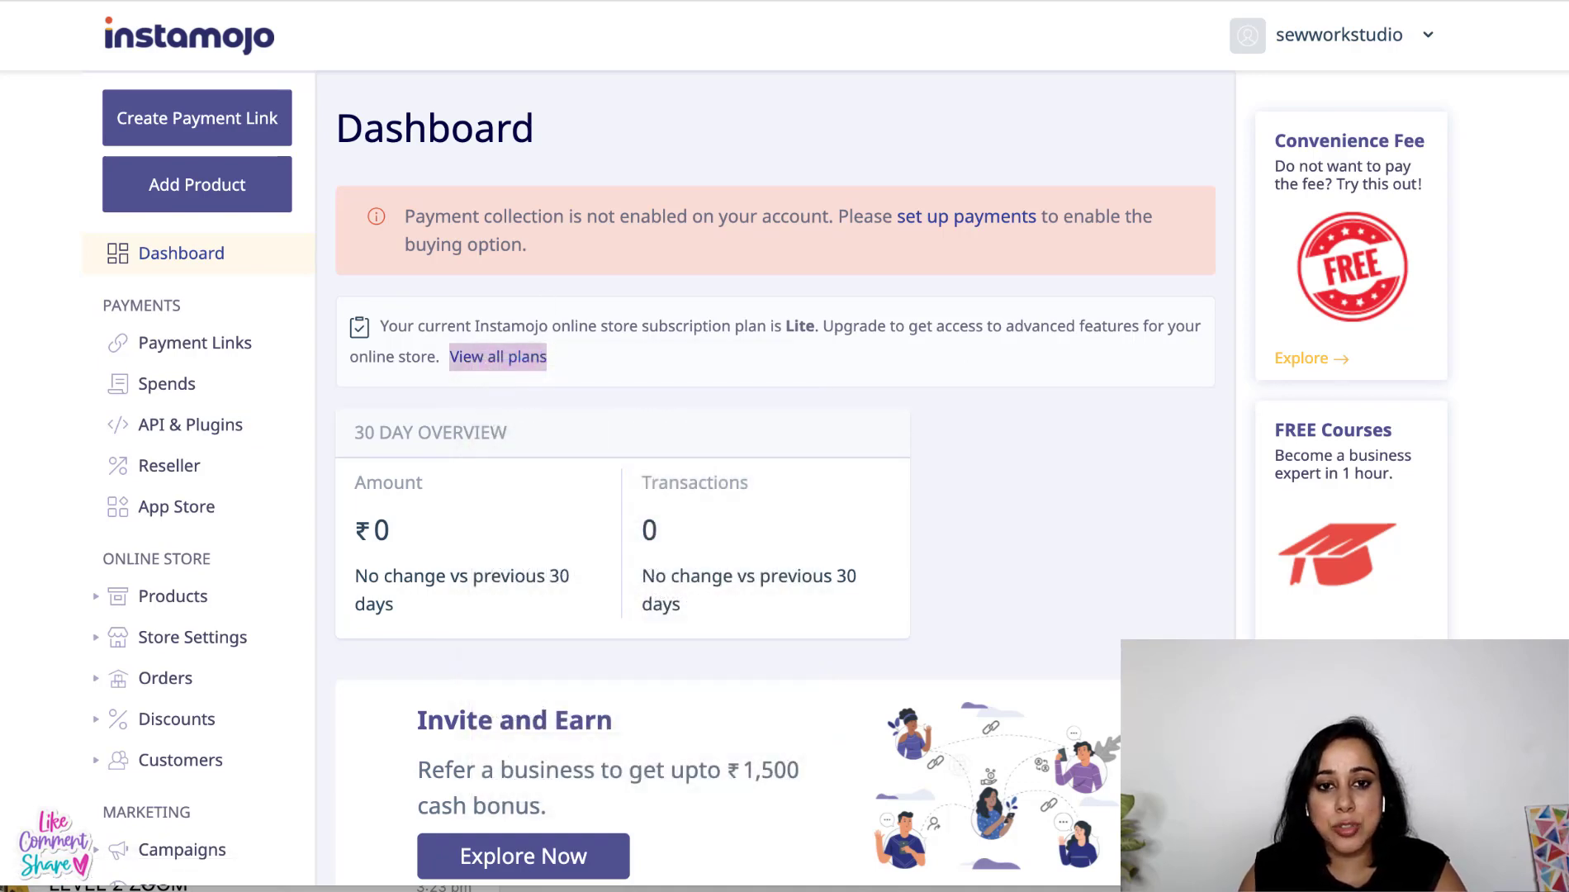
key("ctrl+Tab")
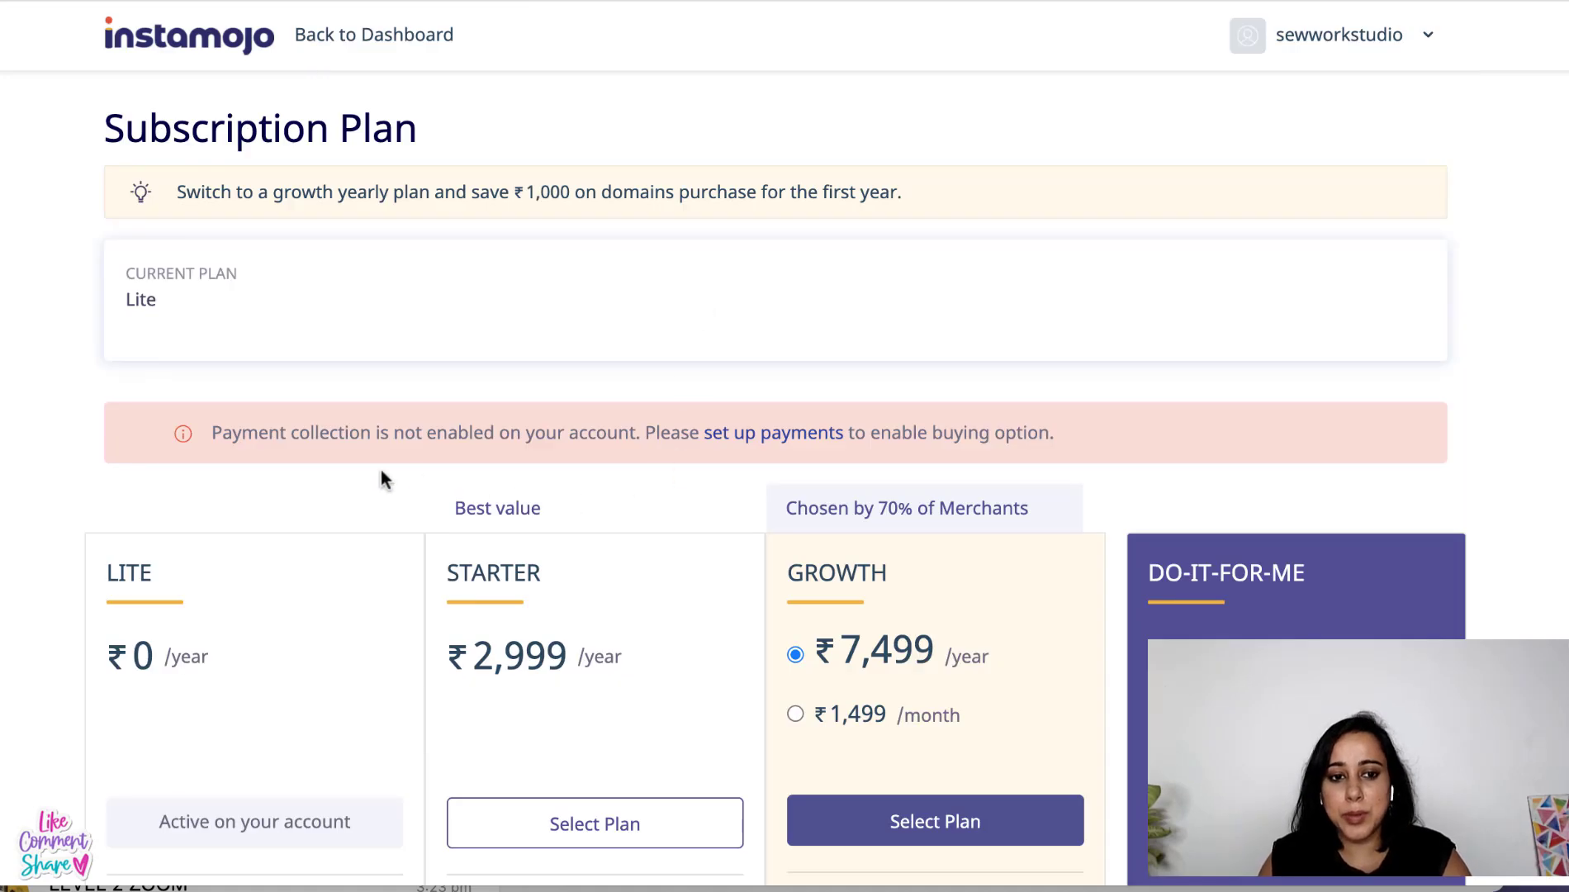
- Compare the Lite, Starter, Growth and Do-It-For-Me plans, then return to the Dashboard tab
scroll(381, 472, "down", 3)
scroll(222, 669, "down", 3)
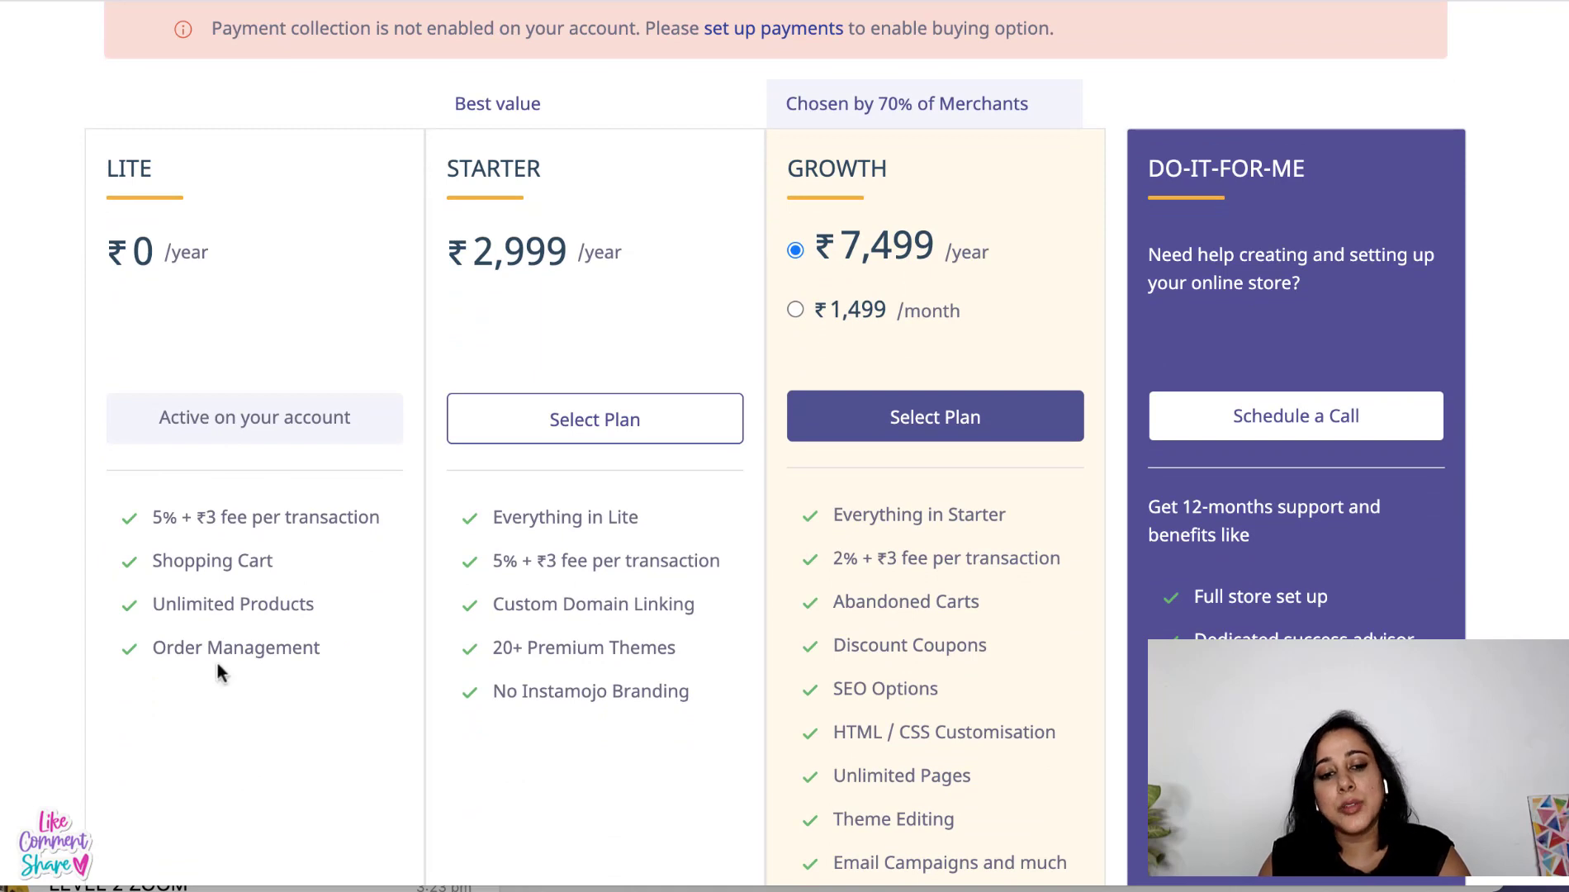
scroll(218, 668, "down", 1)
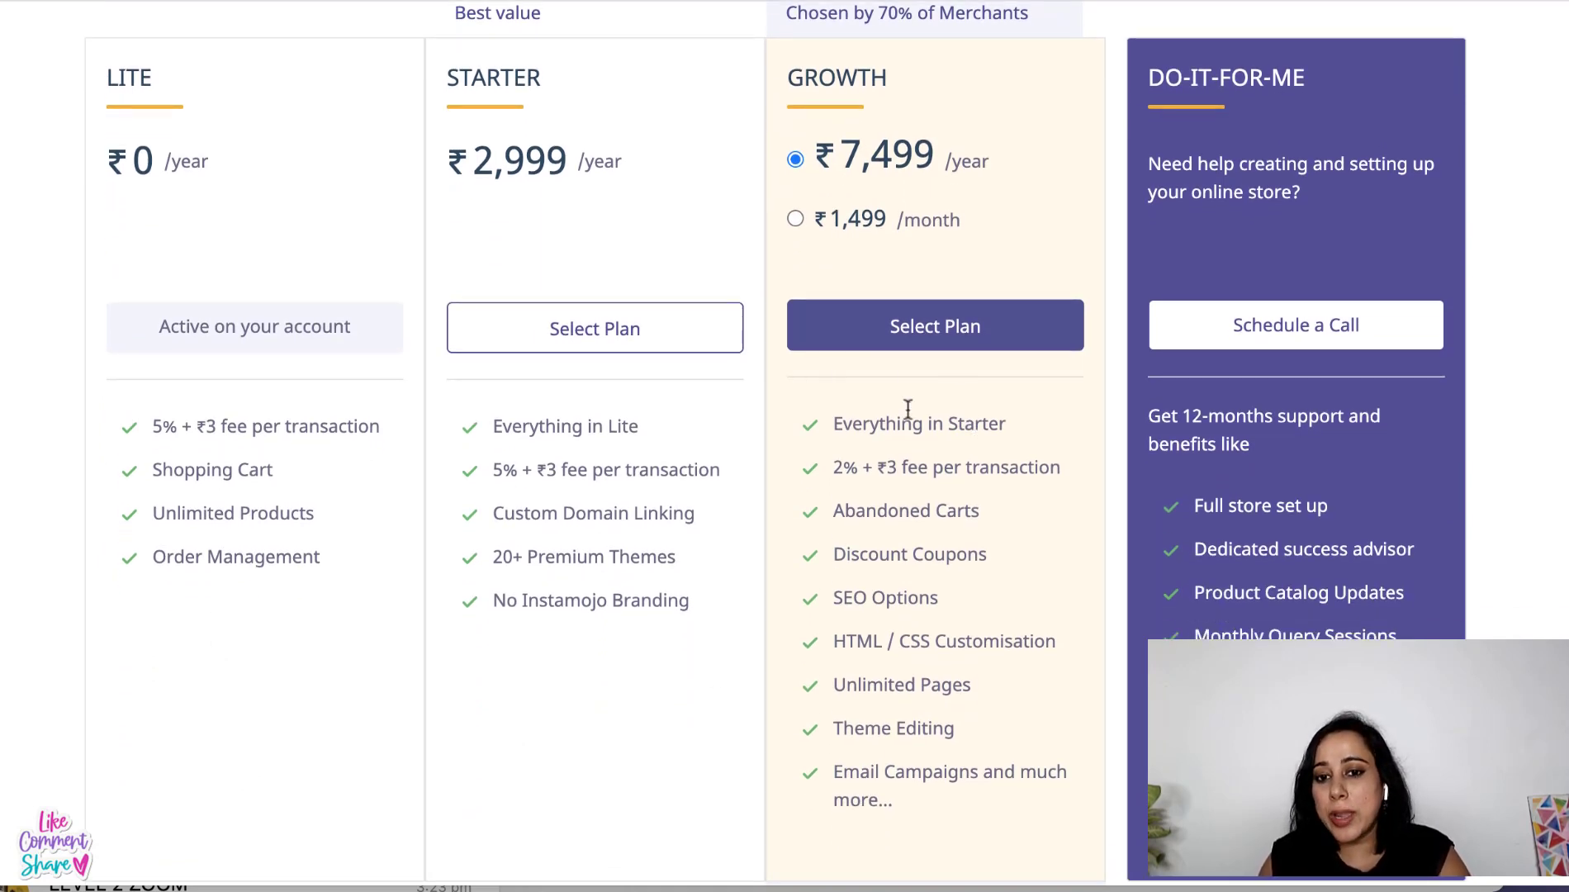
scroll(904, 395, "down", 2)
scroll(904, 395, "up", 5)
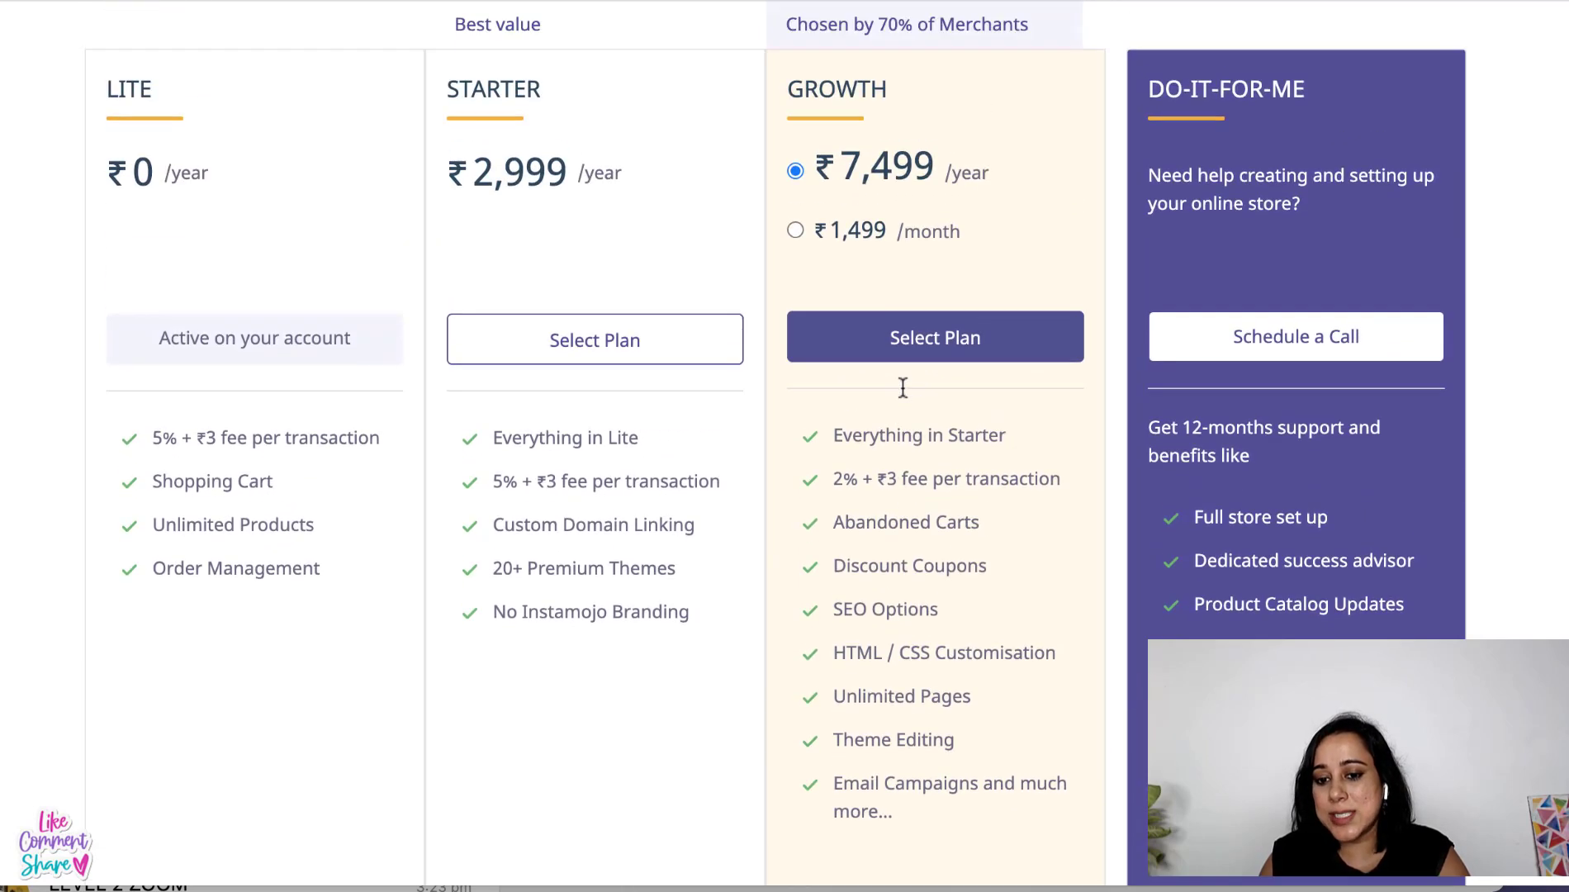
scroll(906, 398, "down", 3)
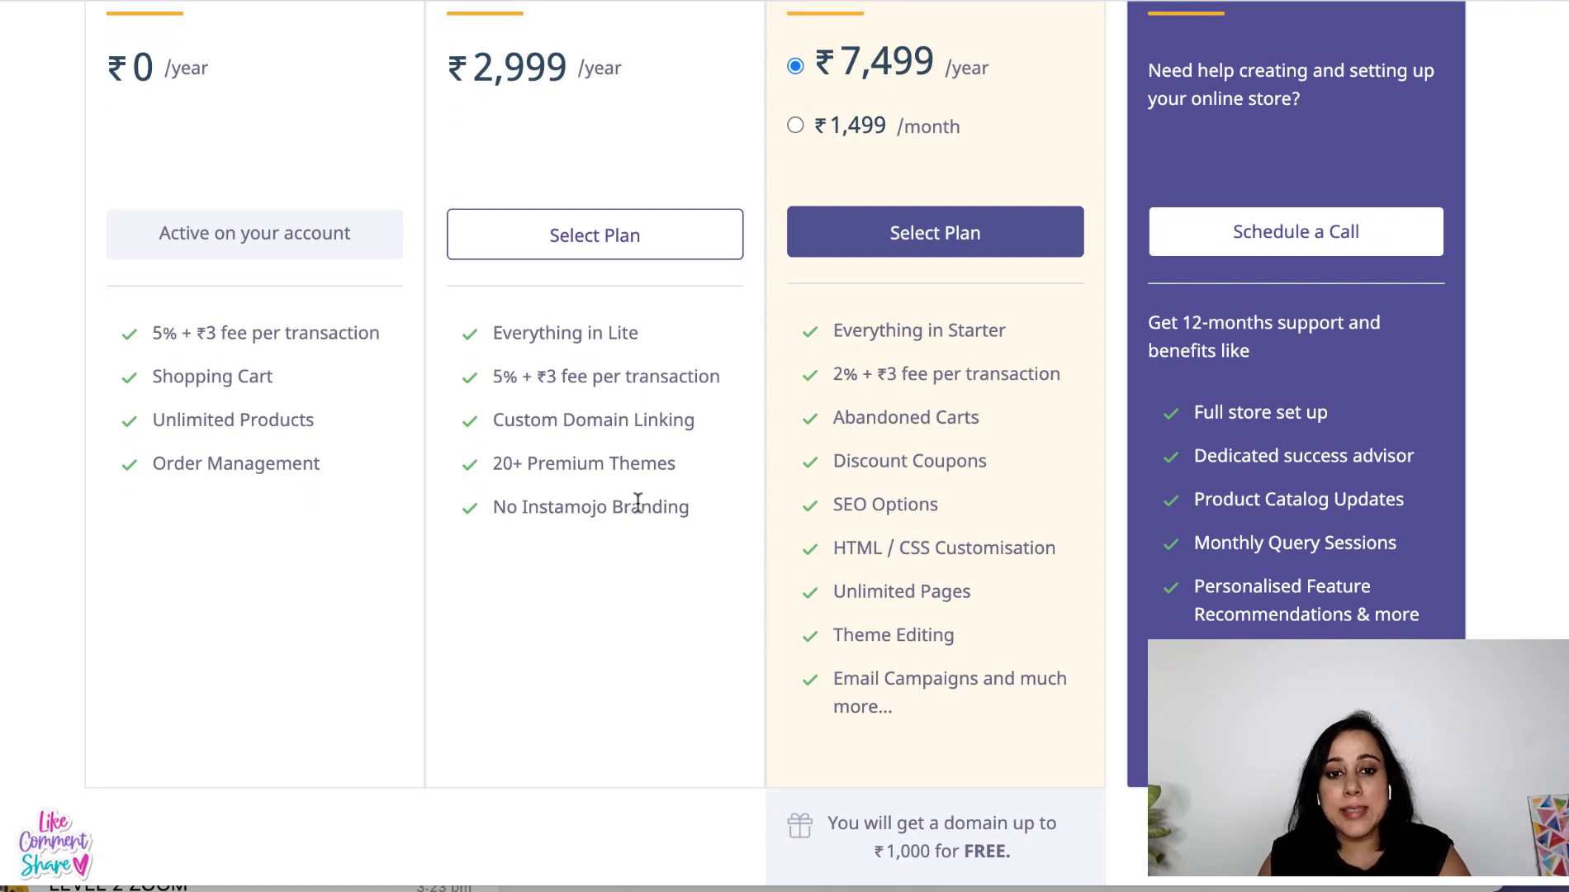
scroll(637, 496, "up", 1)
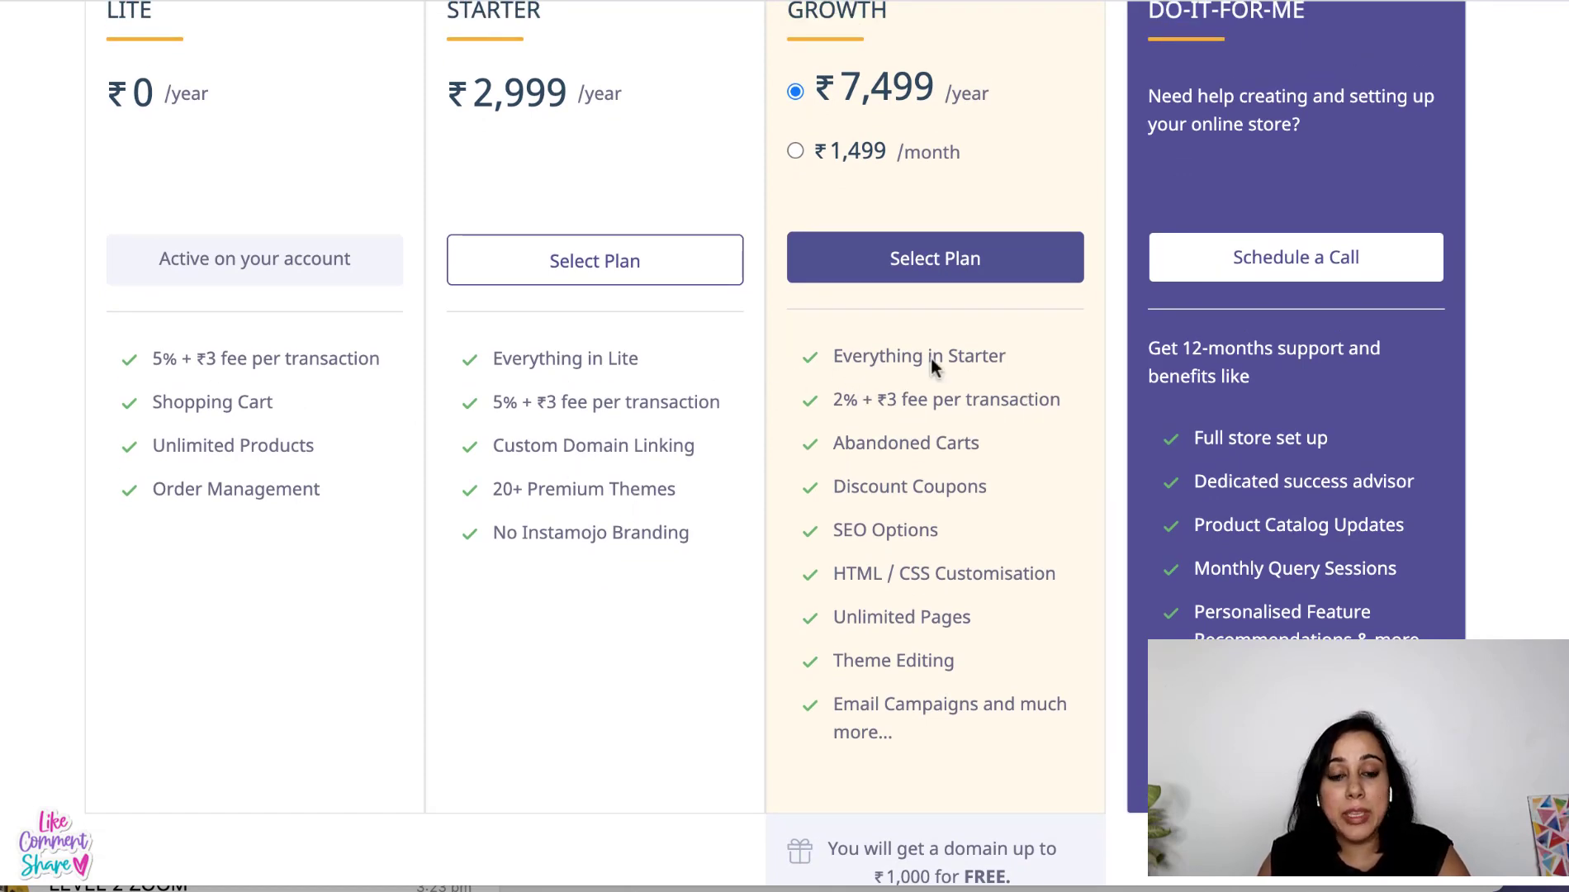
scroll(498, 474, "up", 1)
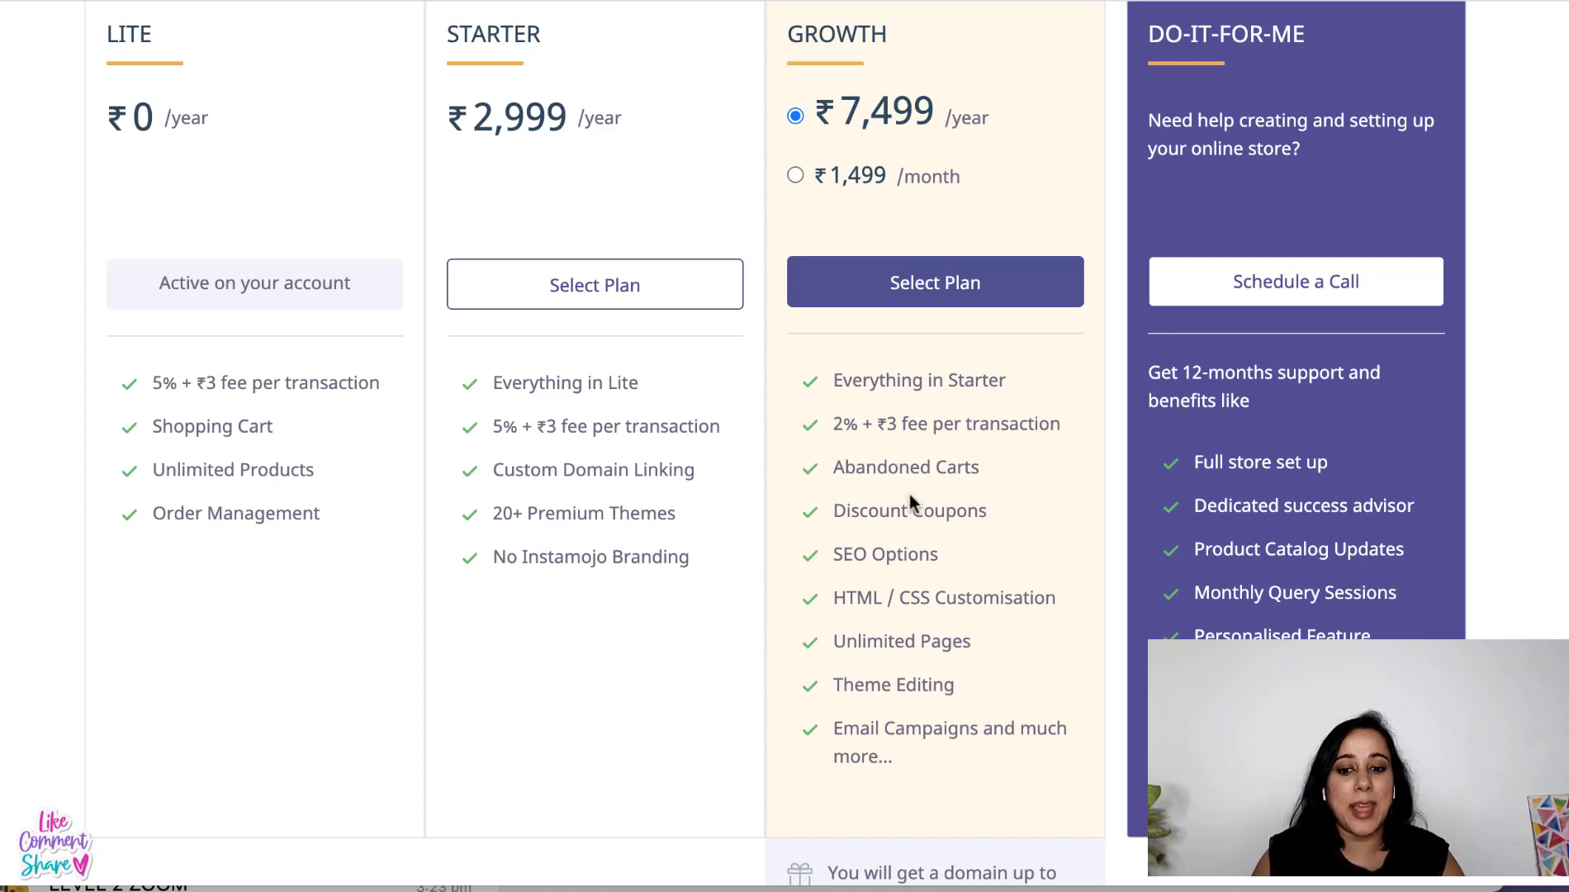
scroll(892, 557, "down", 1)
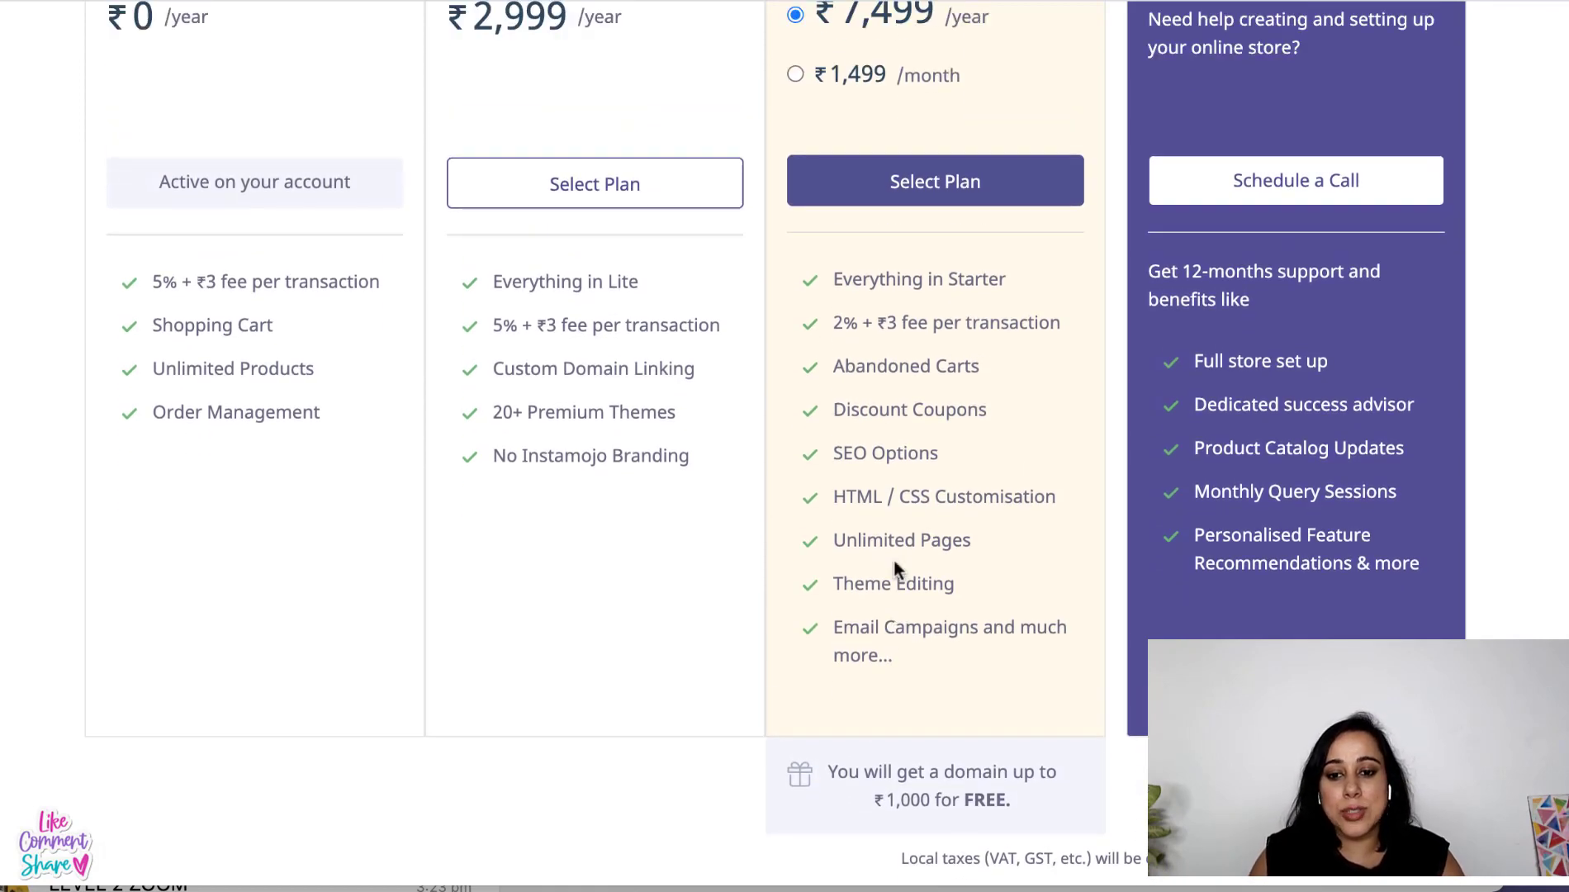
scroll(897, 568, "up", 4)
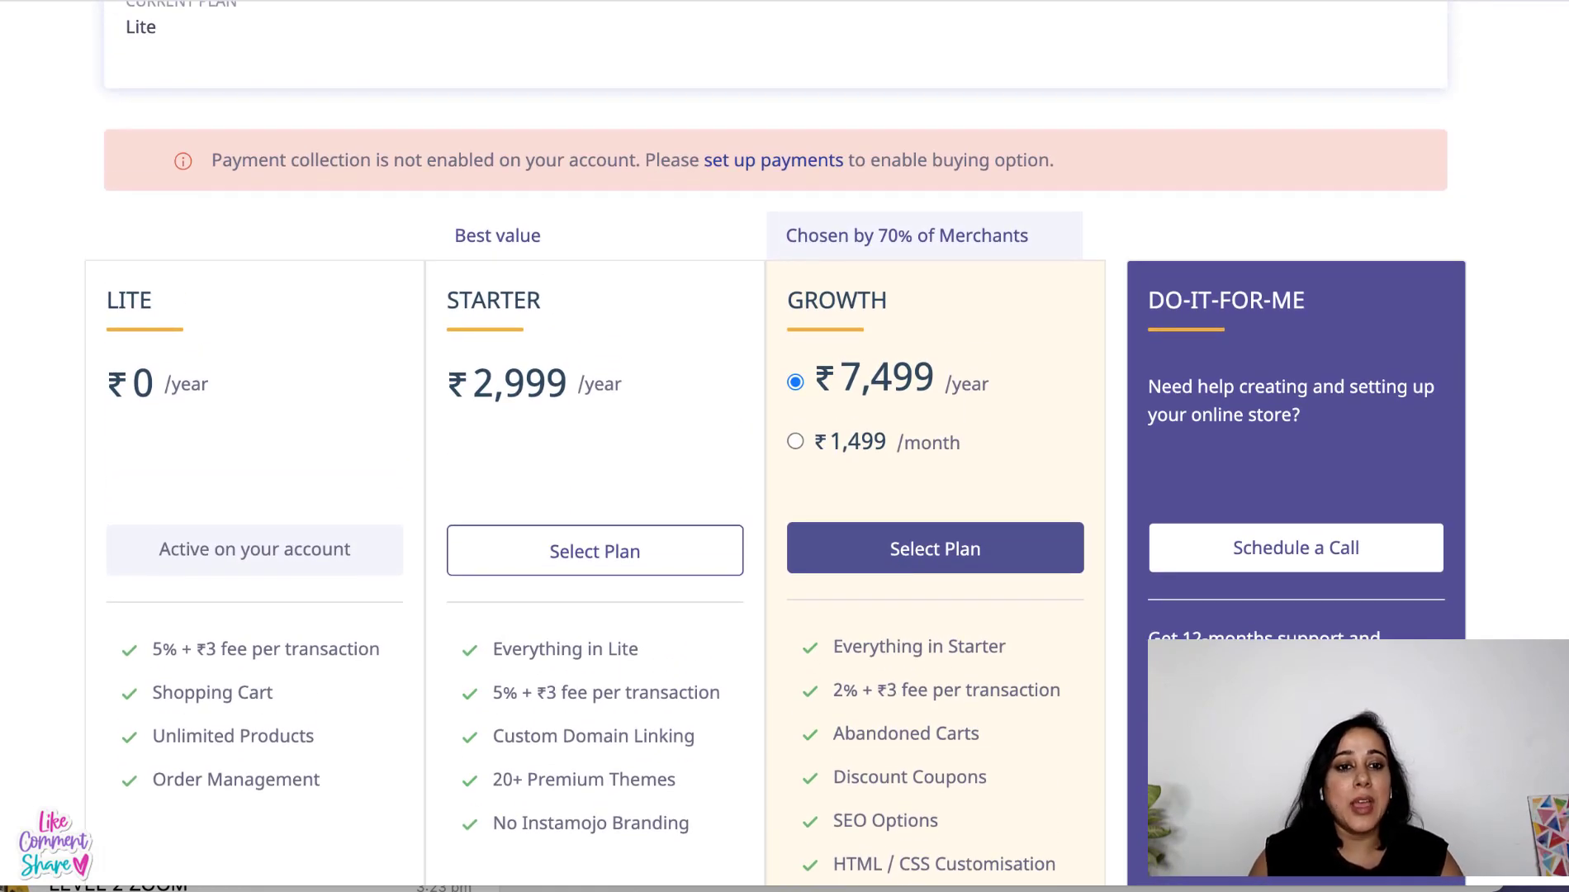
key("ctrl+shift+Tab")
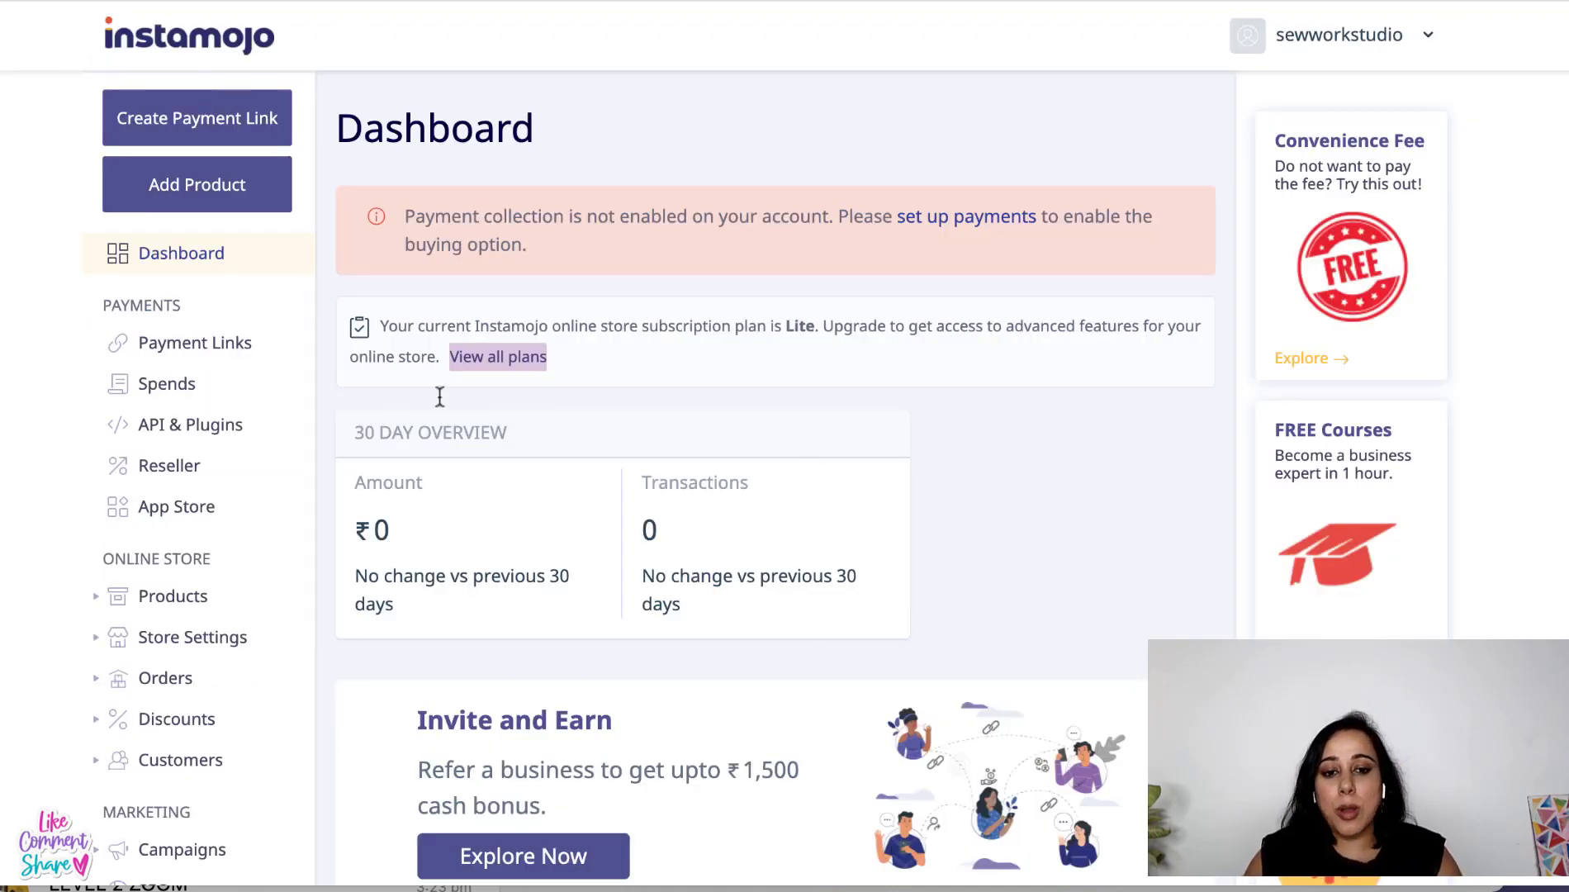
- Expand the Products and Store Settings menus in the dashboard sidebar
scroll(153, 500, "down", 3)
scroll(149, 495, "up", 3)
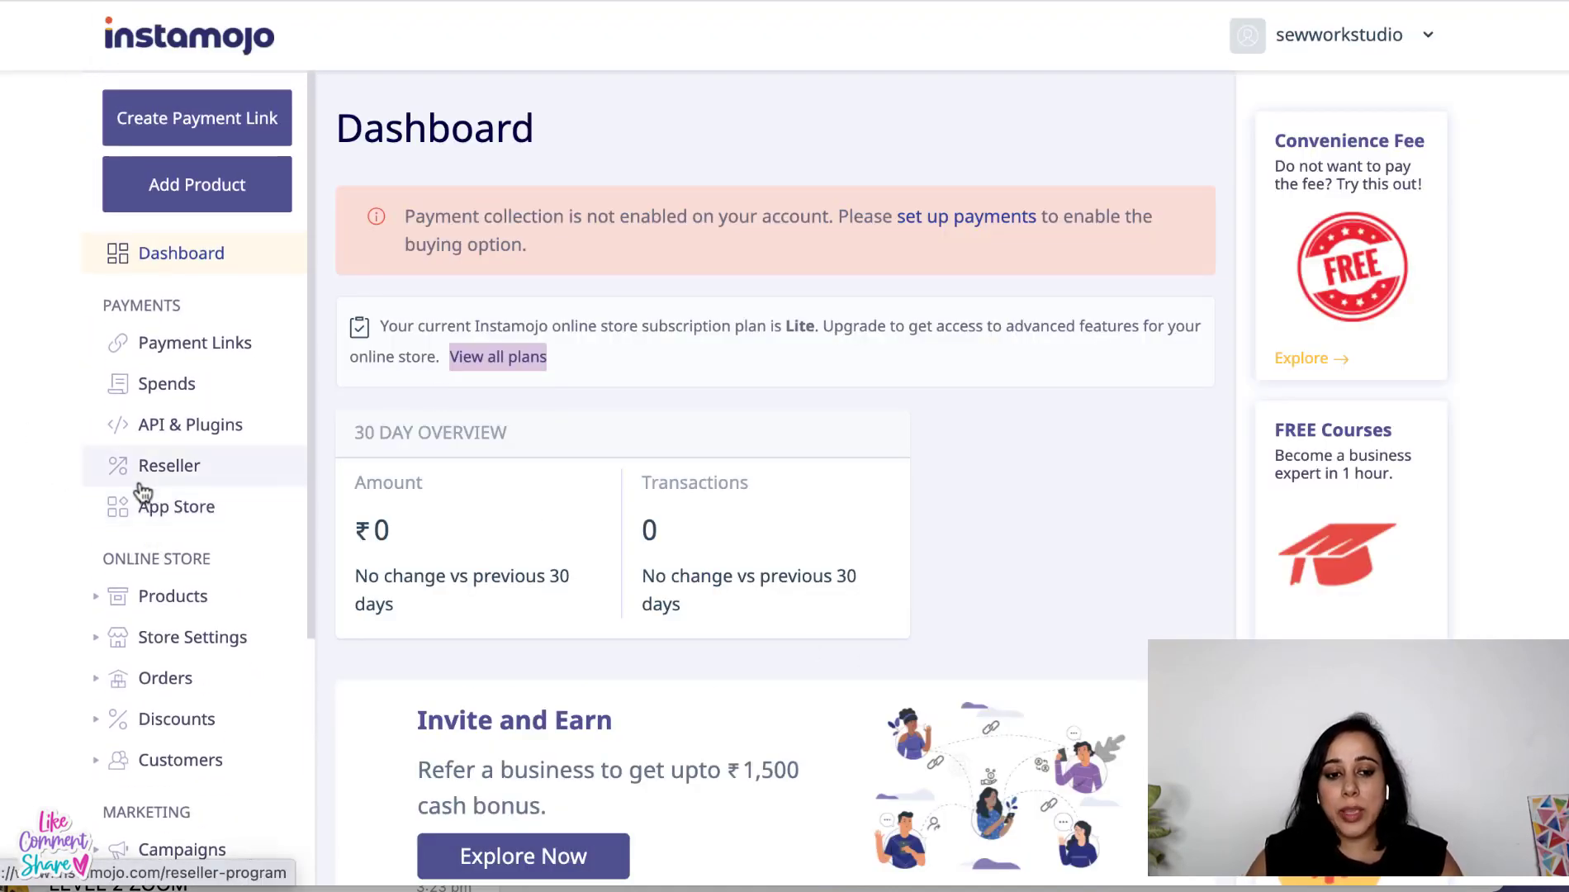
scroll(192, 596, "down", 1)
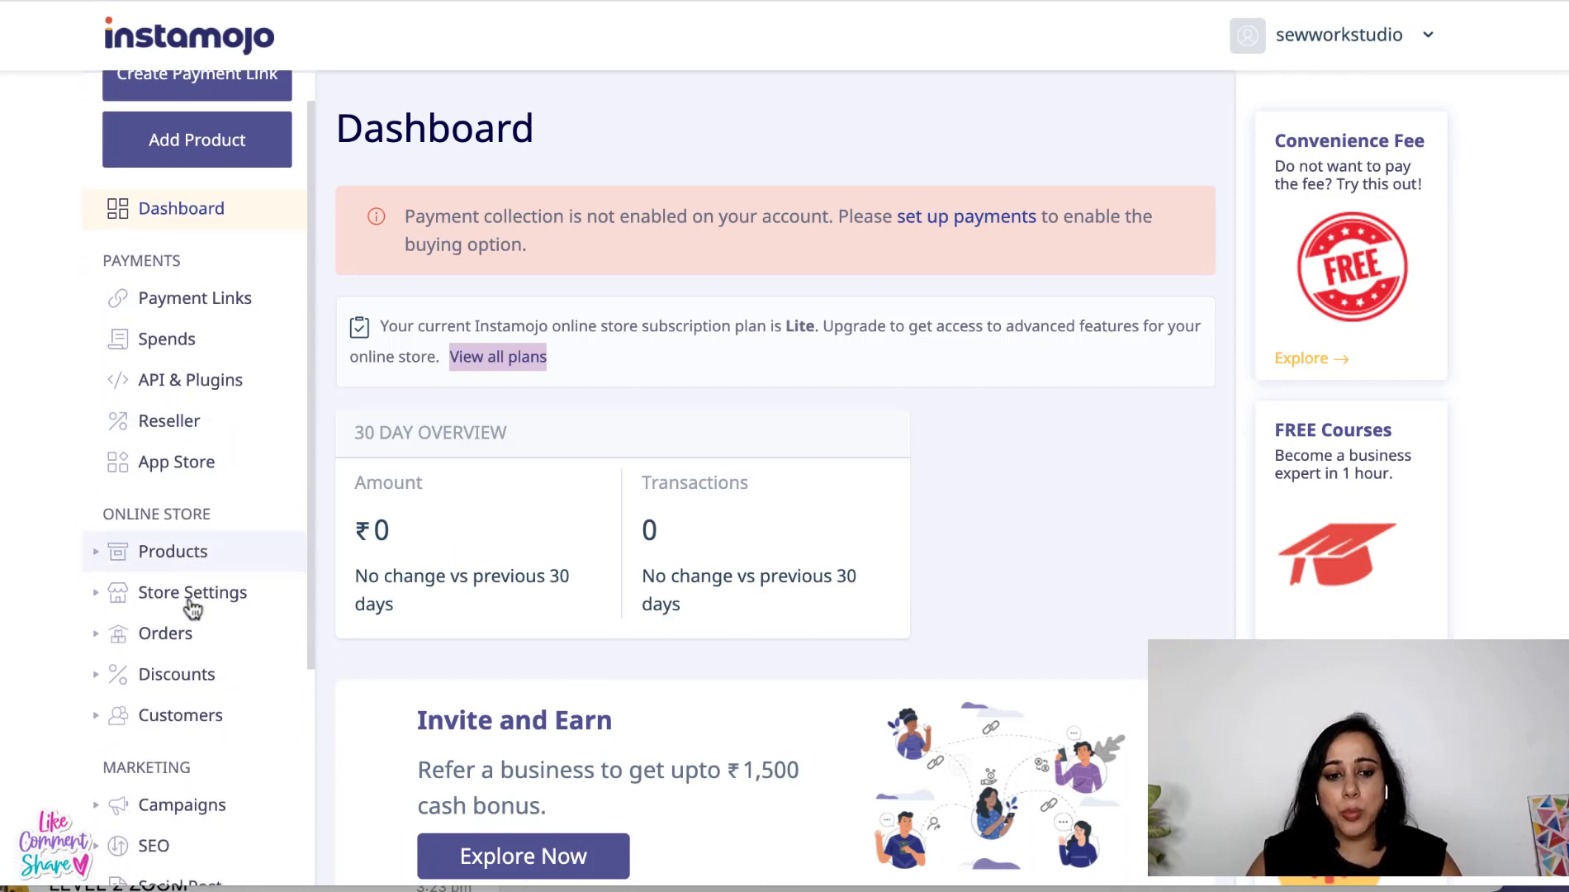
scroll(192, 609, "down", 6)
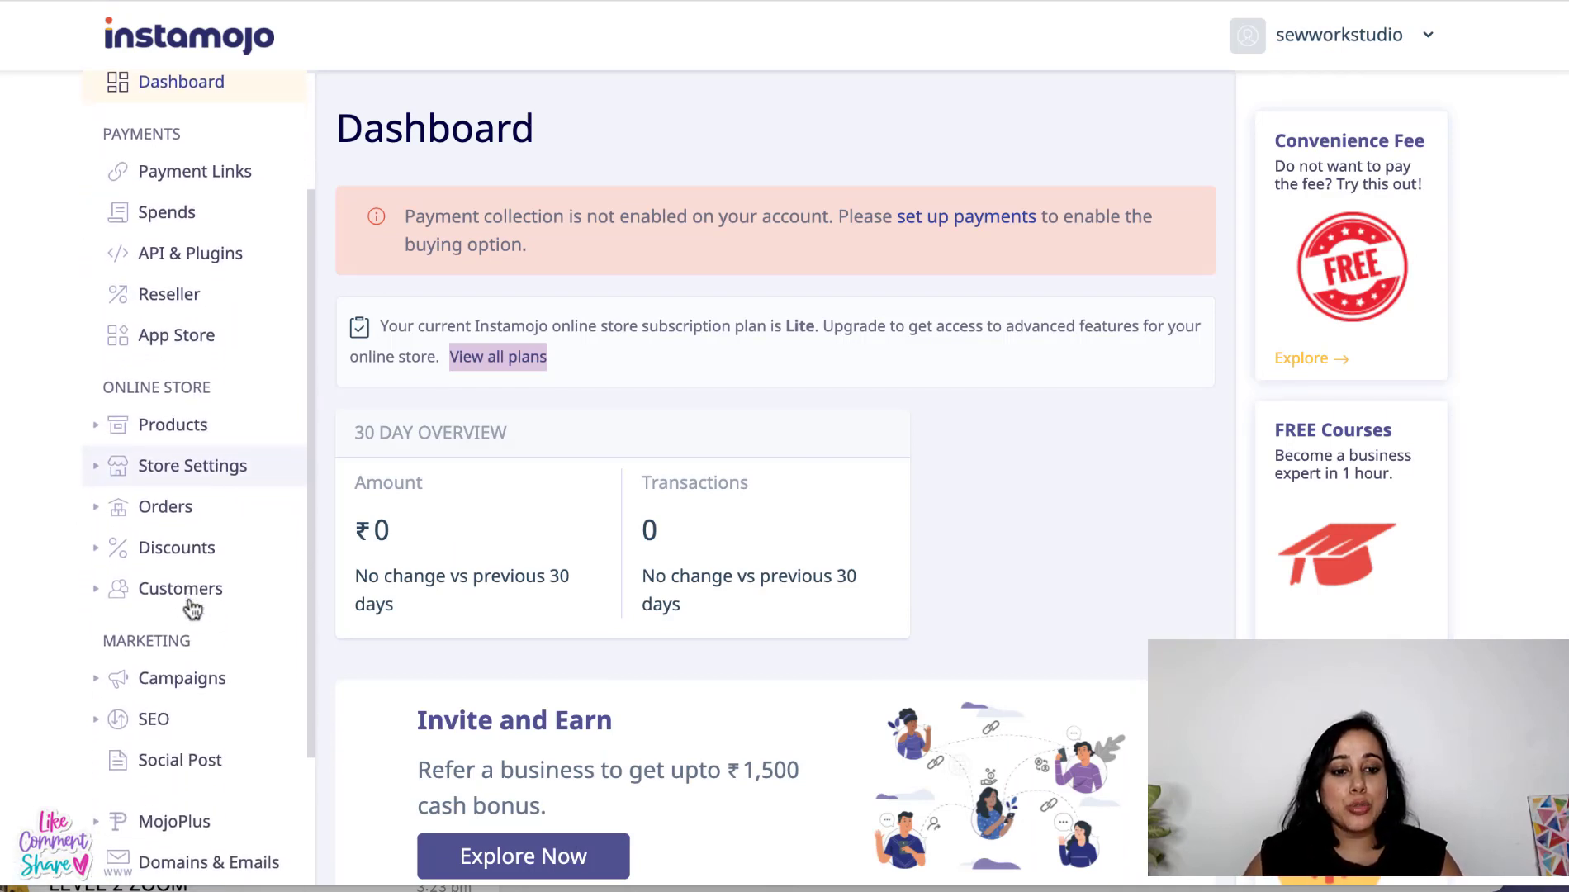
scroll(192, 608, "down", 1)
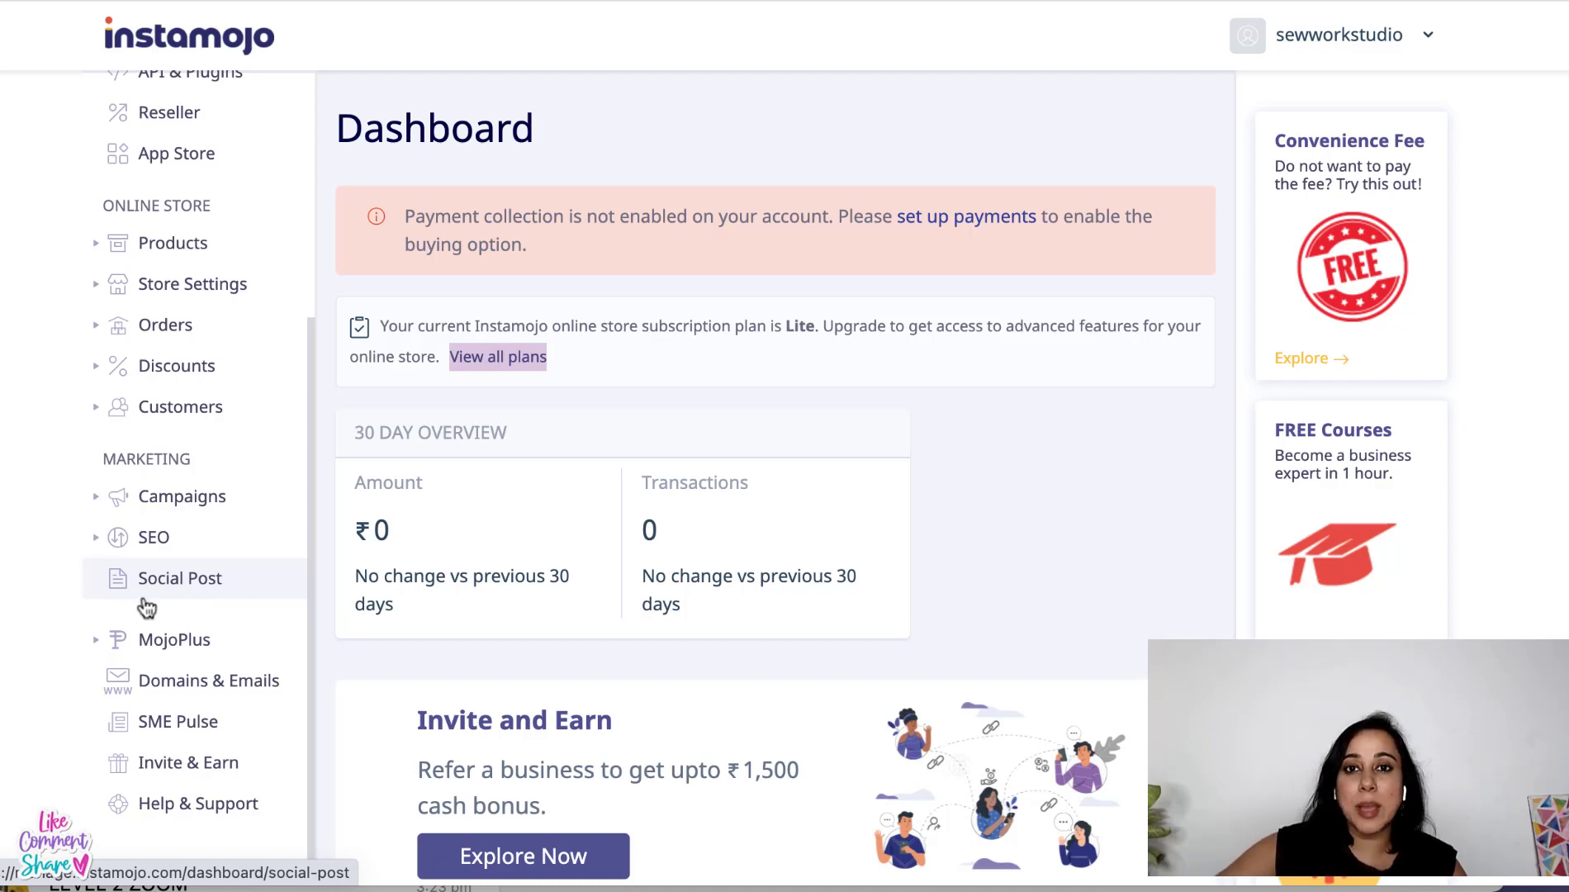
scroll(865, 711, "down", 1)
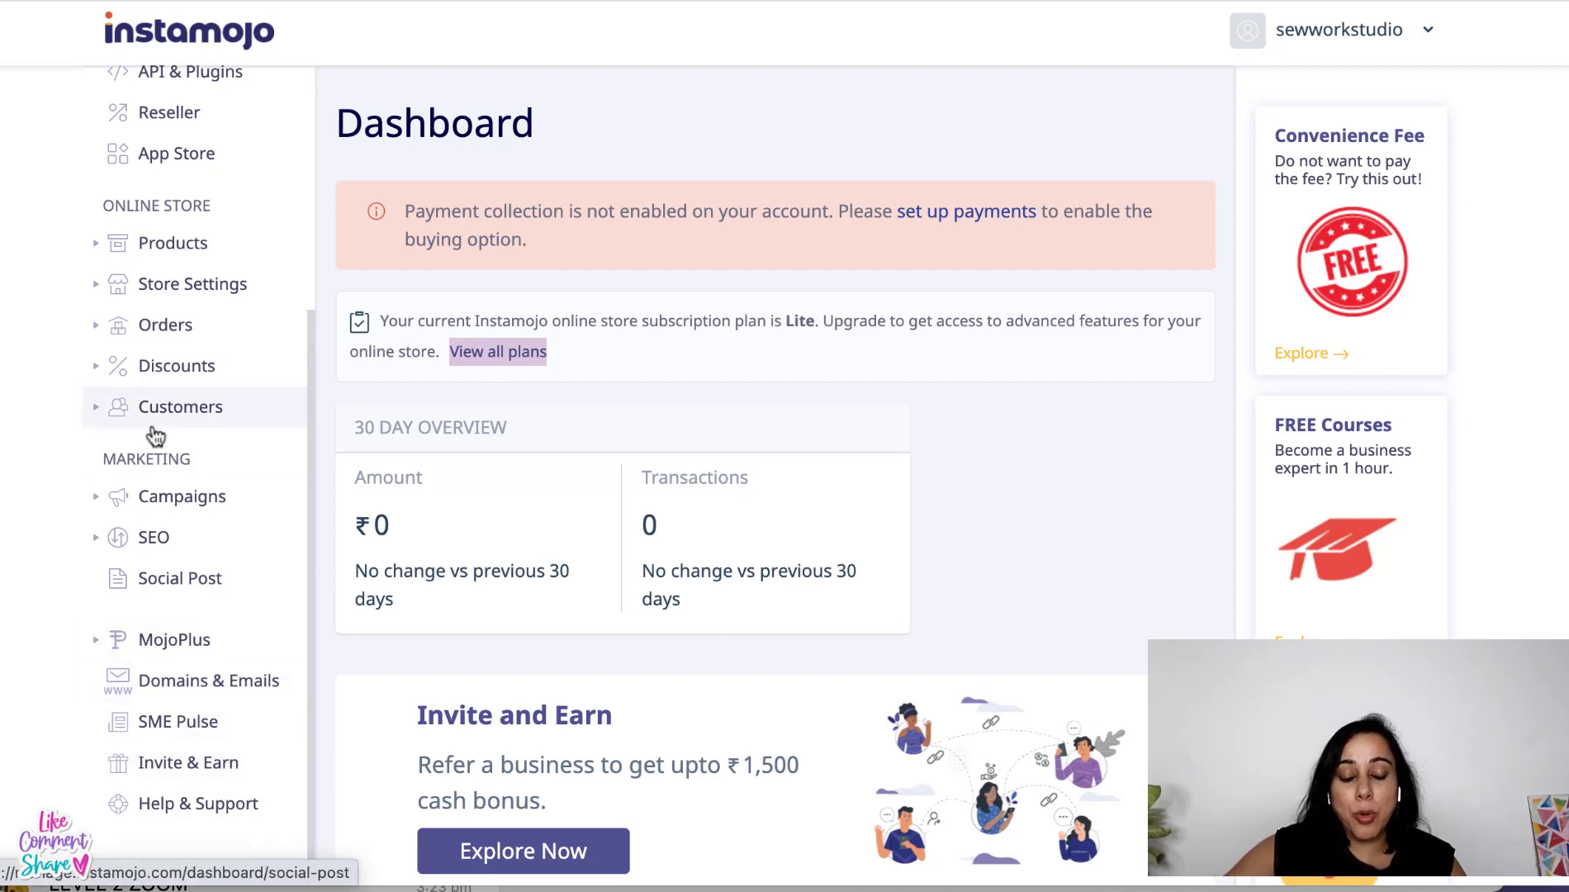
scroll(156, 436, "up", 2)
left_click(187, 327)
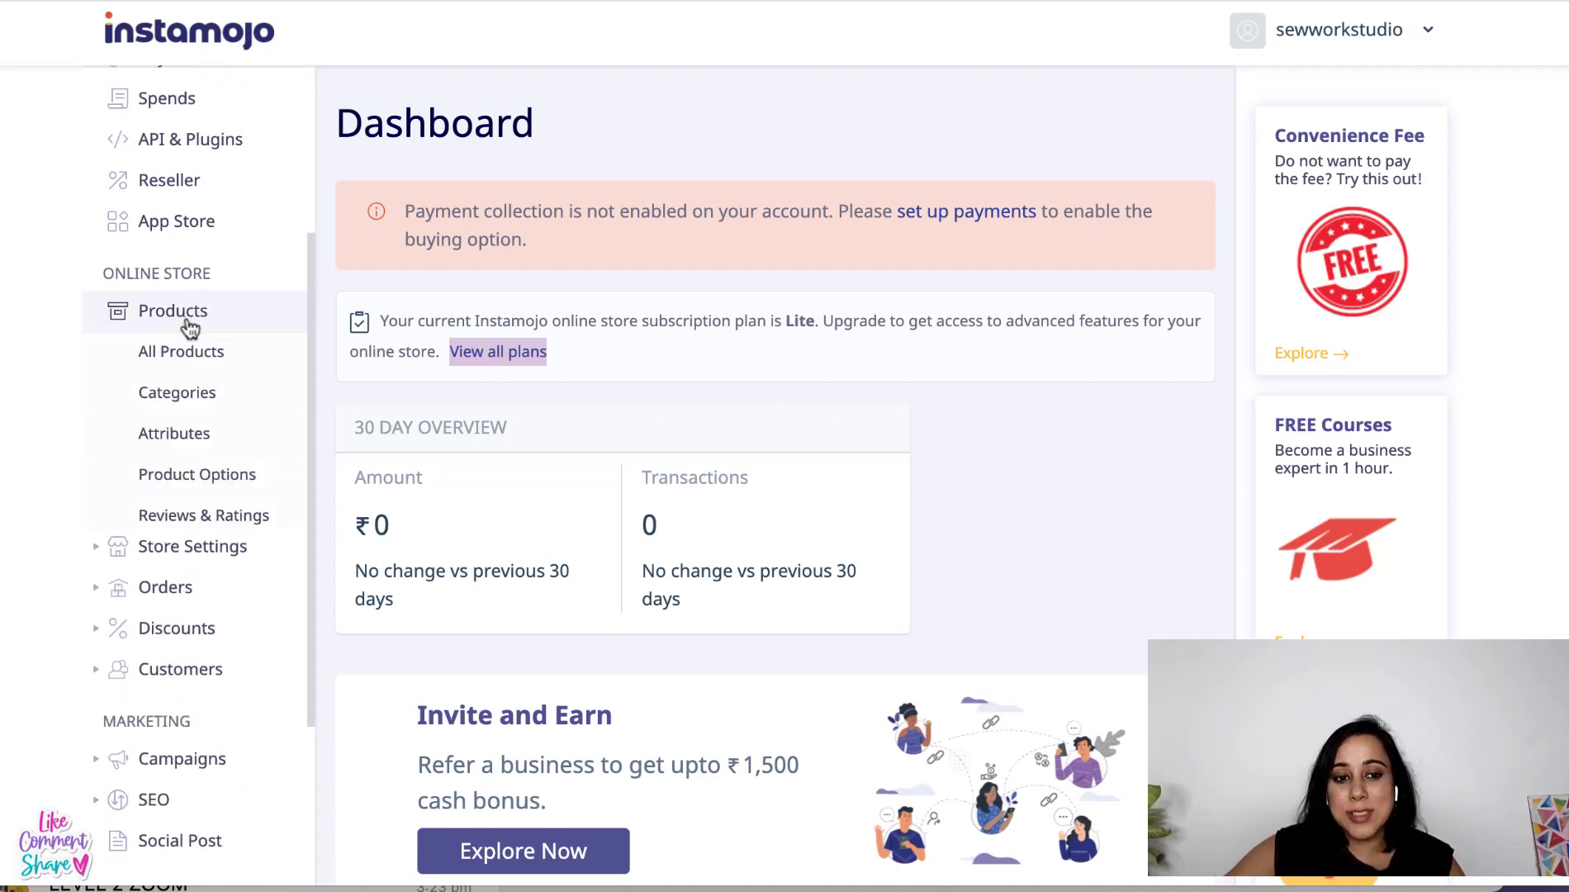
left_click(199, 552)
scroll(203, 576, "down", 5)
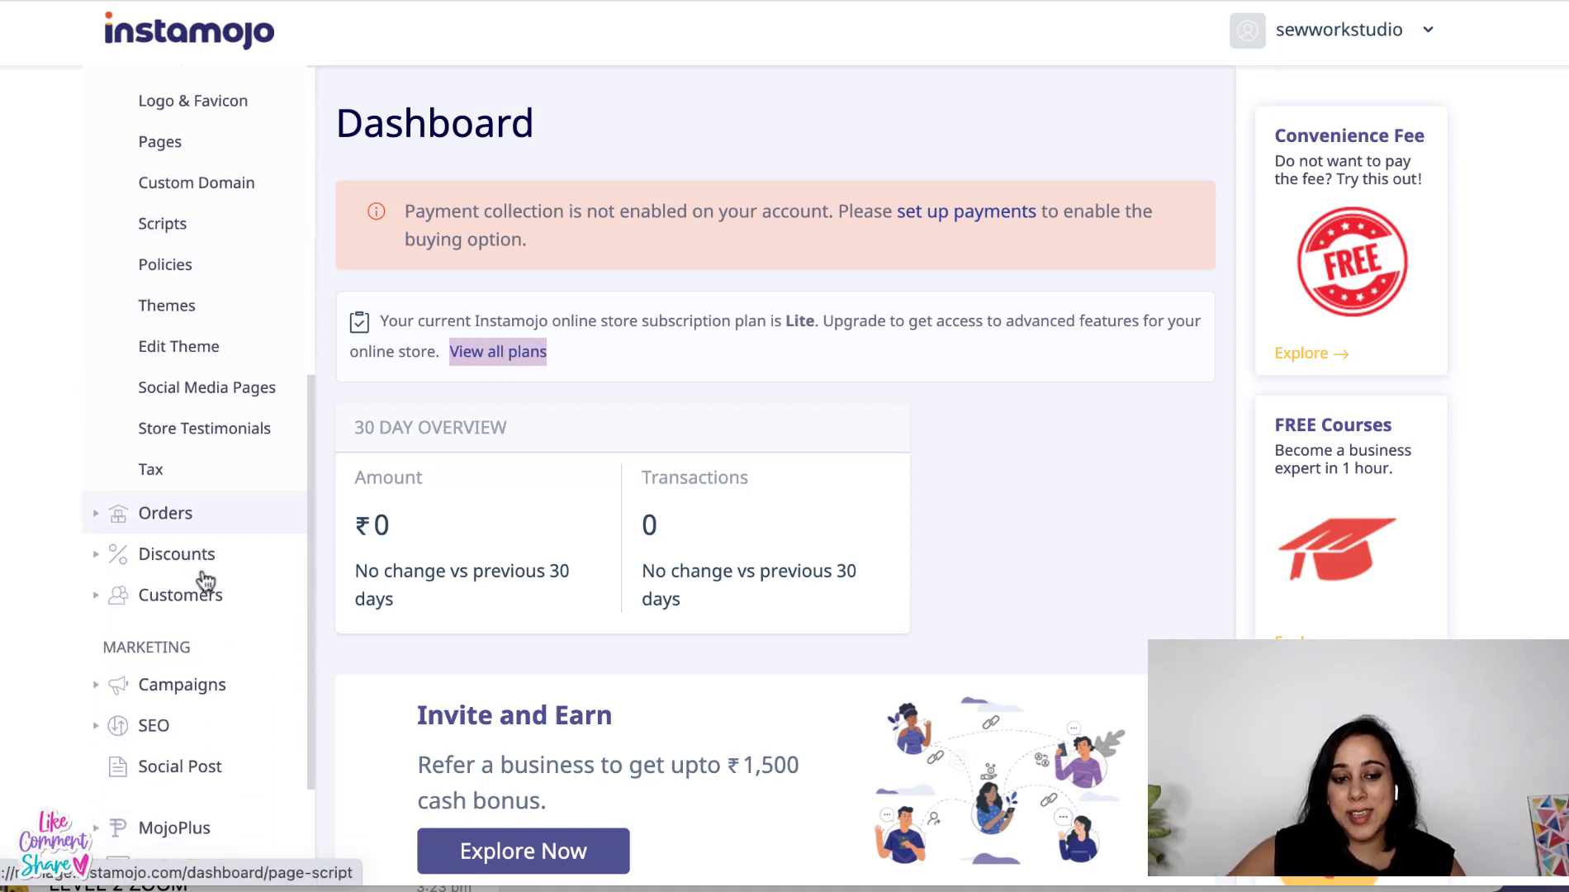
scroll(210, 578, "down", 2)
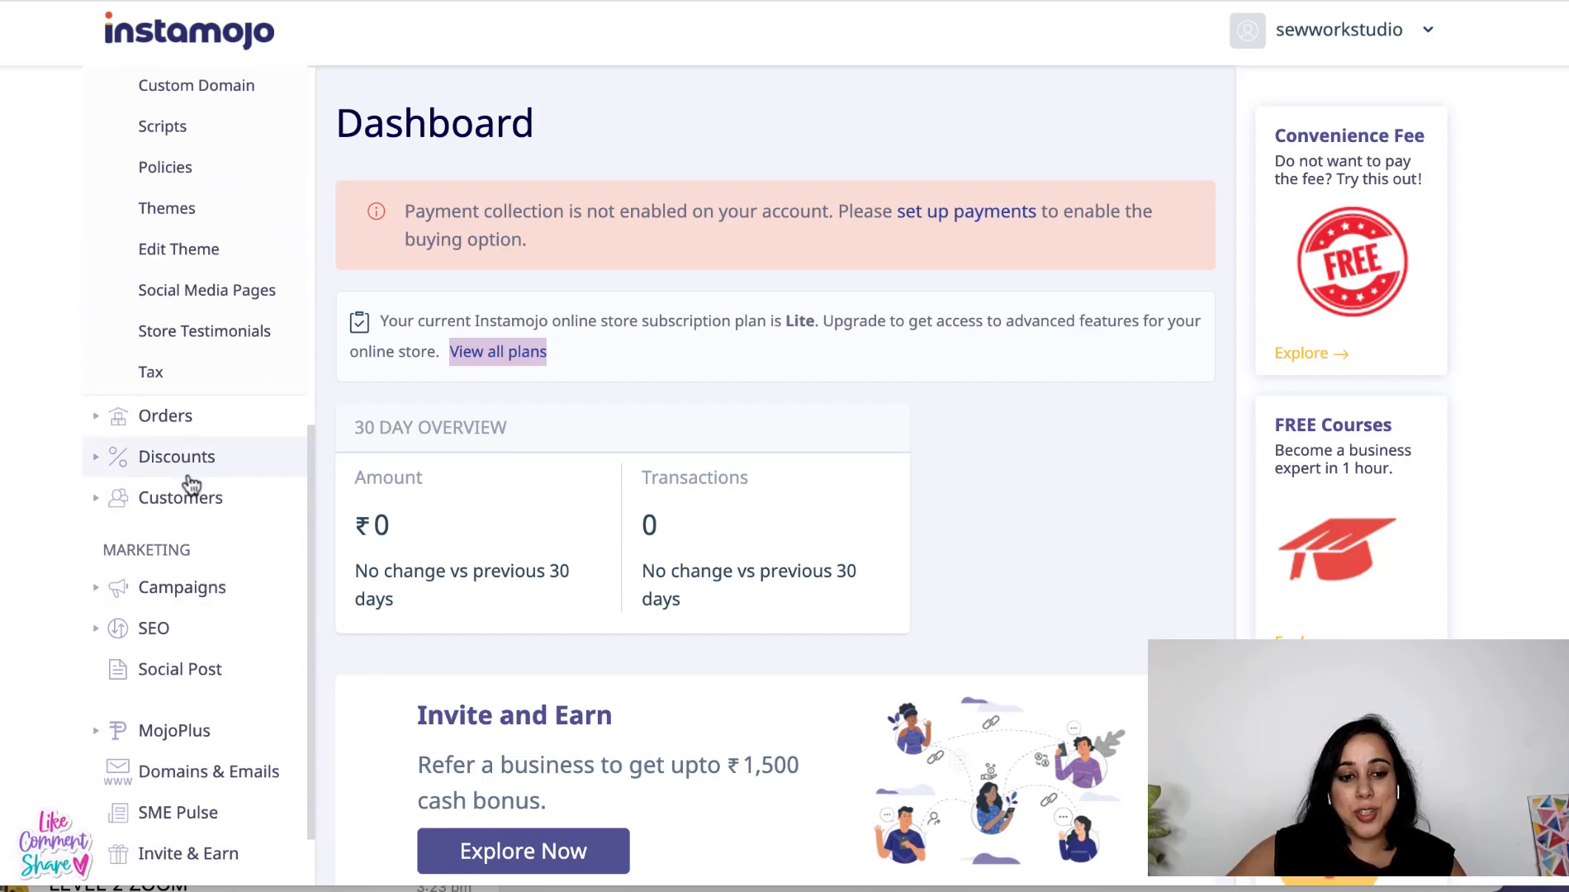
scroll(191, 487, "up", 8)
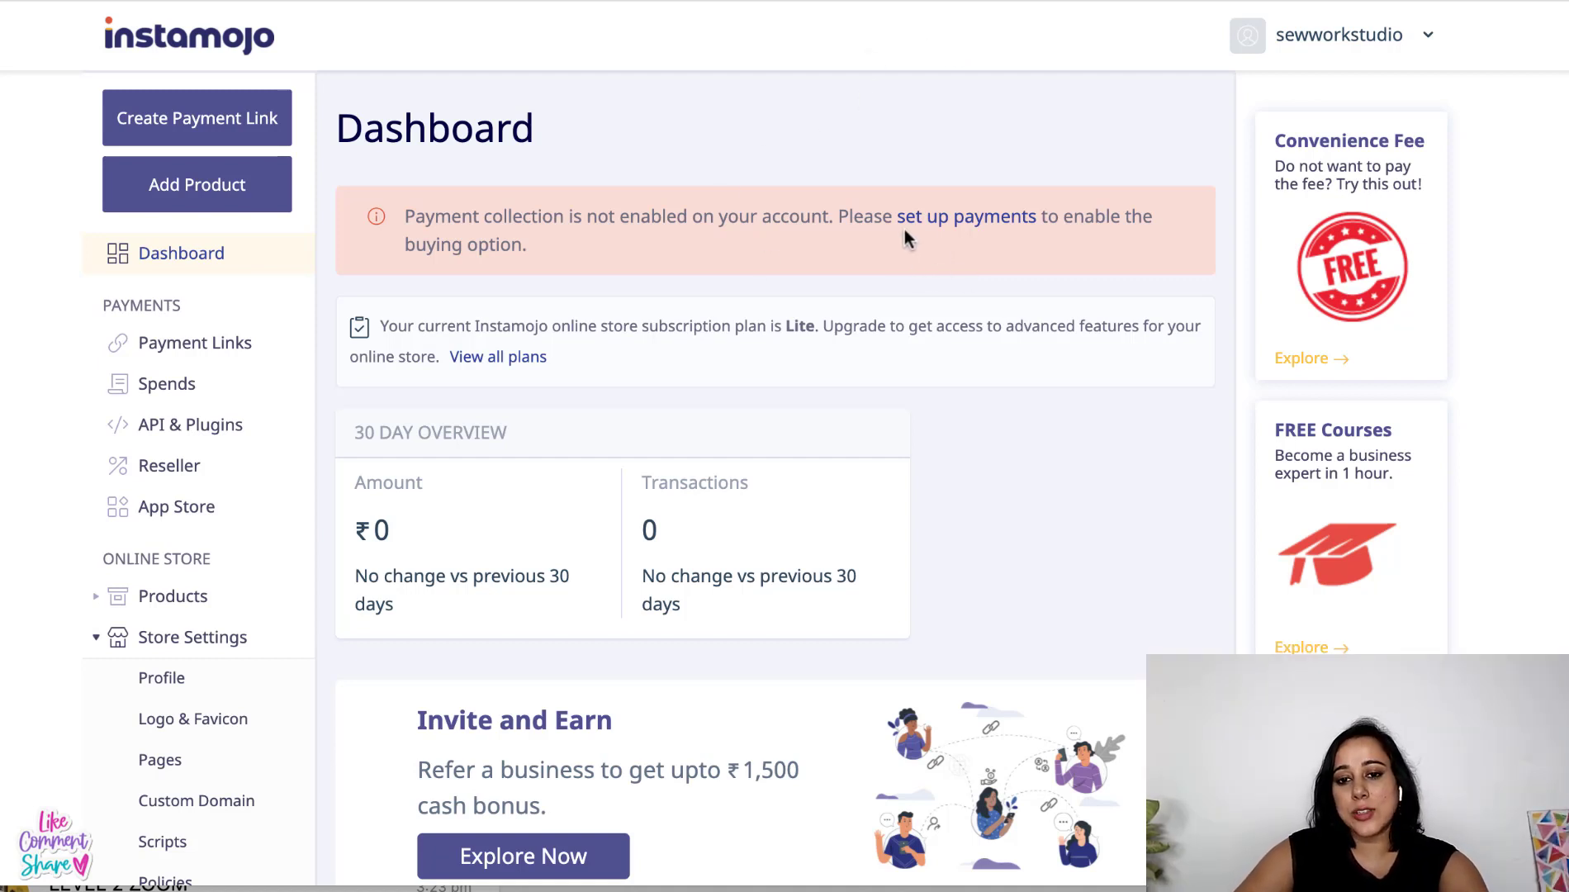
- Start payment collection setup and register the business as an individual proprietorship
left_click(956, 223)
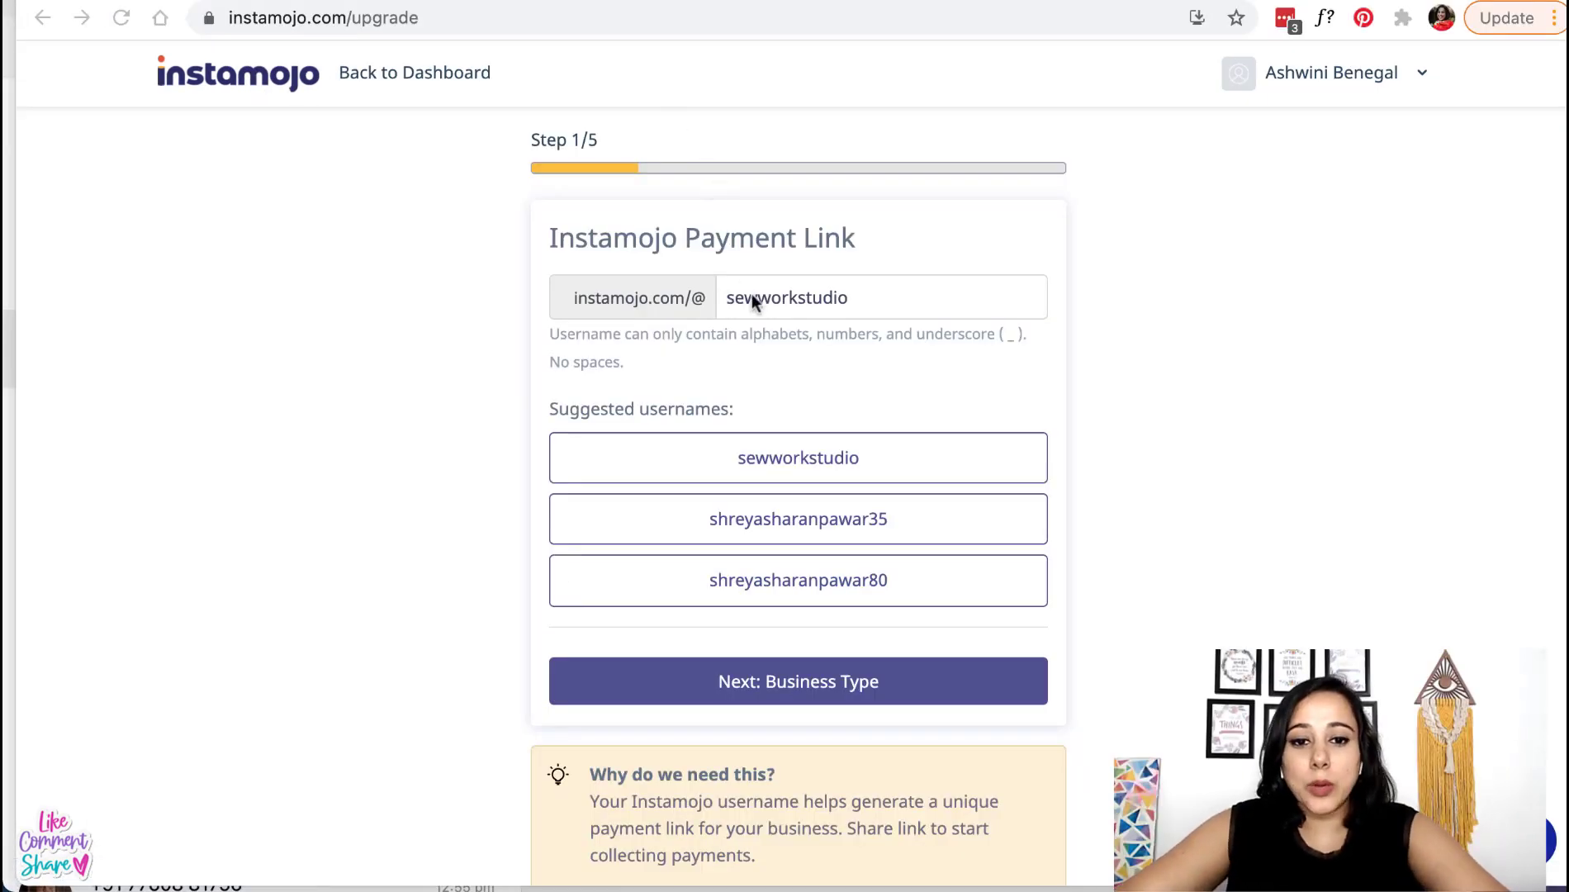
left_click(812, 684)
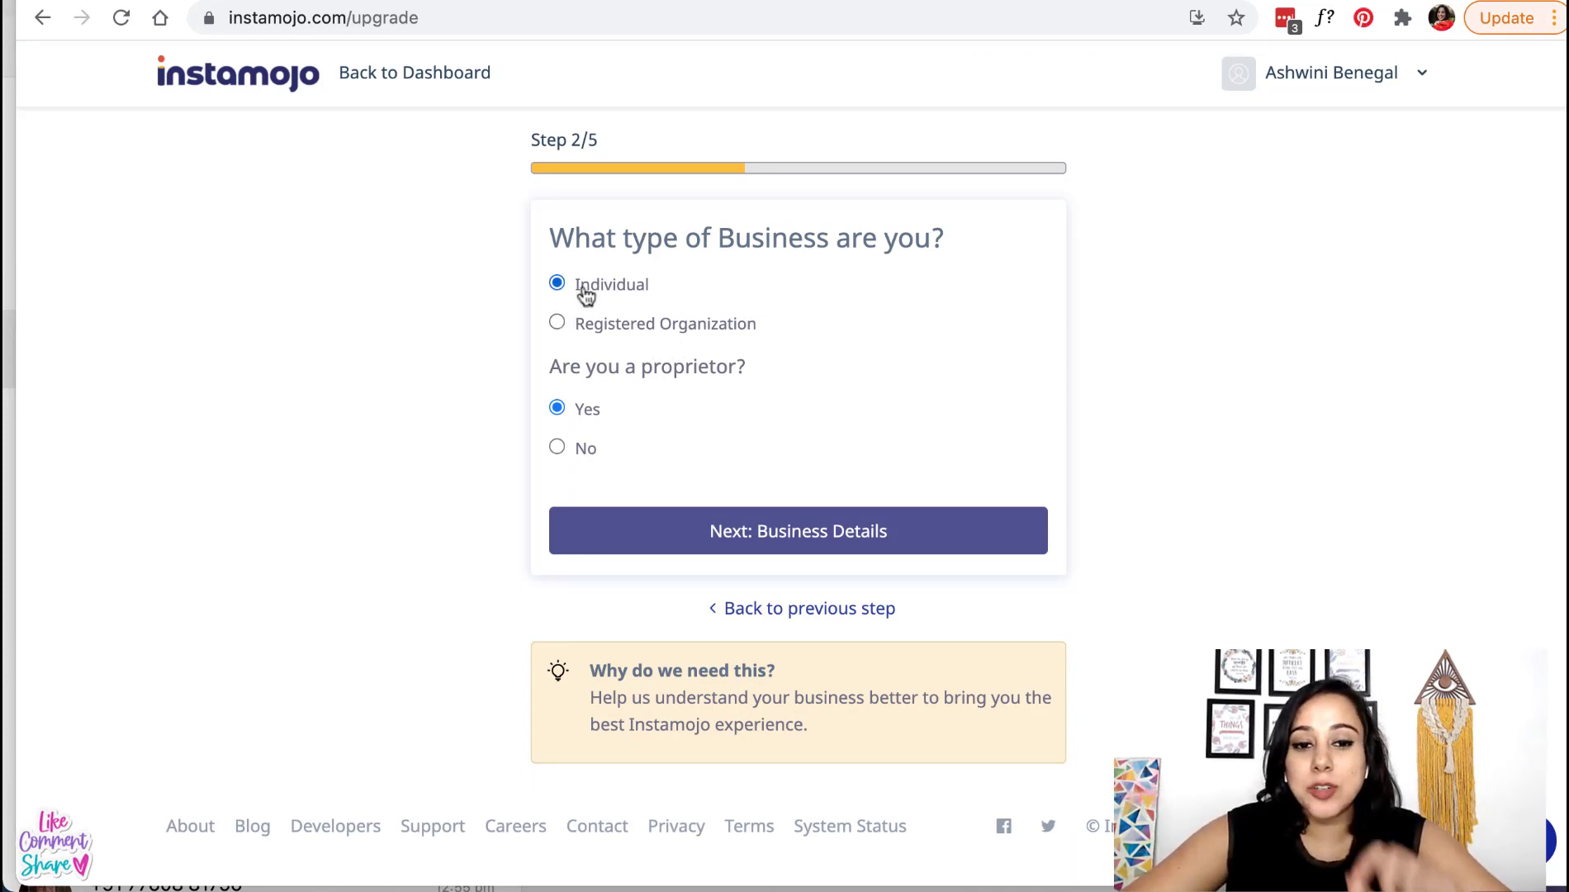
left_click(556, 324)
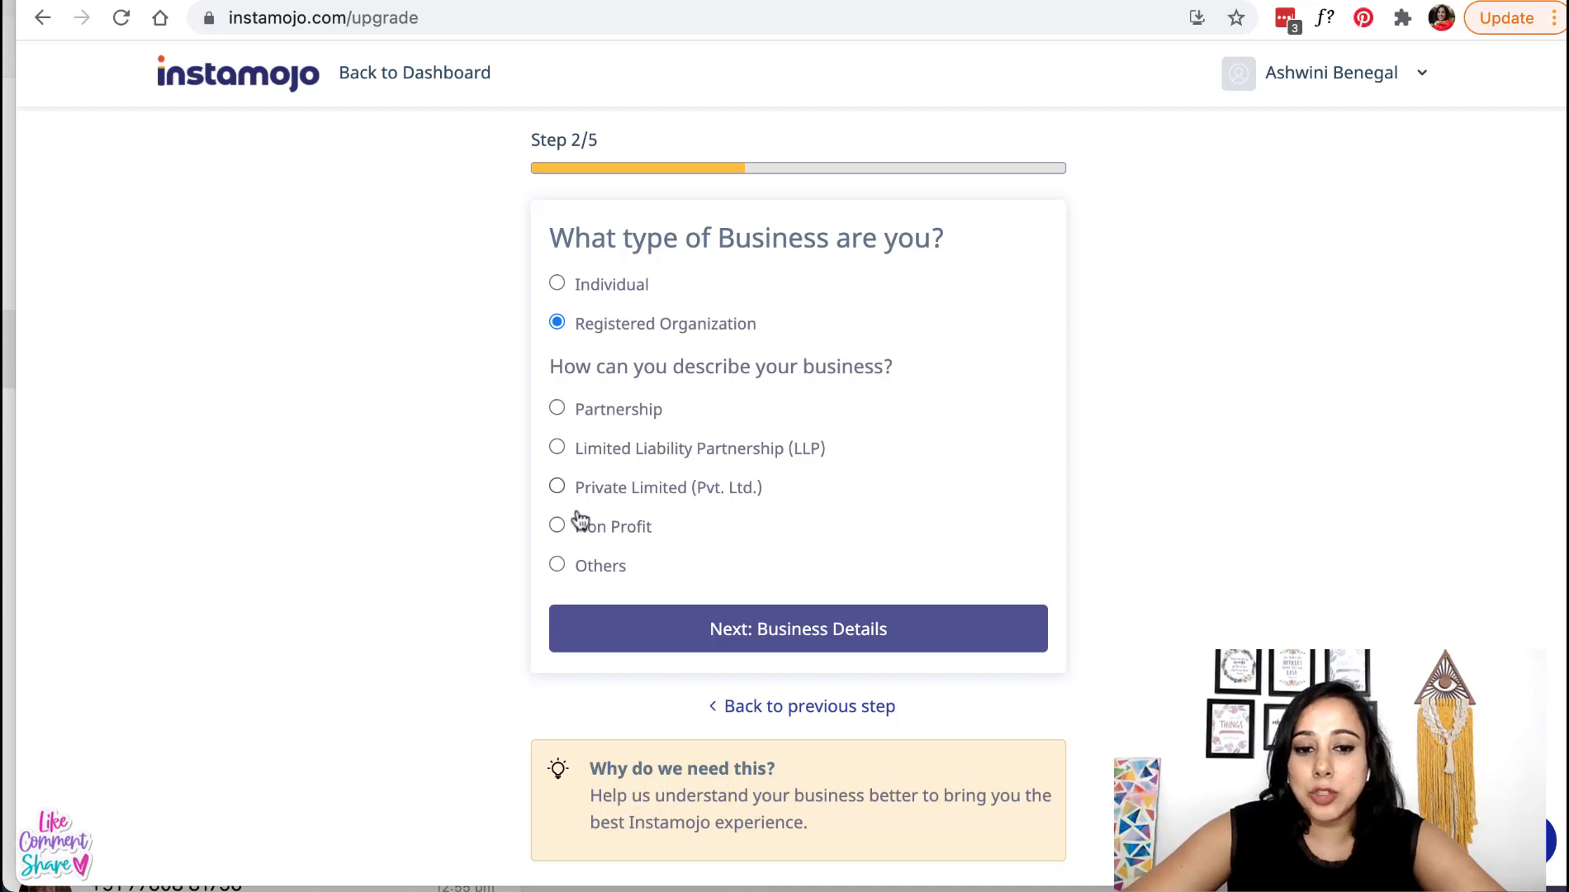
left_click(557, 284)
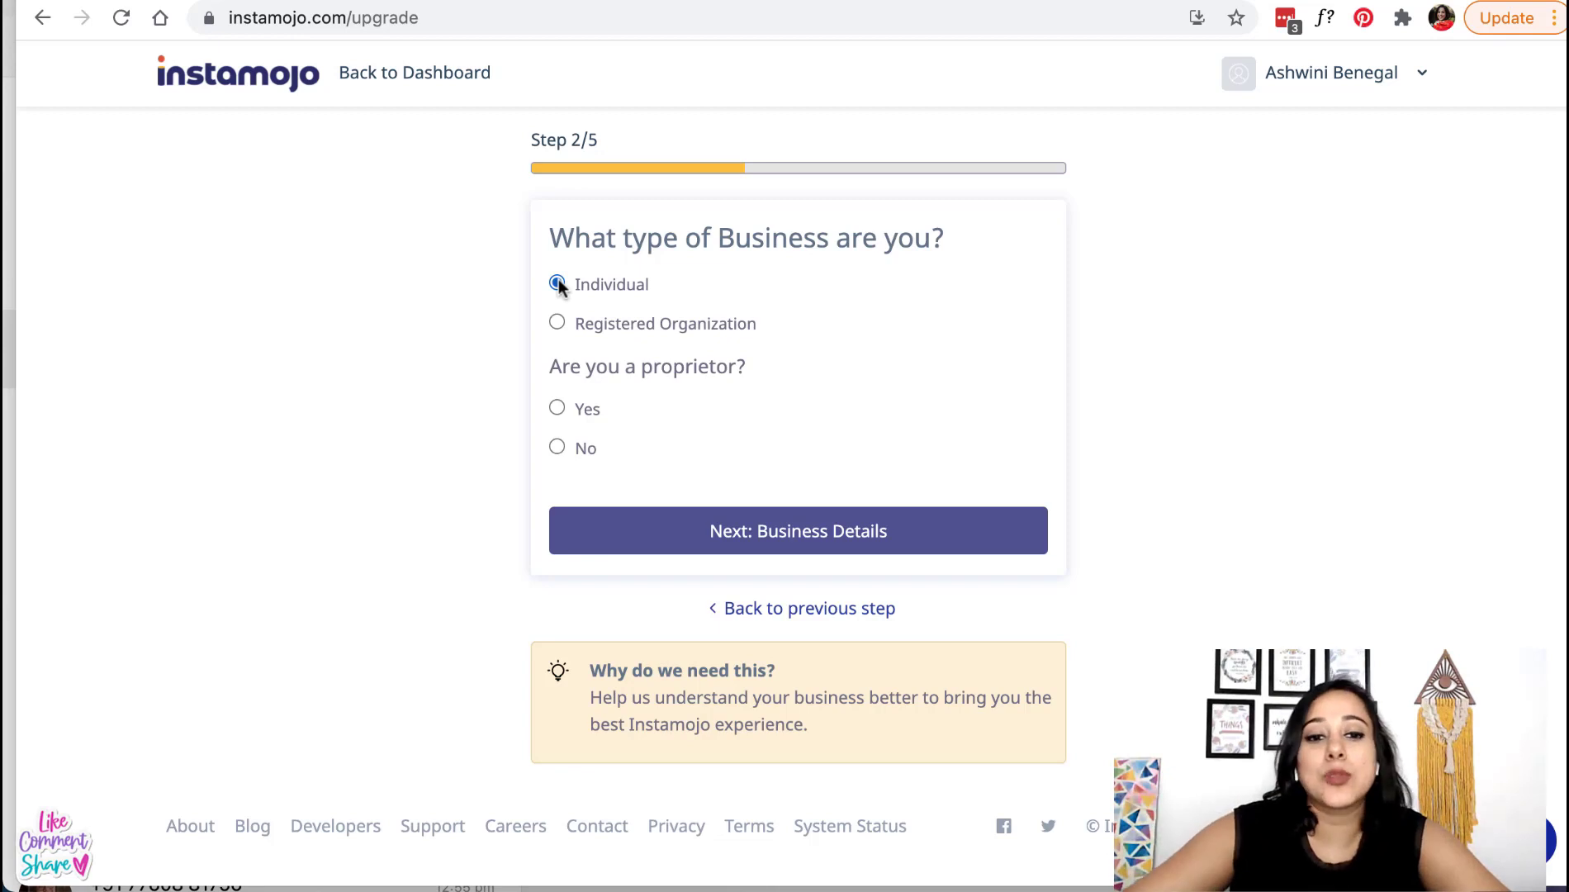
left_click(557, 408)
left_click(824, 537)
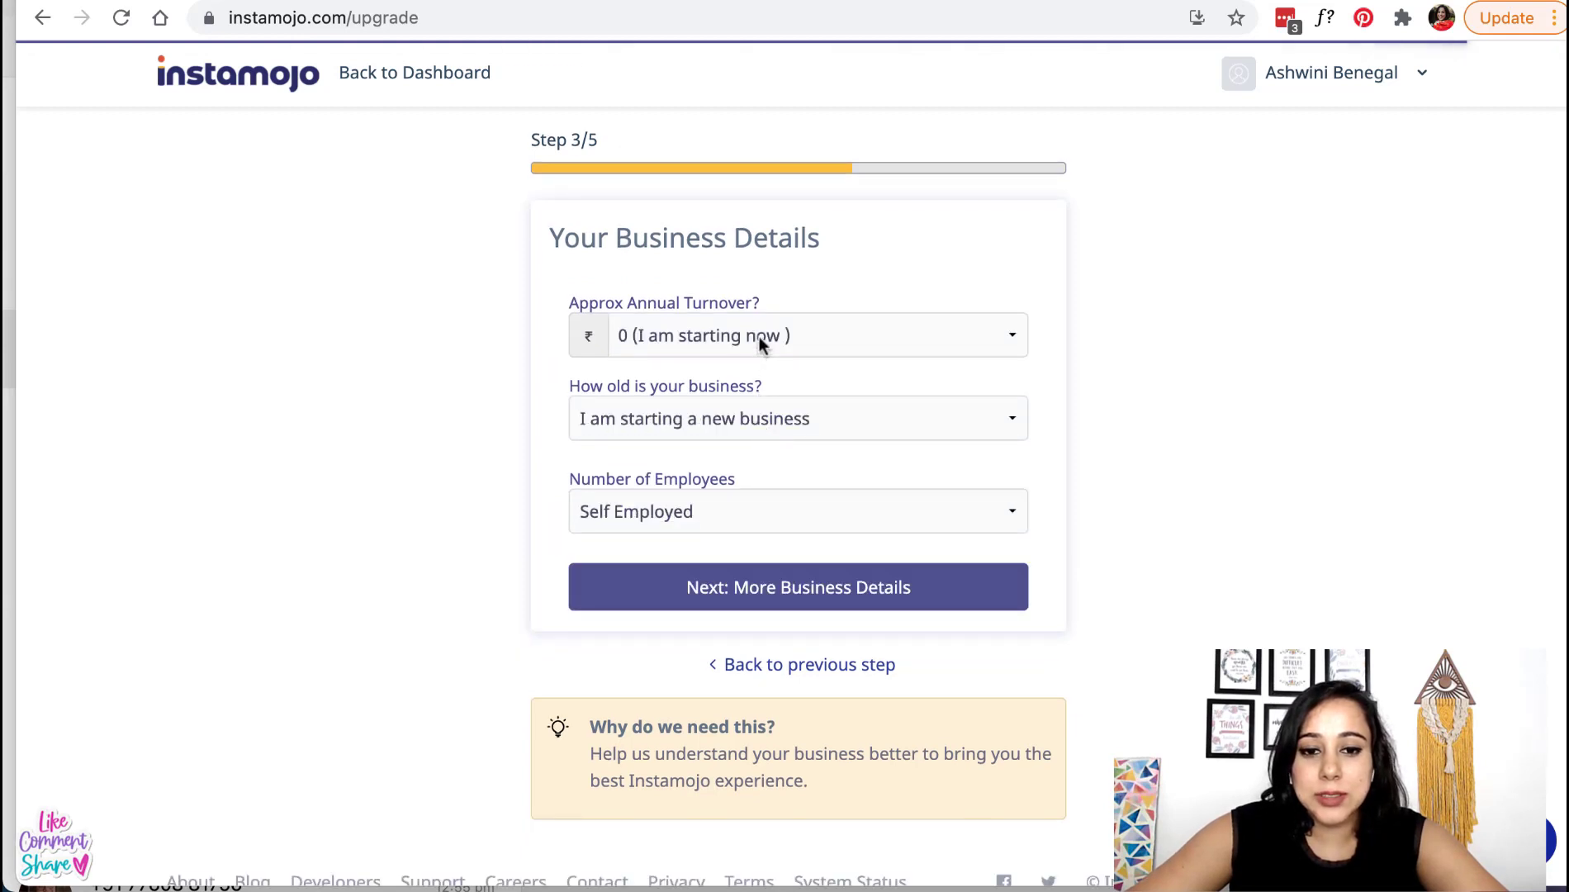
- Keep annual turnover at 0 and mark it a new, self-employed business
left_click(759, 336)
left_click(759, 336)
left_click(749, 420)
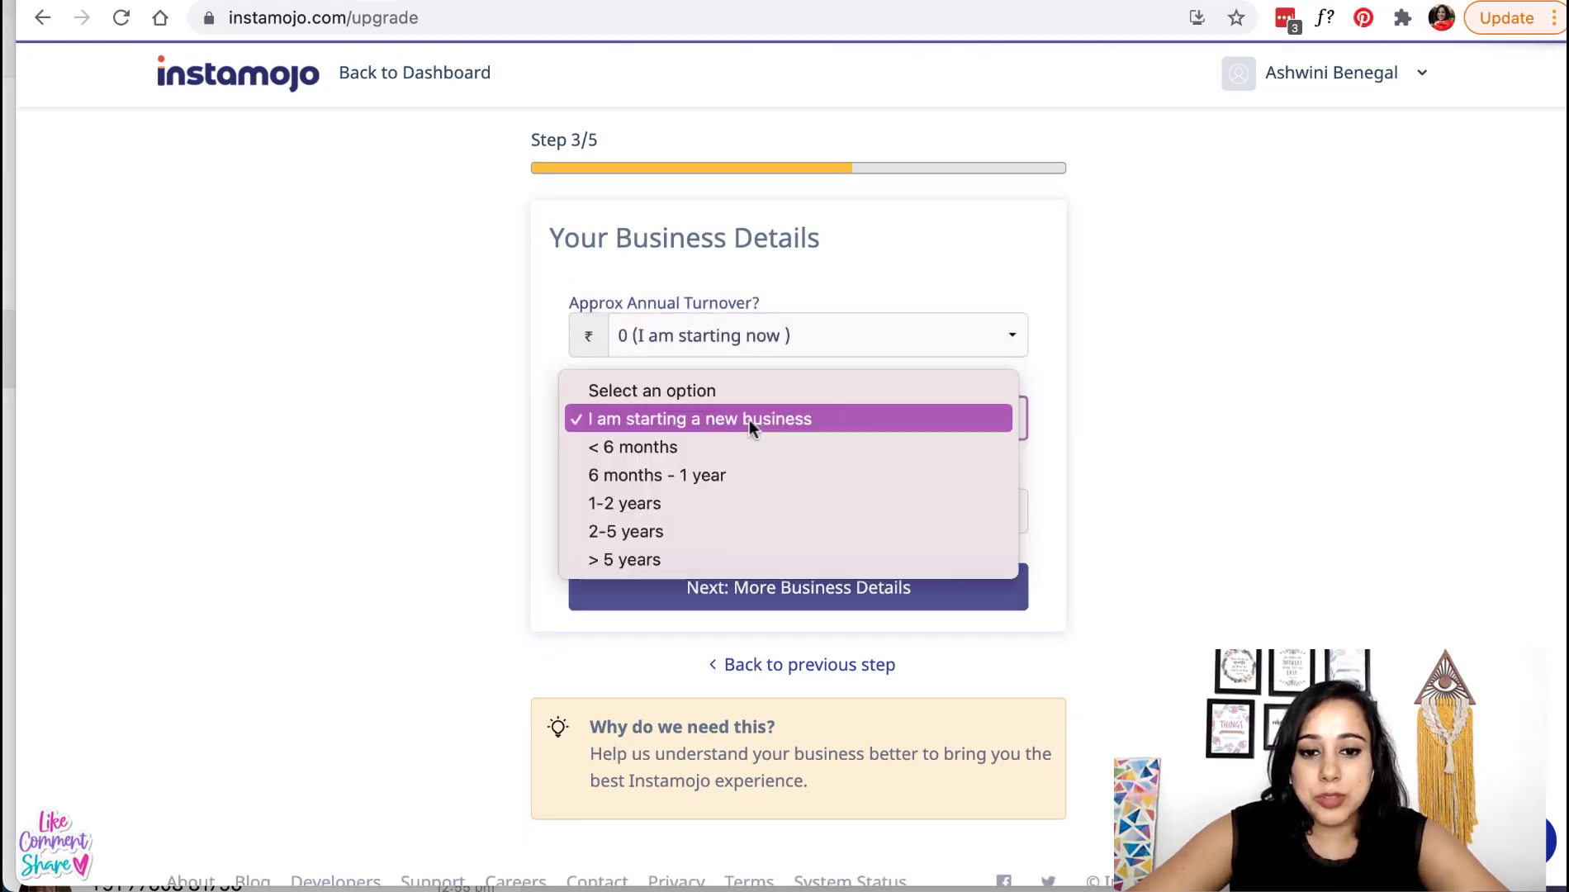
left_click(749, 420)
left_click(768, 596)
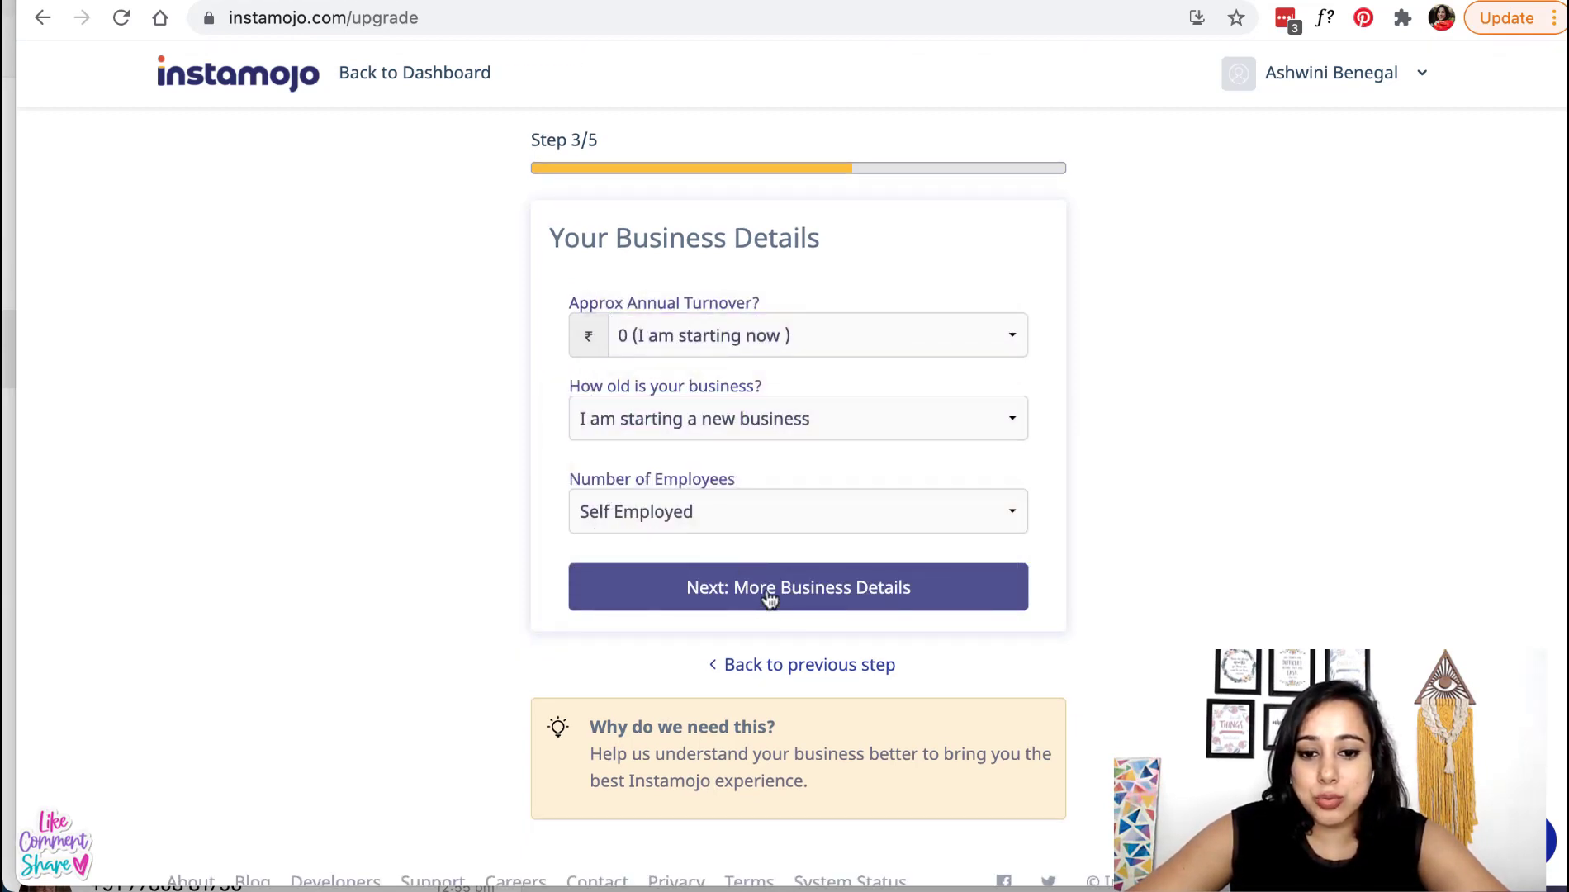
left_click(766, 591)
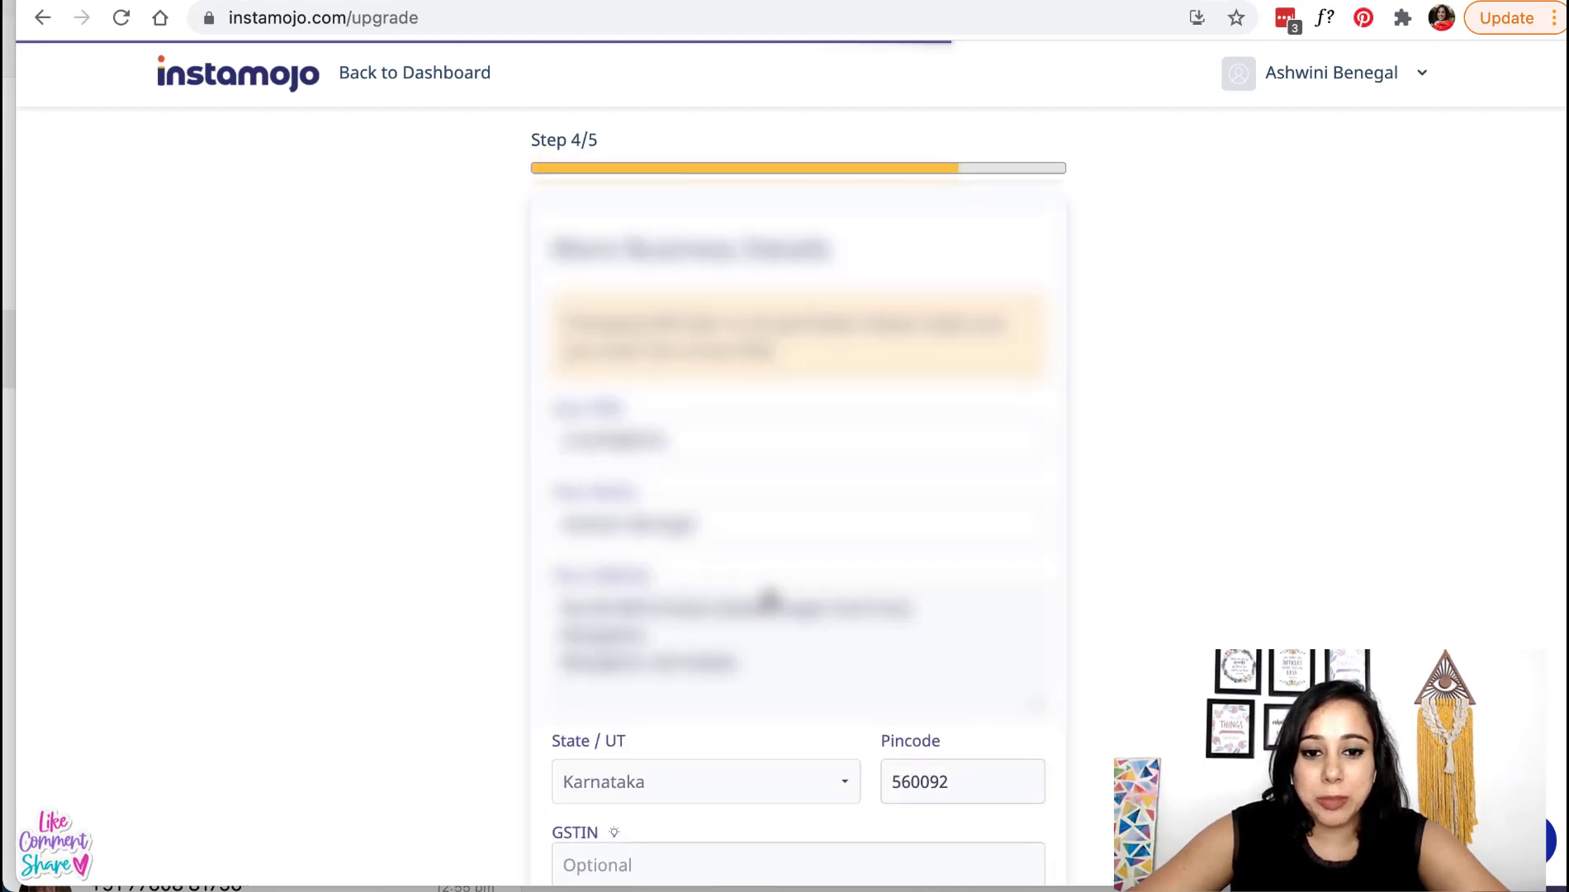
- Replace the account holder's name in the personal details with the new full name
double_click(666, 439)
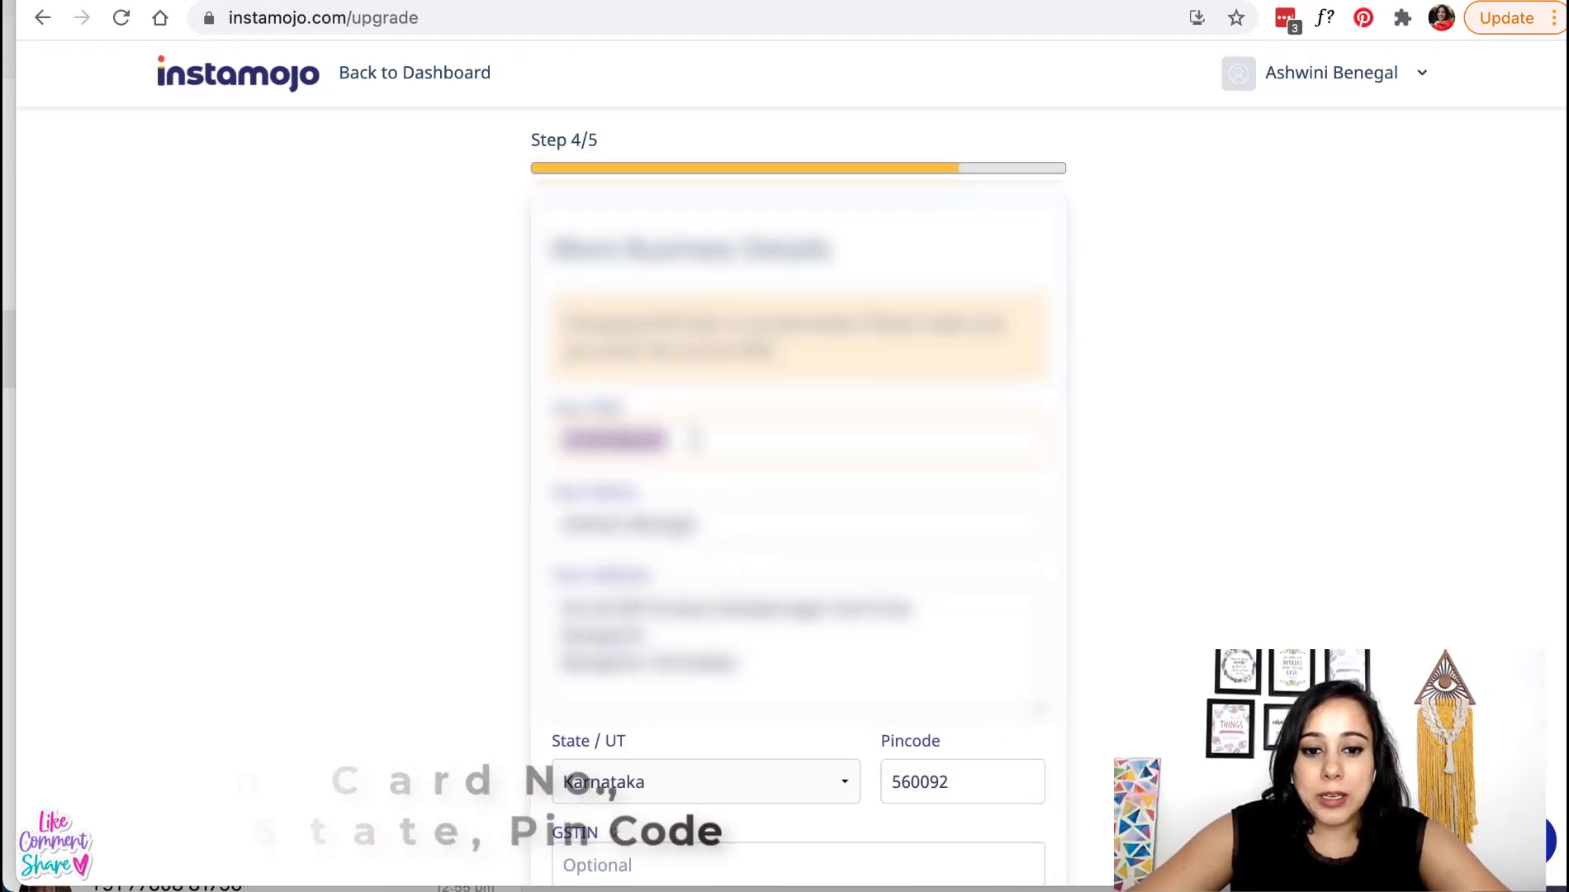
left_click(695, 439)
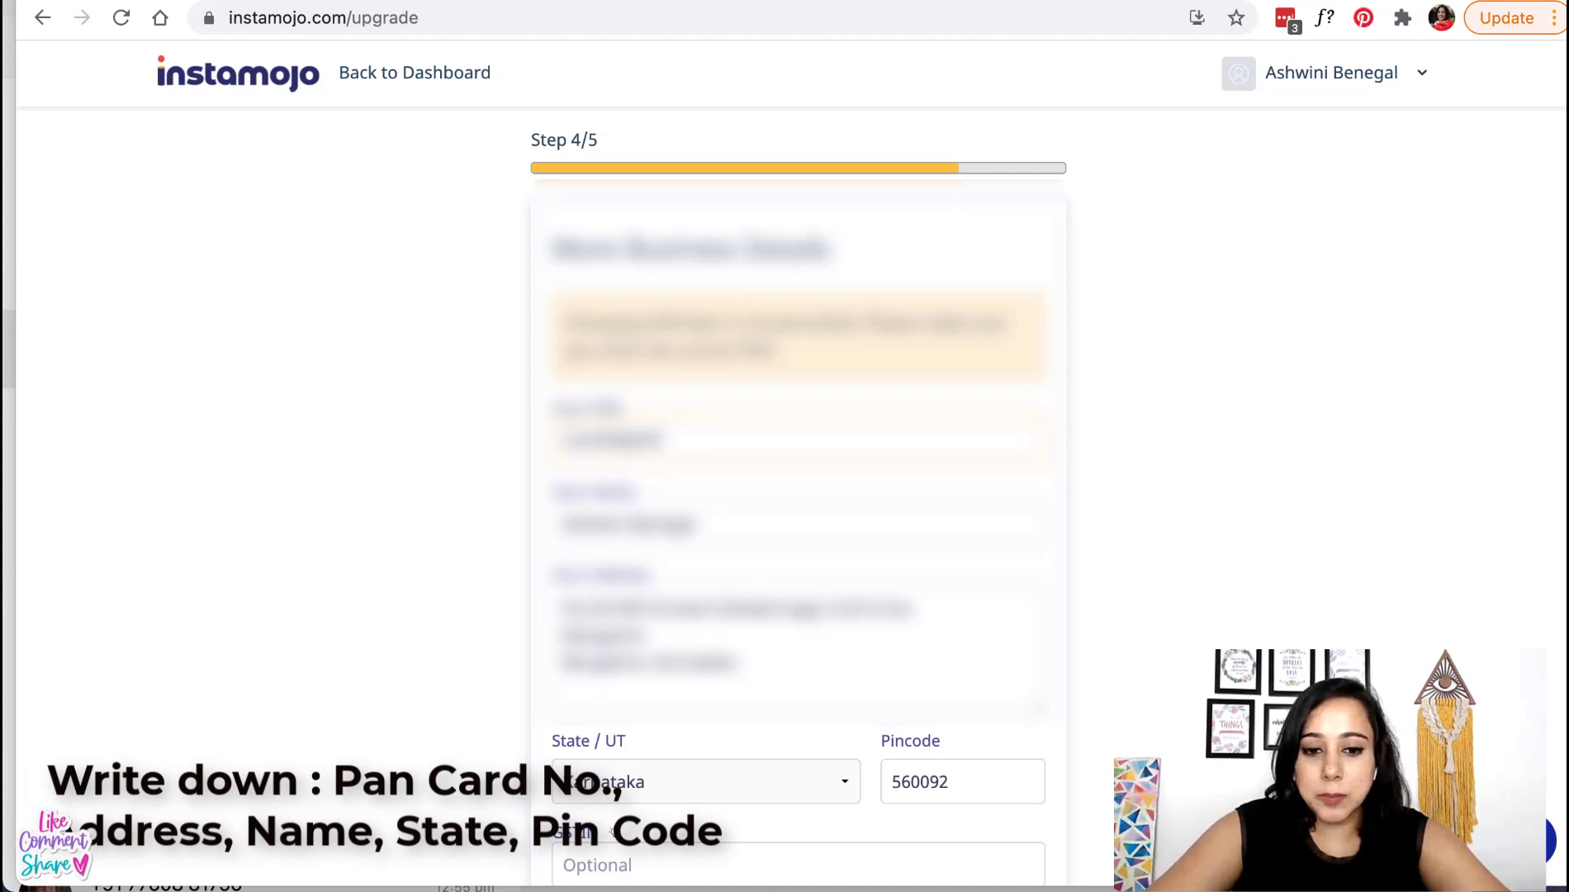
scroll(684, 421, "down", 3)
left_click(620, 340)
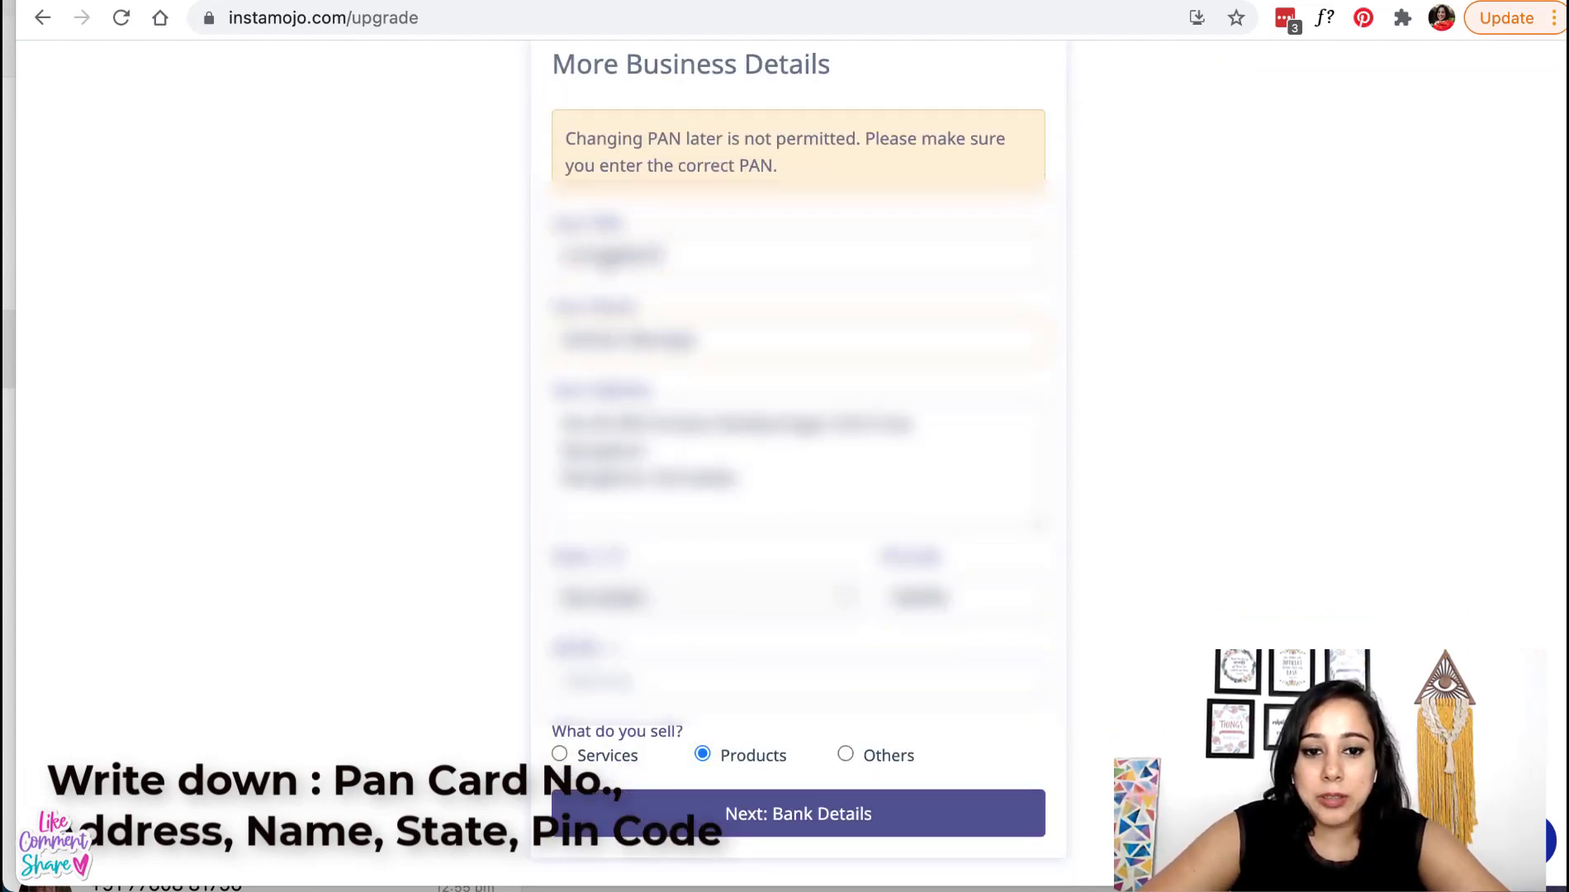
double_click(609, 261)
triple_click(610, 340)
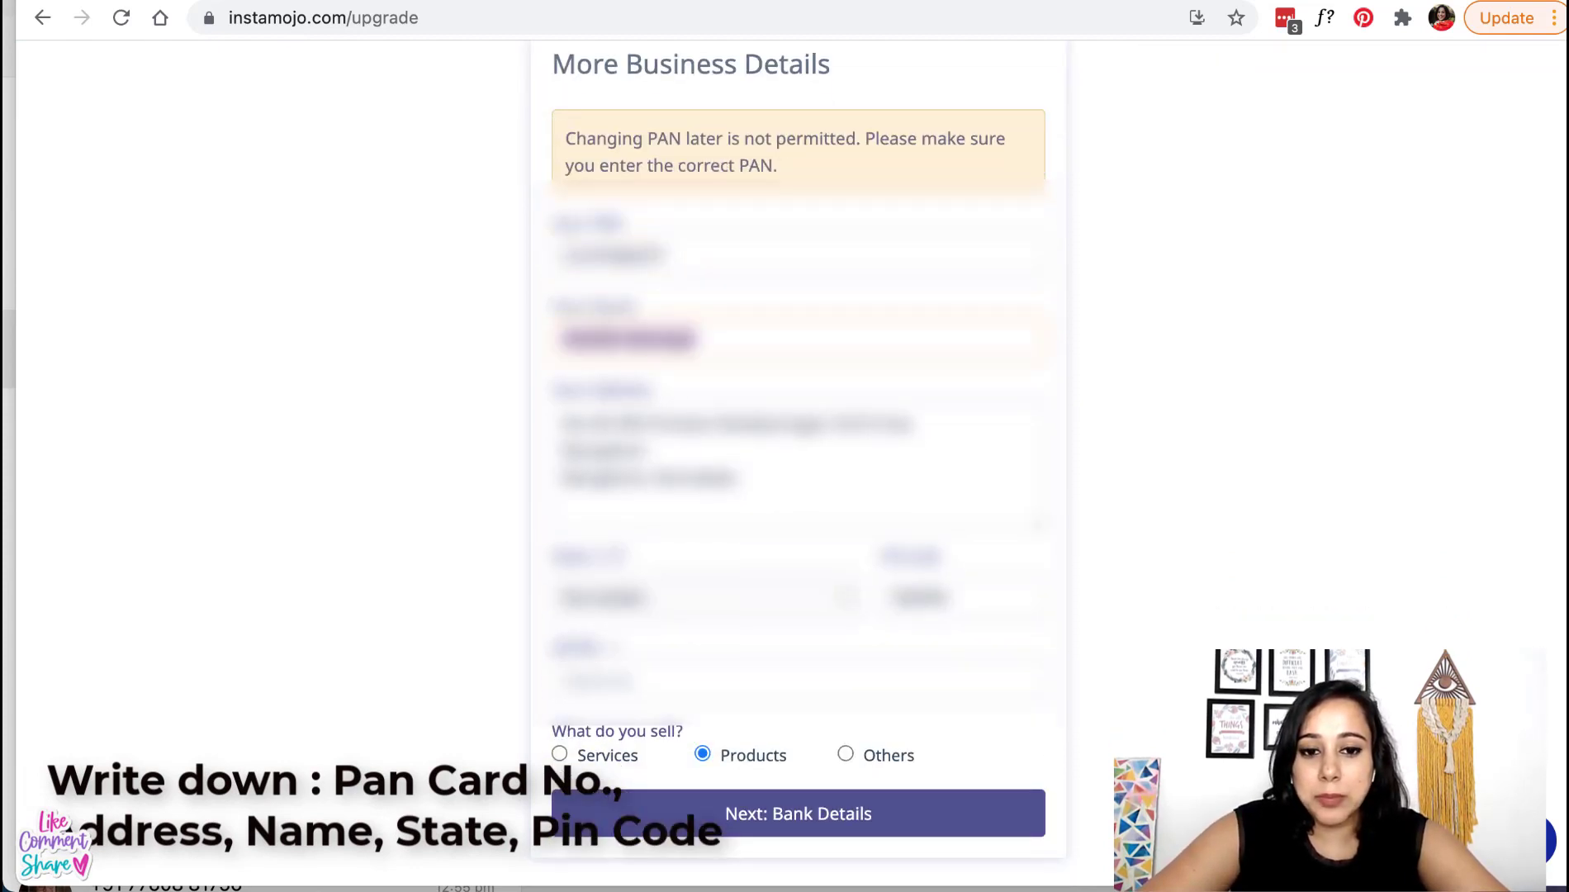
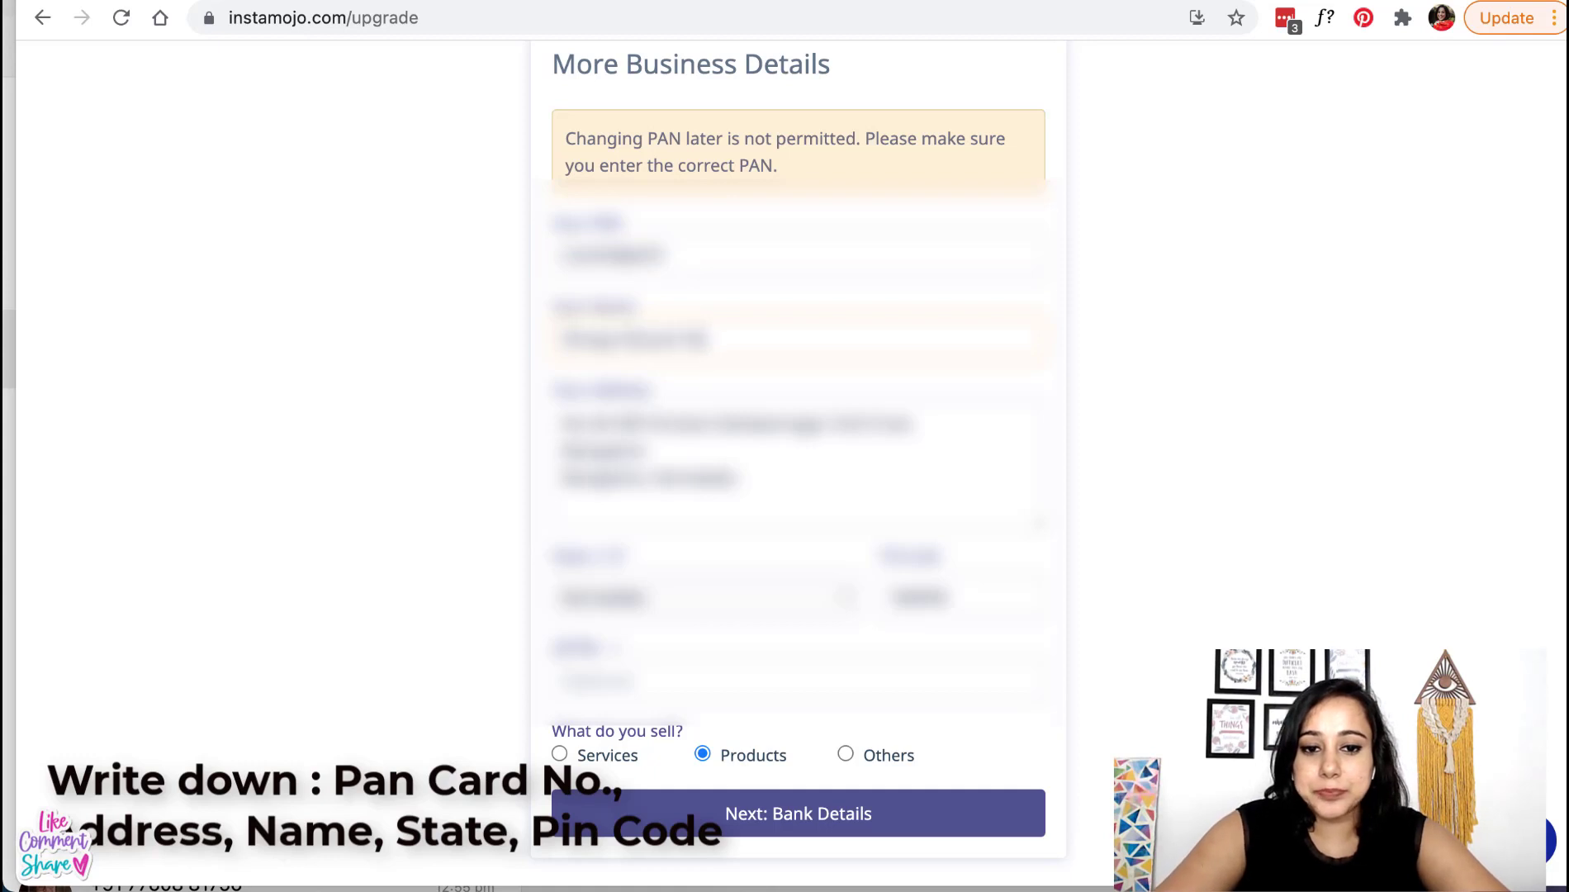
- Enter the new address, pick the state from the list, add the pincode, and continue
left_click_drag(807, 500, 552, 423)
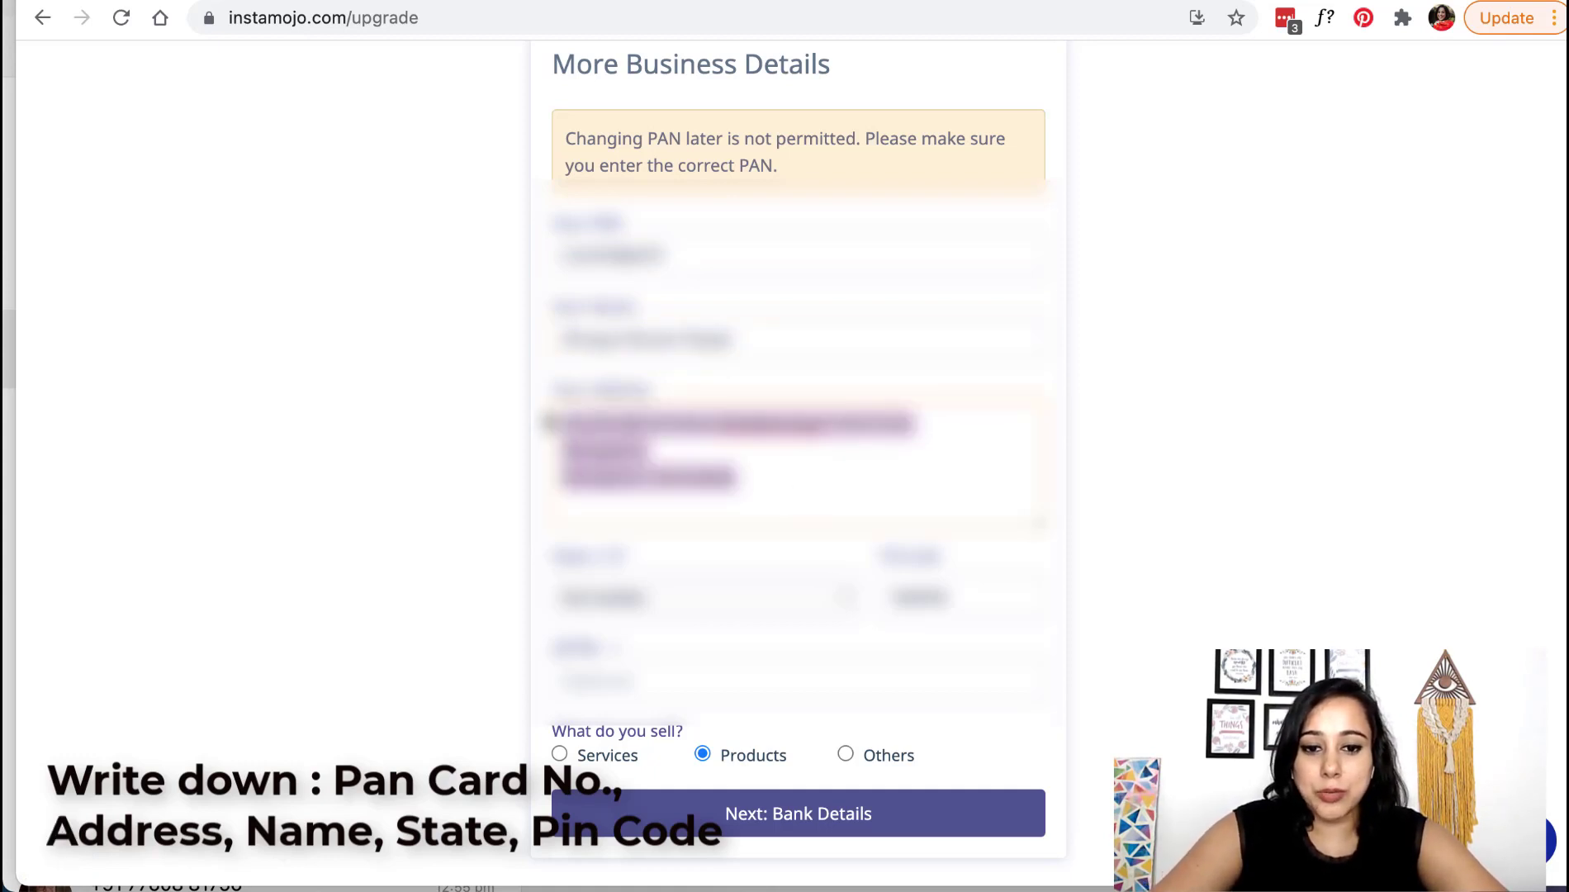
scroll(578, 430, "down", 2)
key("BackSpace")
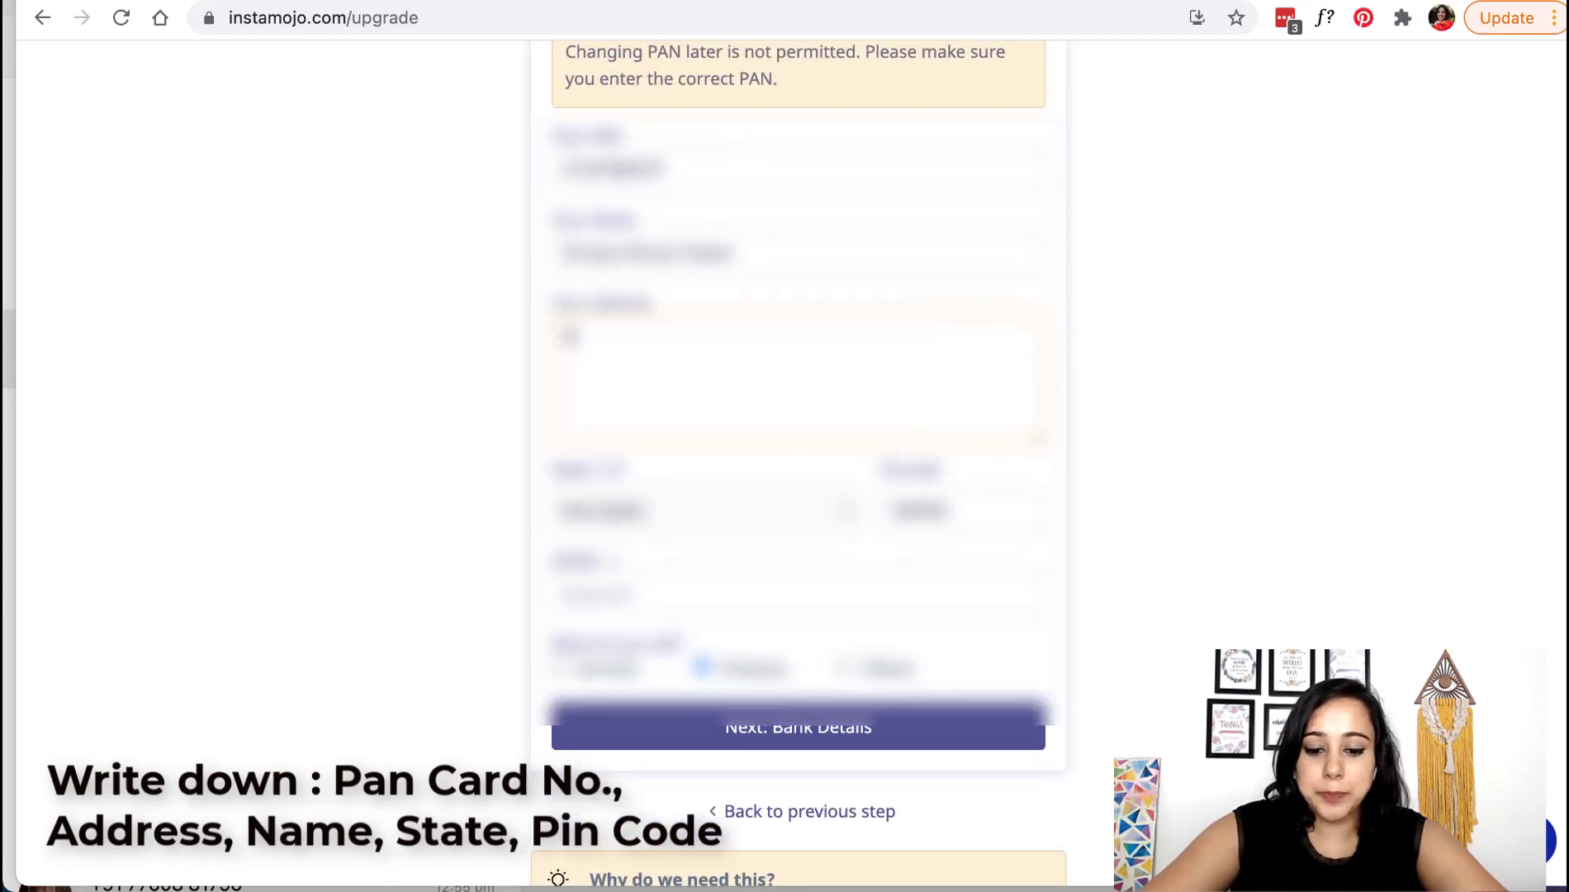
type("abcd,")
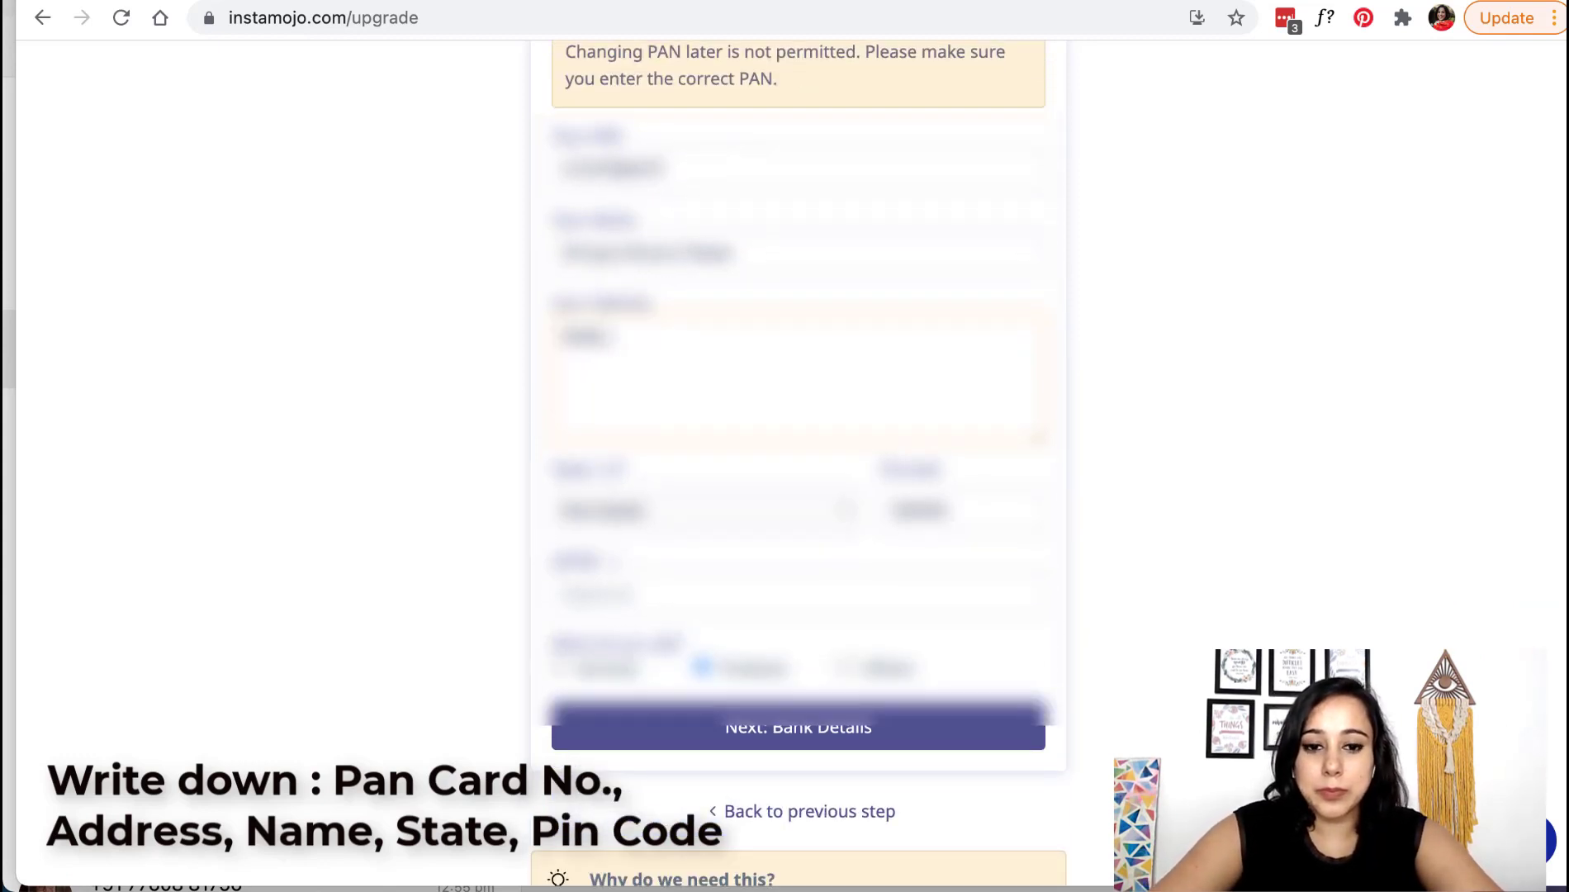
type(" myh")
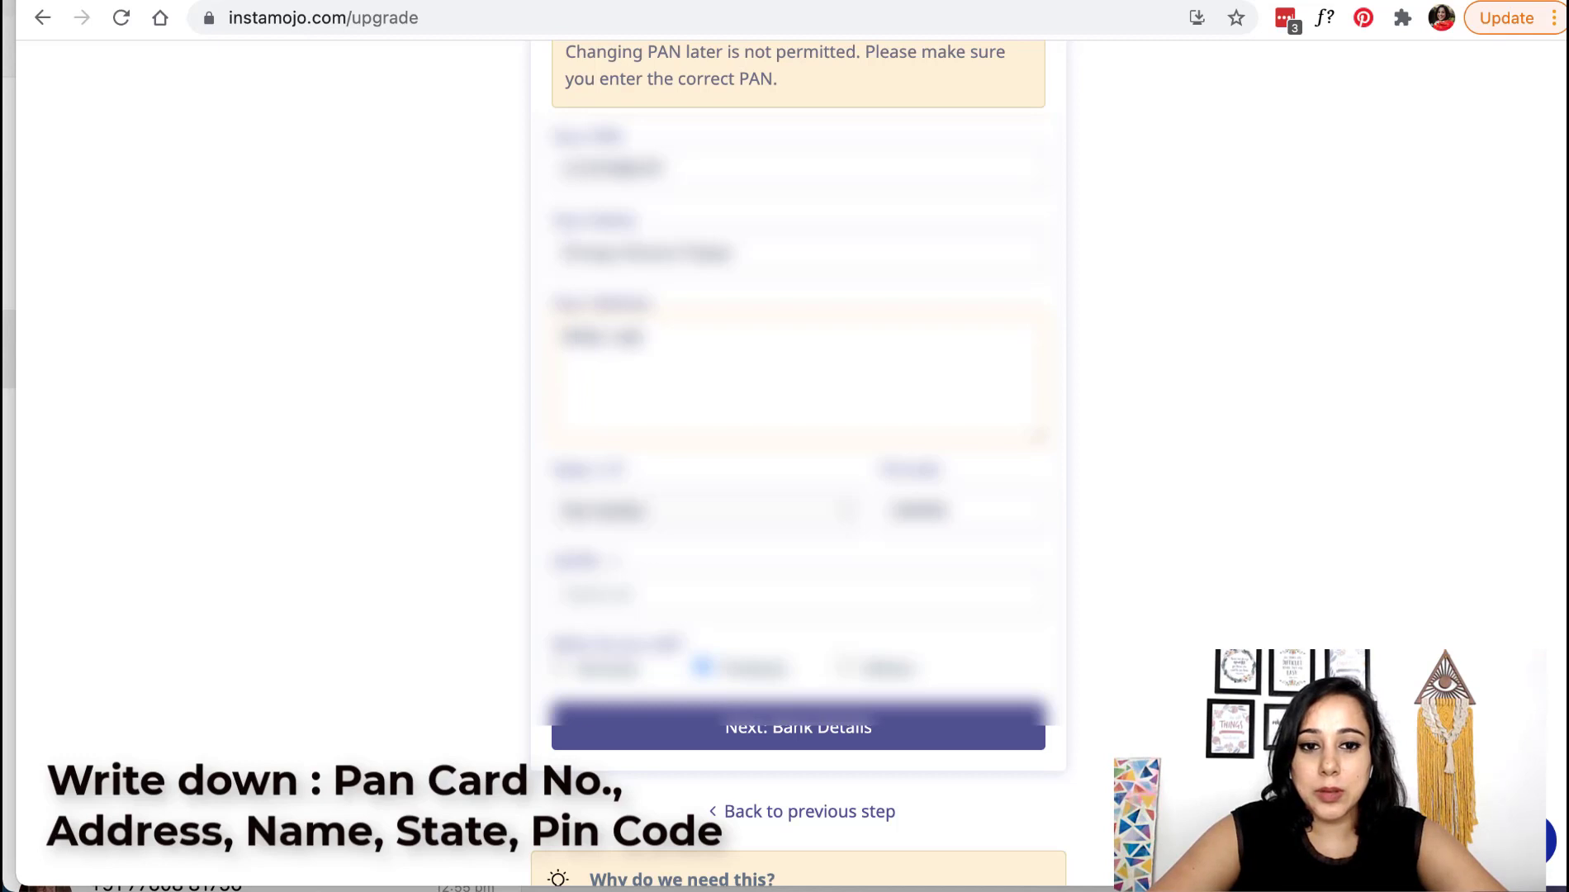
type("ar, chennai")
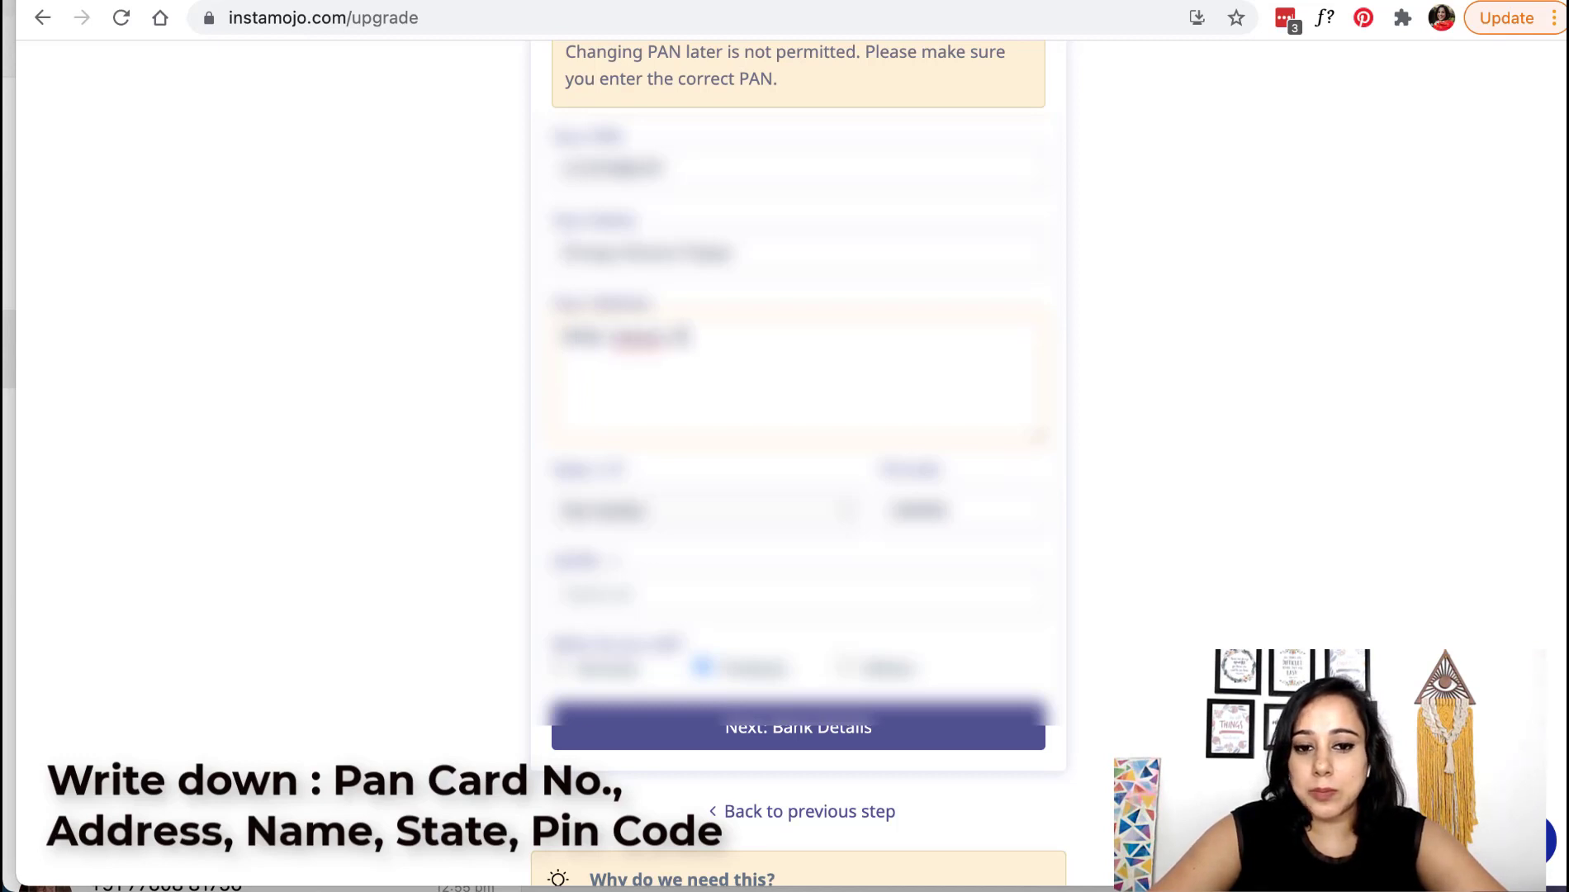
left_click(642, 510)
key("m")
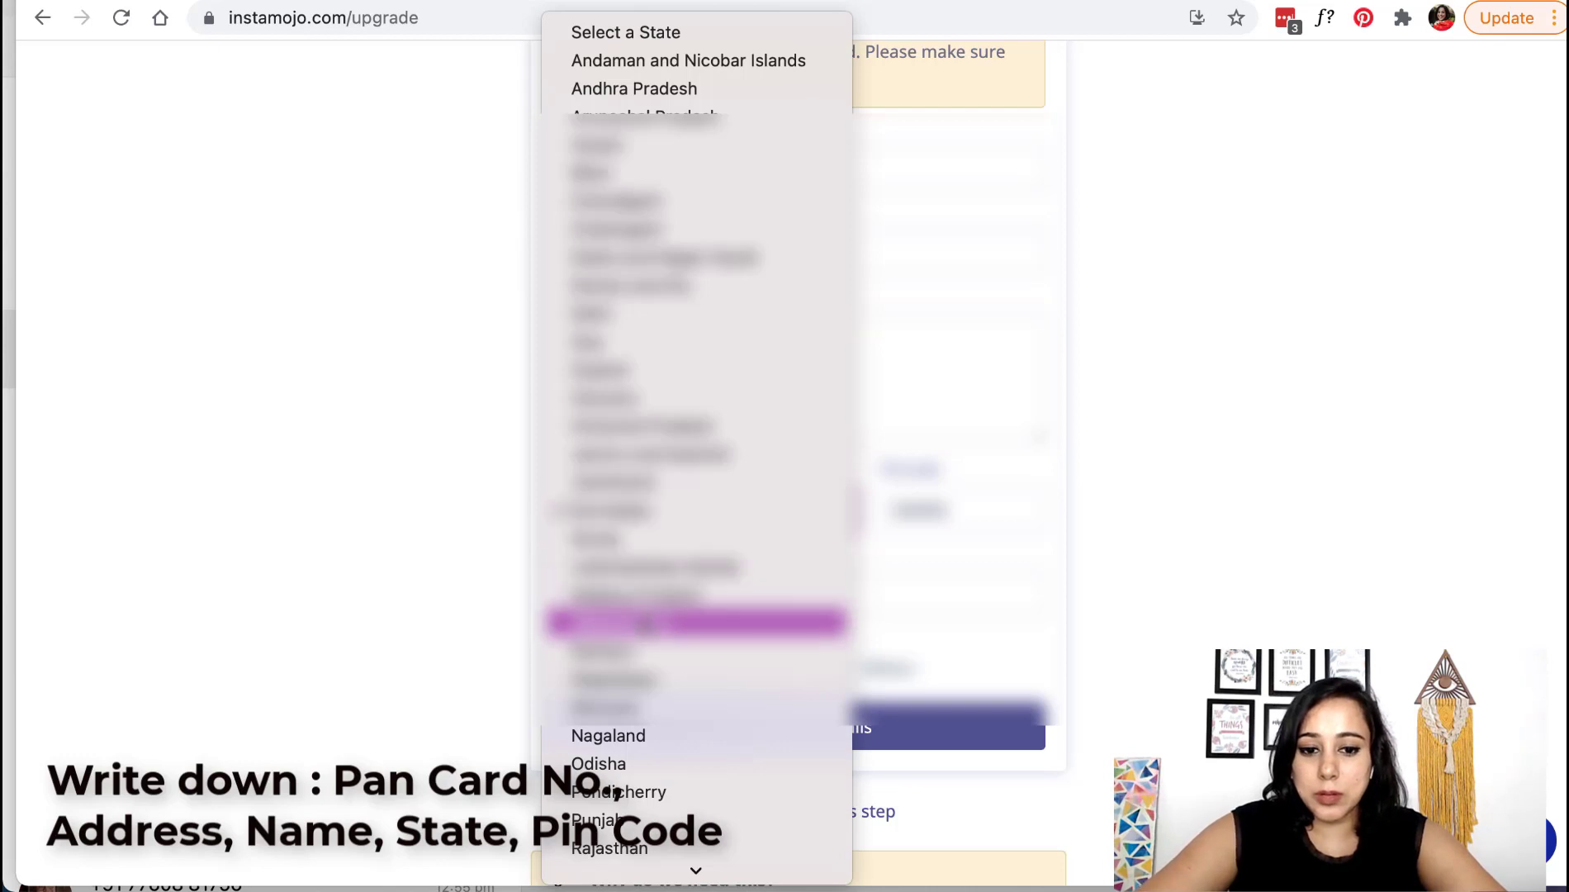
left_click(640, 621)
type("4")
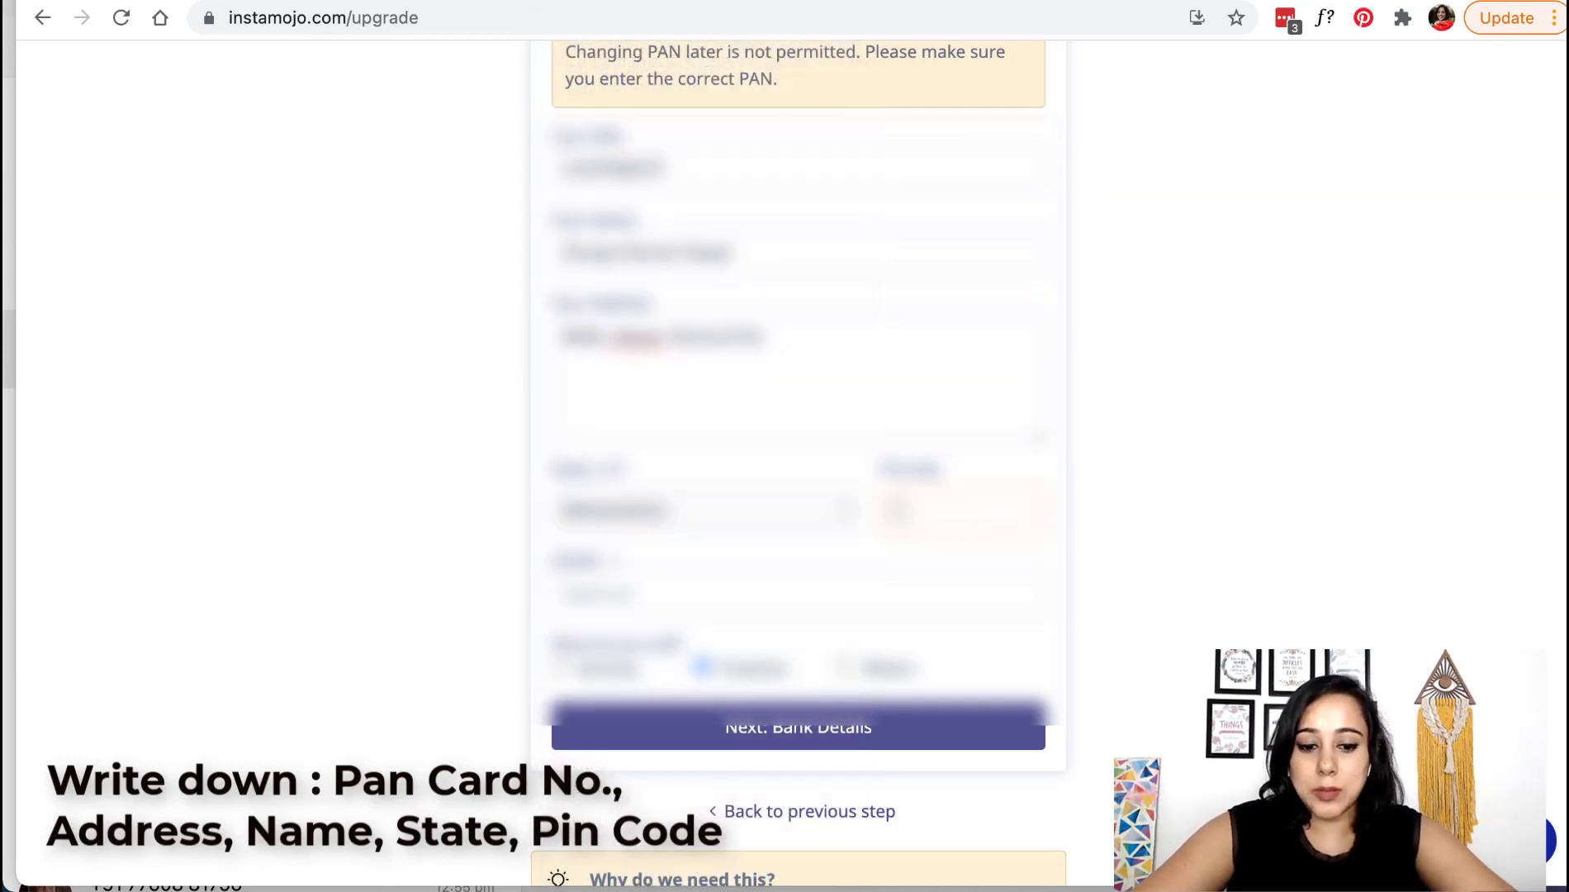
type("11006")
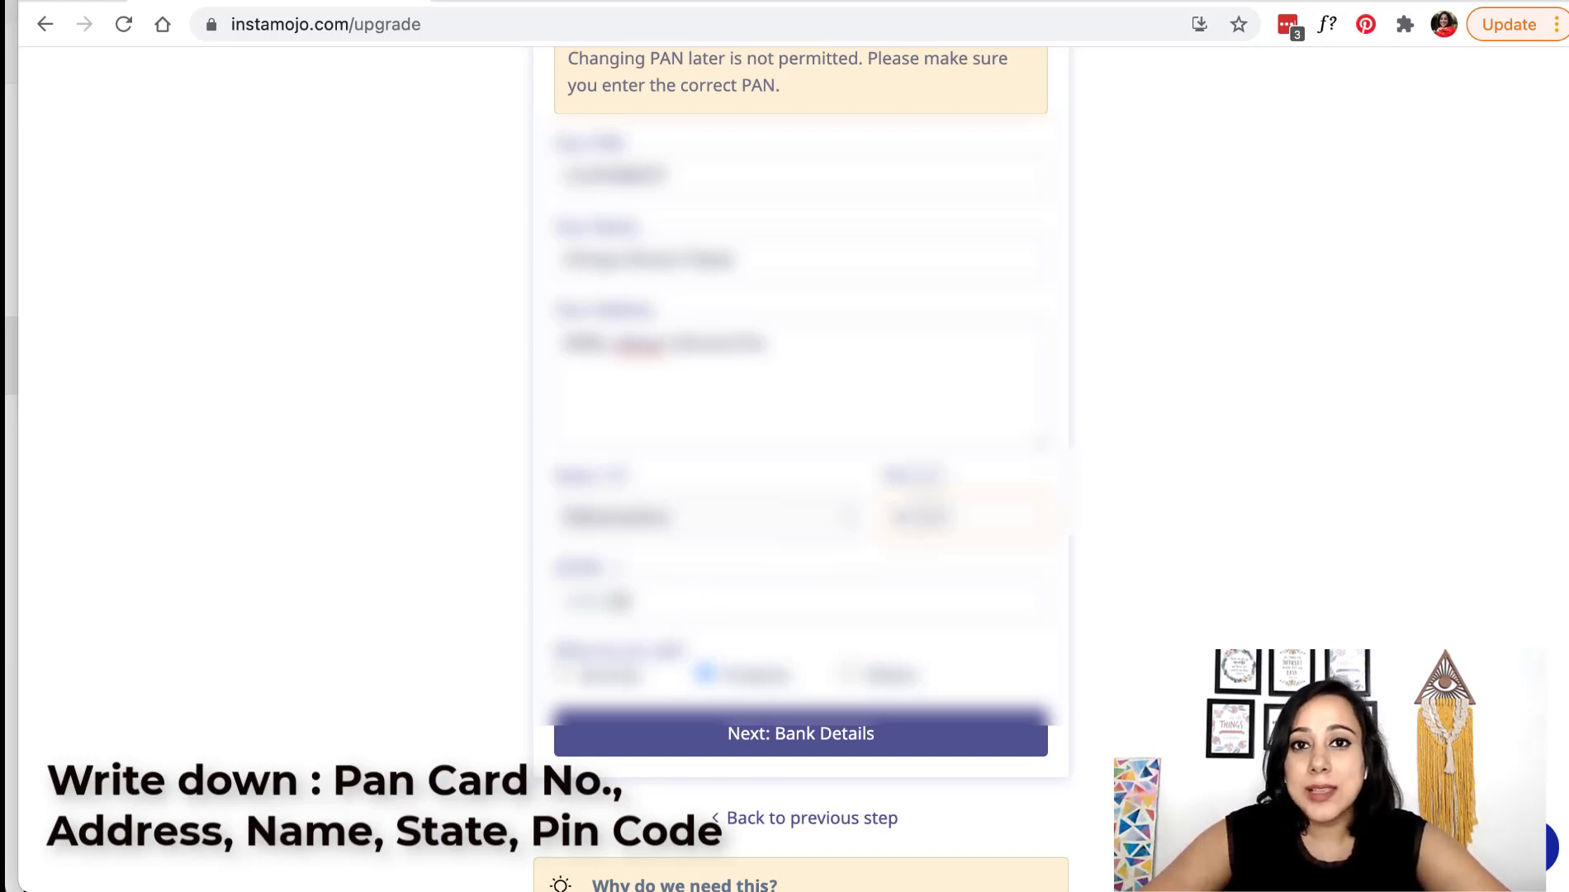
scroll(621, 601, "down", 1)
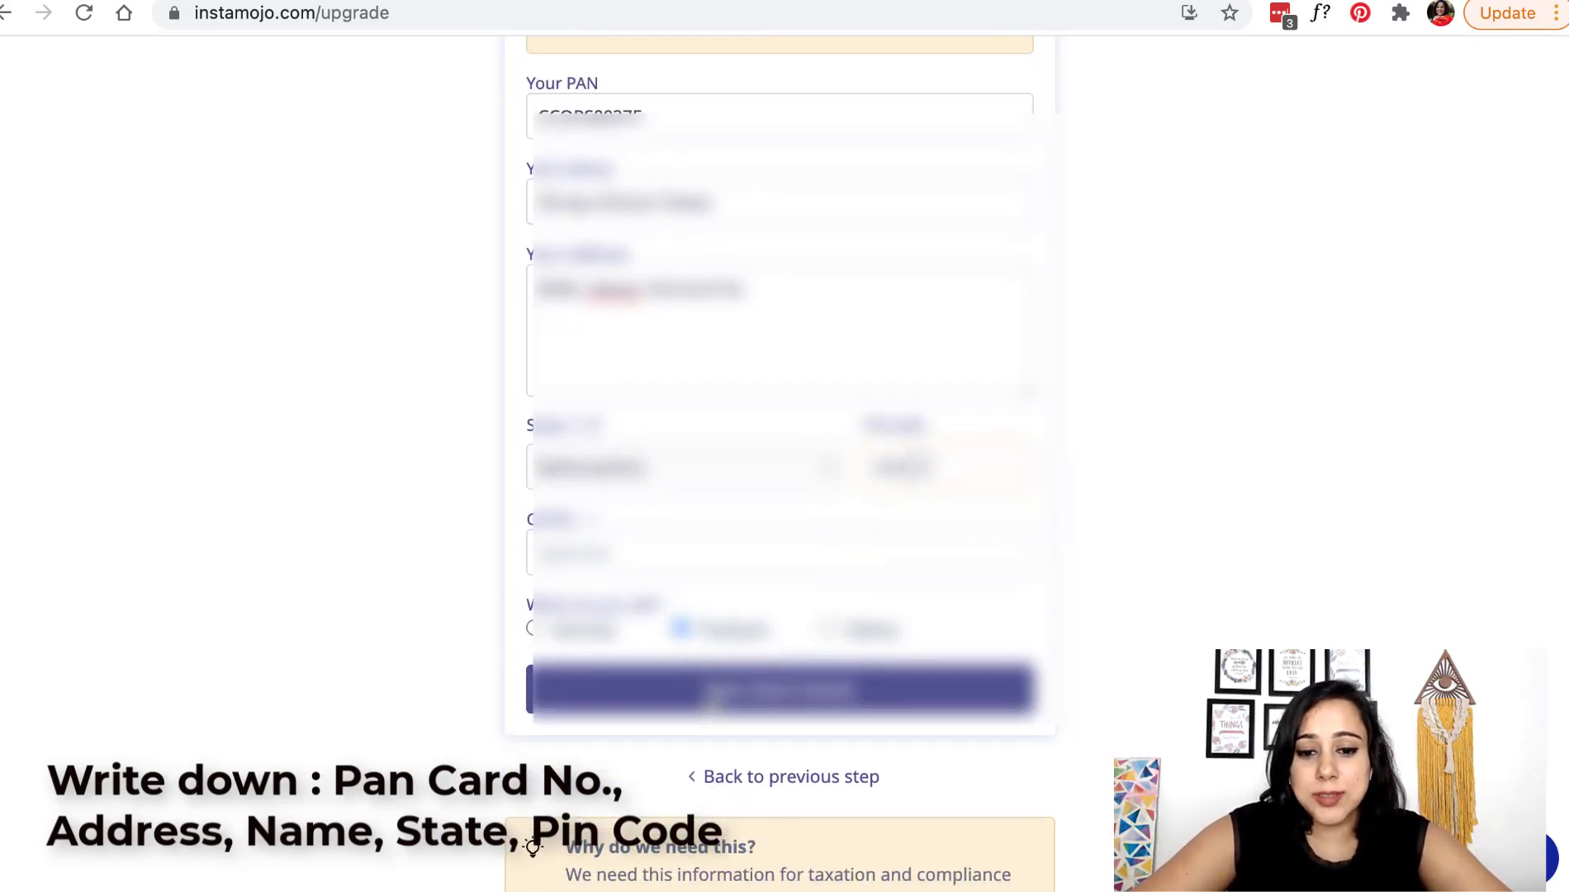
left_click(713, 700)
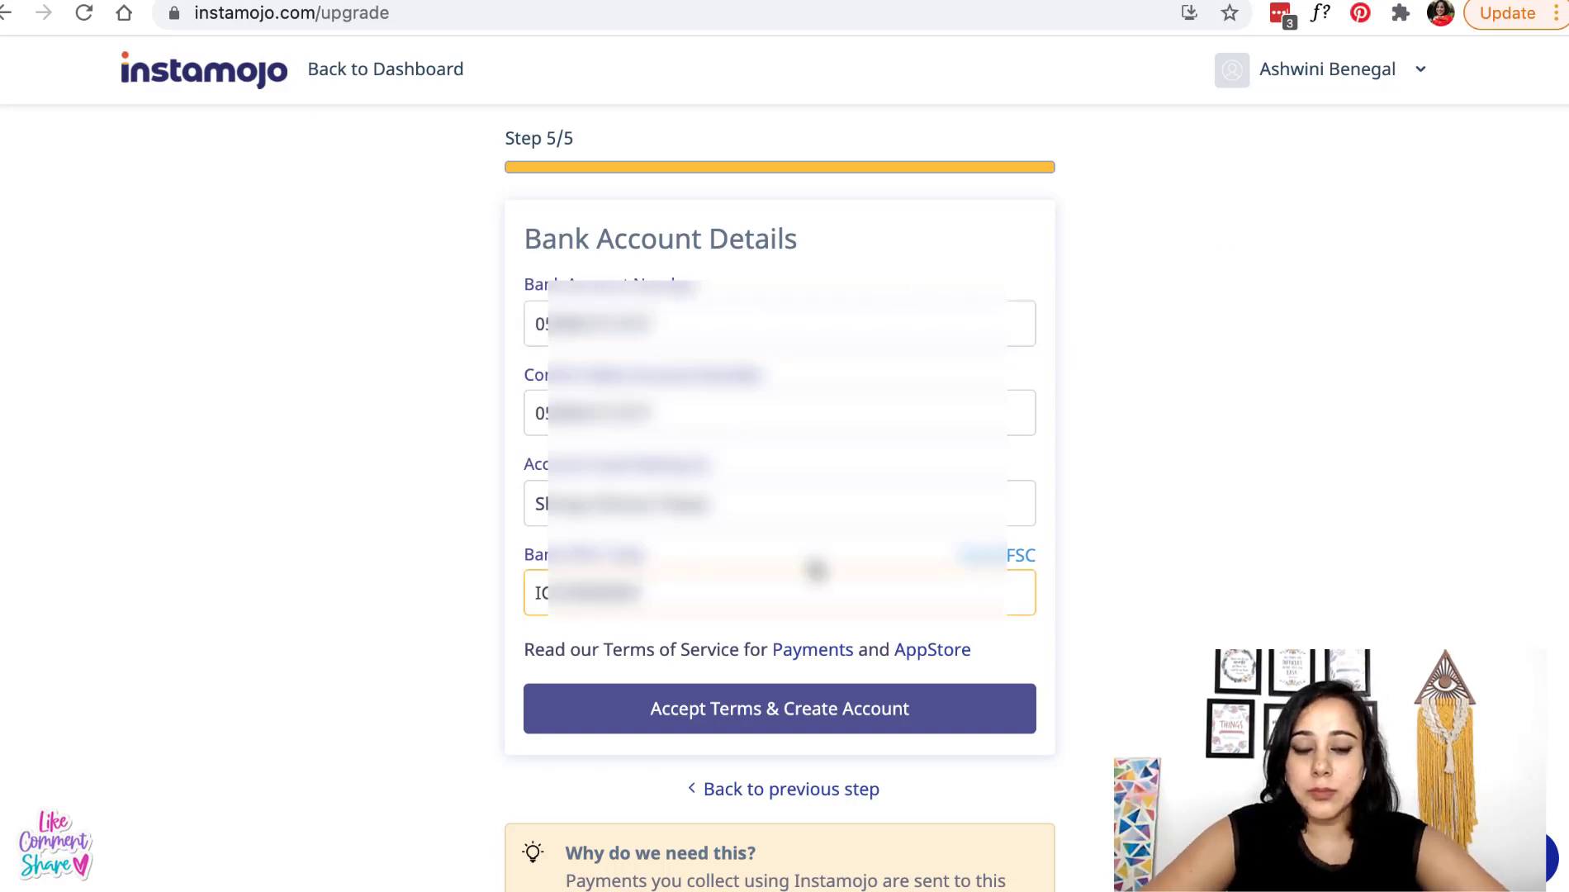
- Accept the terms and create the account with the entered bank details
scroll(812, 566, "down", 1)
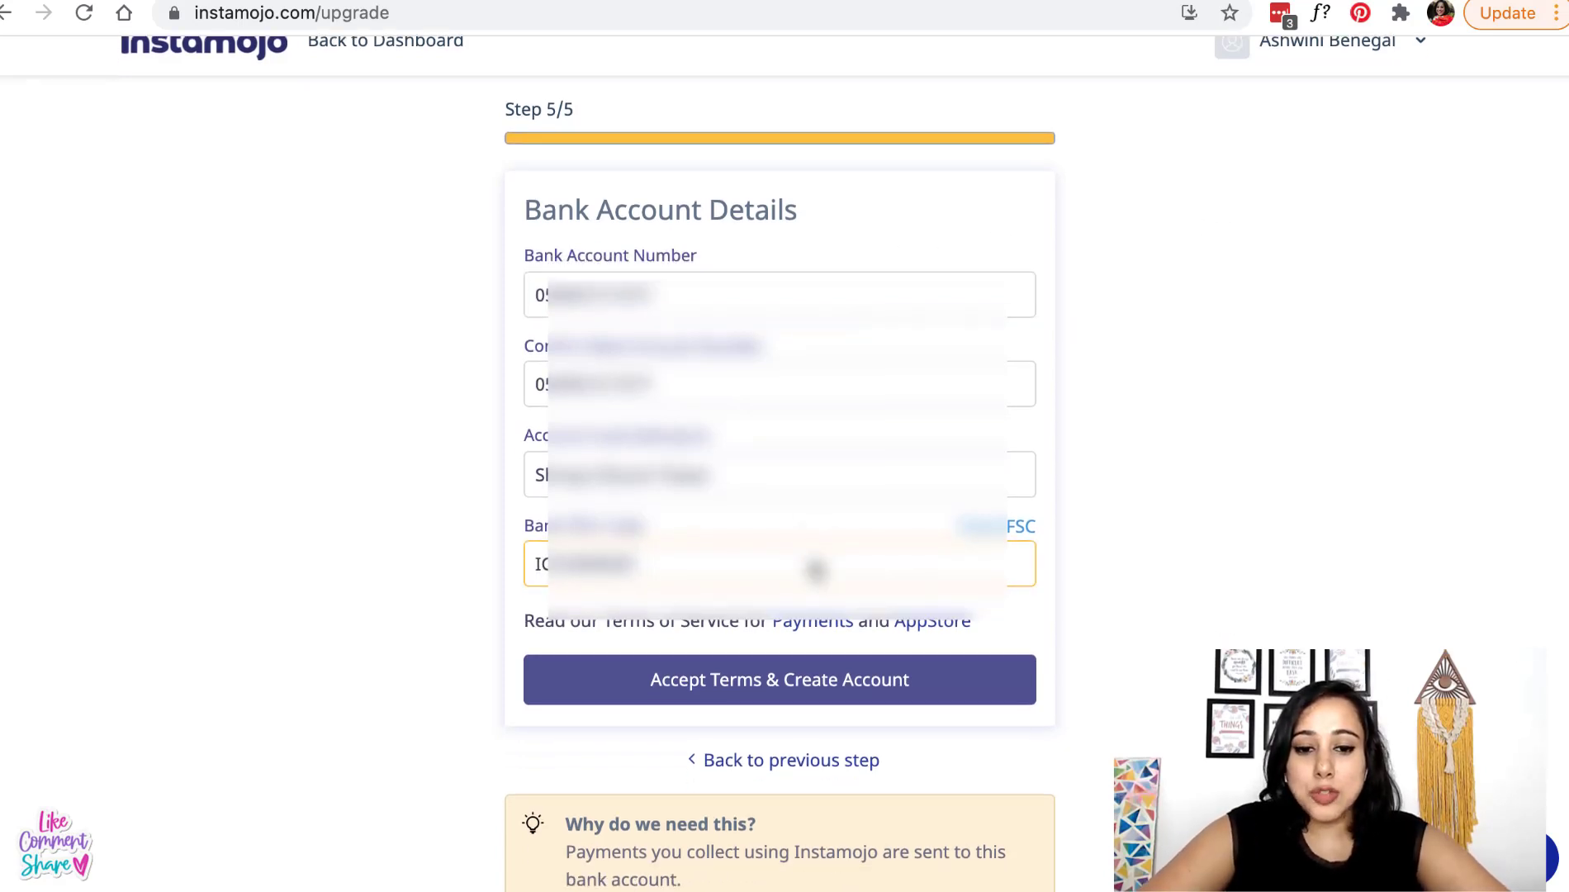
left_click(772, 698)
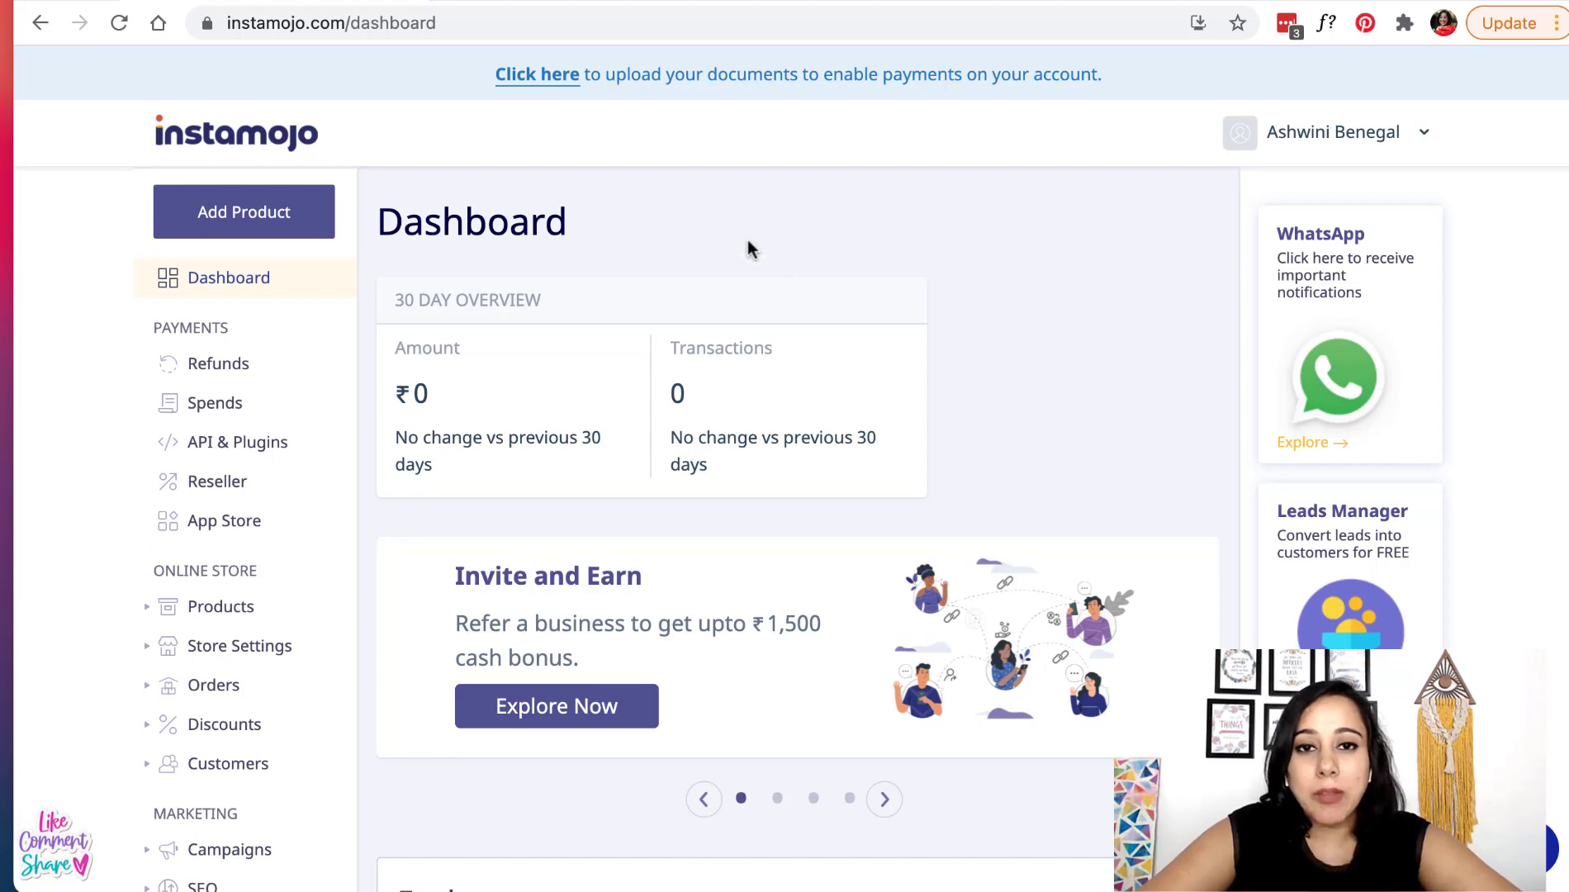
- Open Submit KYC from the top banner's 'Click here' link
left_click(546, 80)
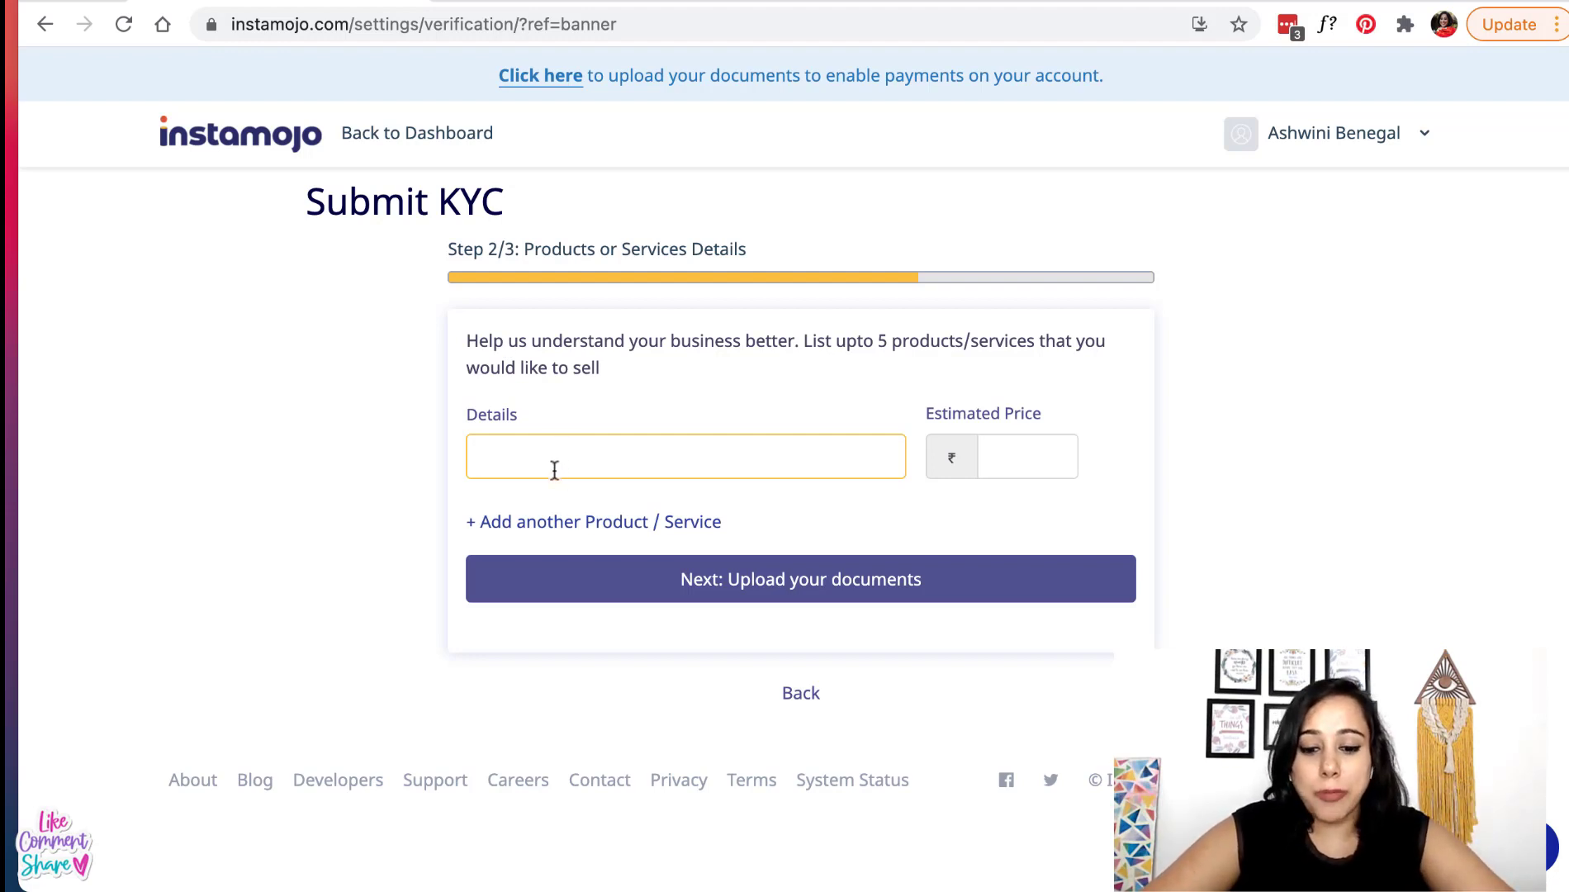
- Add Handstitched bags at ₹550 and Handstitched pillow covers at ₹500, then proceed to document upload
type("HAND")
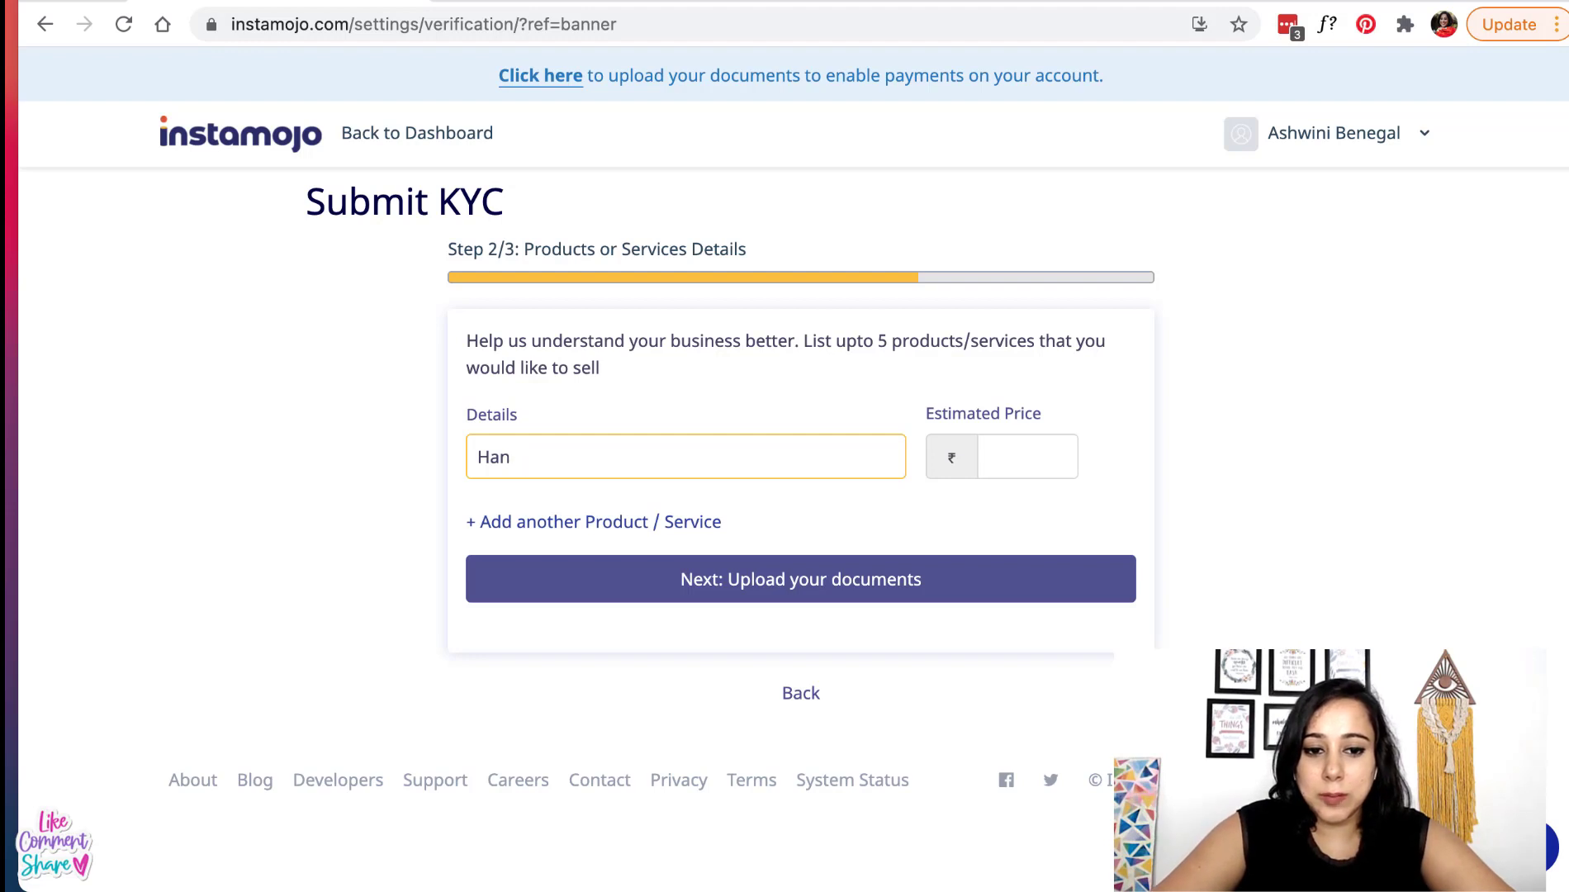
type("dstitched bags")
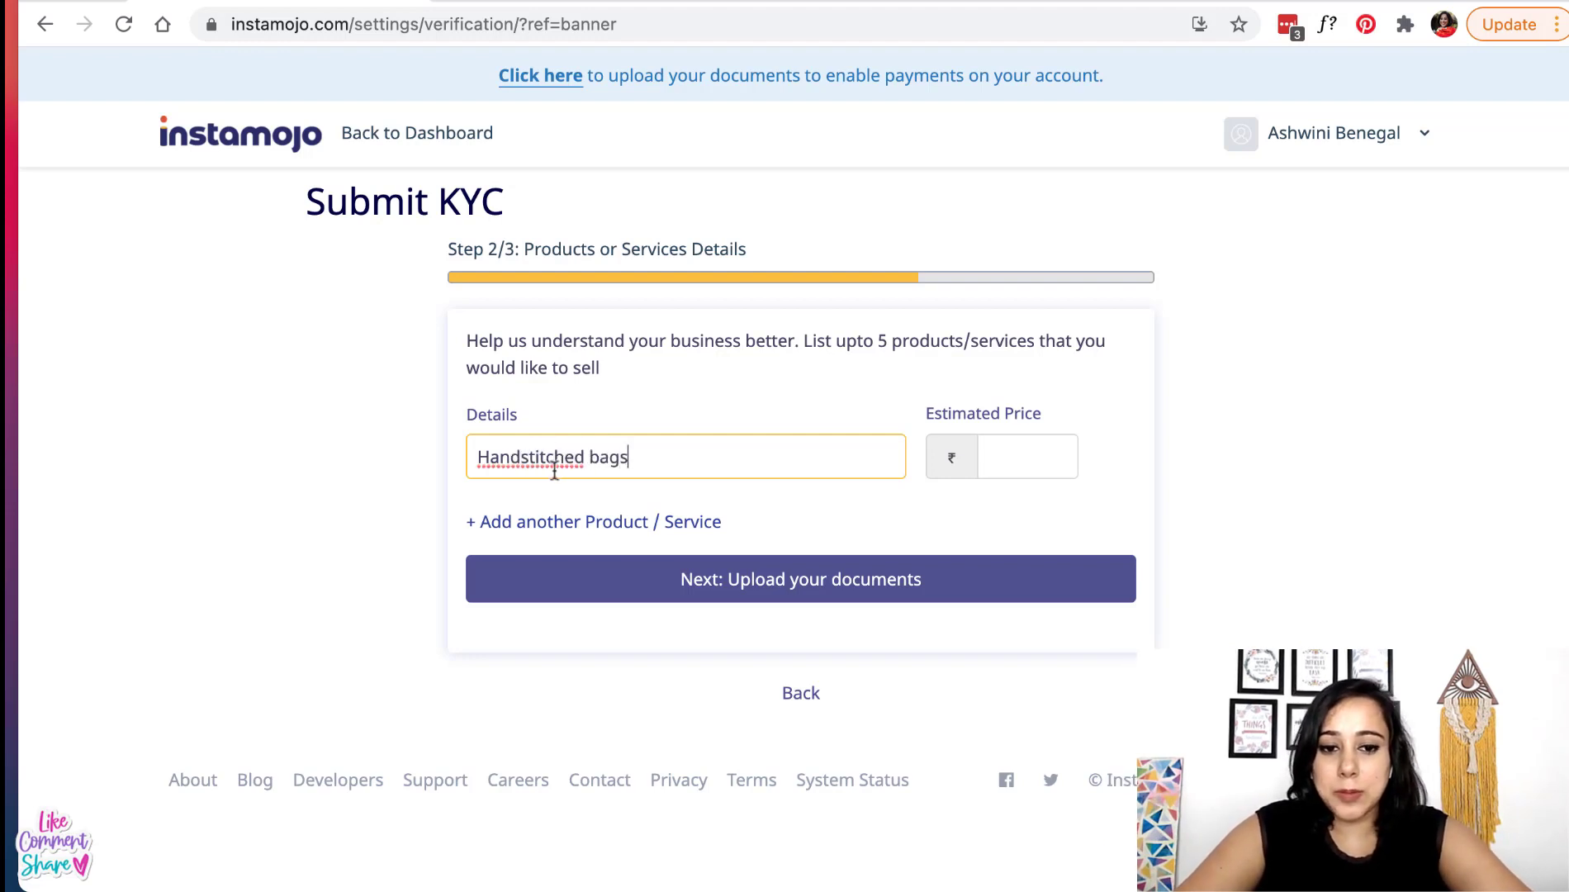
left_click(1032, 457)
type("550")
left_click(638, 527)
type("H")
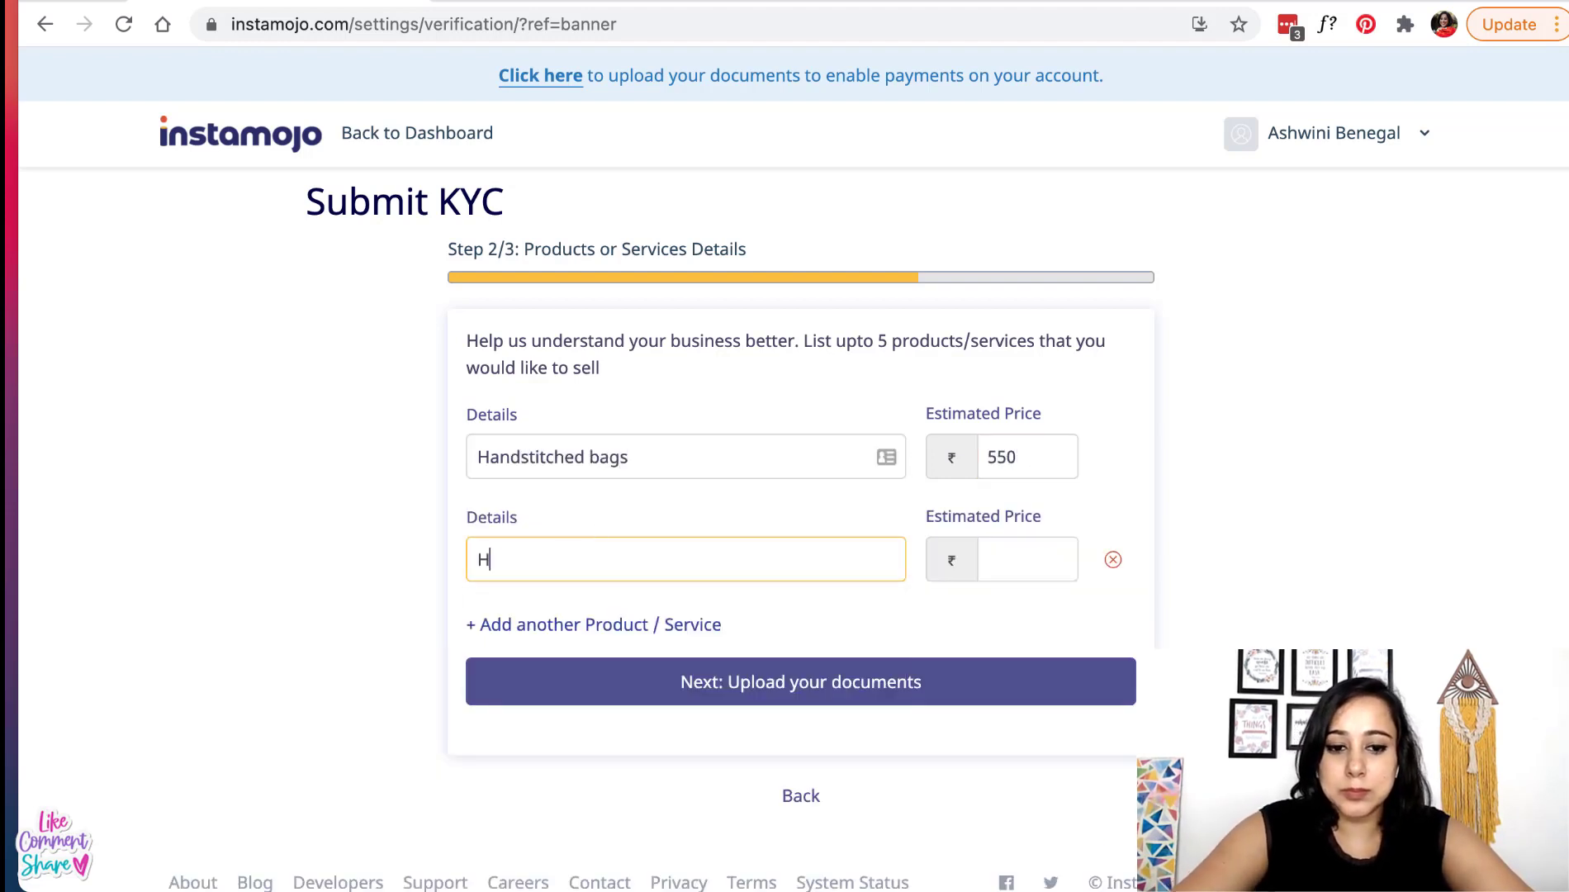
type("andstitched pillow cov")
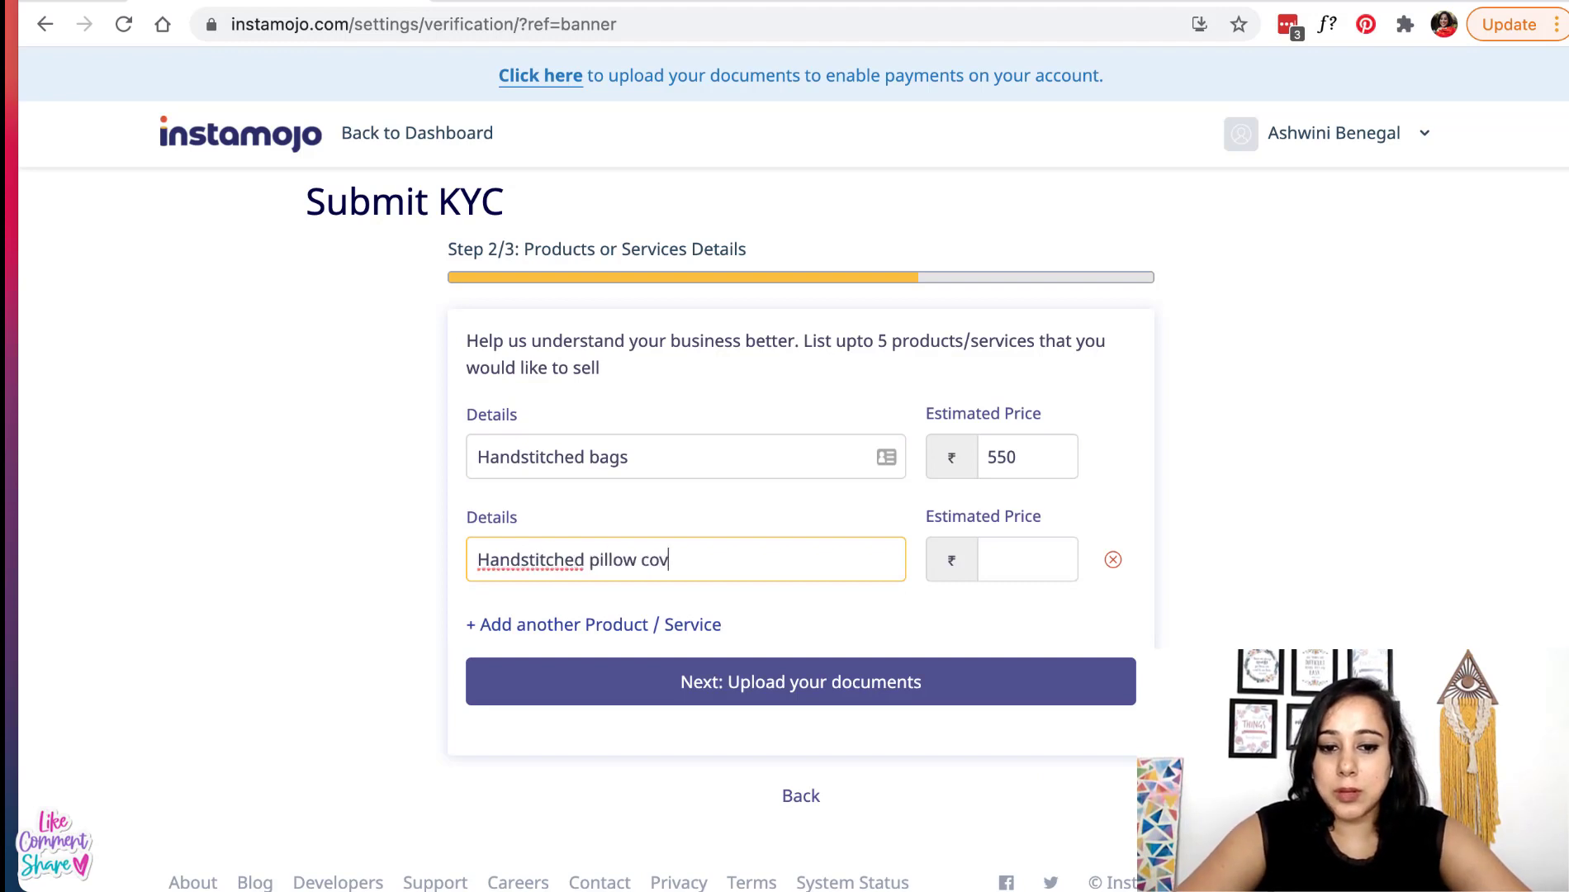
type("ers")
left_click(1010, 545)
type("500")
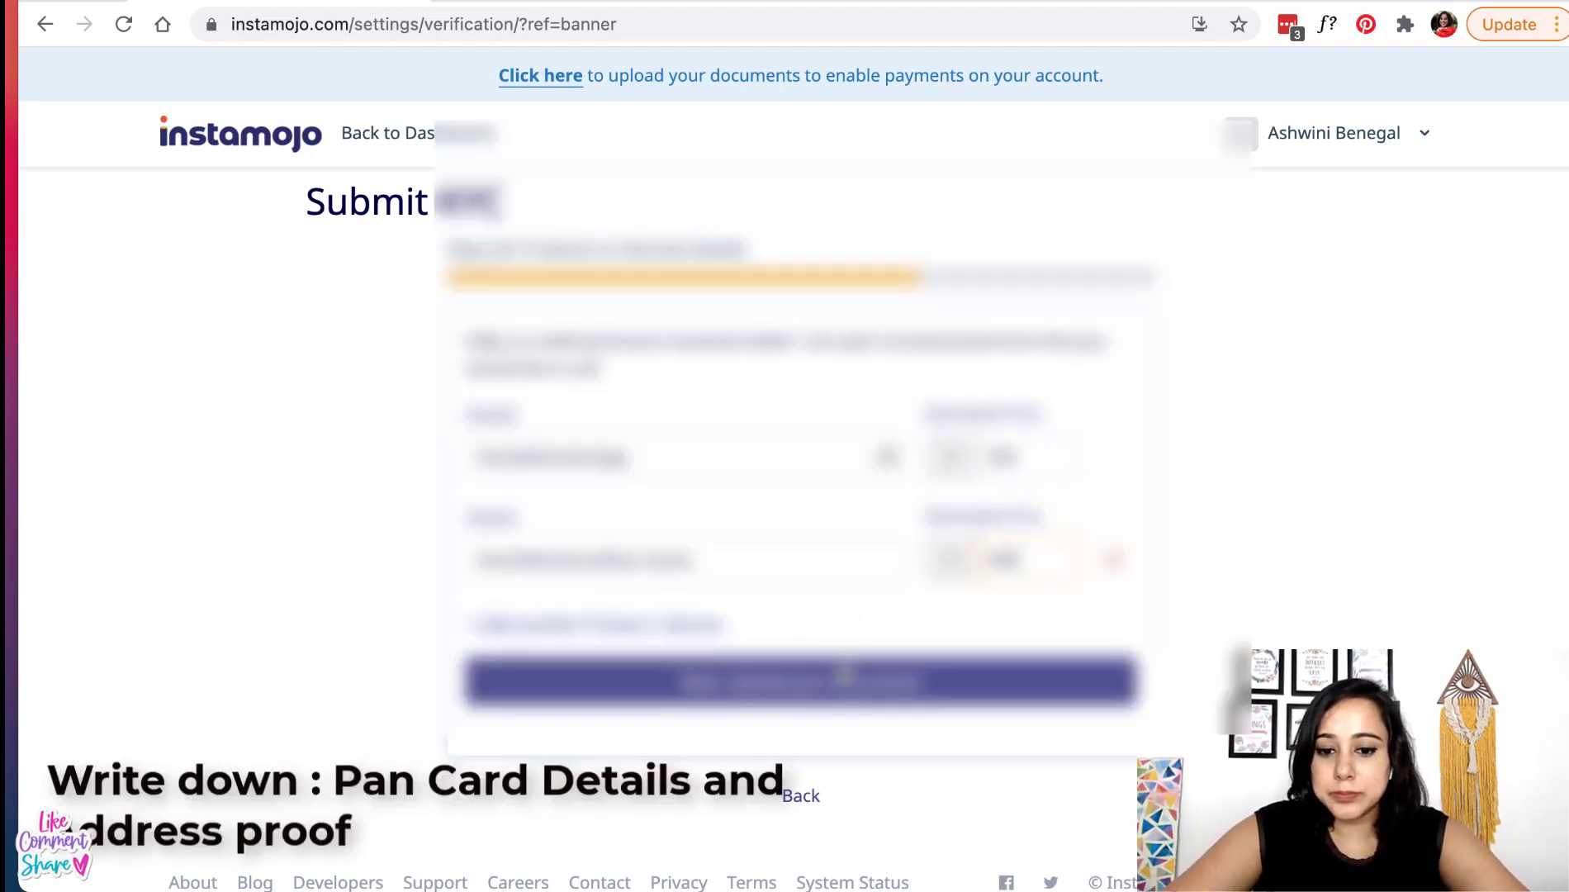
left_click(835, 670)
scroll(838, 690, "down", 1)
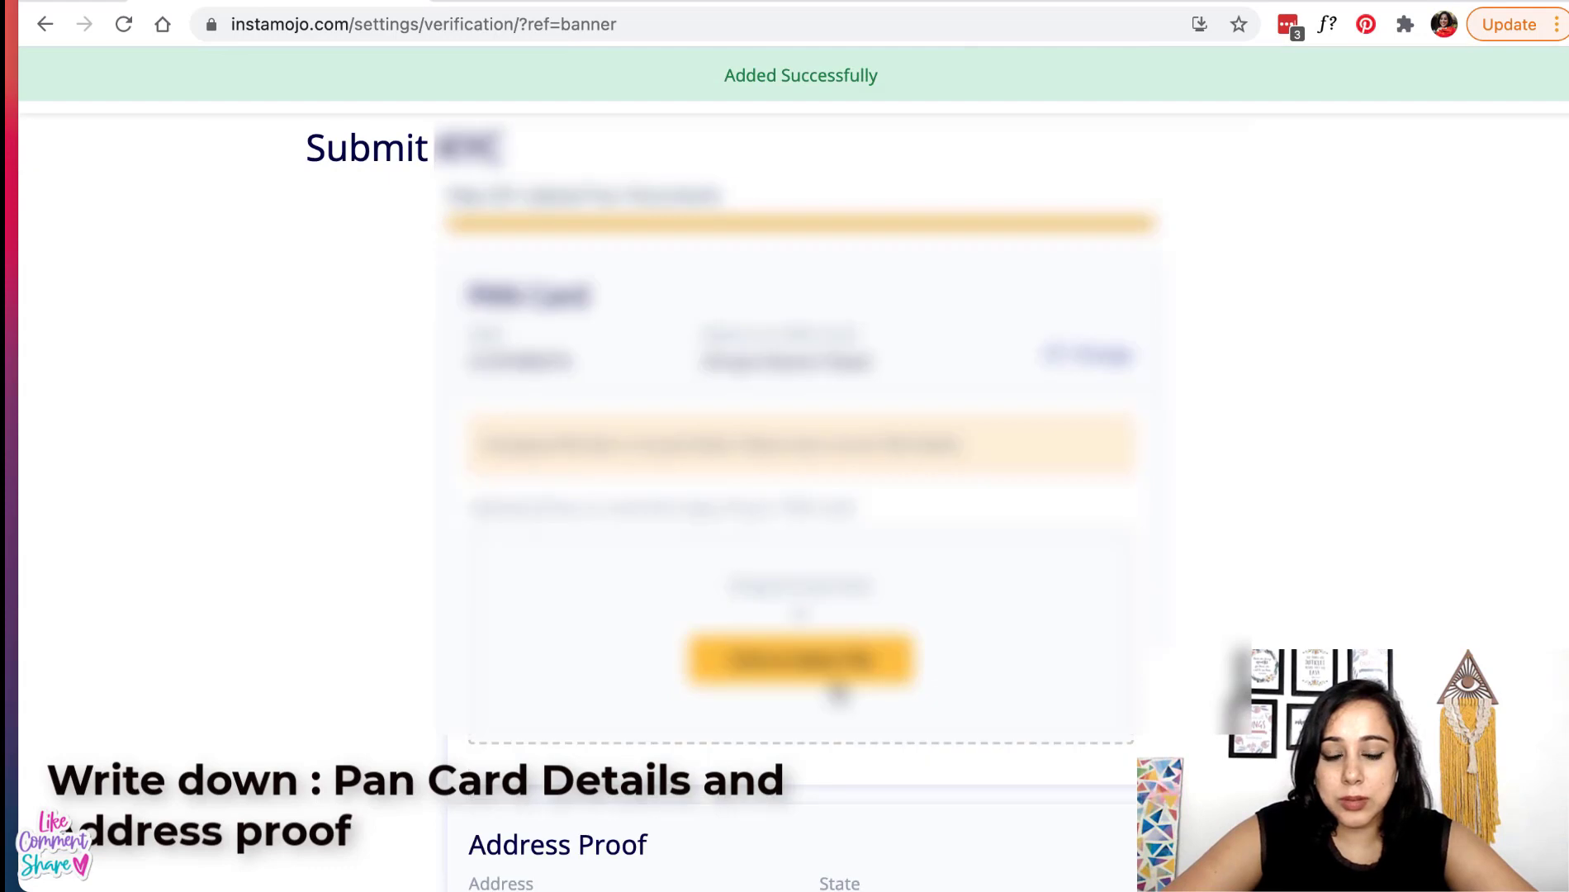
scroll(743, 578, "down", 3)
scroll(743, 578, "down", 3)
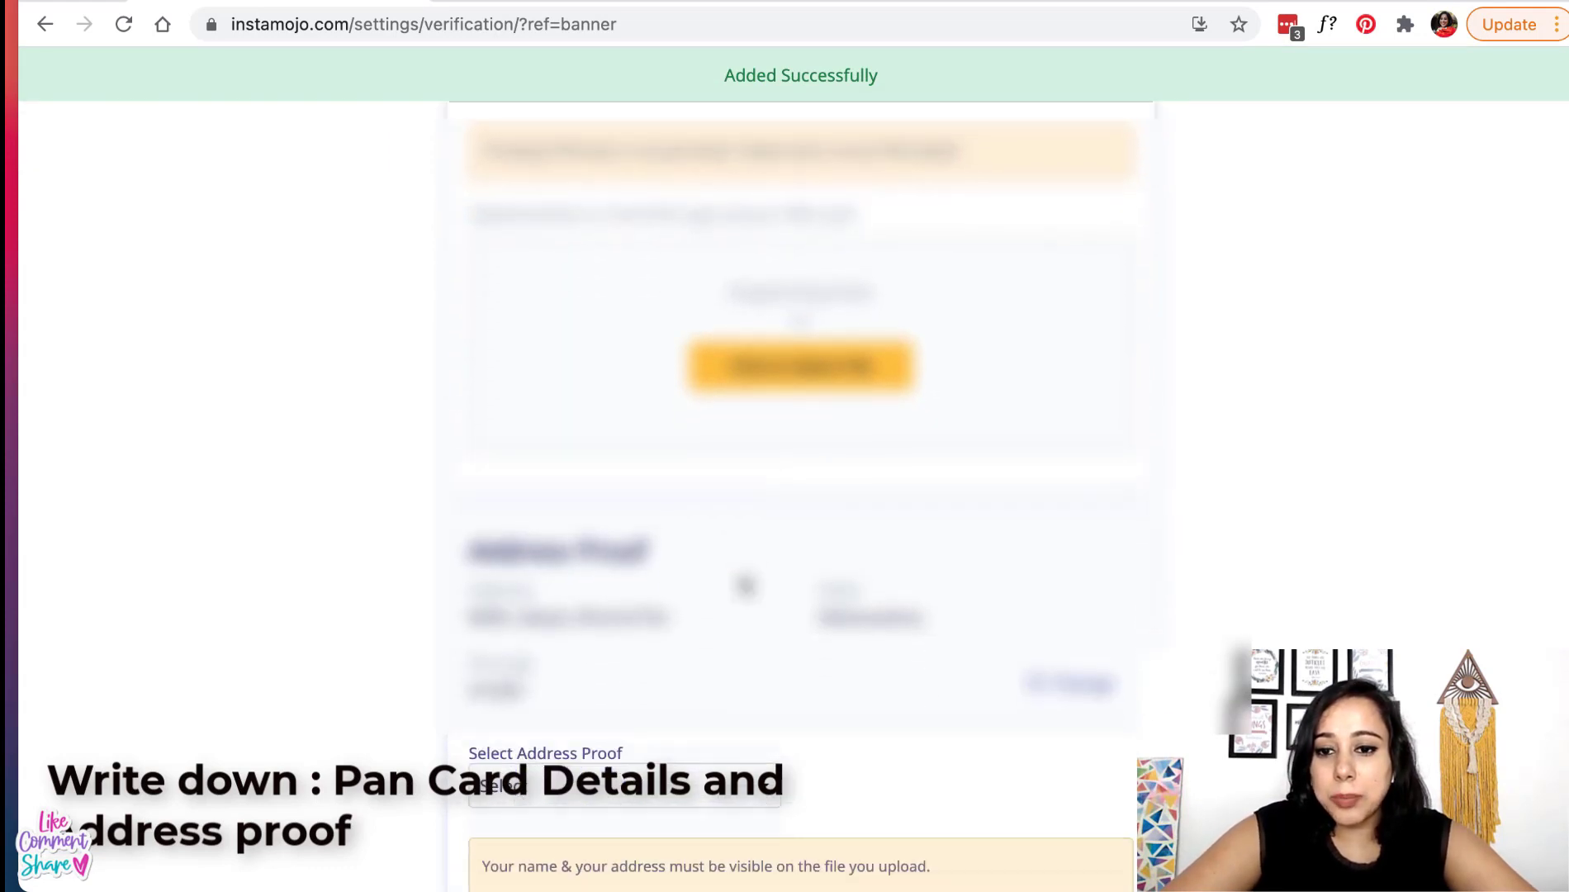
scroll(746, 585, "down", 1)
scroll(745, 584, "down", 3)
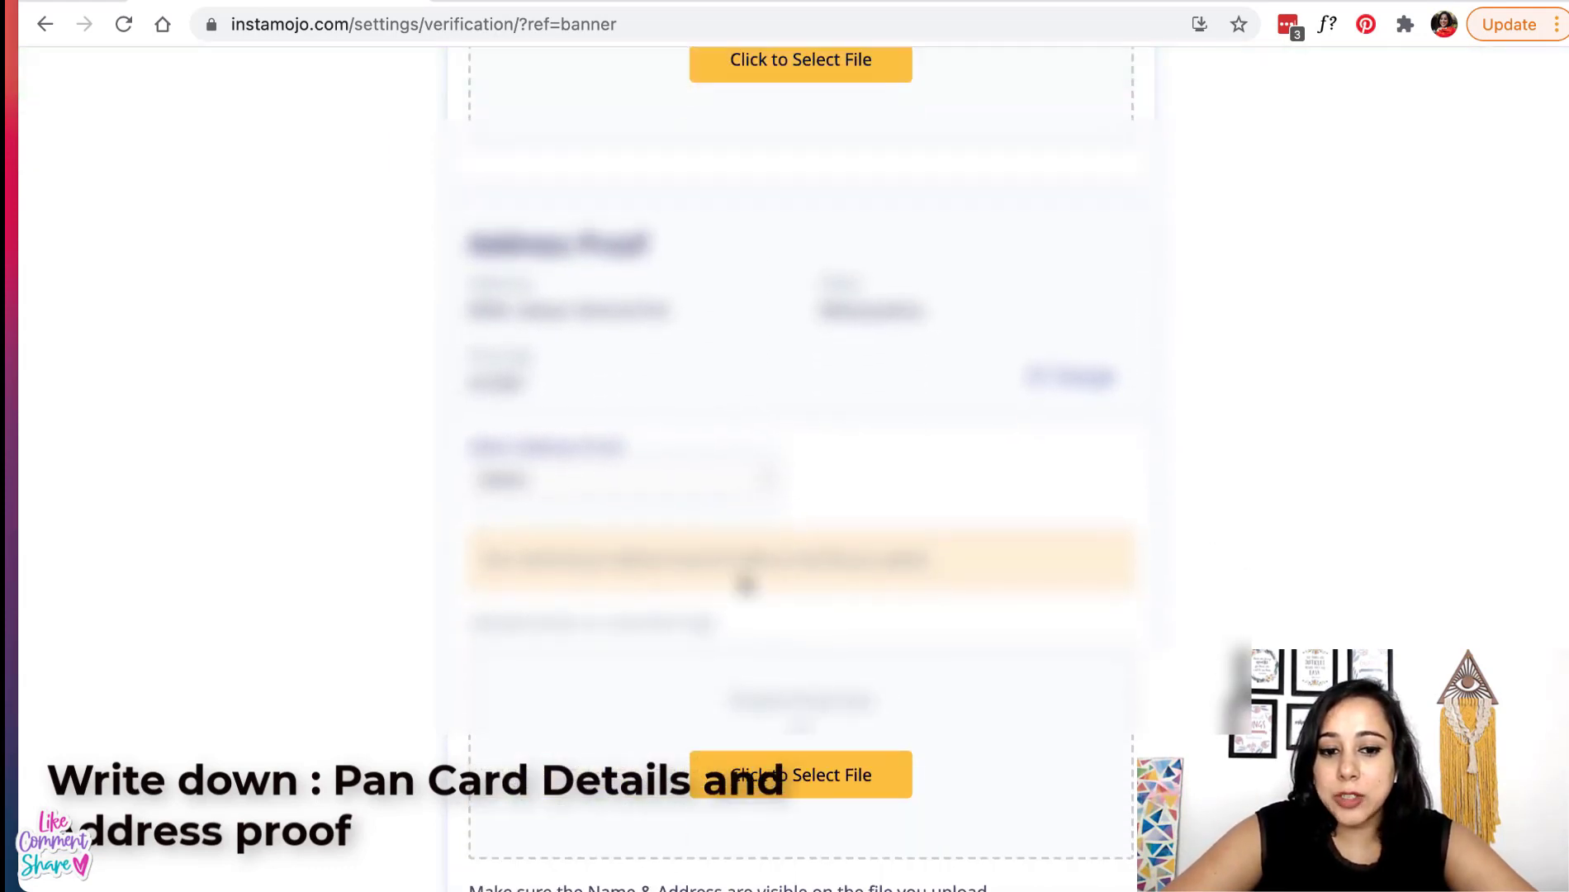
left_click(728, 390)
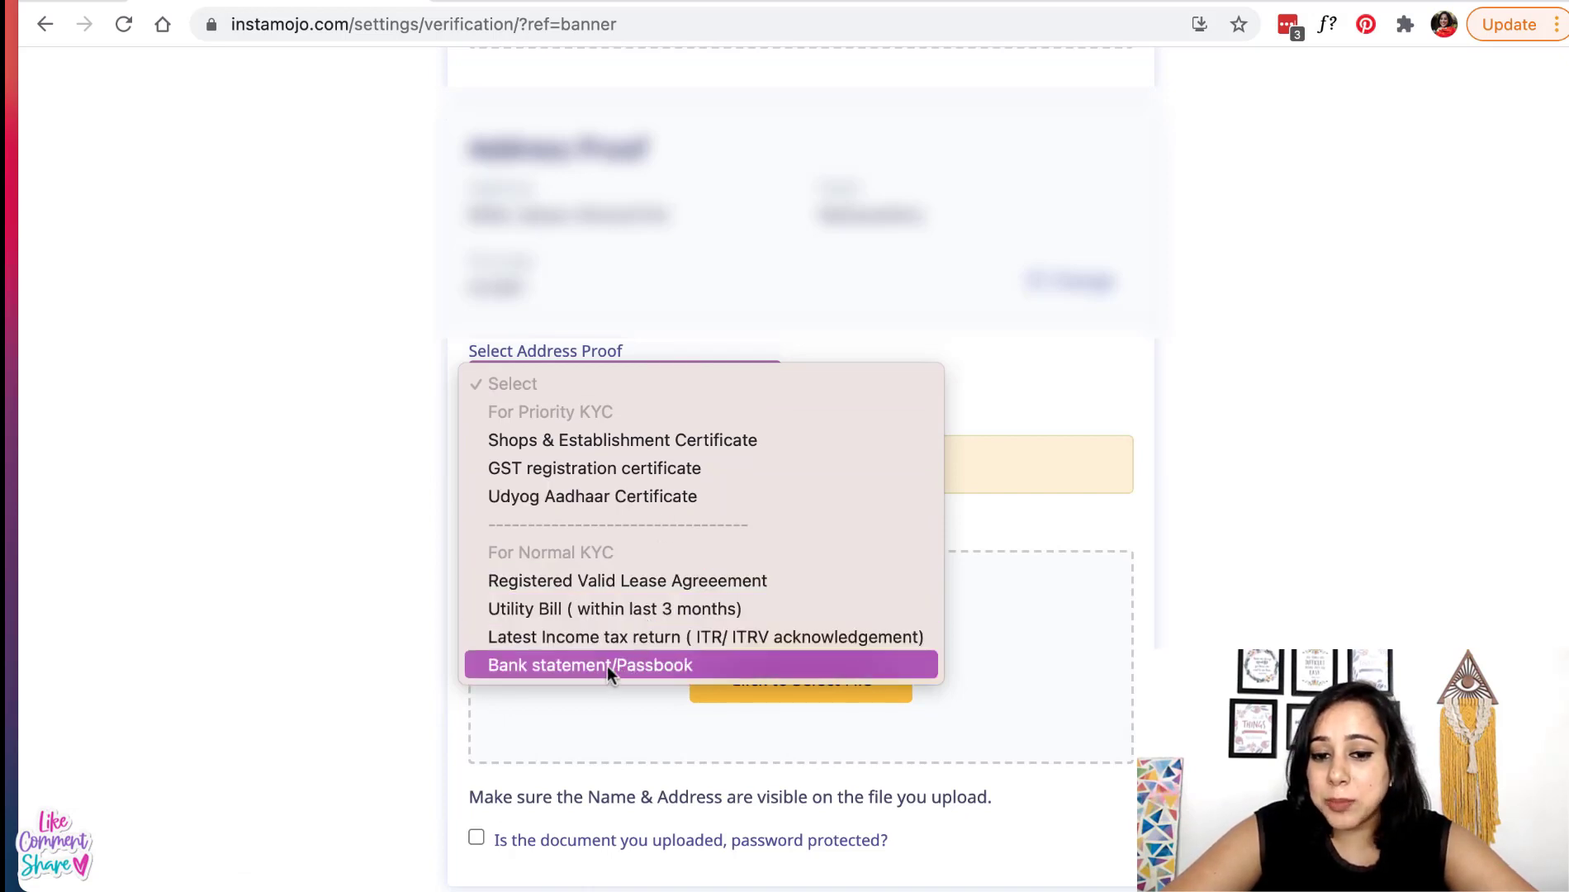
left_click(1177, 503)
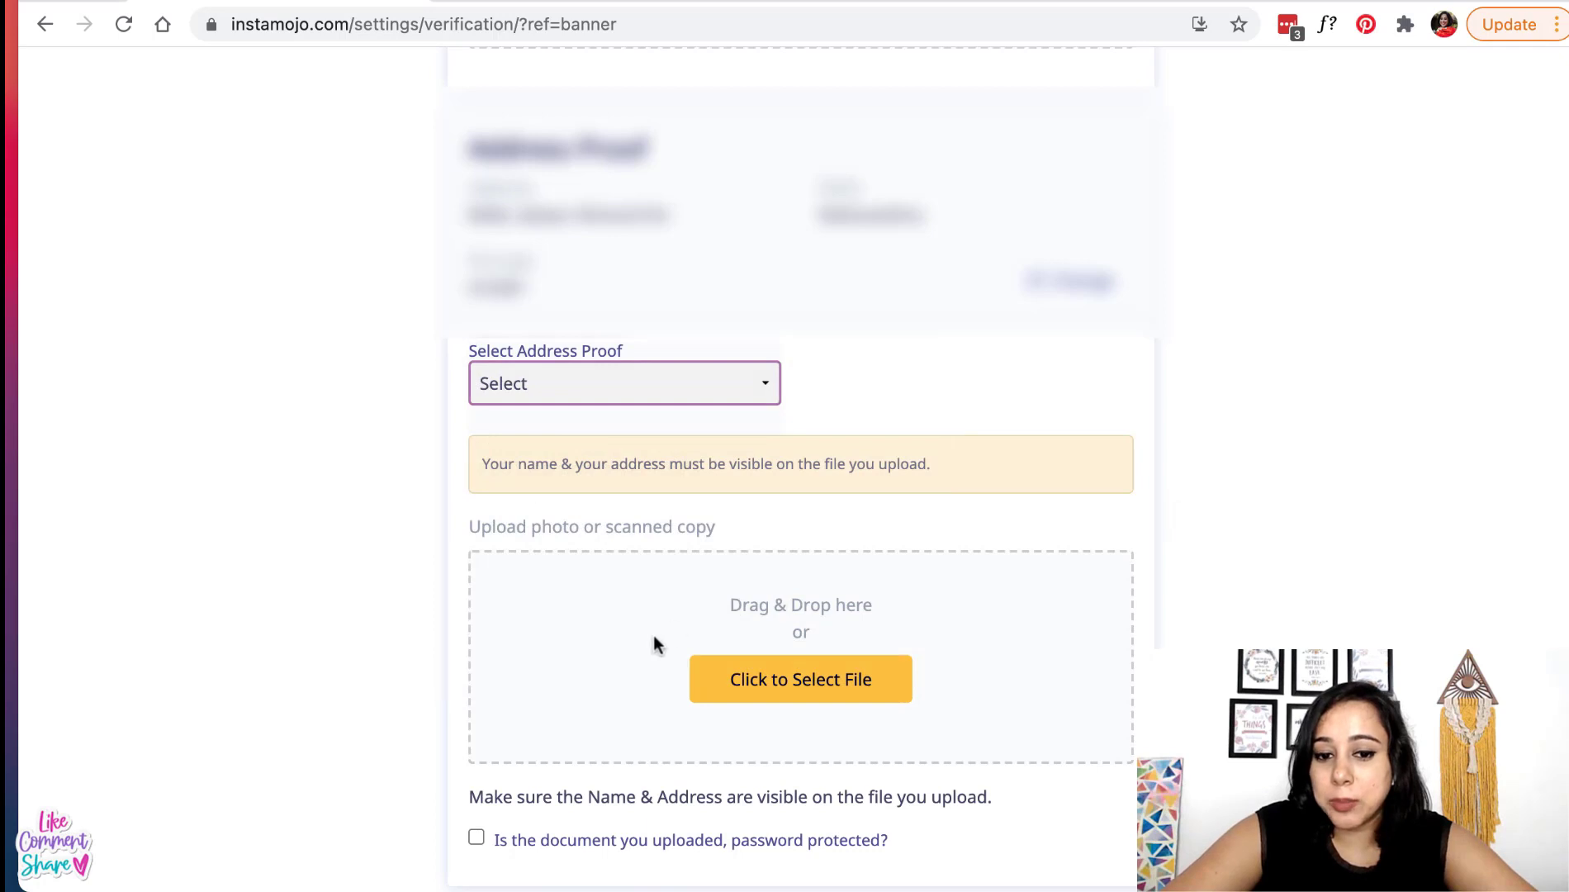
scroll(653, 635, "down", 6)
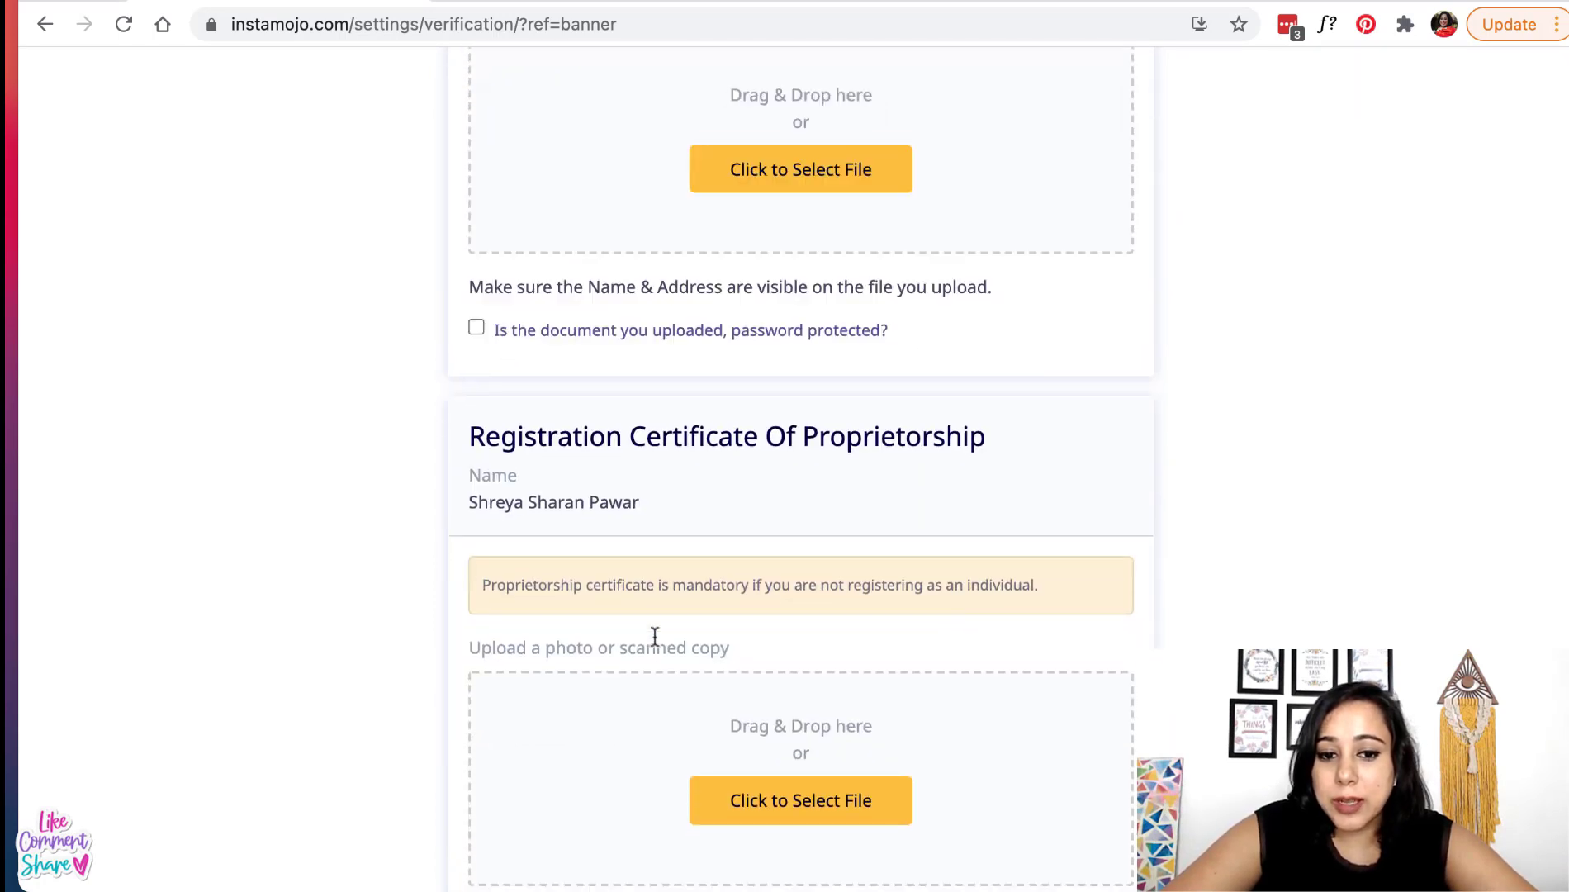
scroll(673, 605, "down", 3)
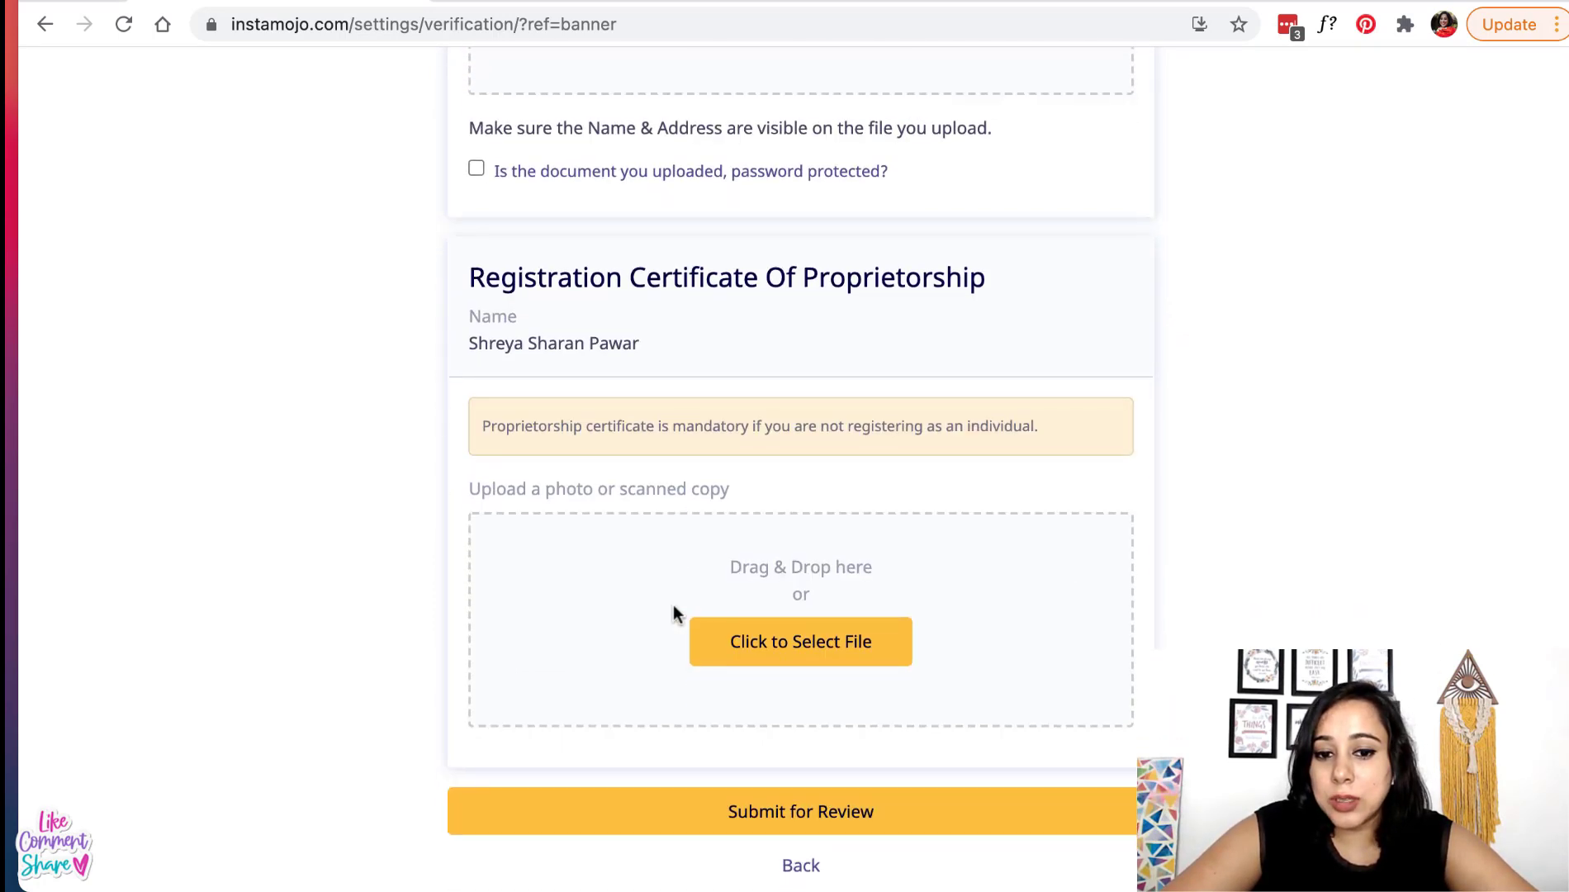
scroll(526, 316, "up", 2)
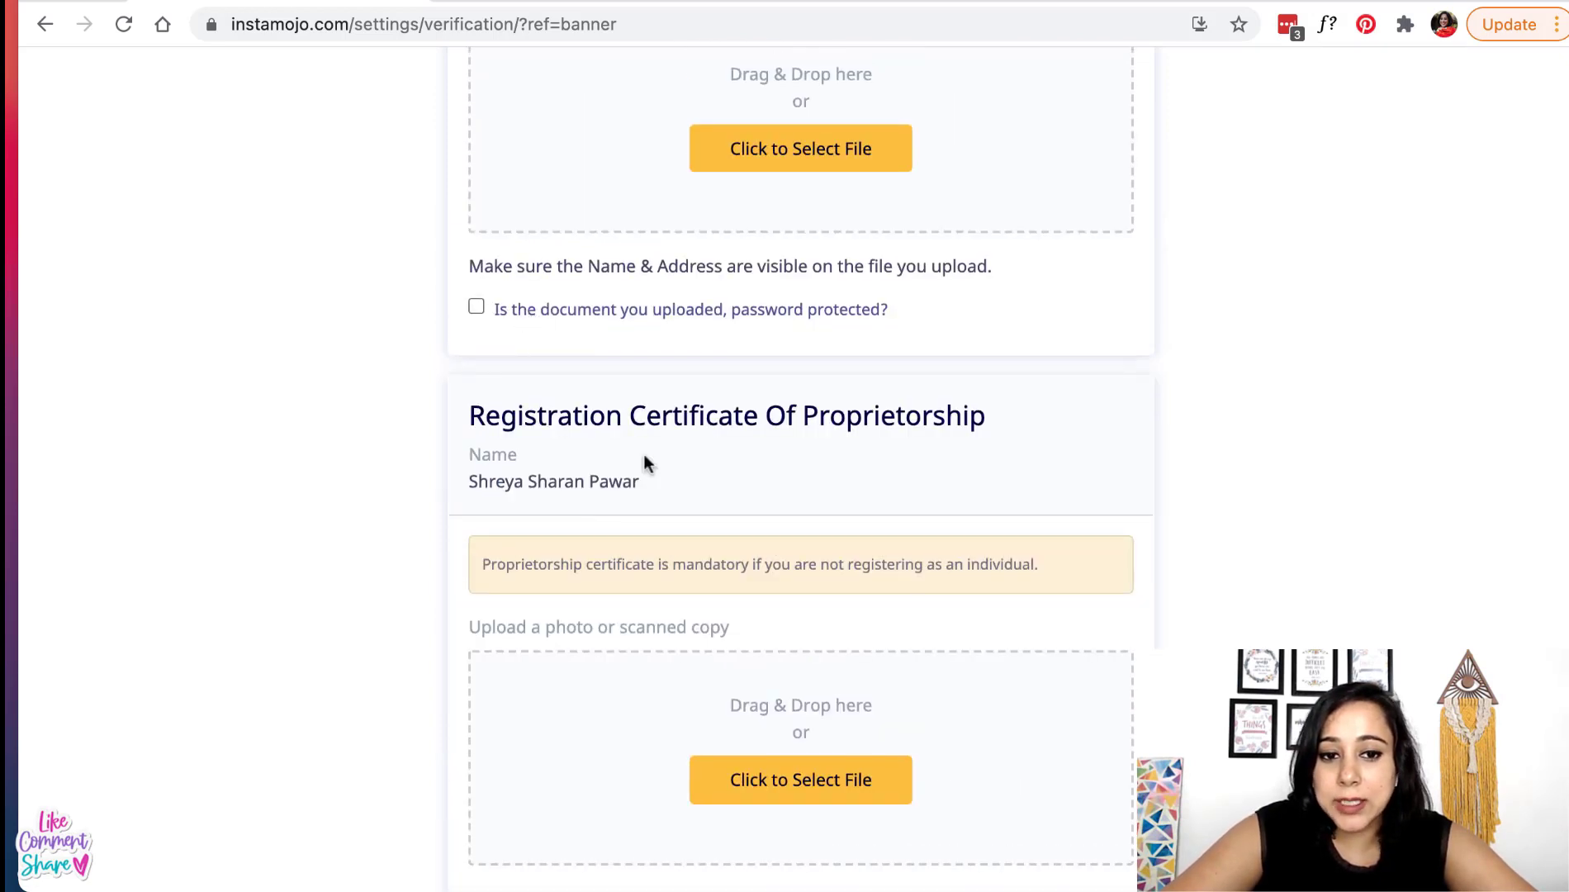
scroll(644, 455, "down", 3)
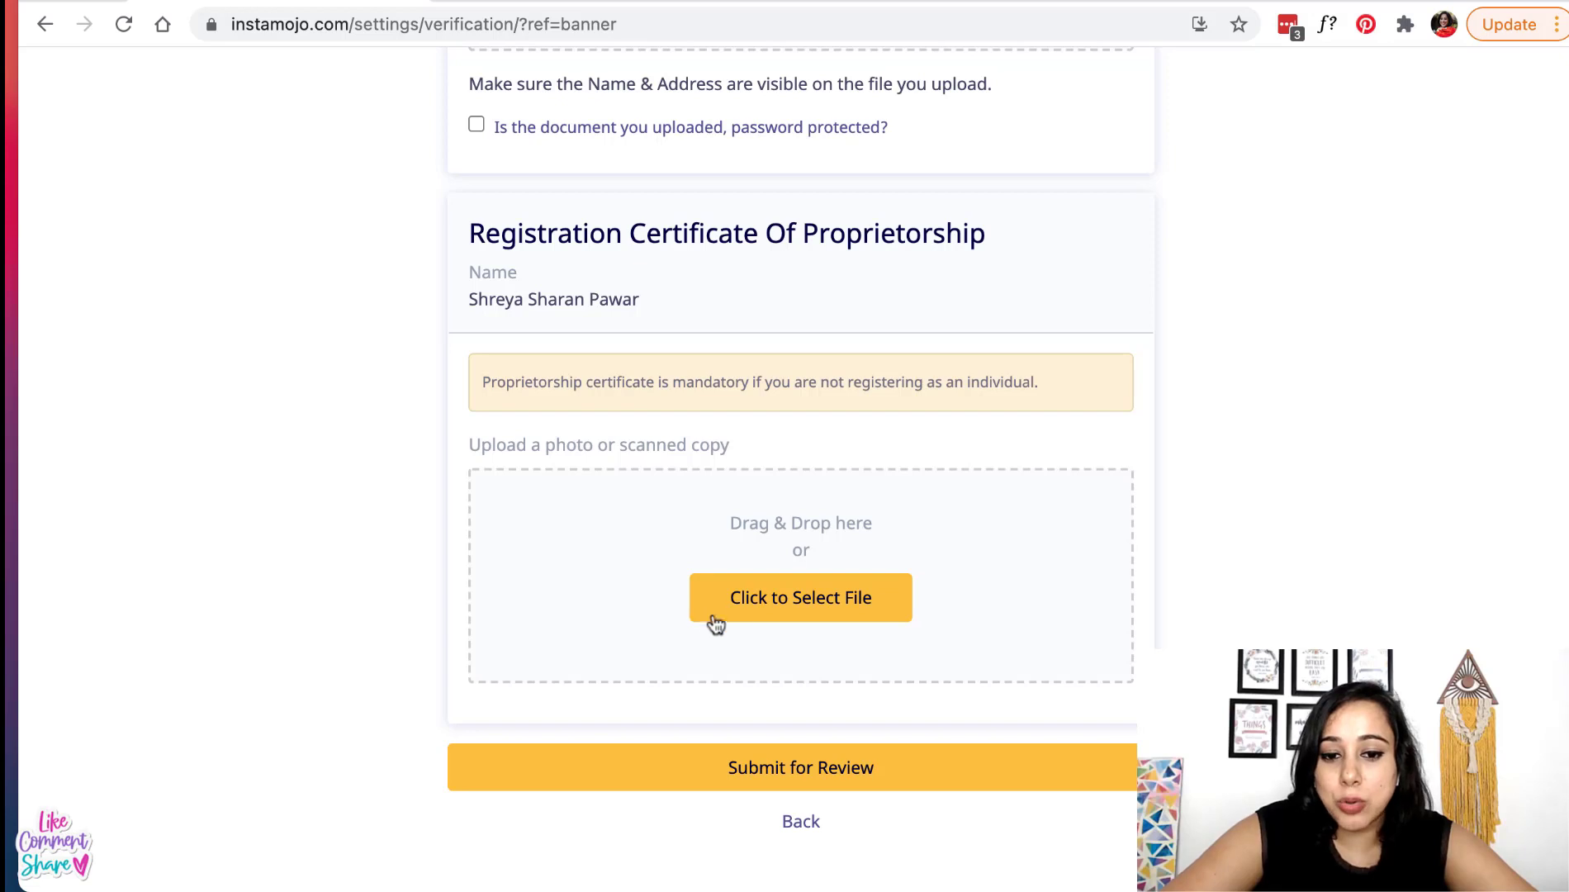
scroll(747, 698, "down", 1)
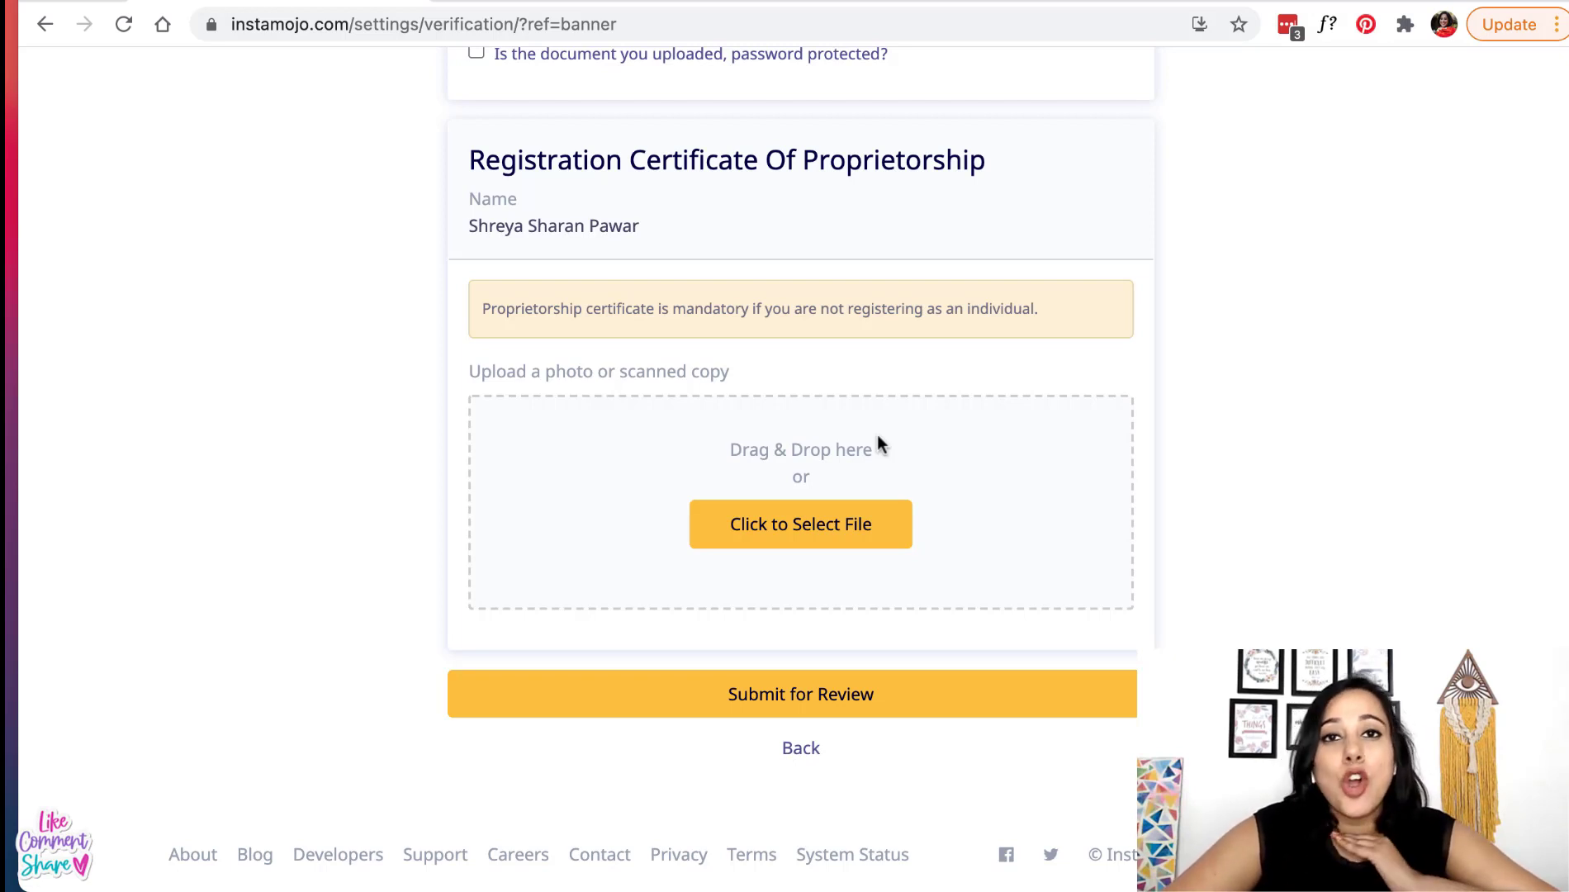
- Exit KYC back to the dashboard and open Settings from the account menu
left_click(799, 747)
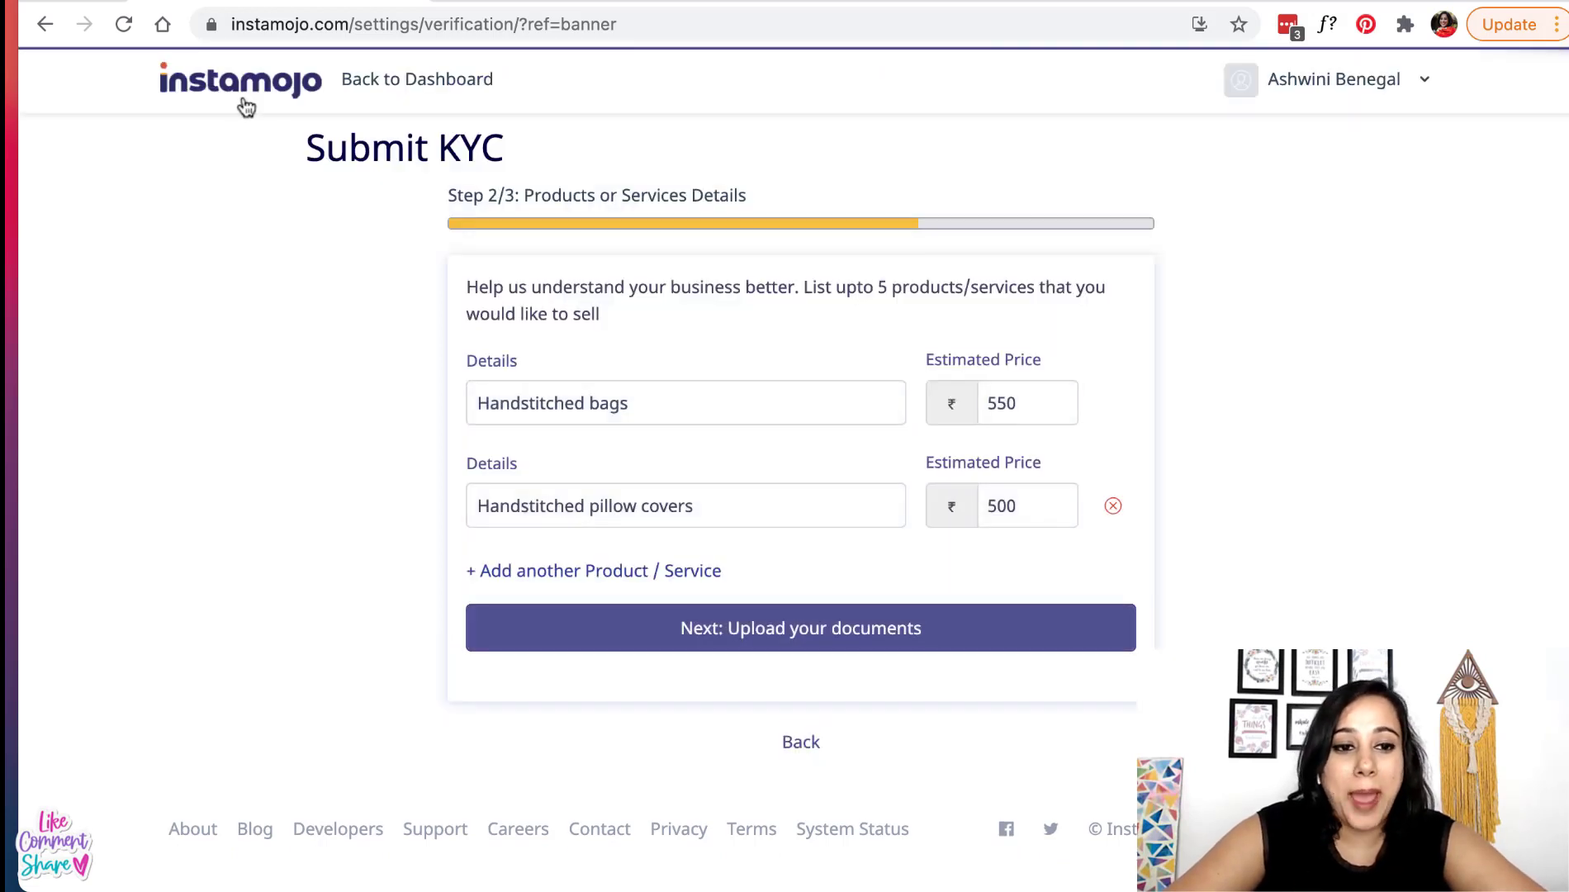
left_click(412, 83)
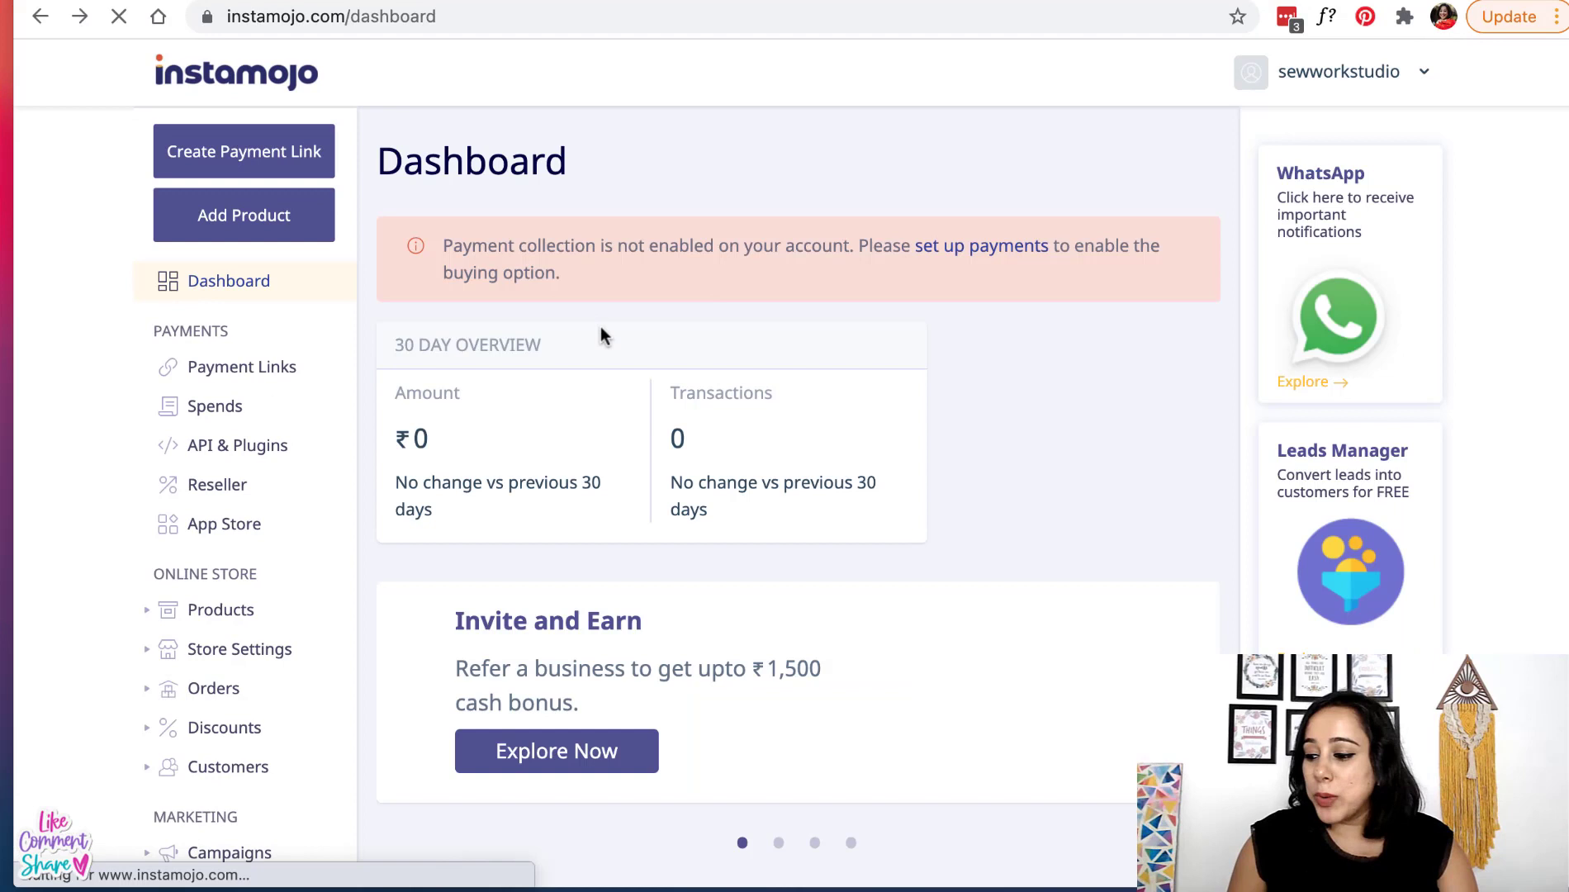
scroll(601, 326, "down", 1)
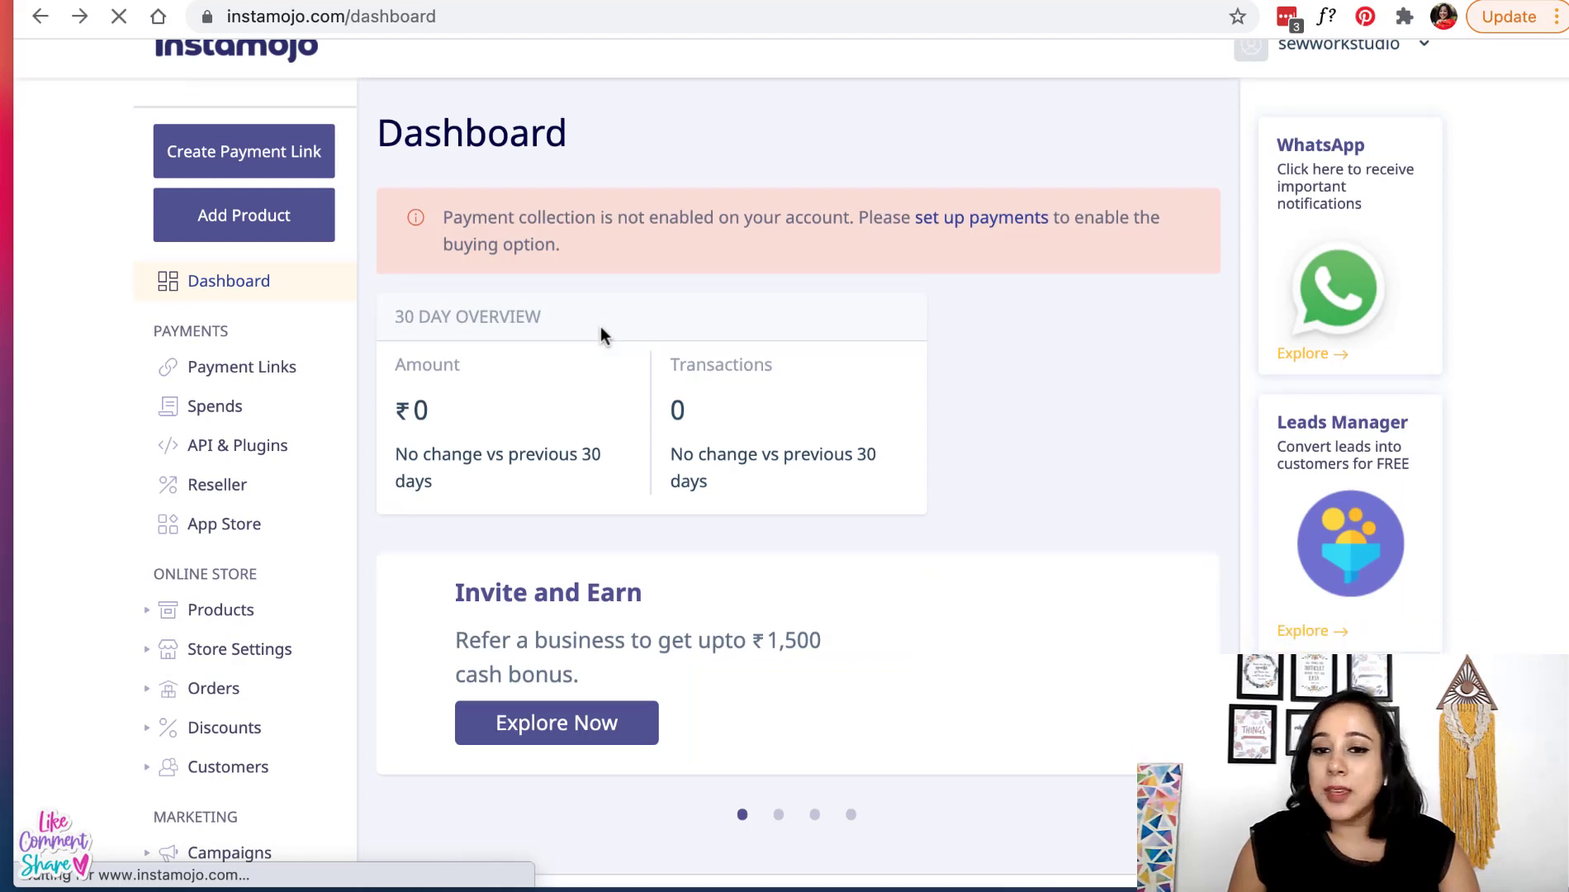
scroll(600, 326, "up", 1)
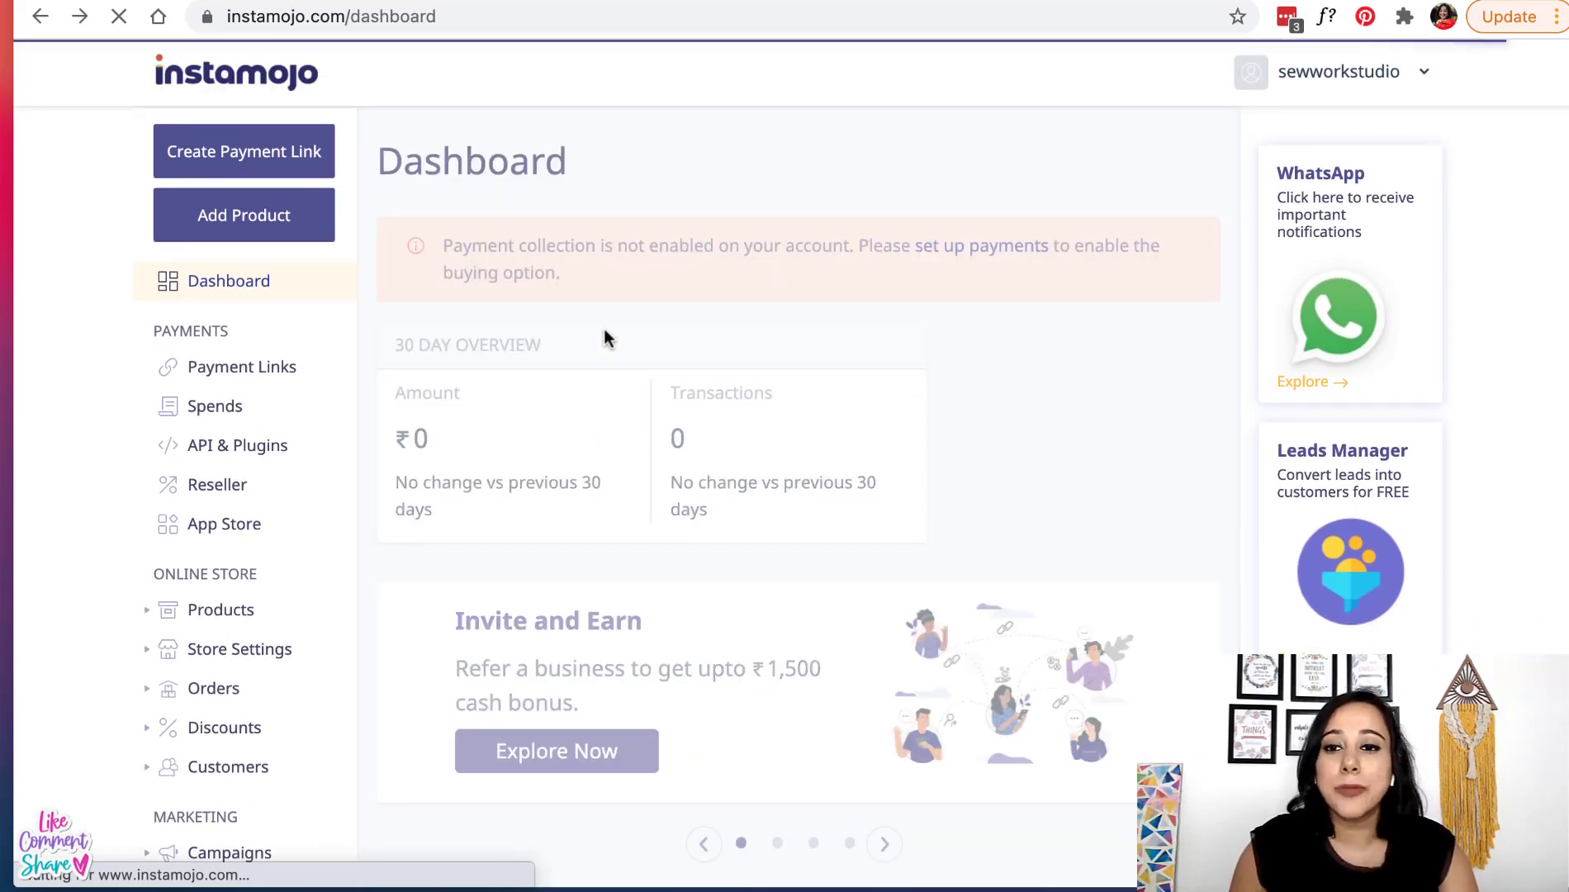
left_click(1420, 81)
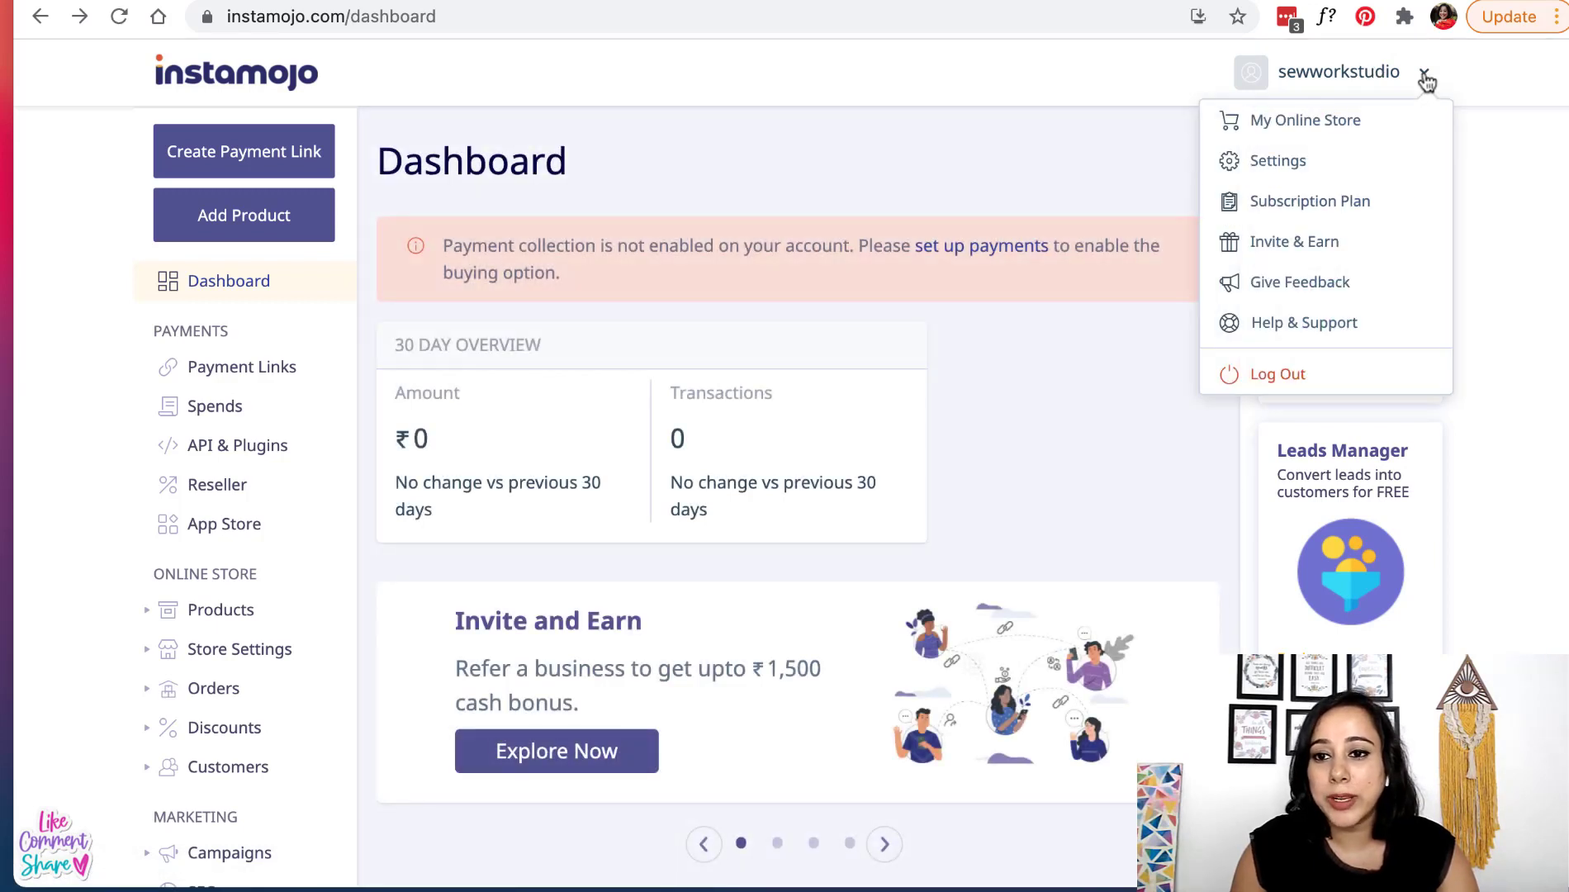
left_click(1339, 164)
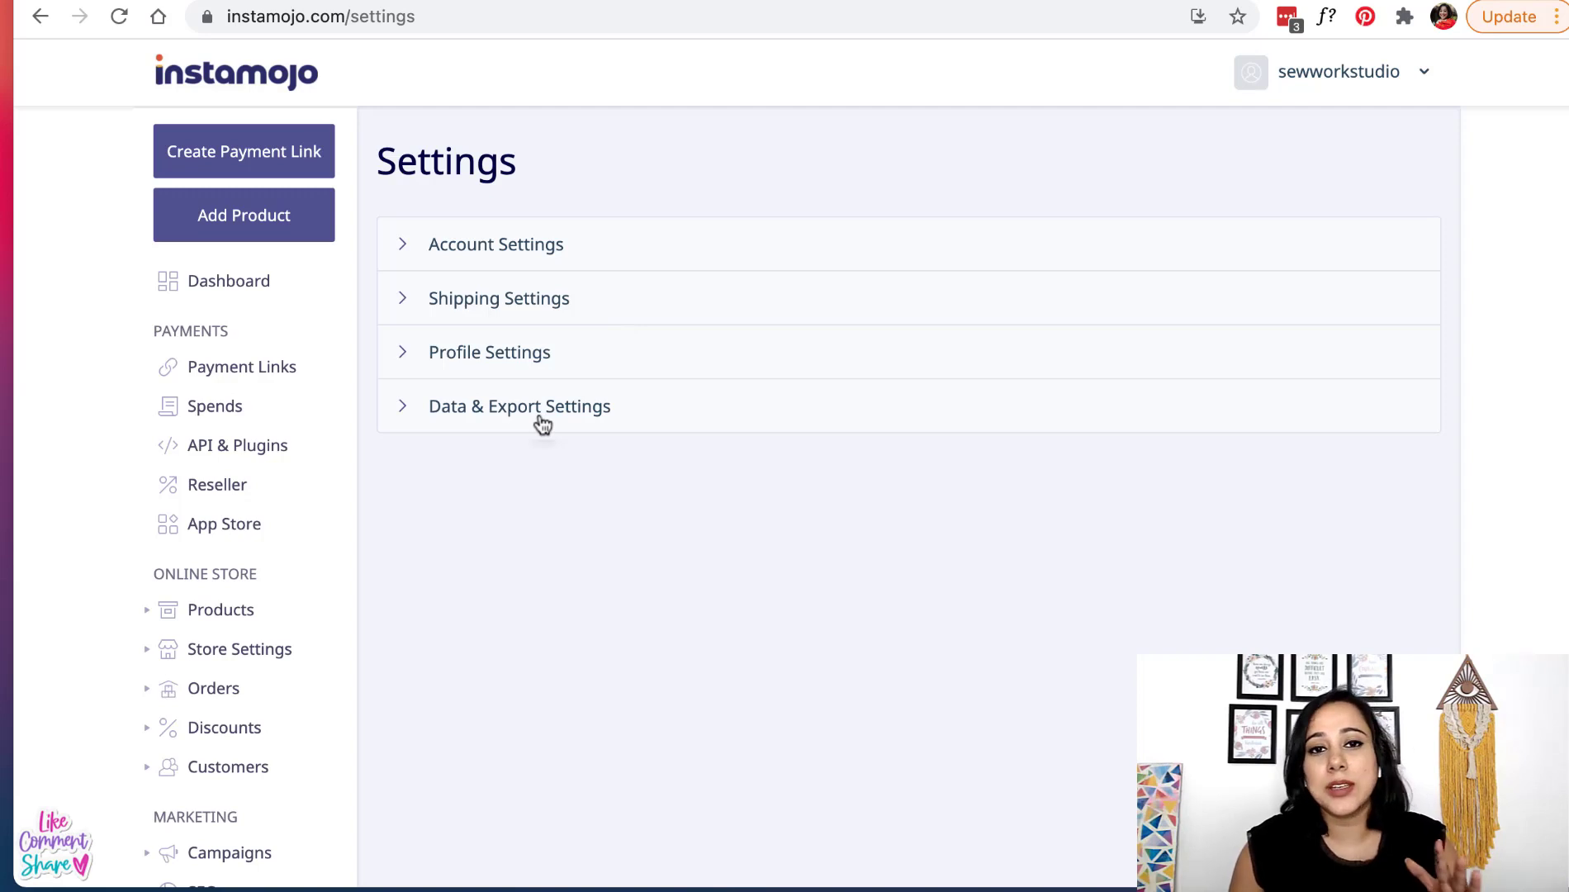
- Expand Account Settings and copy the Online Store URL
left_click(508, 264)
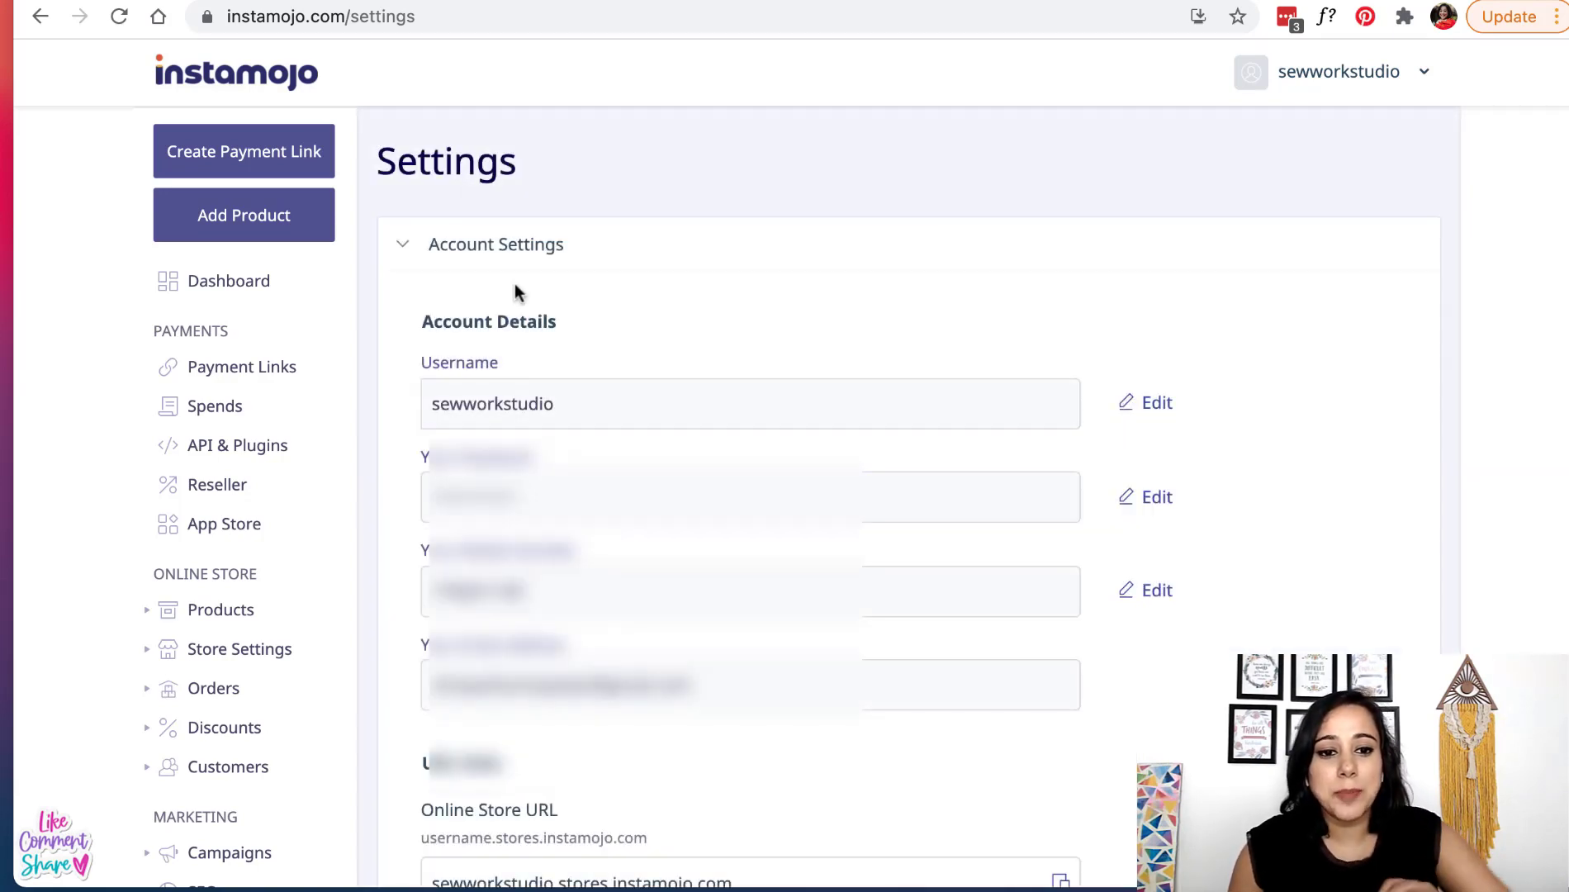
scroll(508, 611, "down", 3)
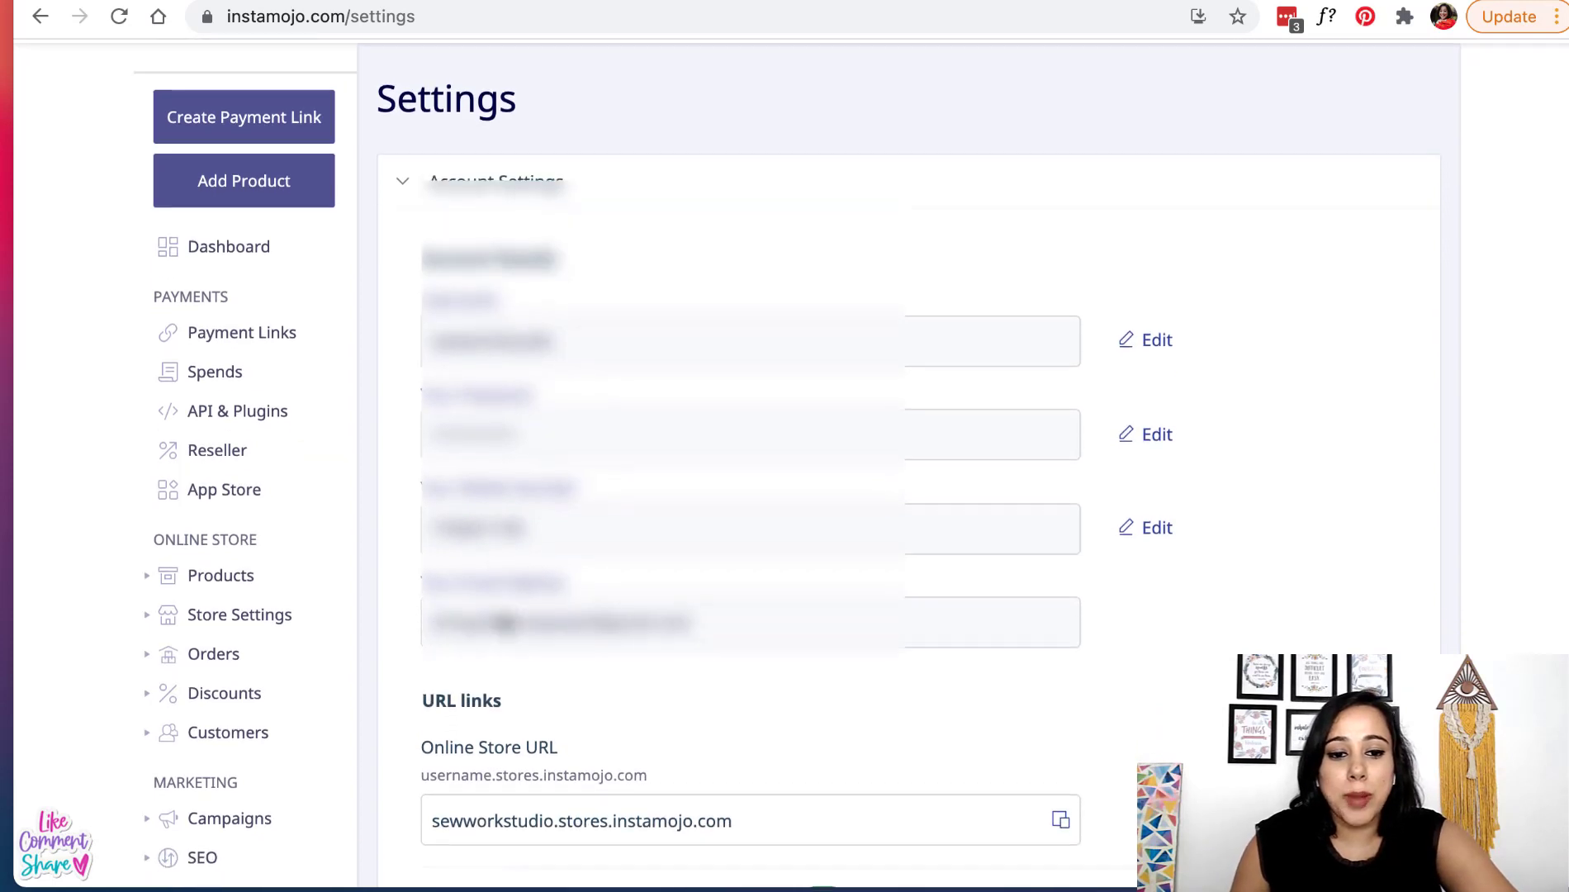
scroll(534, 640, "down", 1)
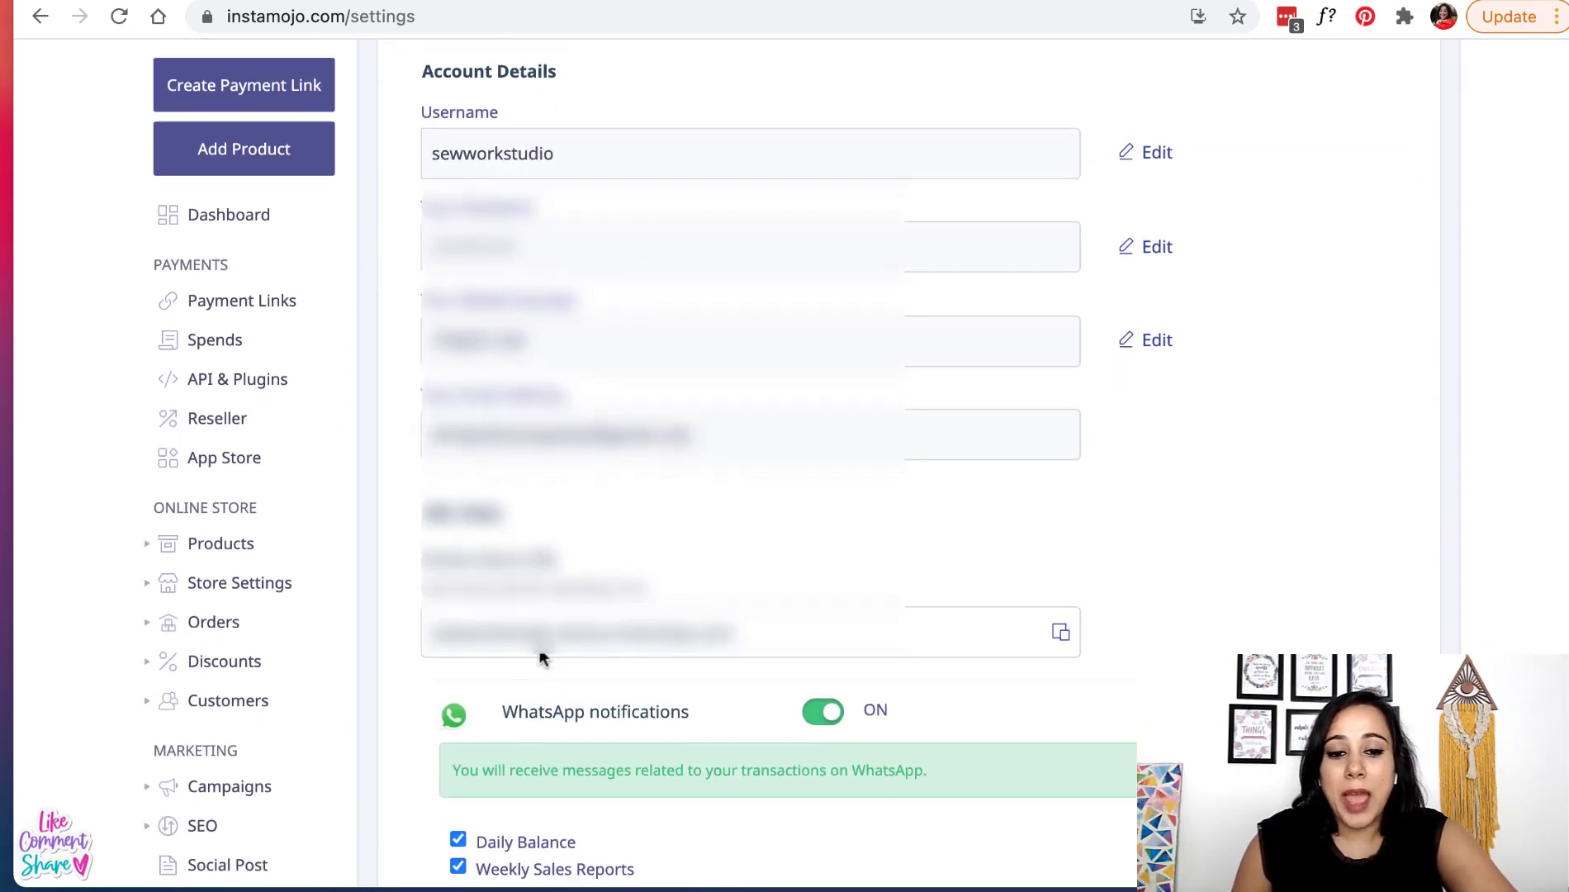
left_click(534, 640)
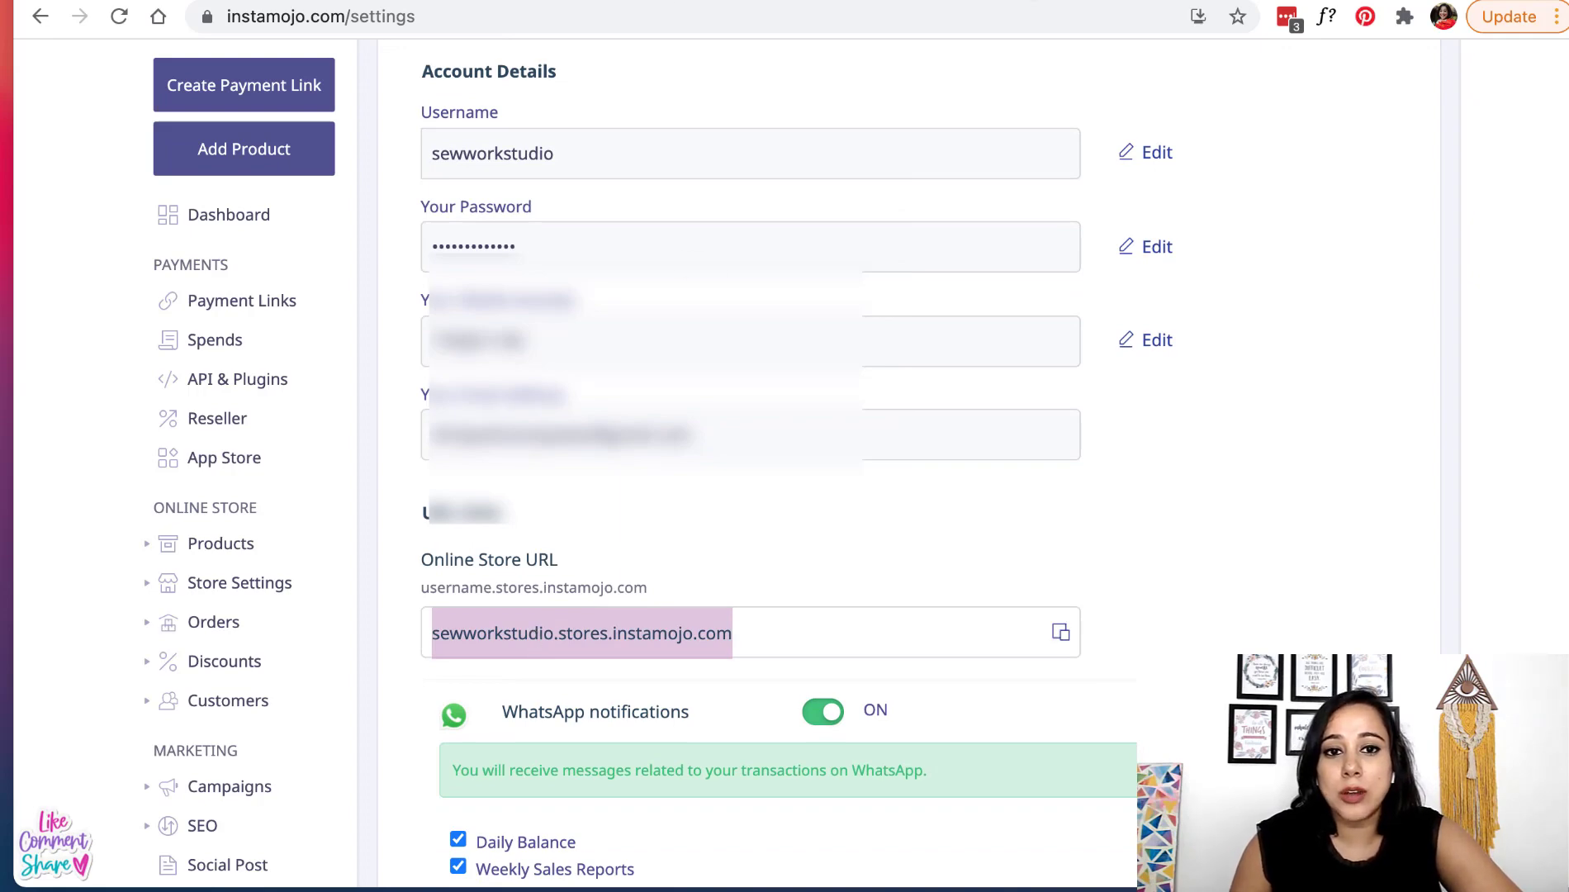
- View the live store page, then return and expand Shipping Settings
left_click(495, 0)
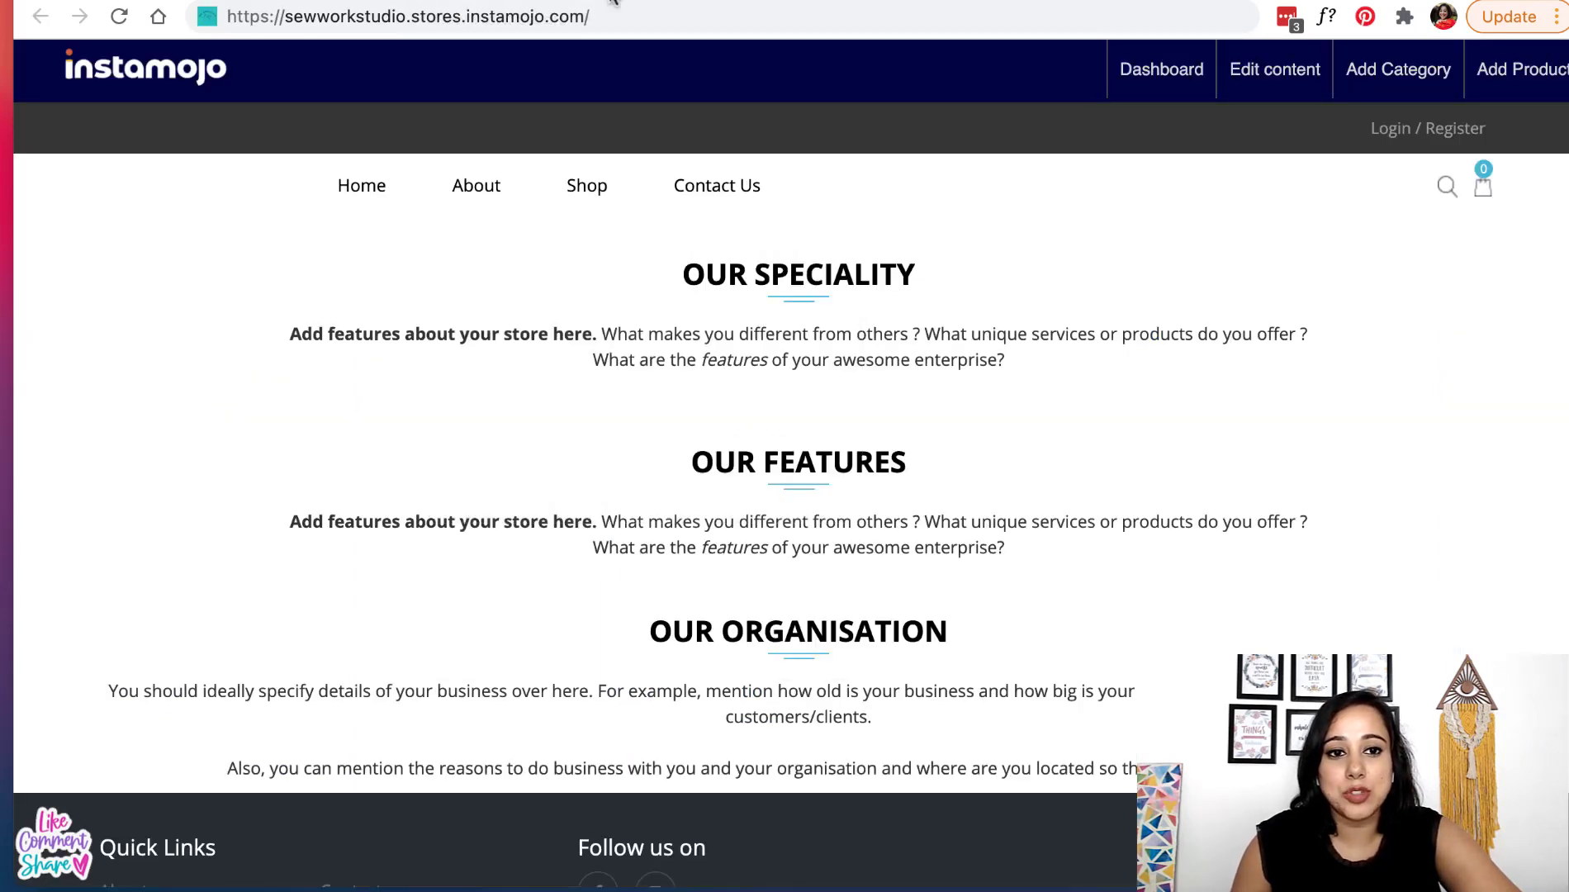
scroll(706, 396, "down", 3)
scroll(709, 401, "up", 3)
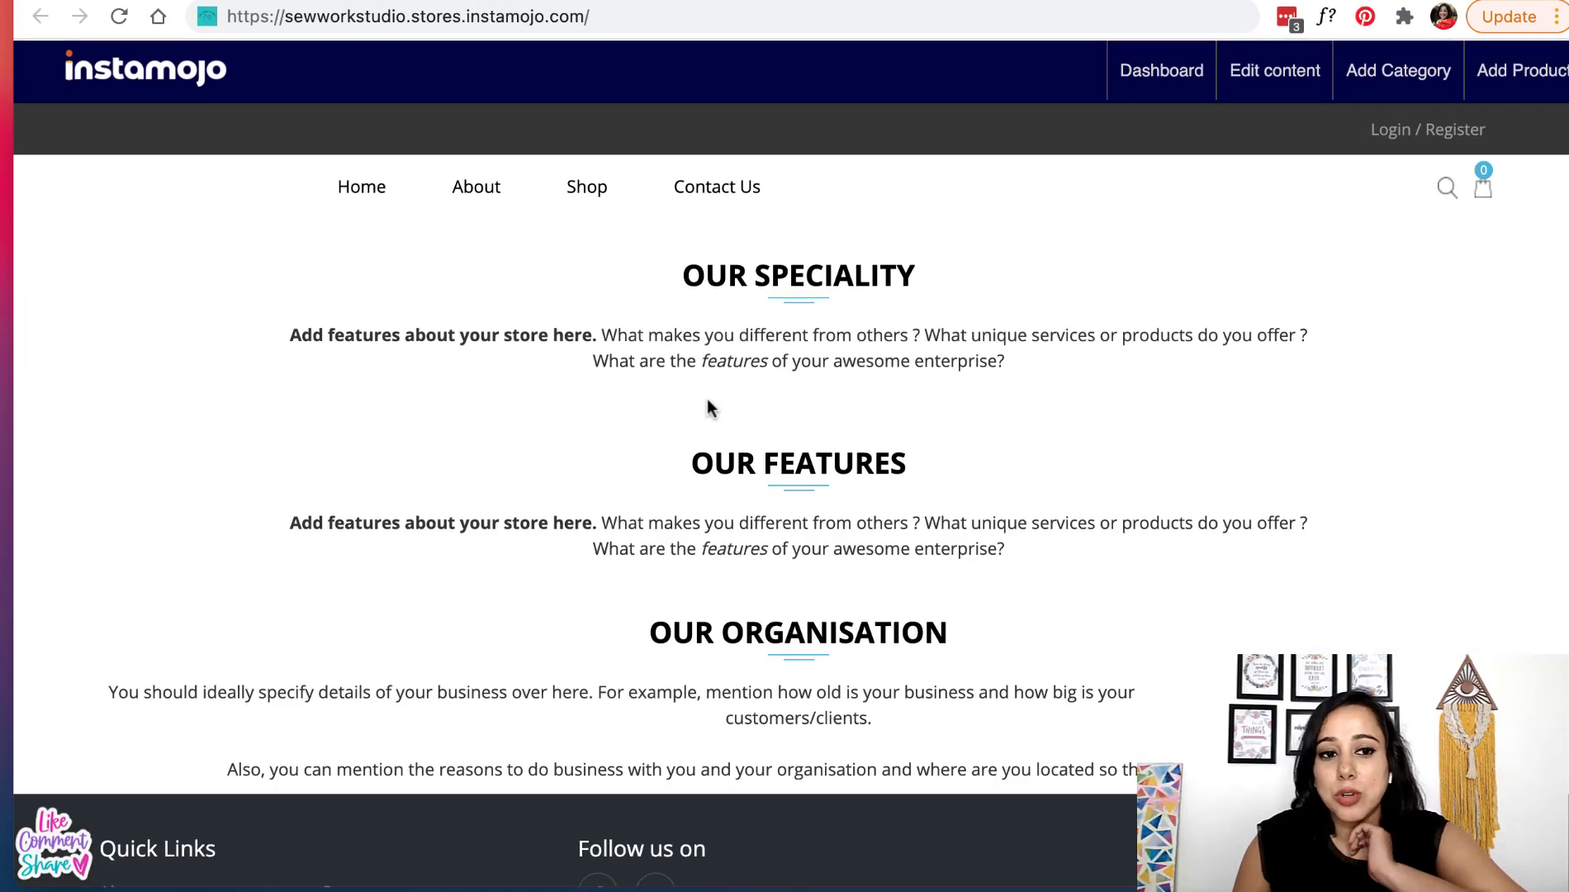
left_click(206, 1)
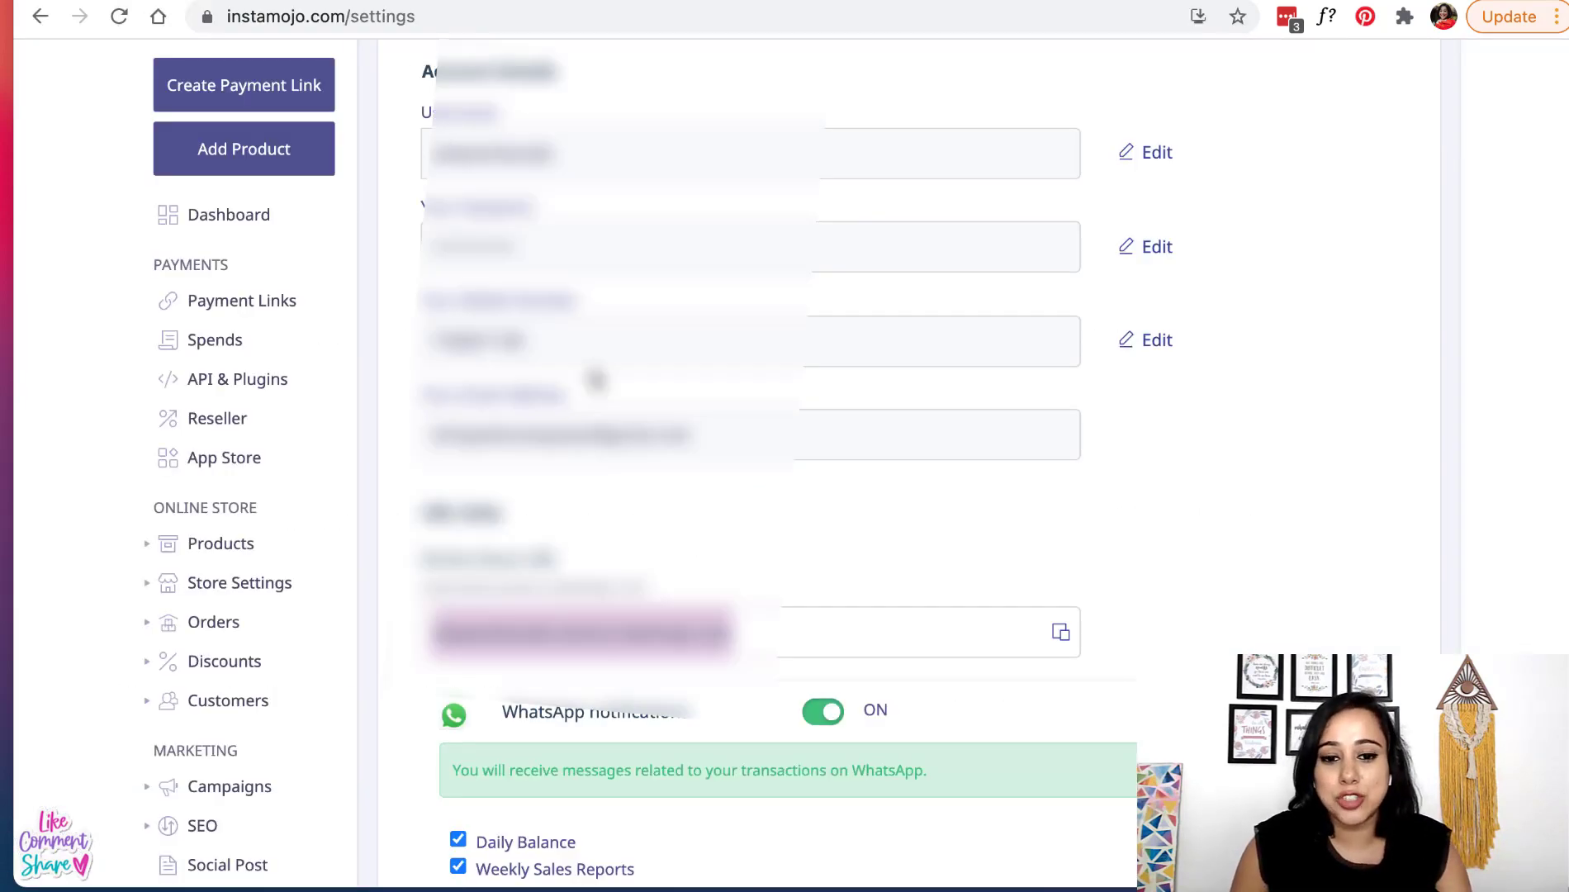
scroll(596, 380, "down", 5)
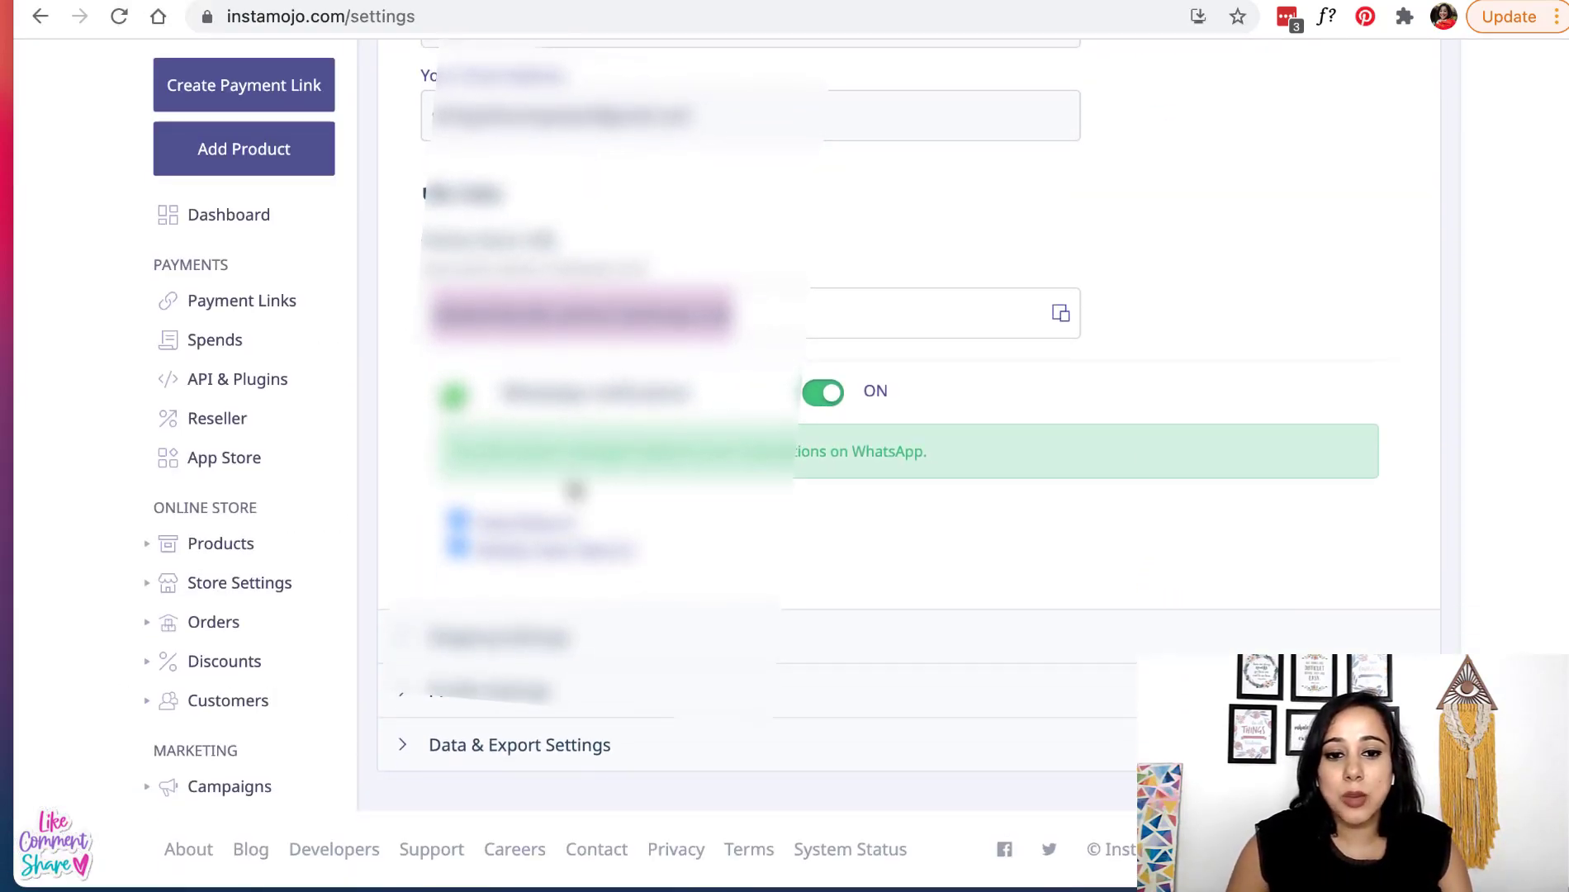
left_click(479, 651)
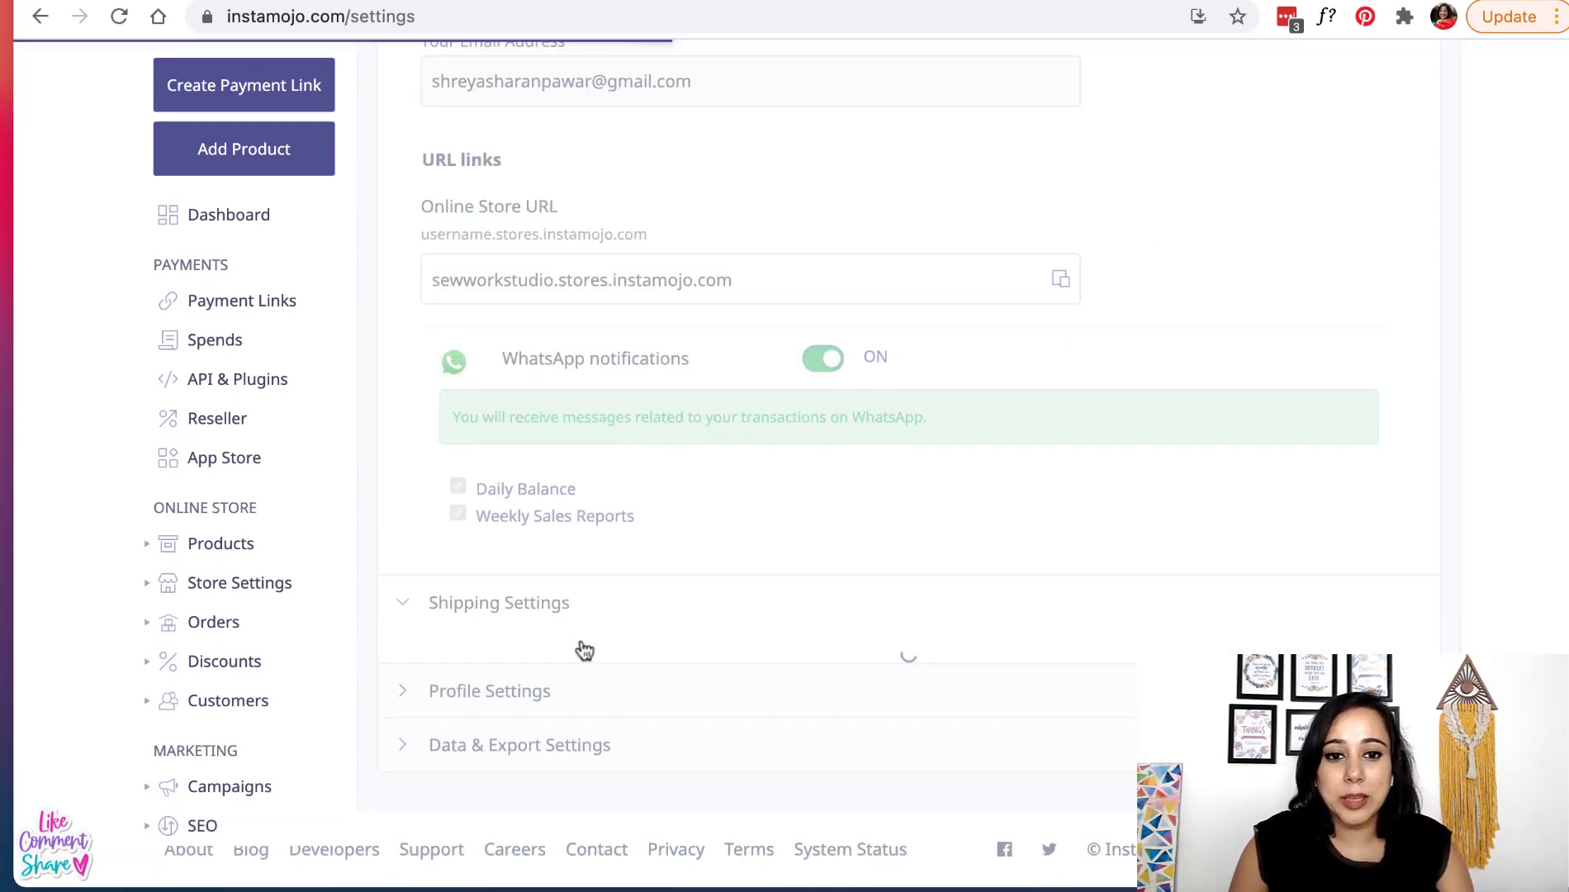
- Turn on domestic shipping and save All India as the shipping area, leaving international shipping off
scroll(714, 653, "down", 4)
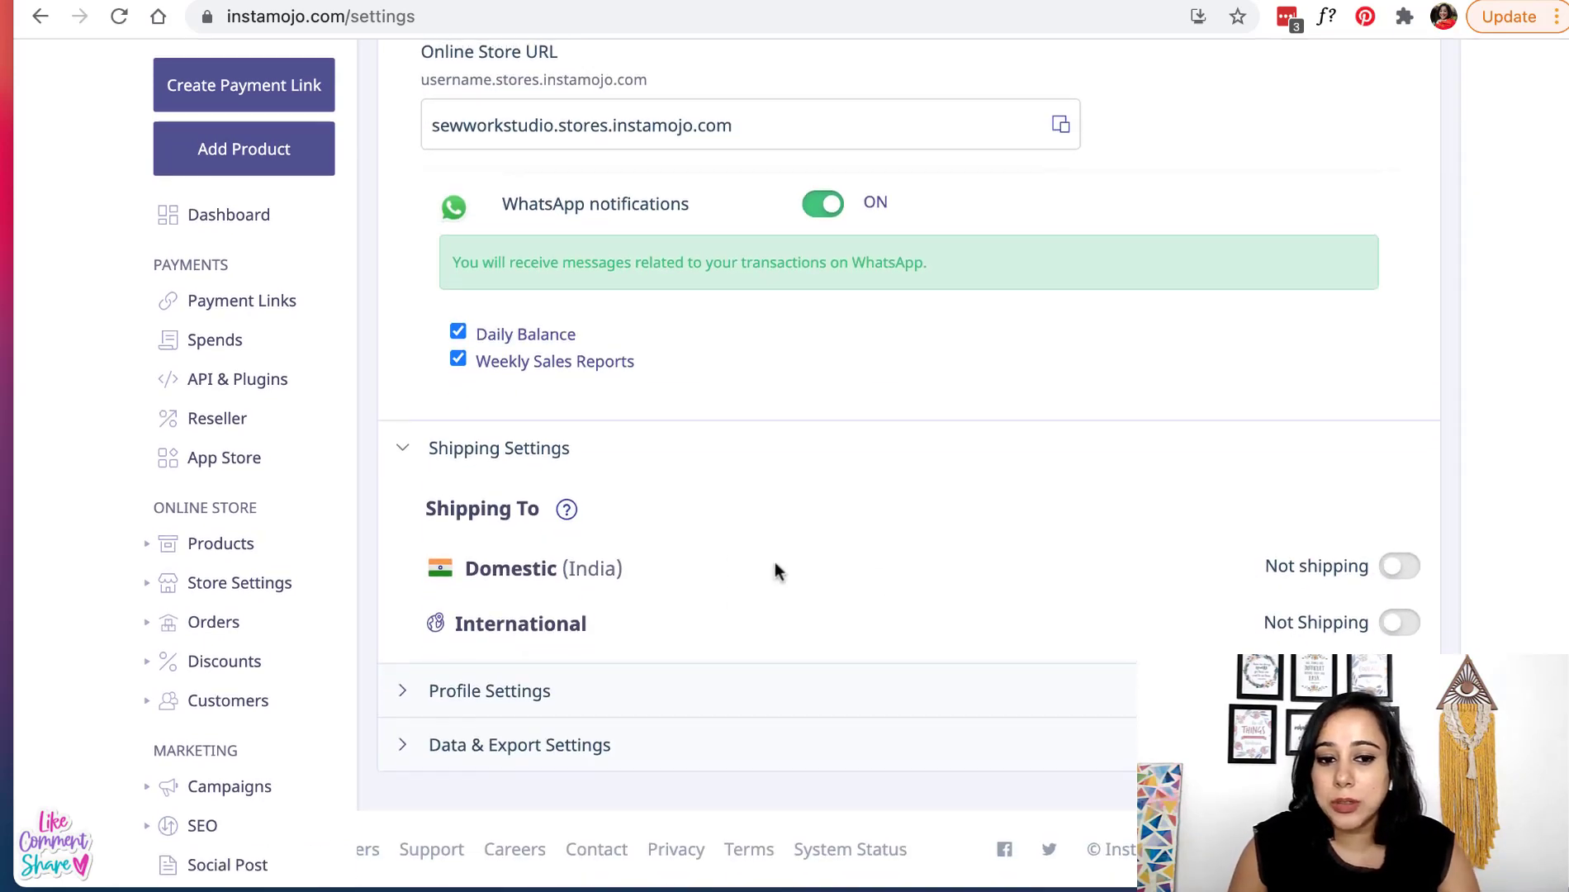
left_click(1409, 566)
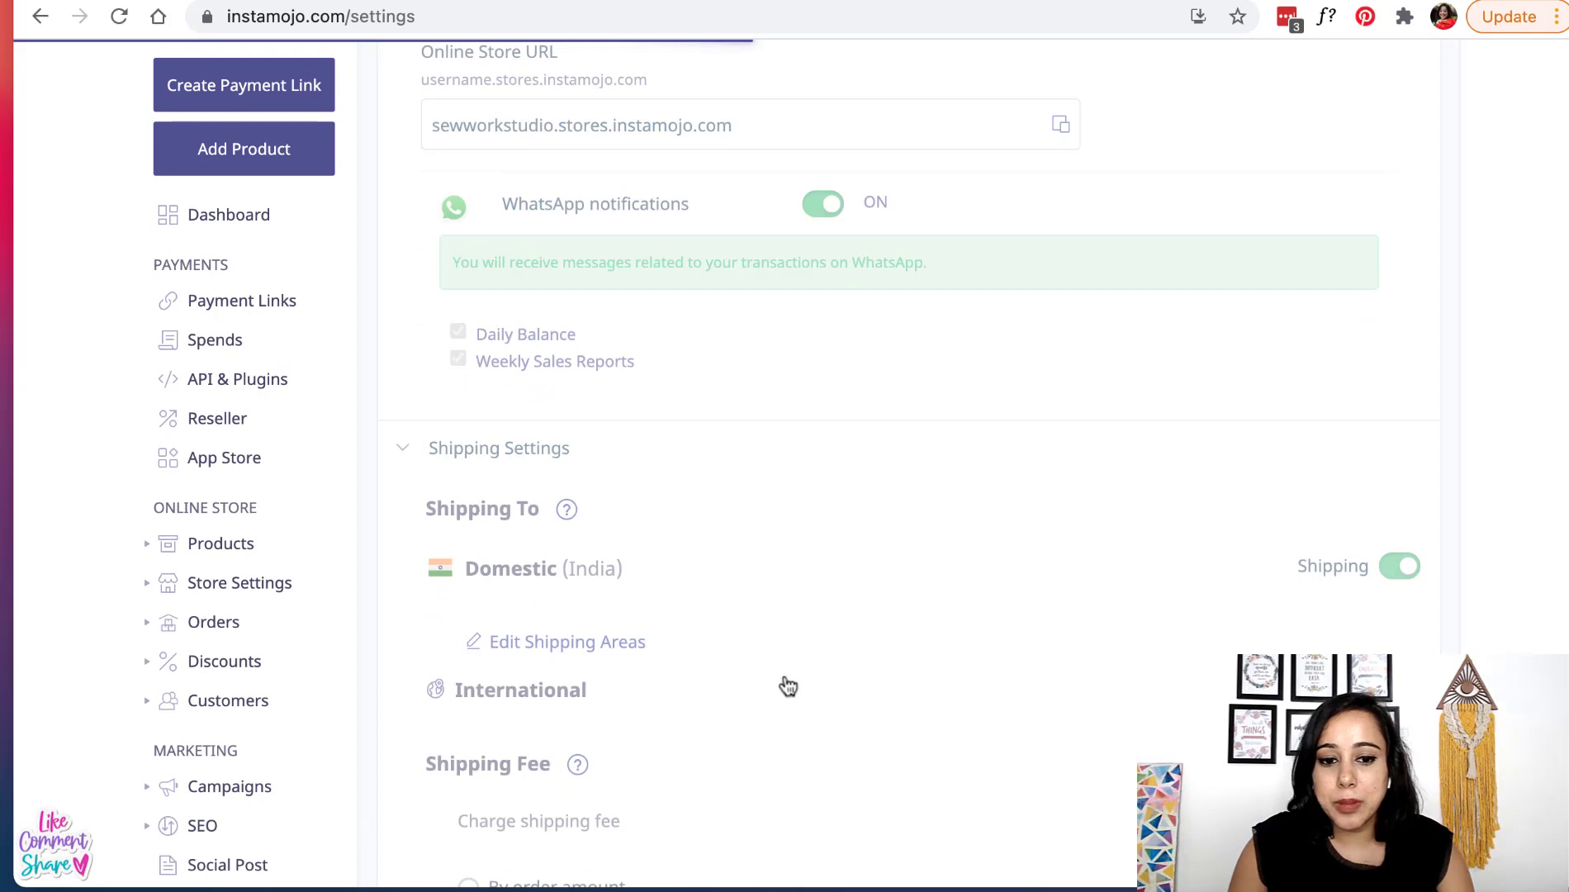
scroll(785, 682, "down", 3)
scroll(785, 677, "down", 3)
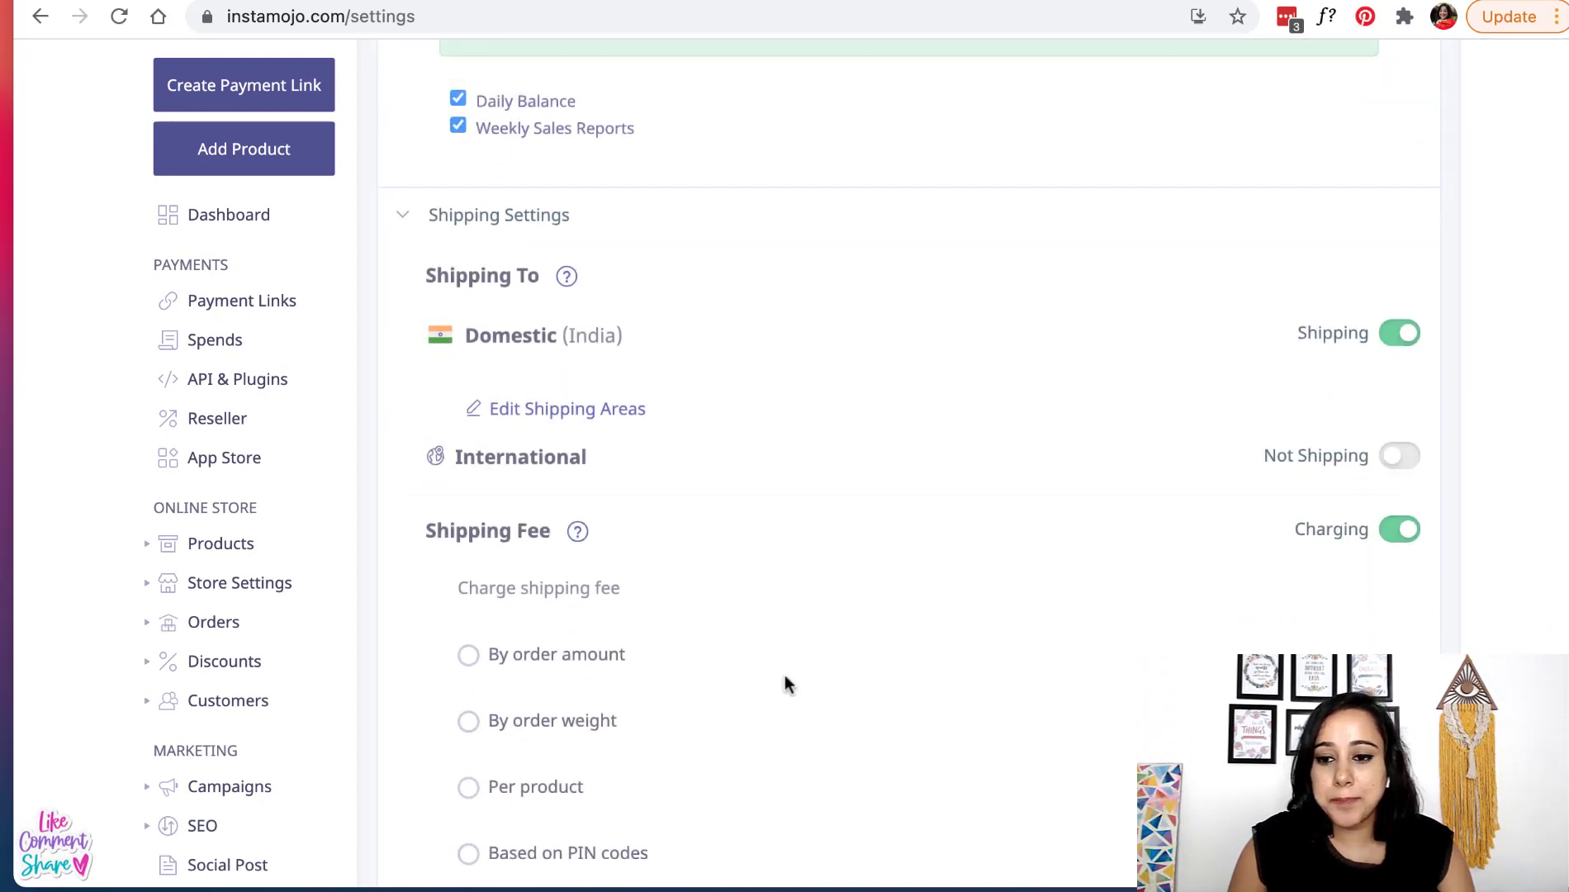
scroll(785, 682, "down", 1)
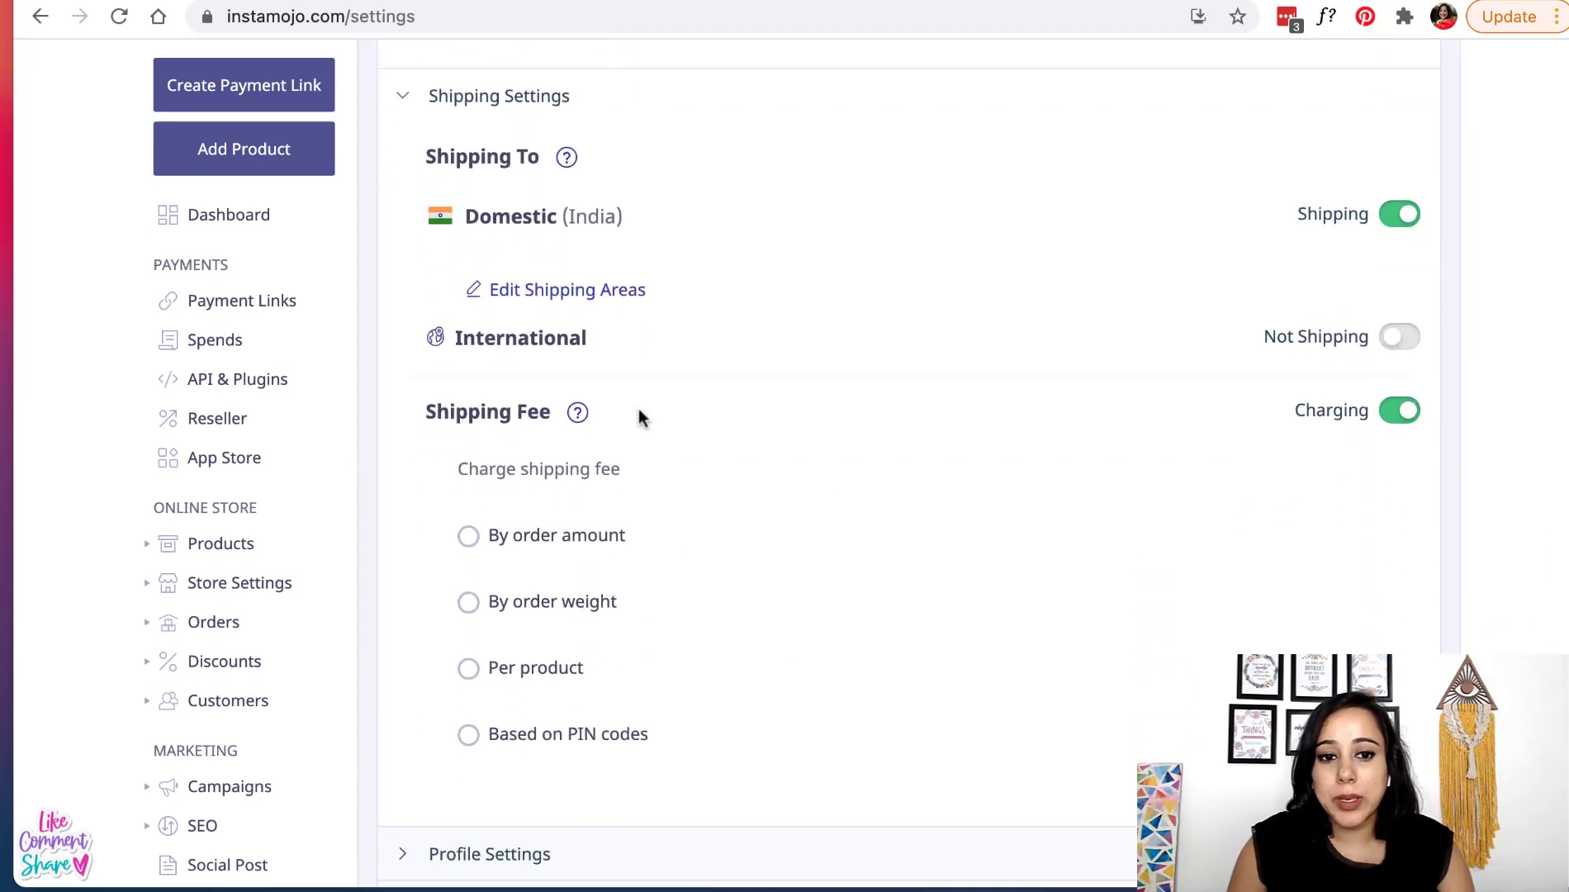
left_click(584, 291)
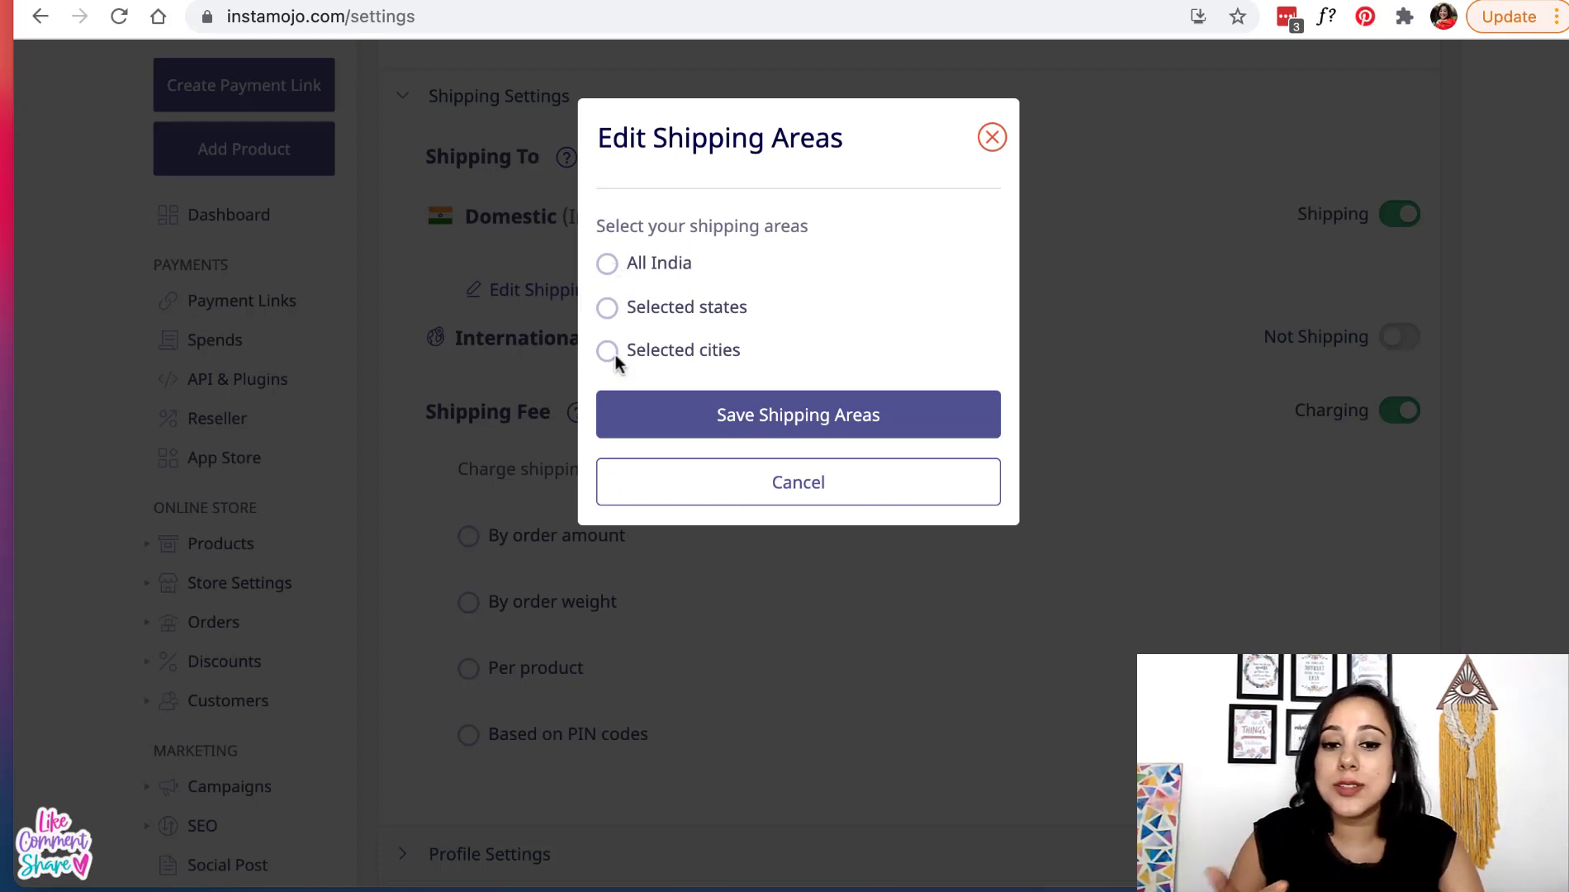
left_click(607, 264)
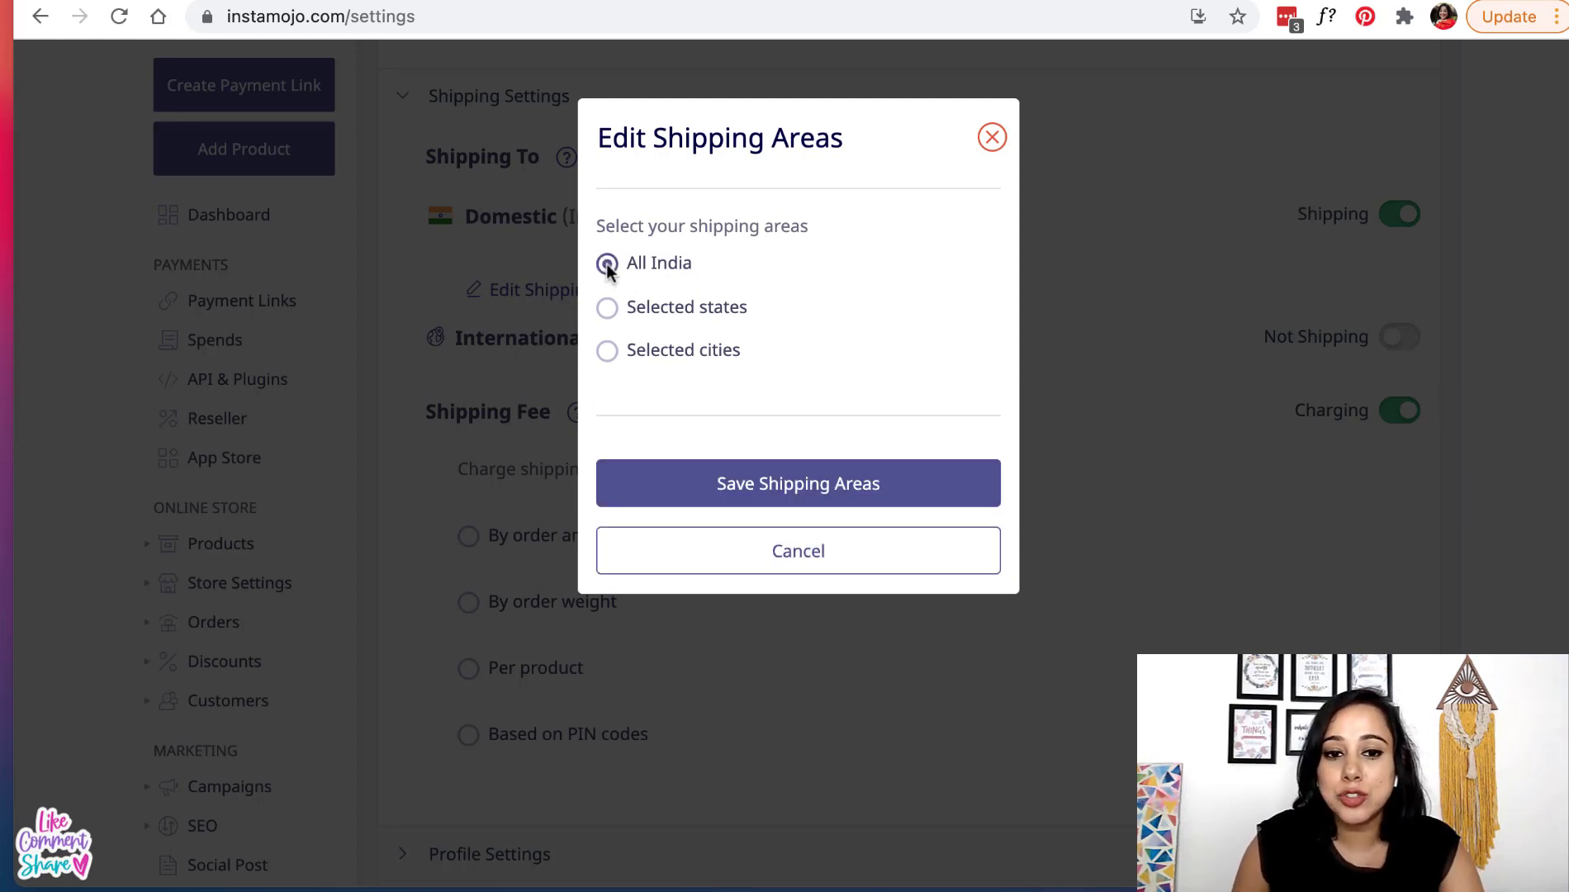
left_click(797, 489)
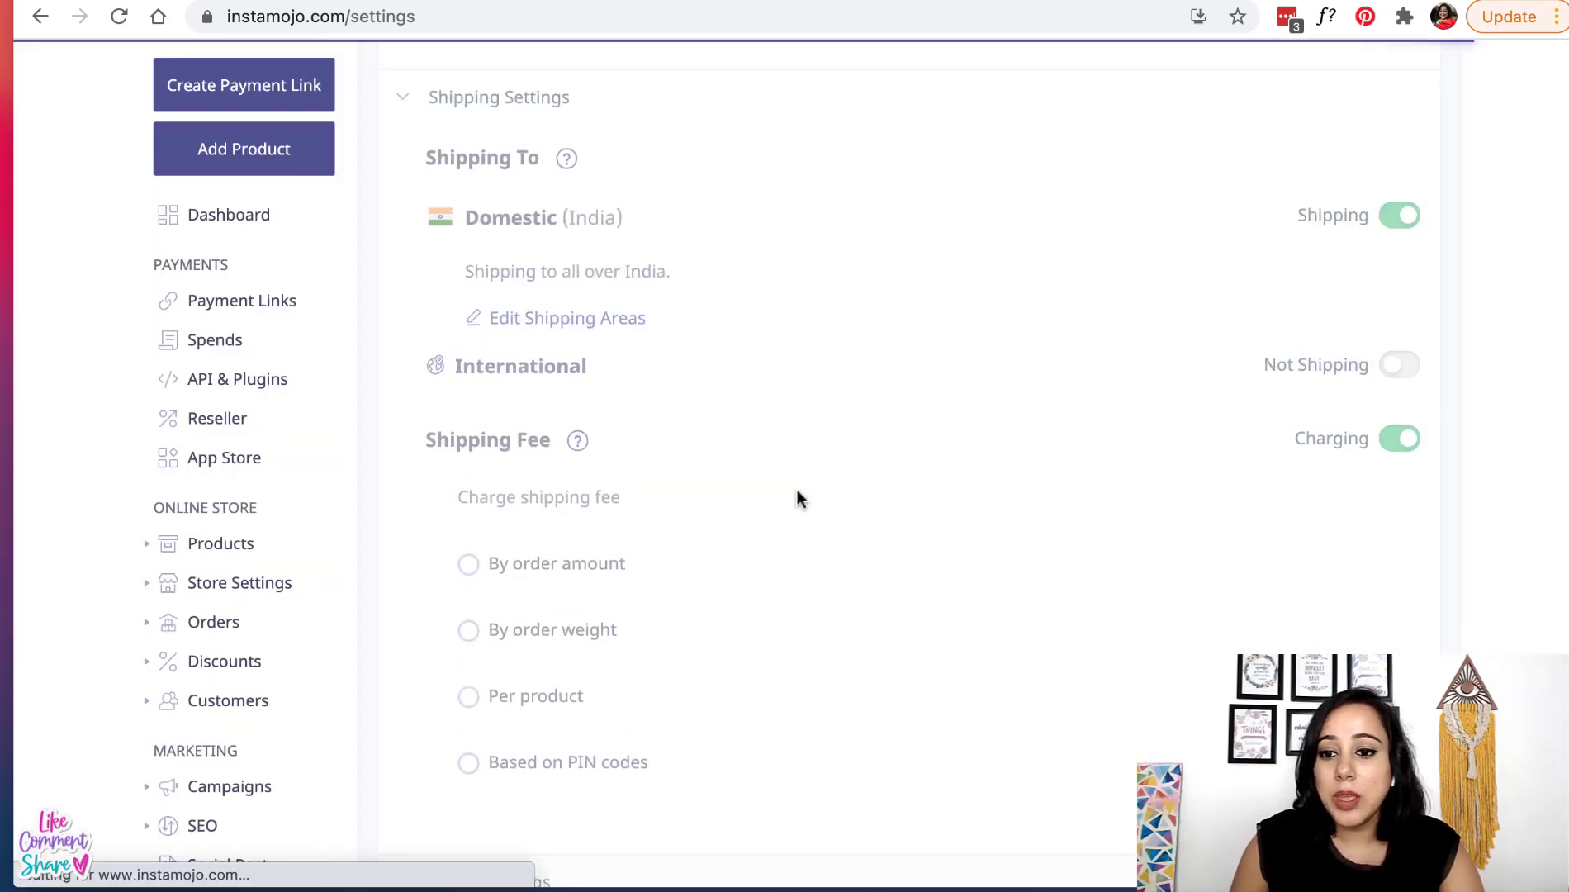
scroll(741, 589, "down", 2)
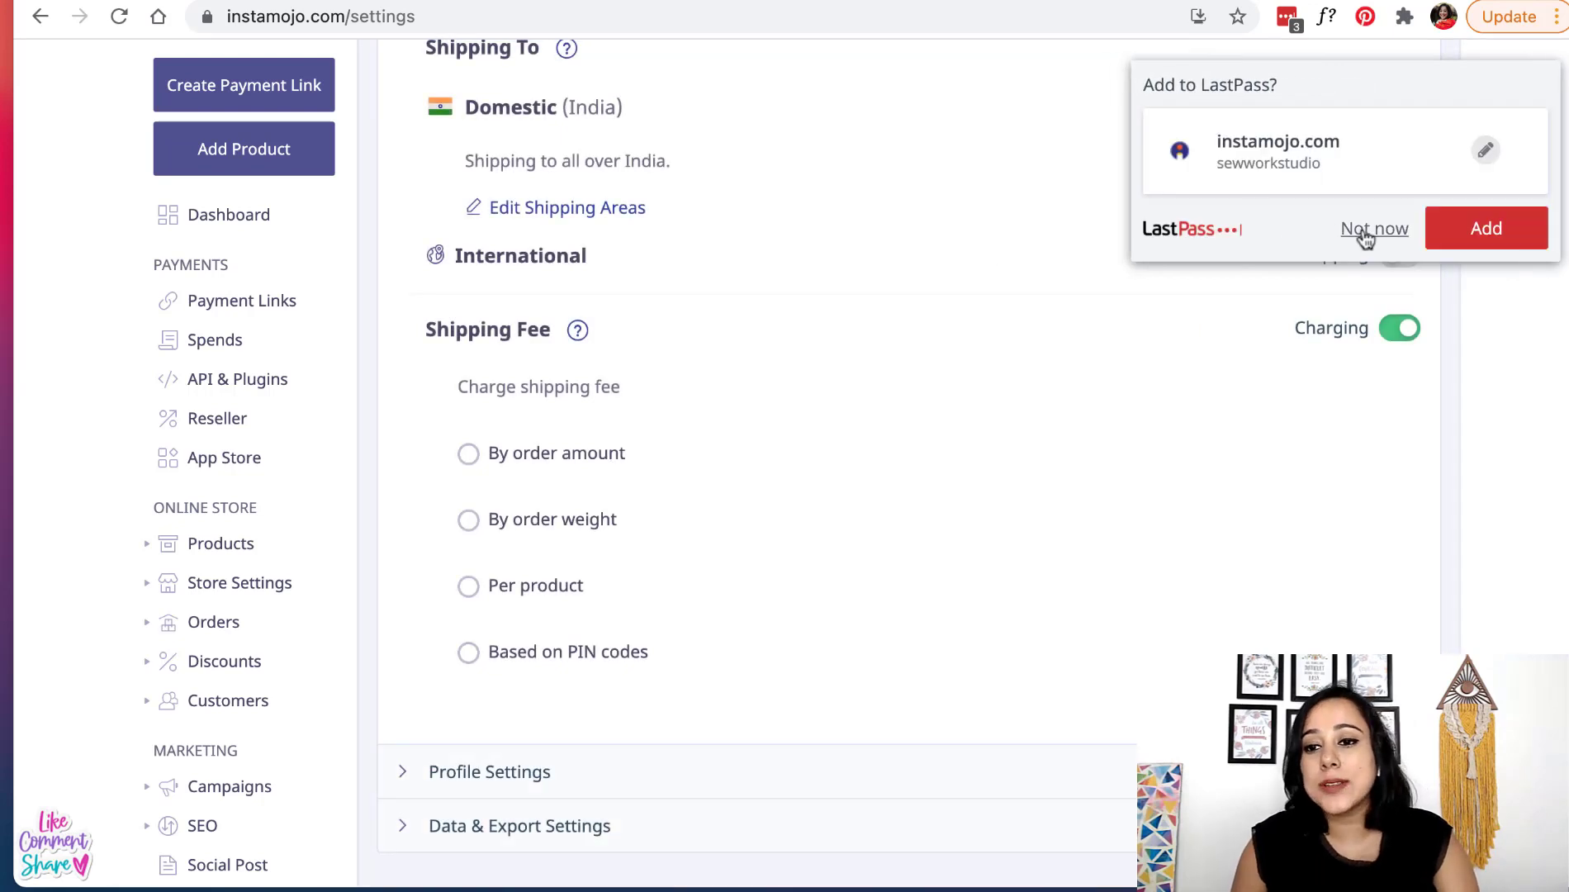
left_click(1363, 234)
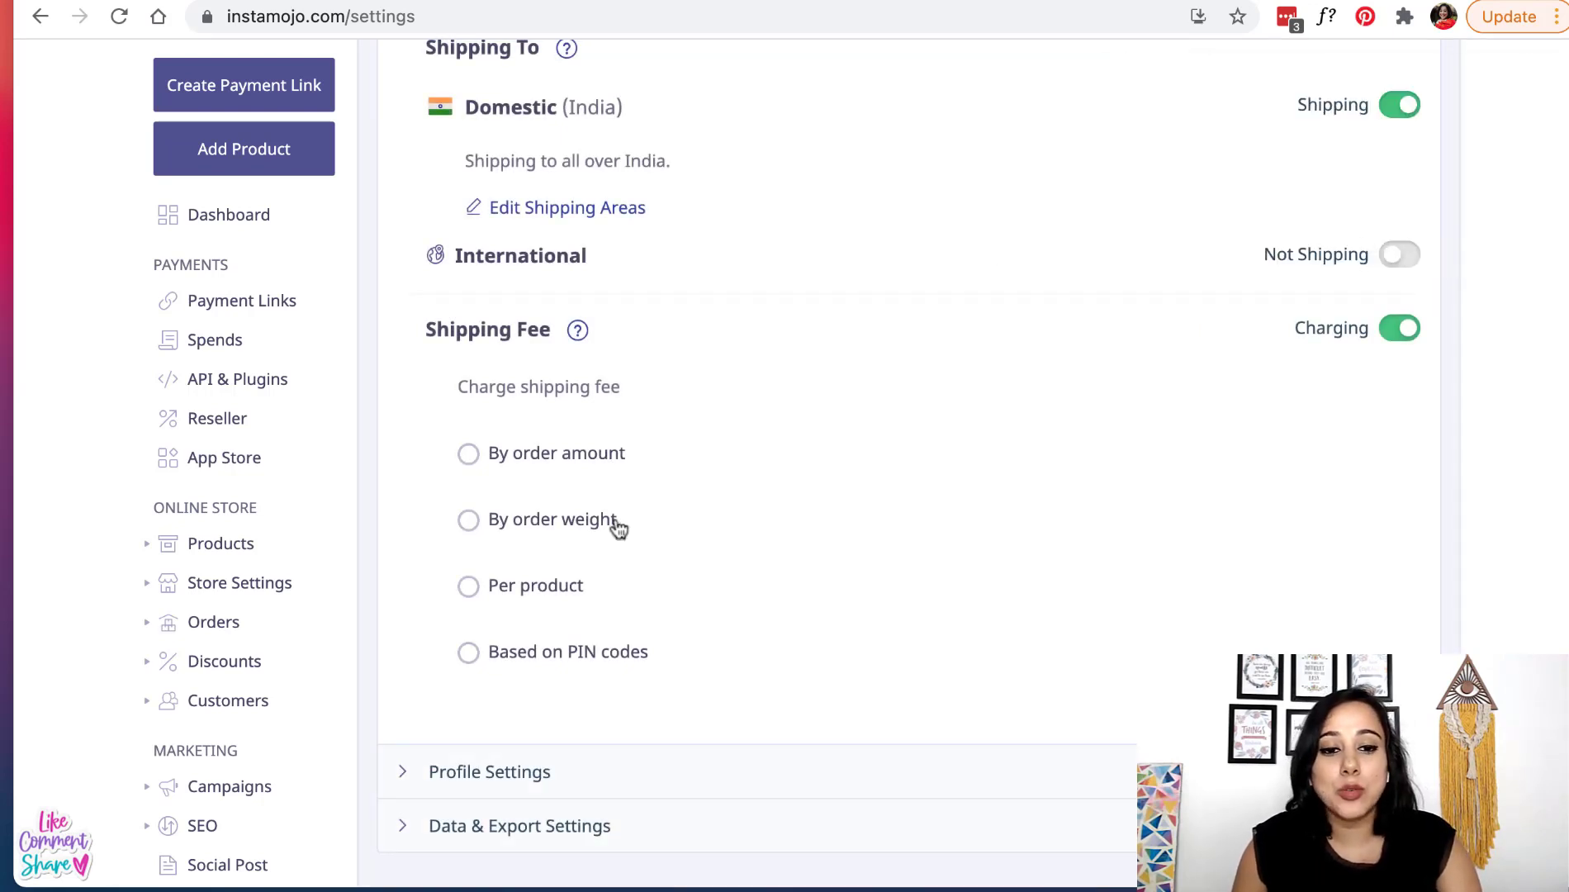
- Add a shipping fee tier by order amount: ₹70 for orders from ₹1 to ₹999
left_click(468, 455)
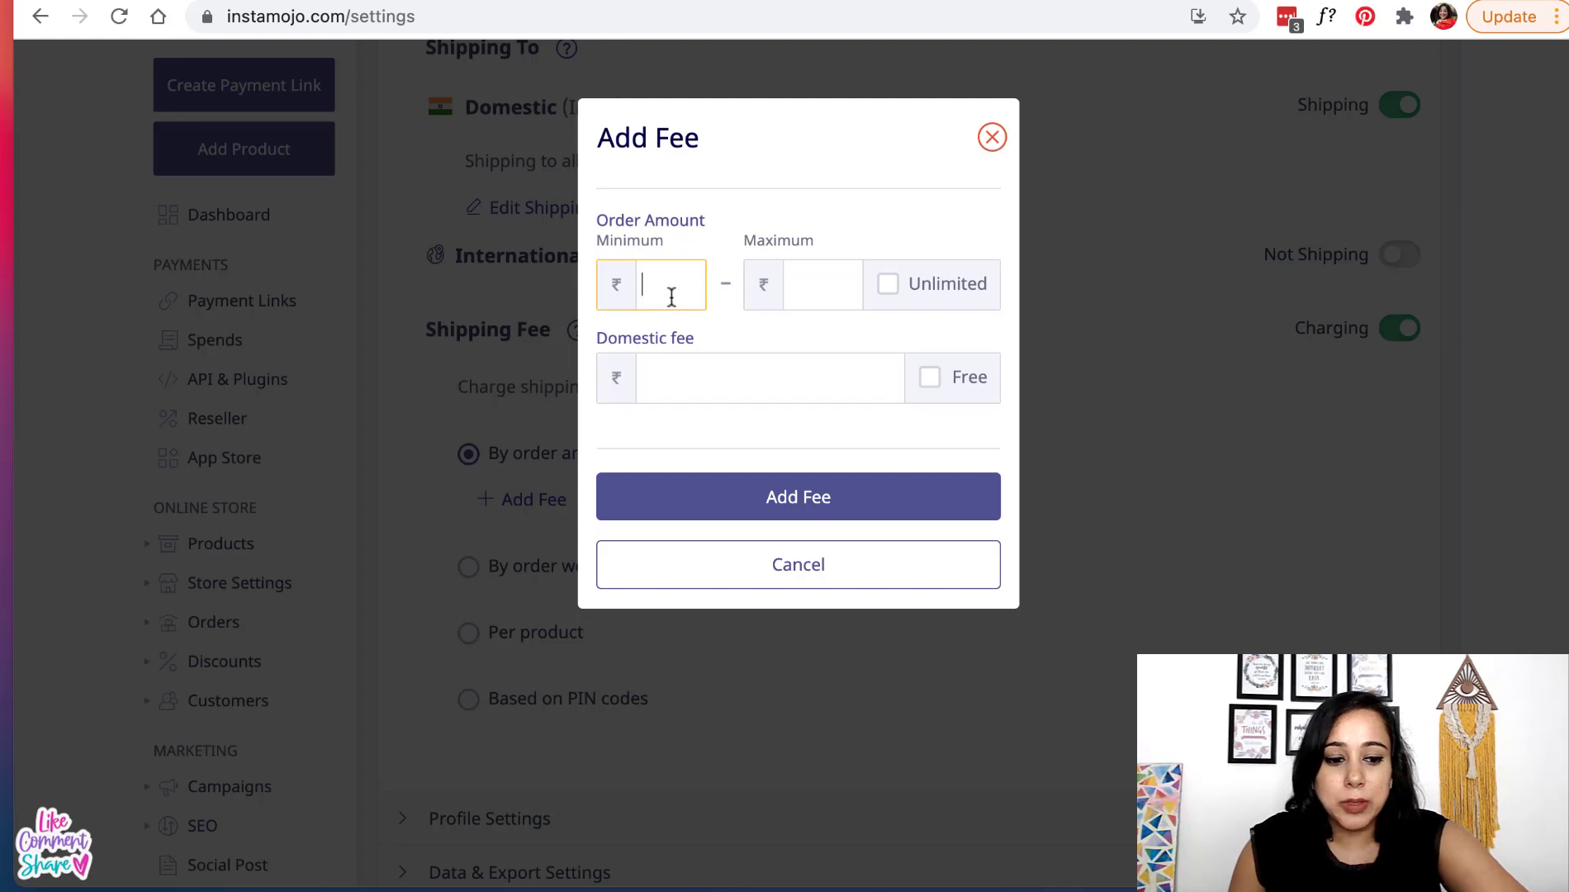
type("1")
left_click(831, 284)
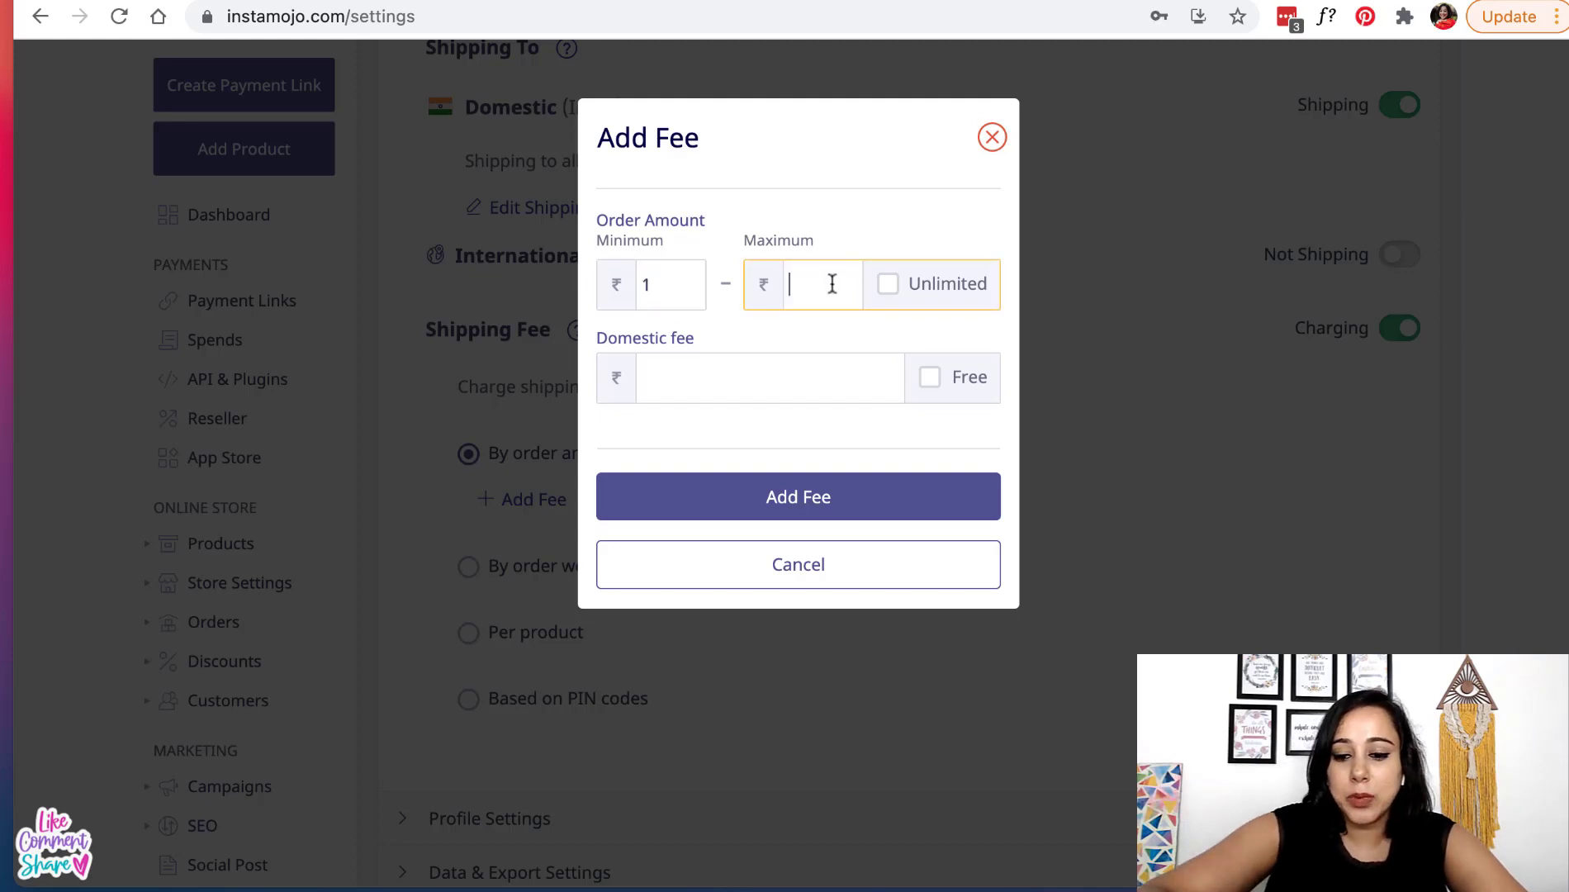
type("999")
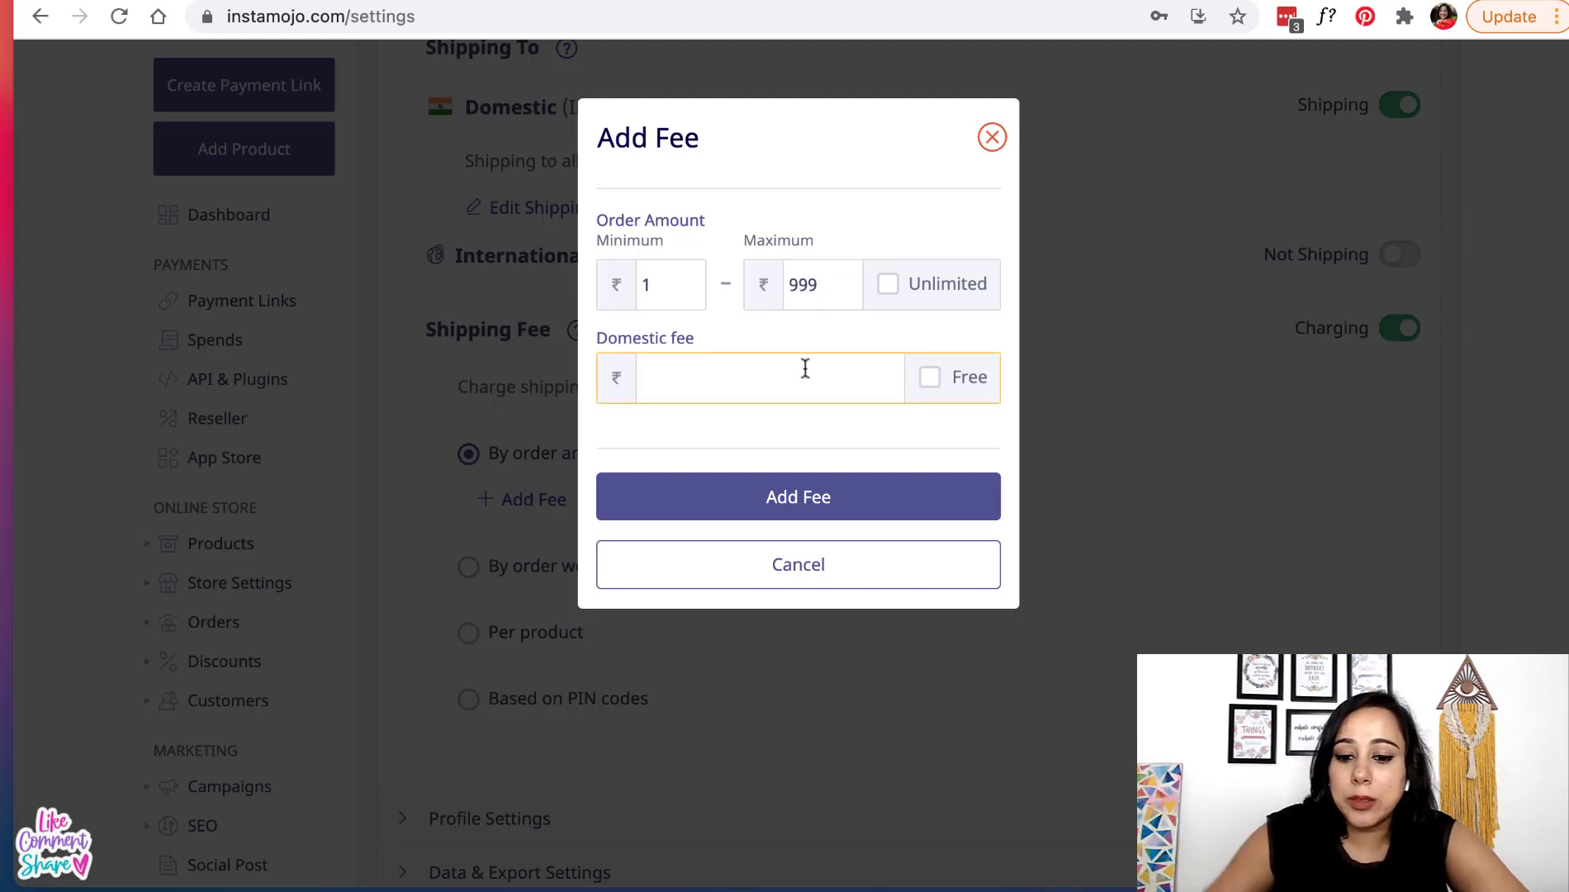
type("70")
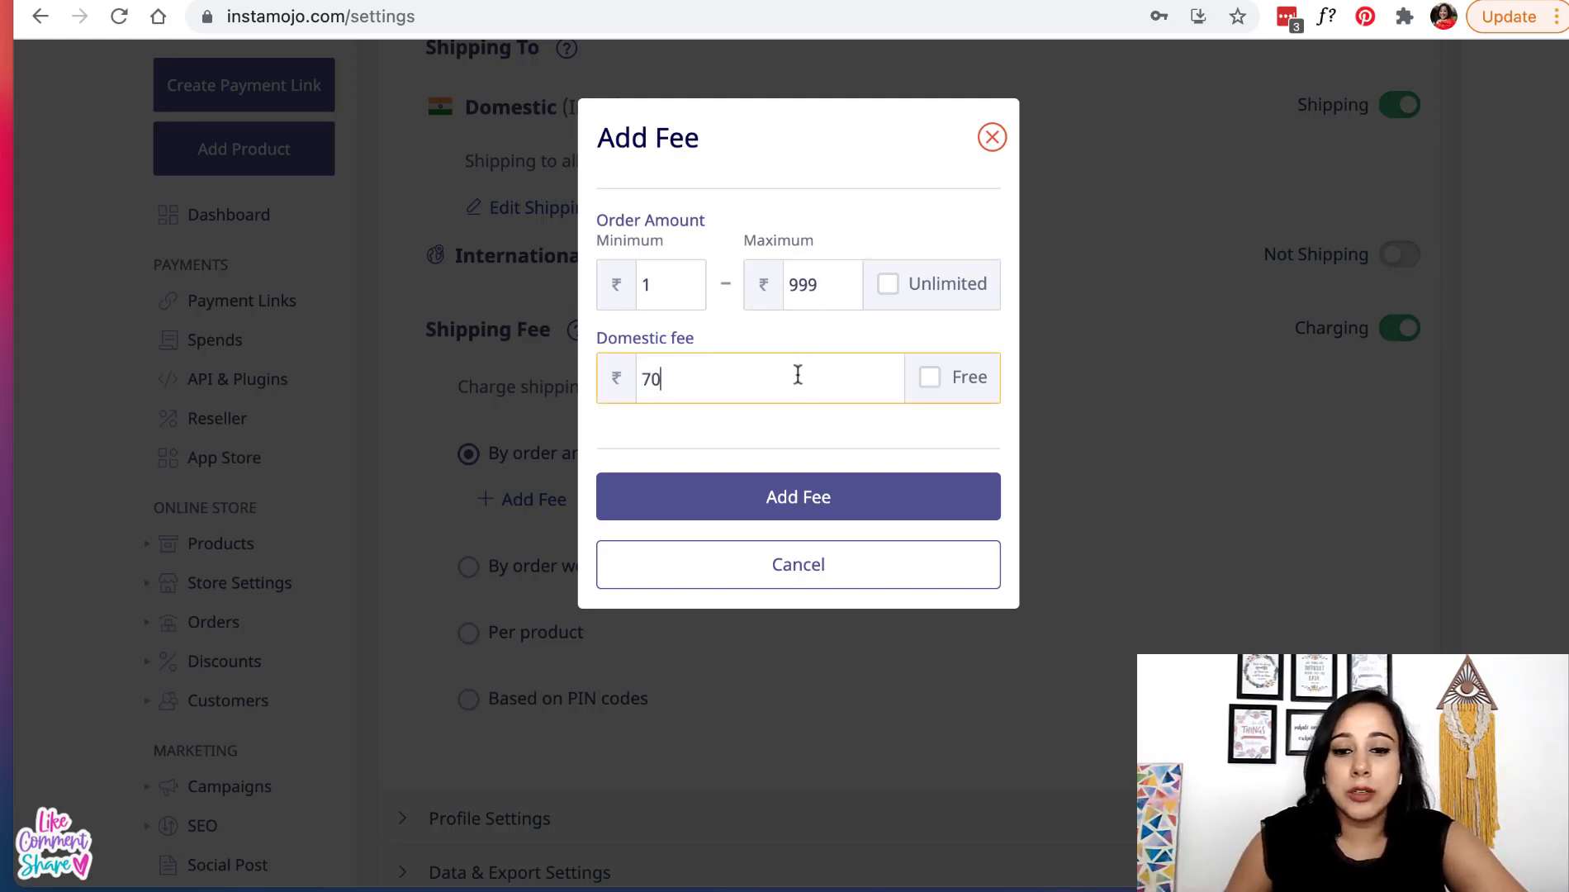
left_click(806, 509)
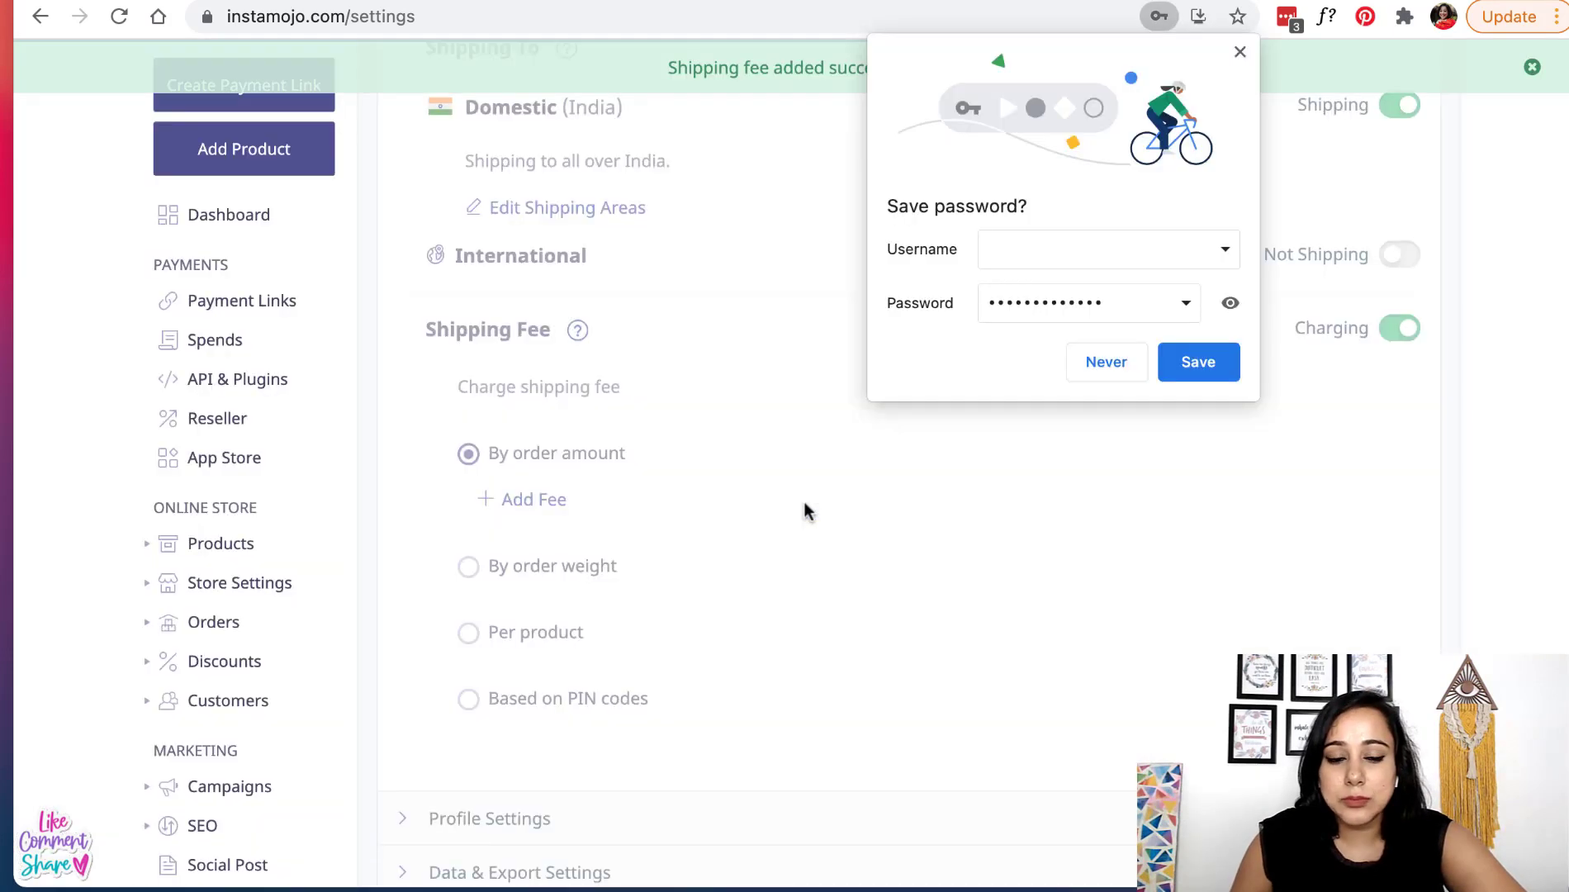
left_click(1240, 52)
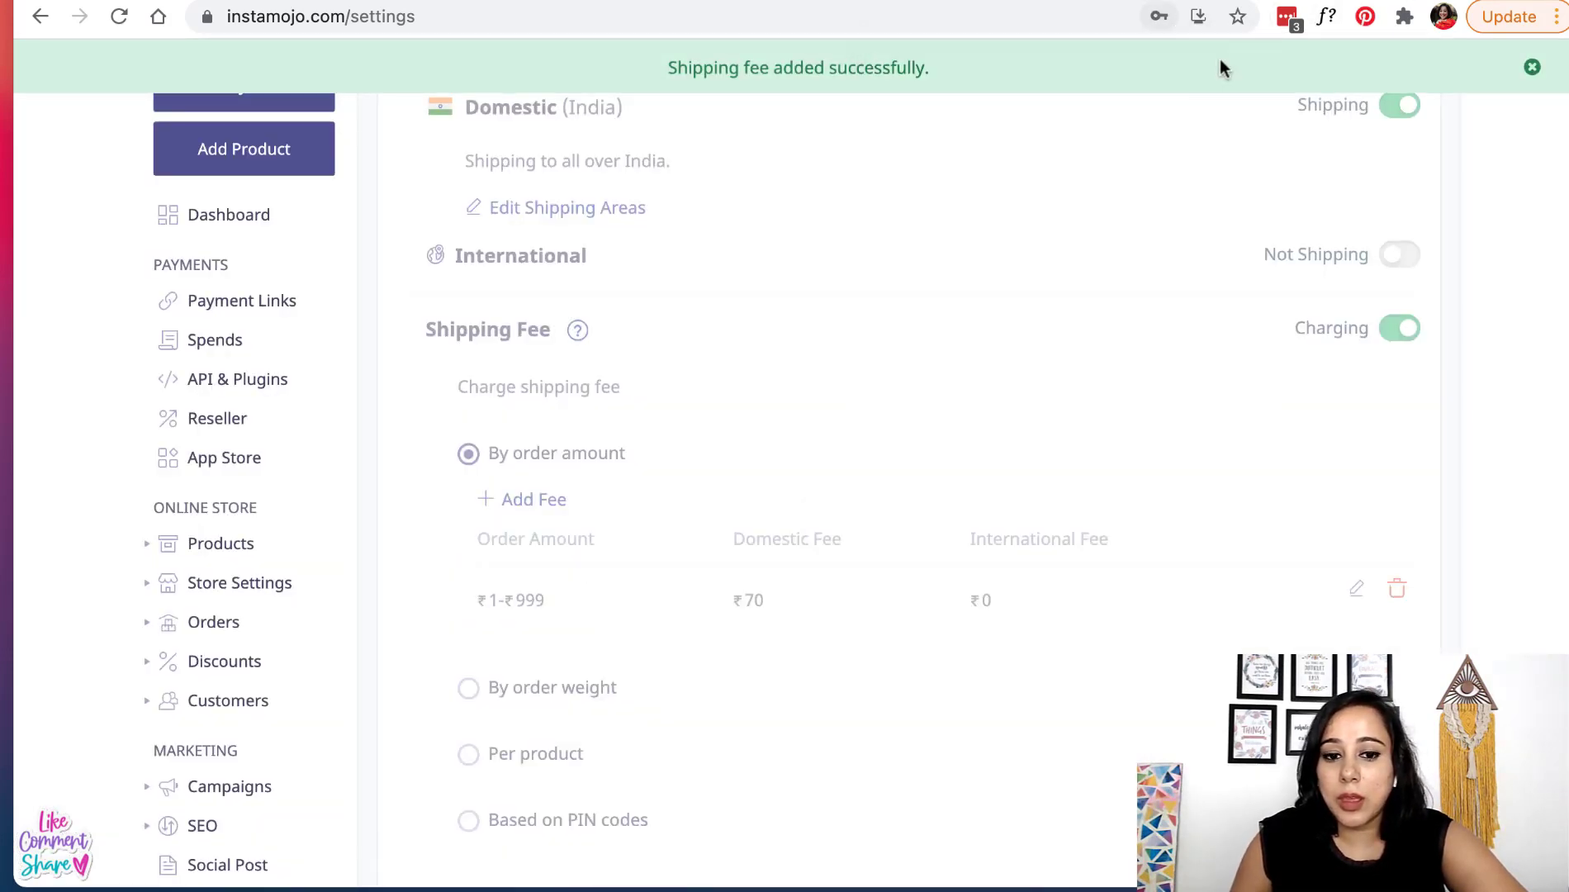
- Add a second tier giving free shipping for orders of ₹1,000 and above, with no upper limit
left_click(537, 500)
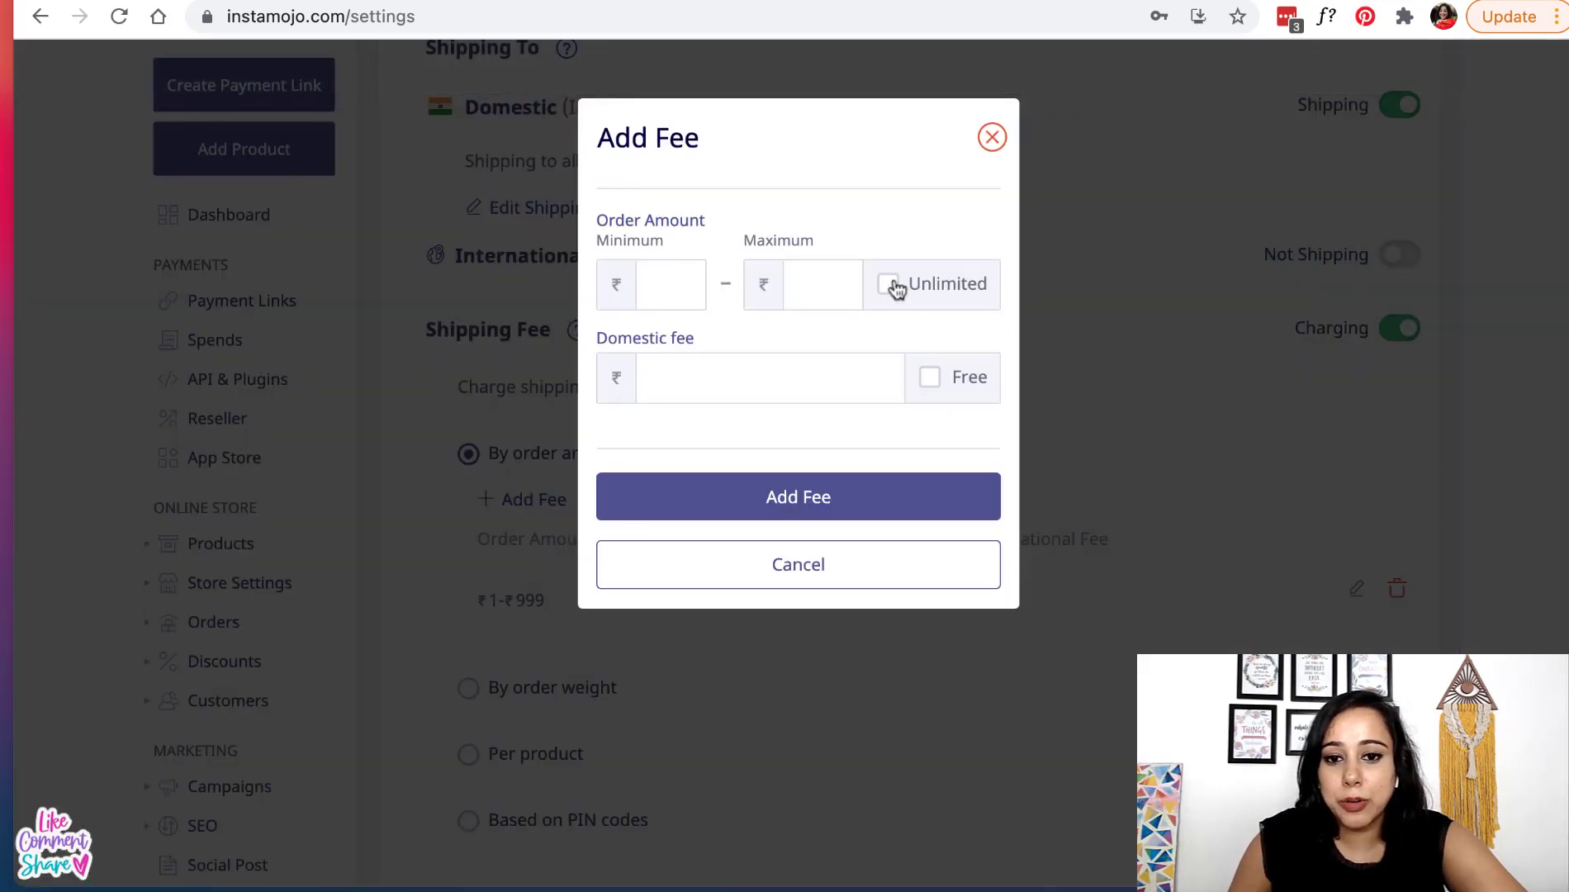
left_click(674, 292)
type("10")
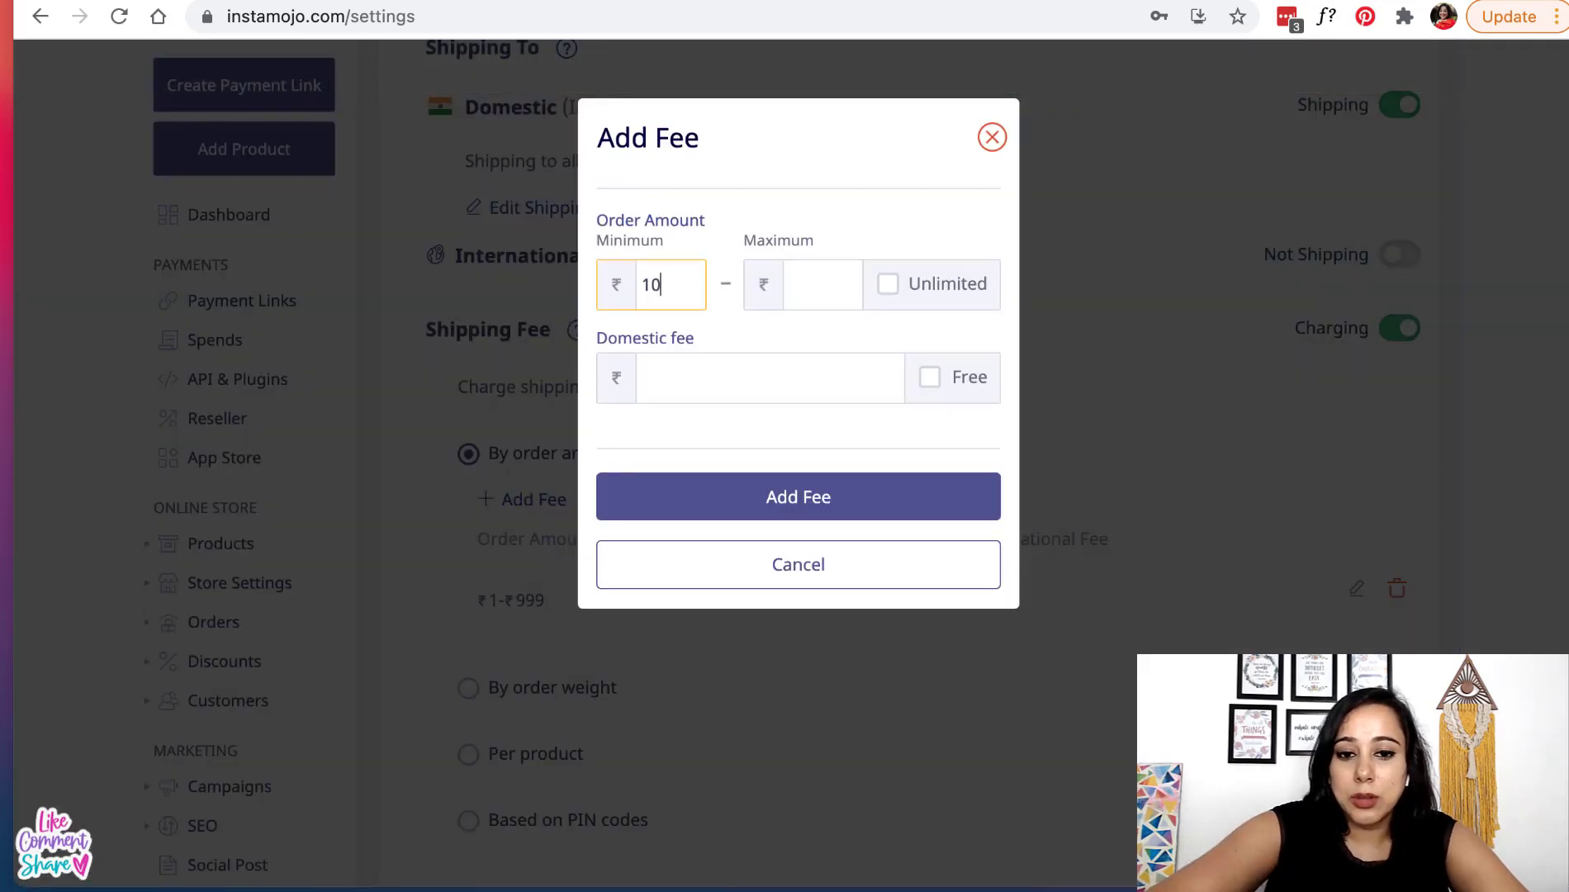
type("00")
left_click(906, 299)
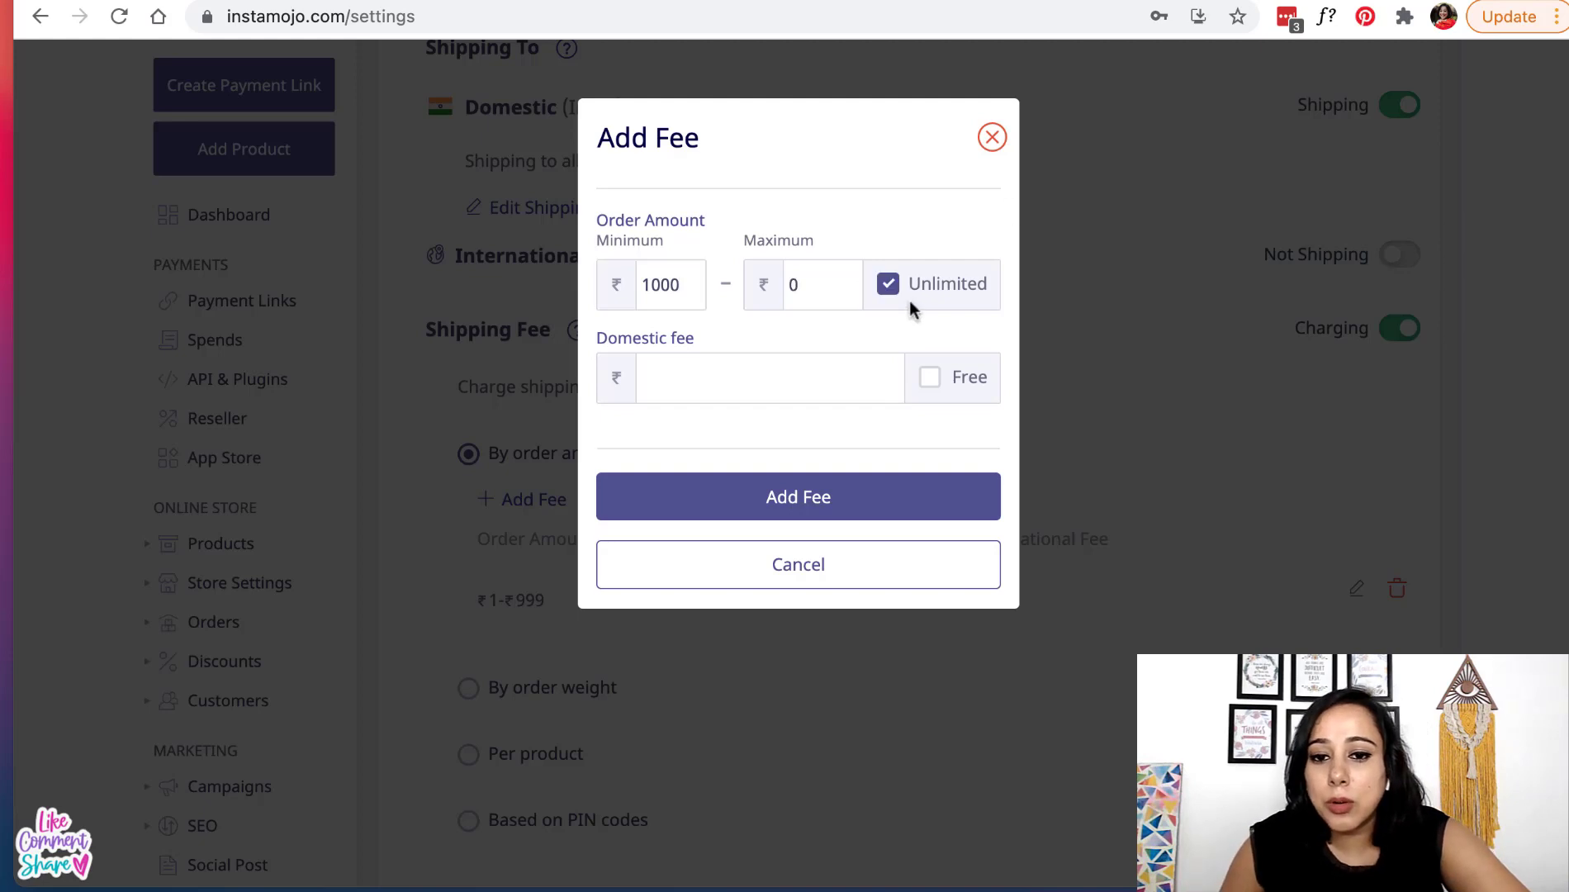
left_click(931, 379)
left_click(830, 504)
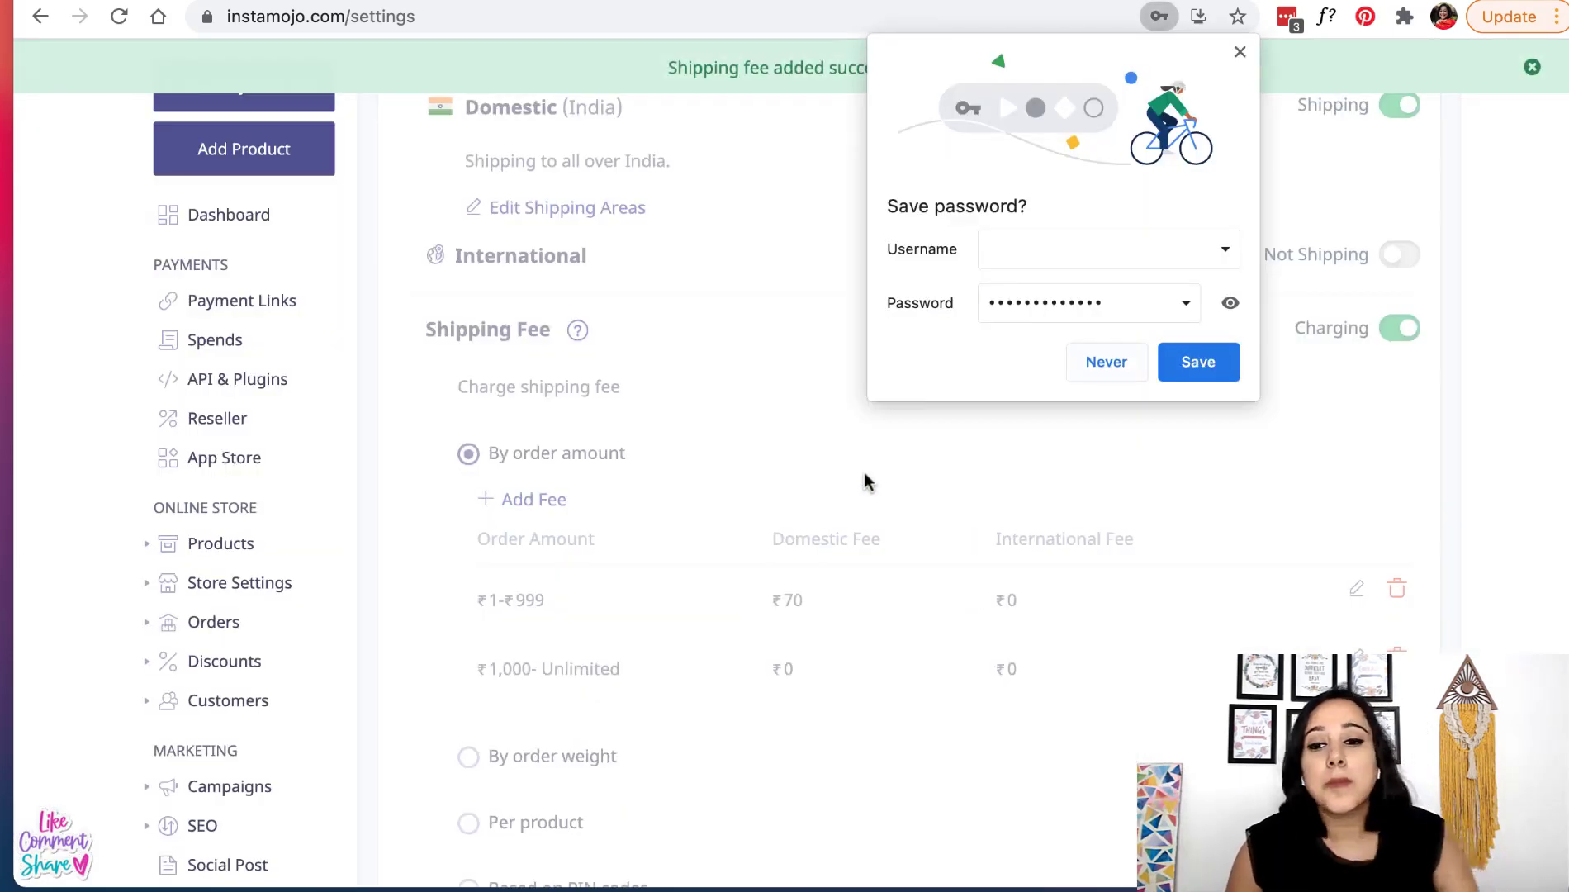
left_click(1240, 52)
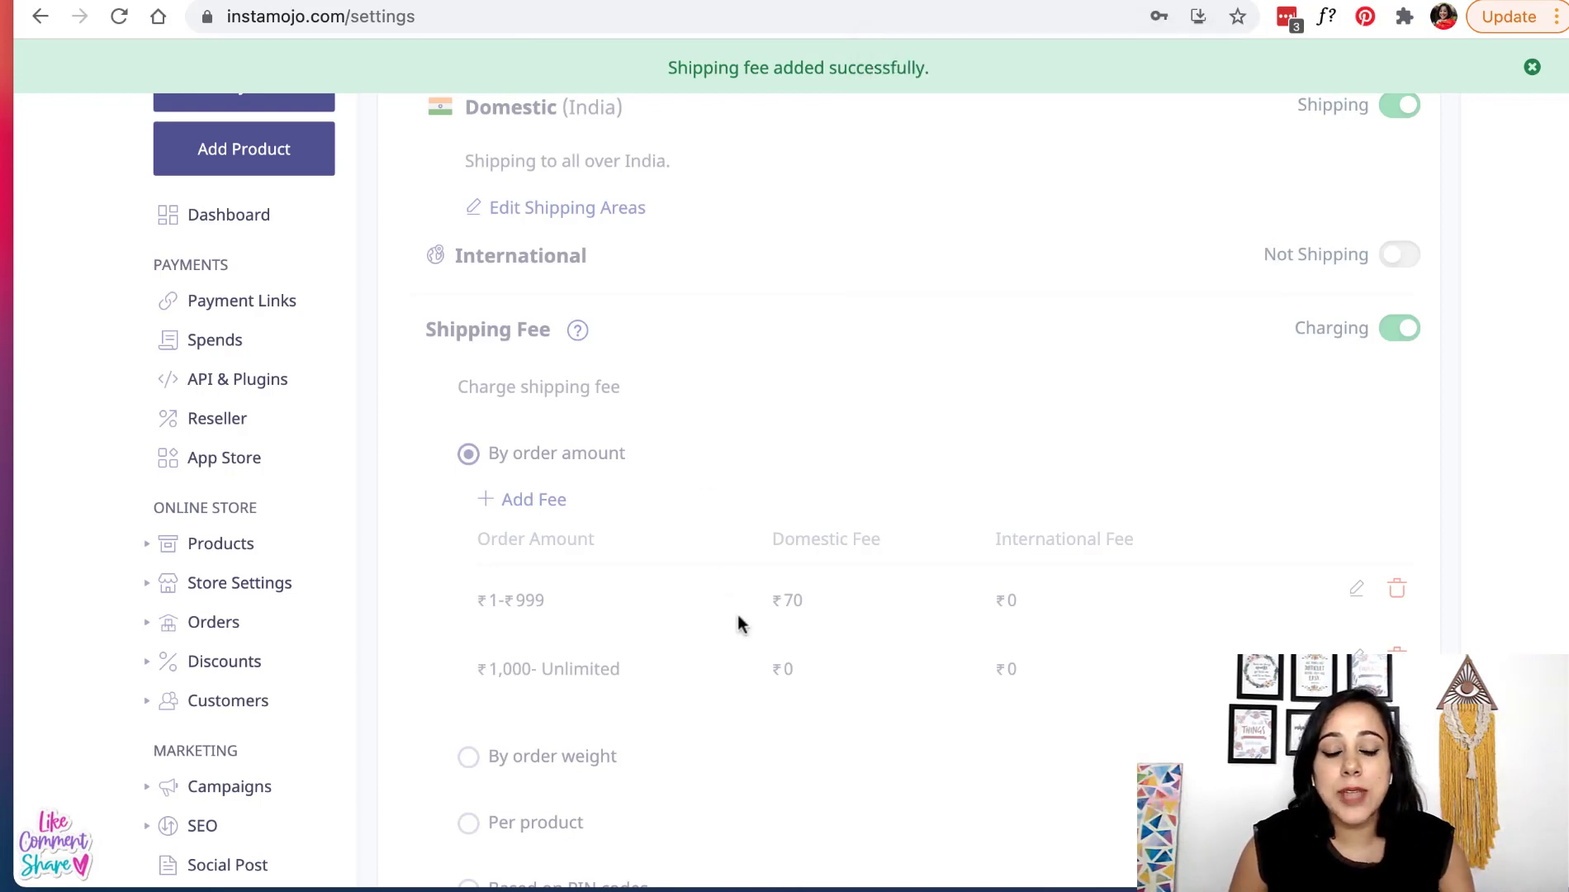
scroll(736, 615, "down", 2)
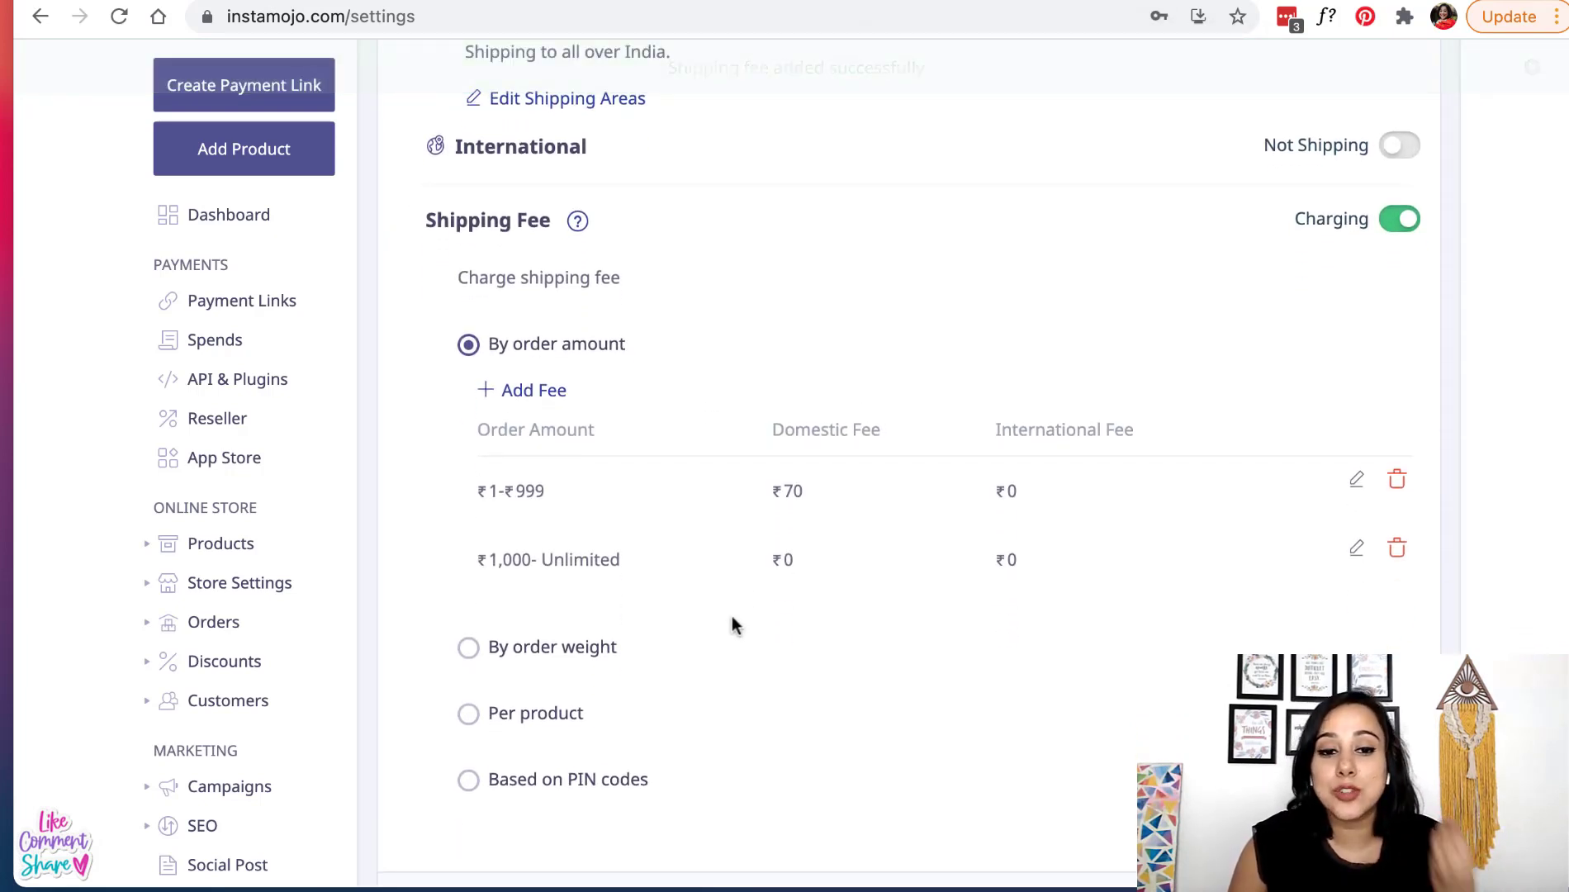
scroll(719, 615, "down", 2)
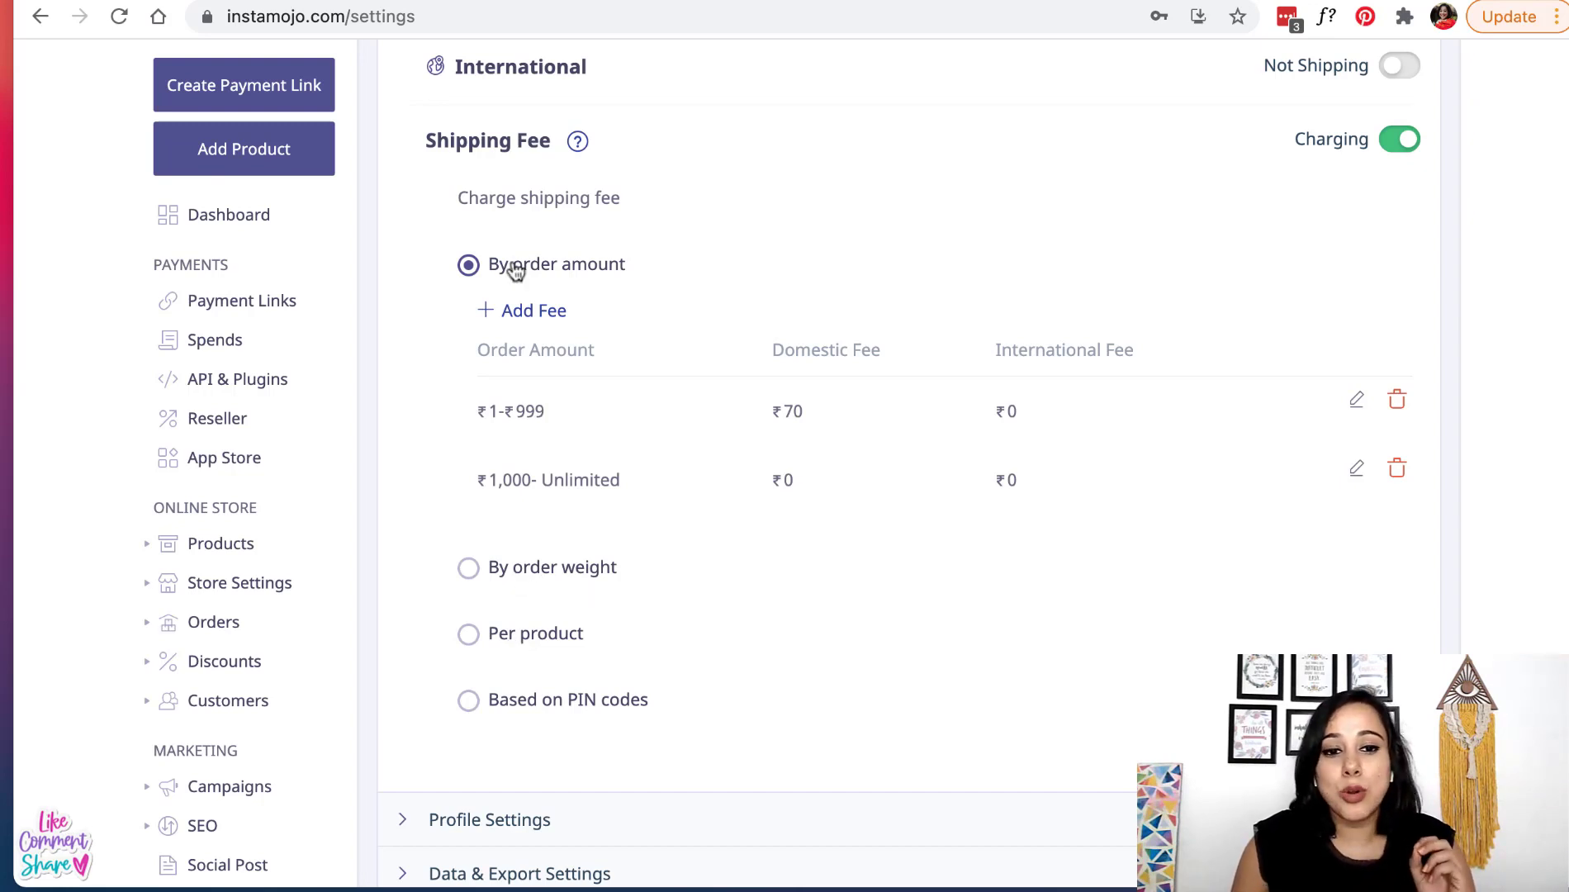
scroll(554, 403, "down", 3)
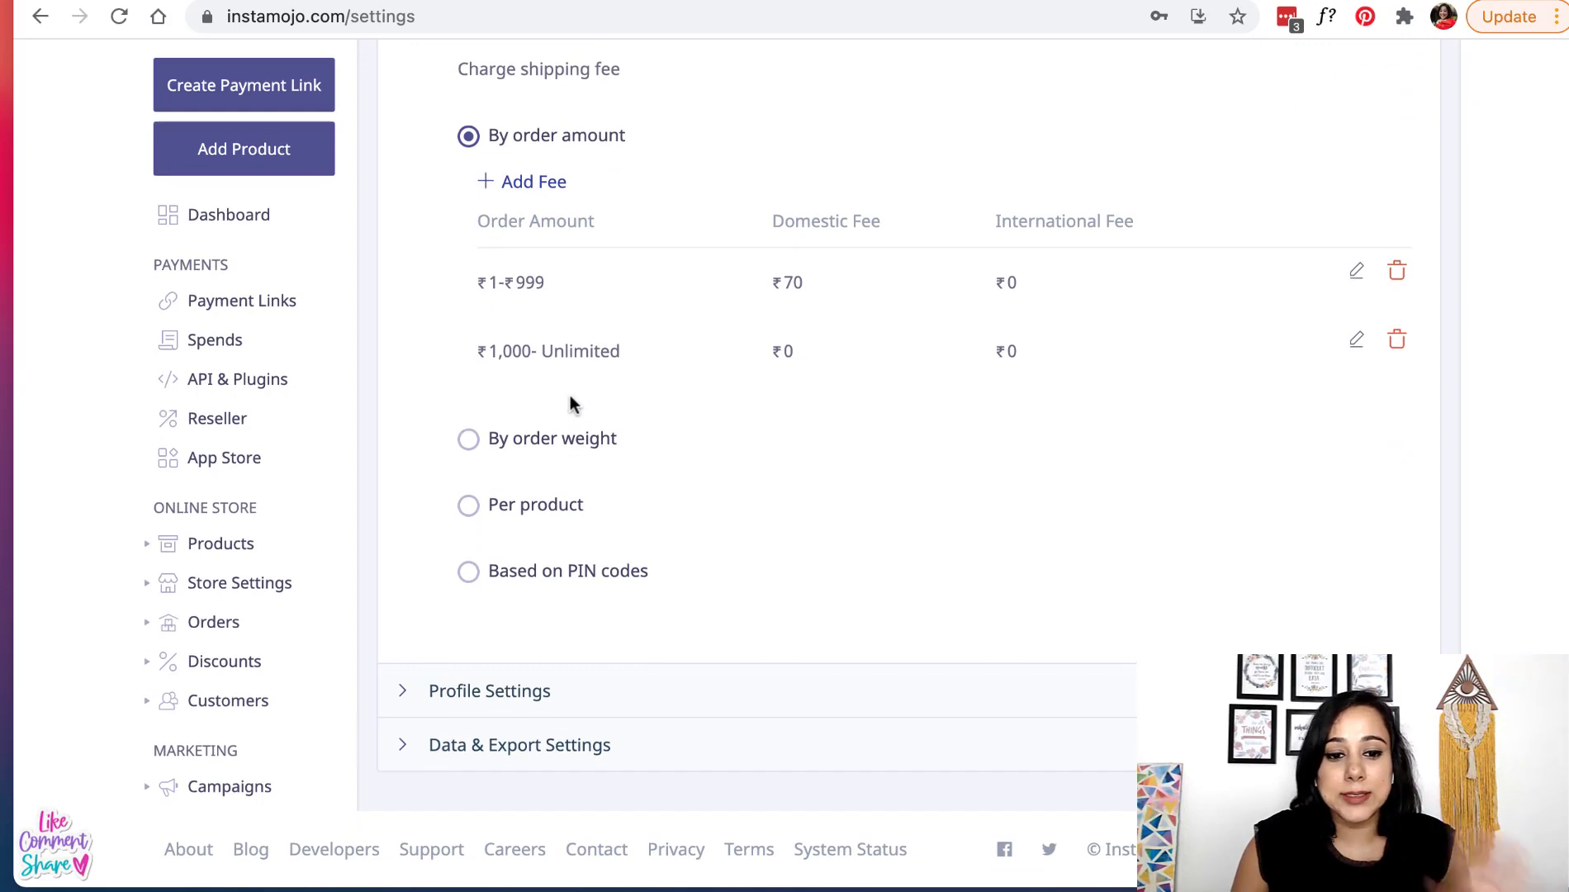
- Expand Profile Settings and put the owner's full name, copied from the notes, into the Name field
left_click(570, 712)
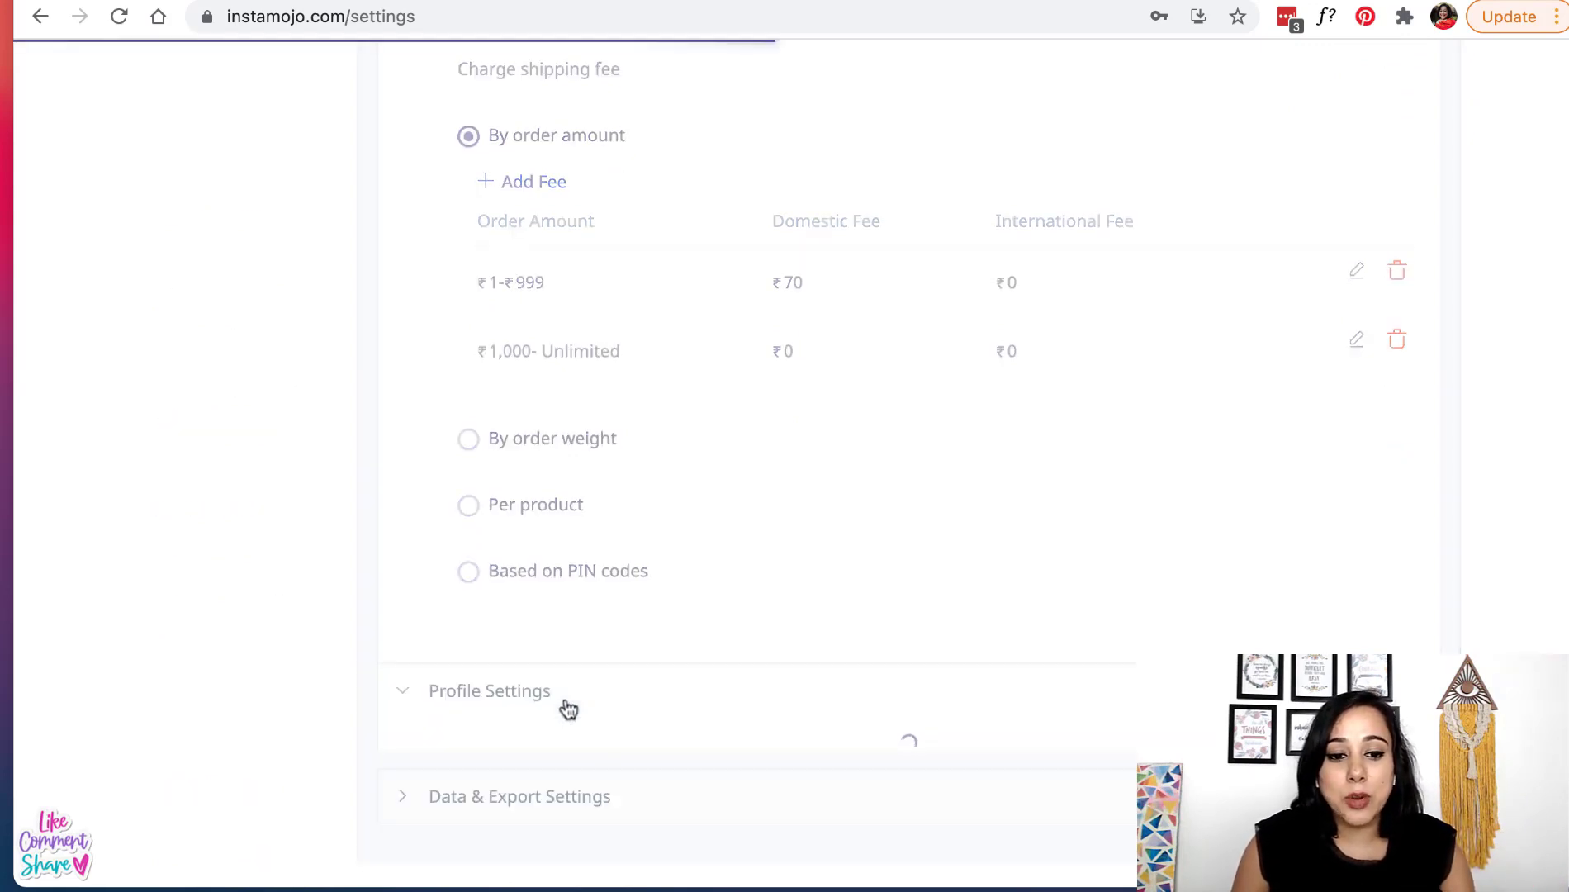
scroll(568, 708, "down", 5)
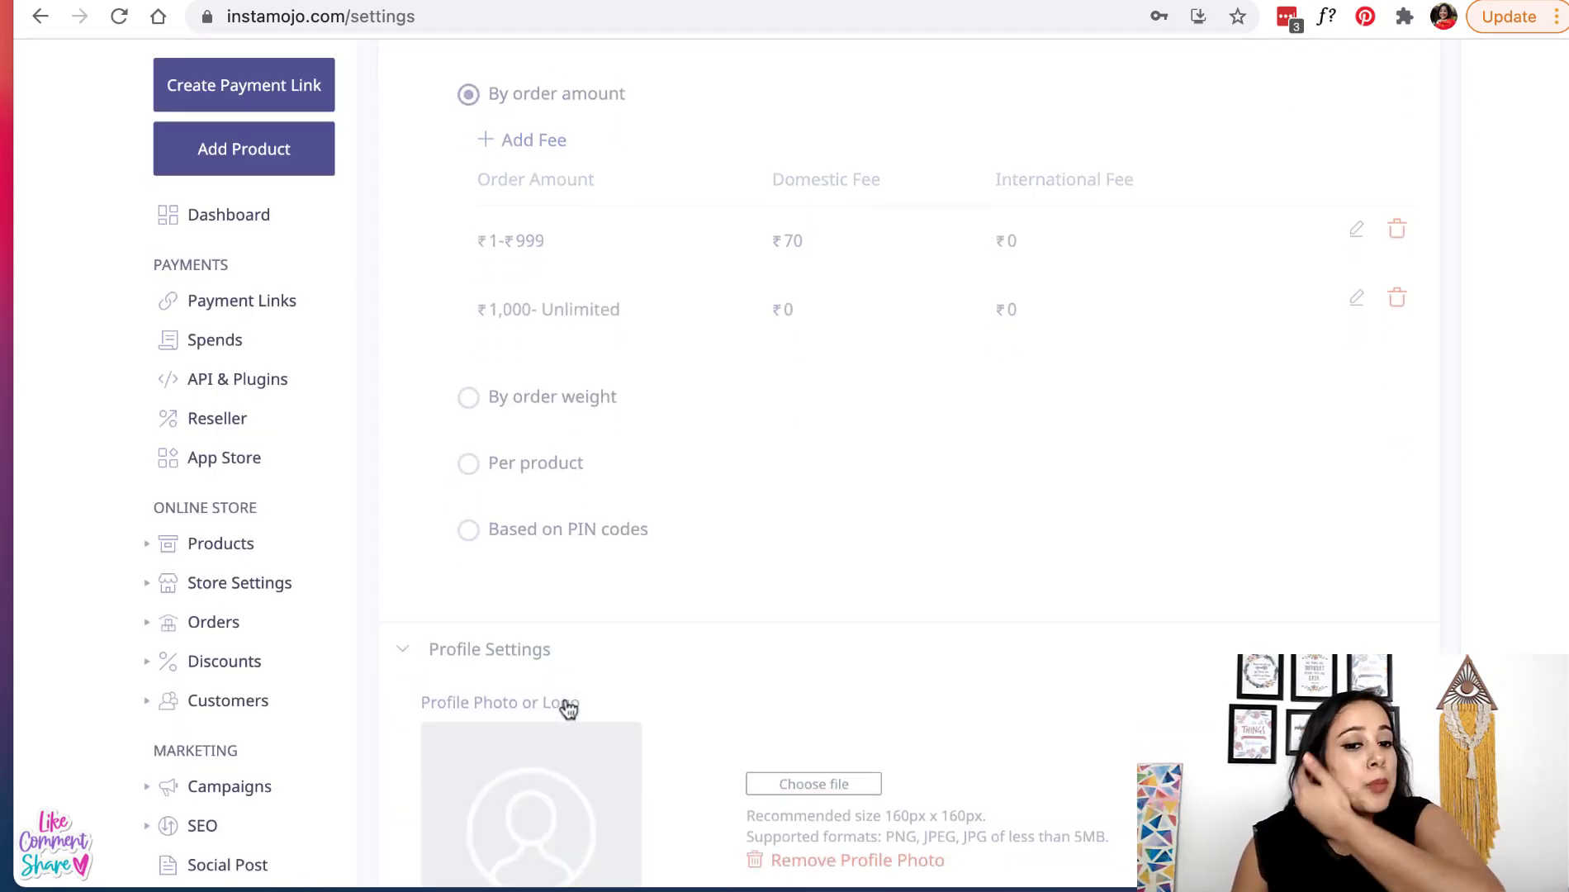
scroll(567, 703, "down", 5)
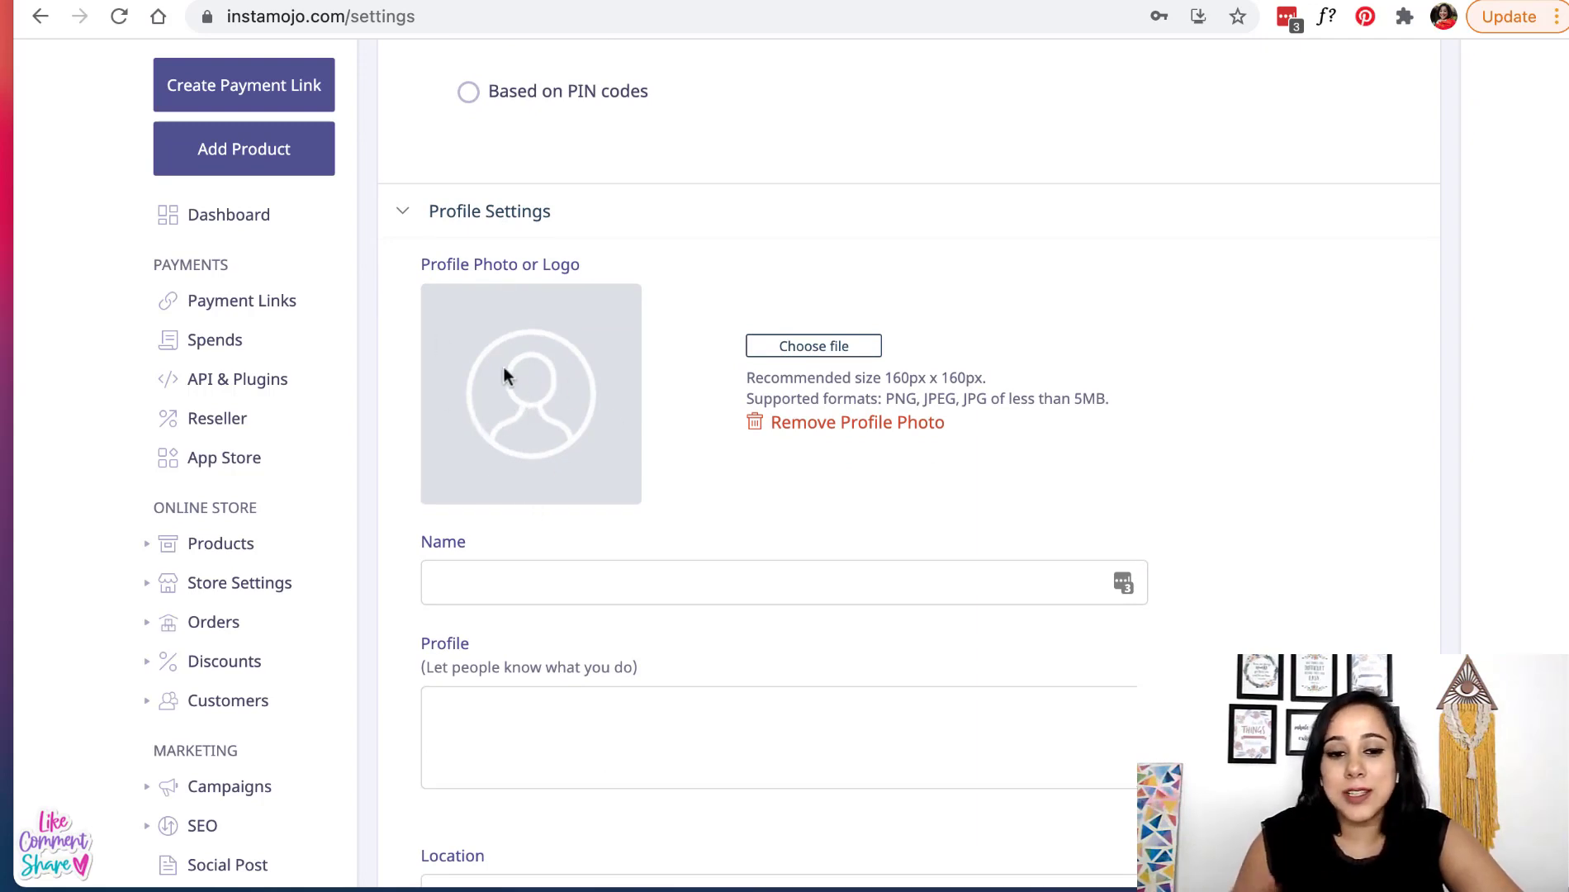
left_click(523, 583)
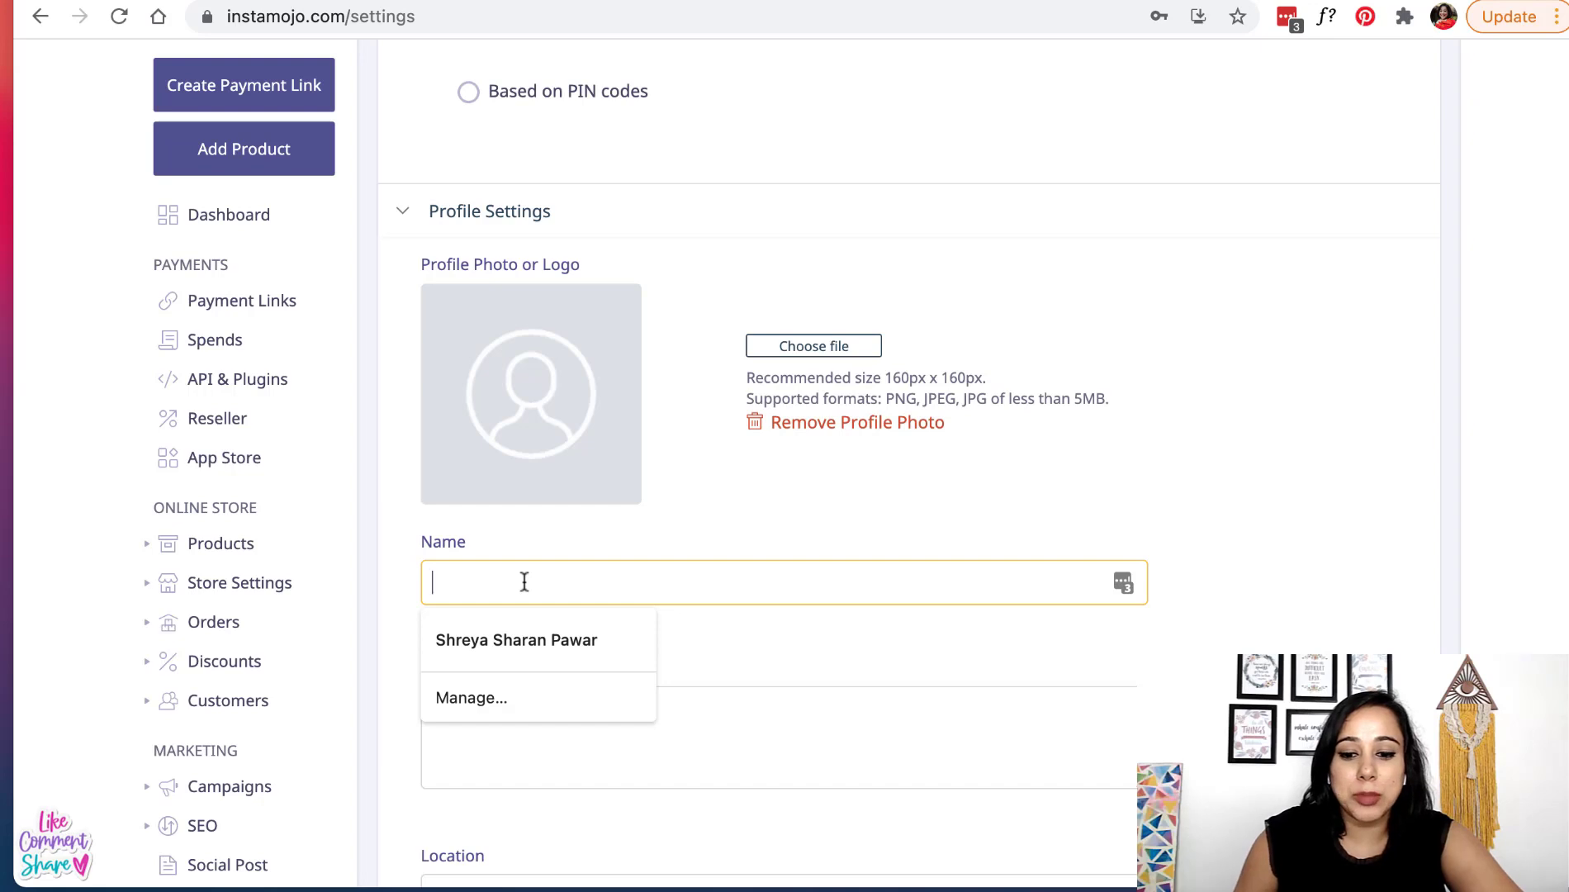
type("Ashiw")
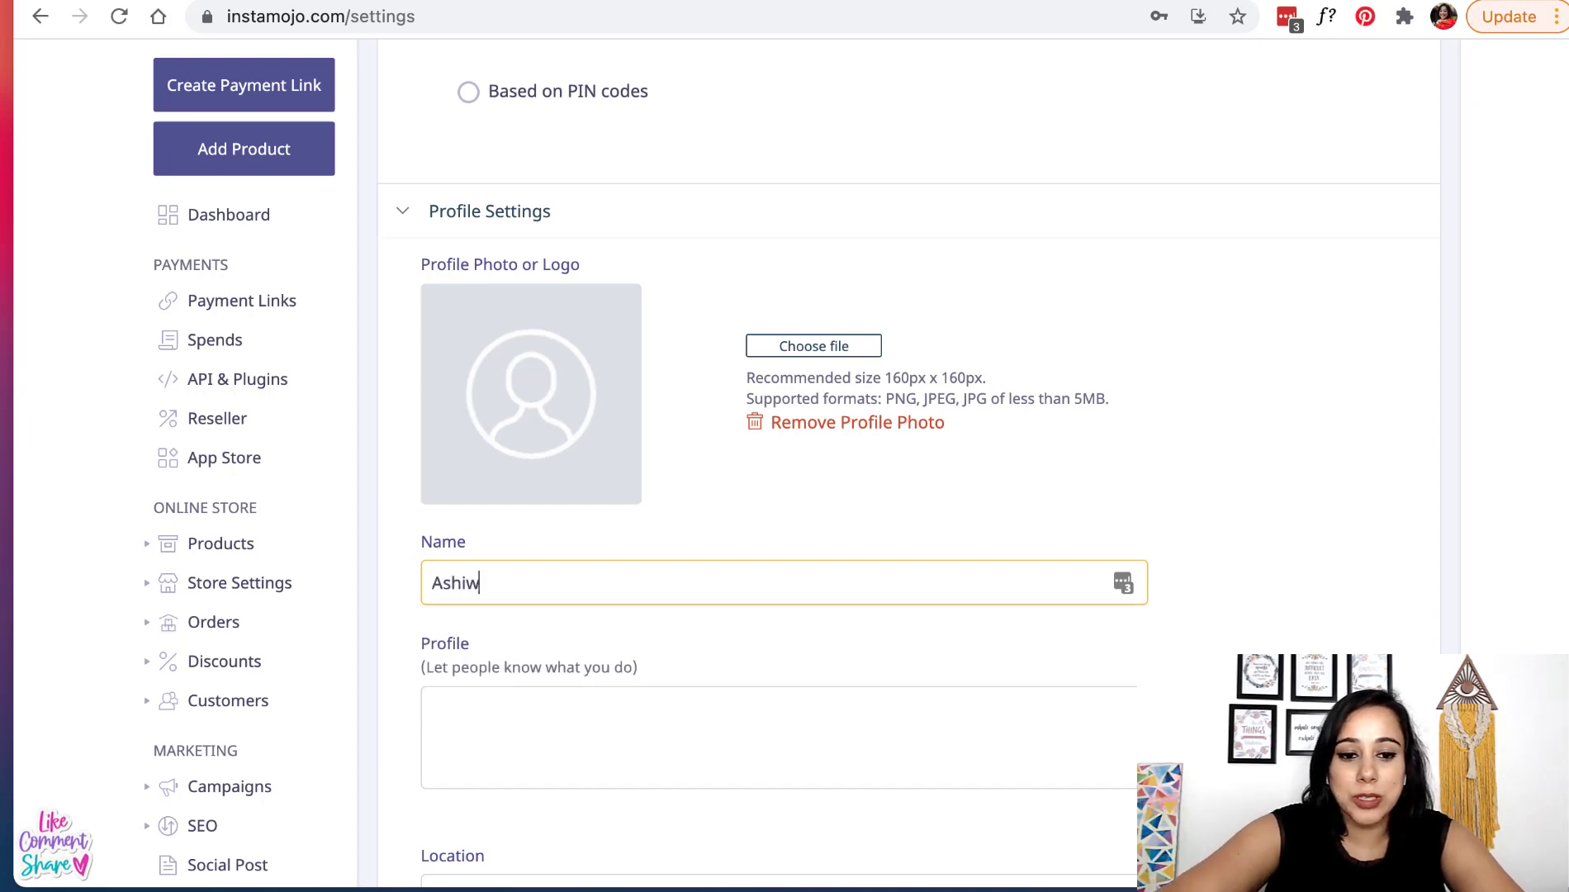
type("ni")
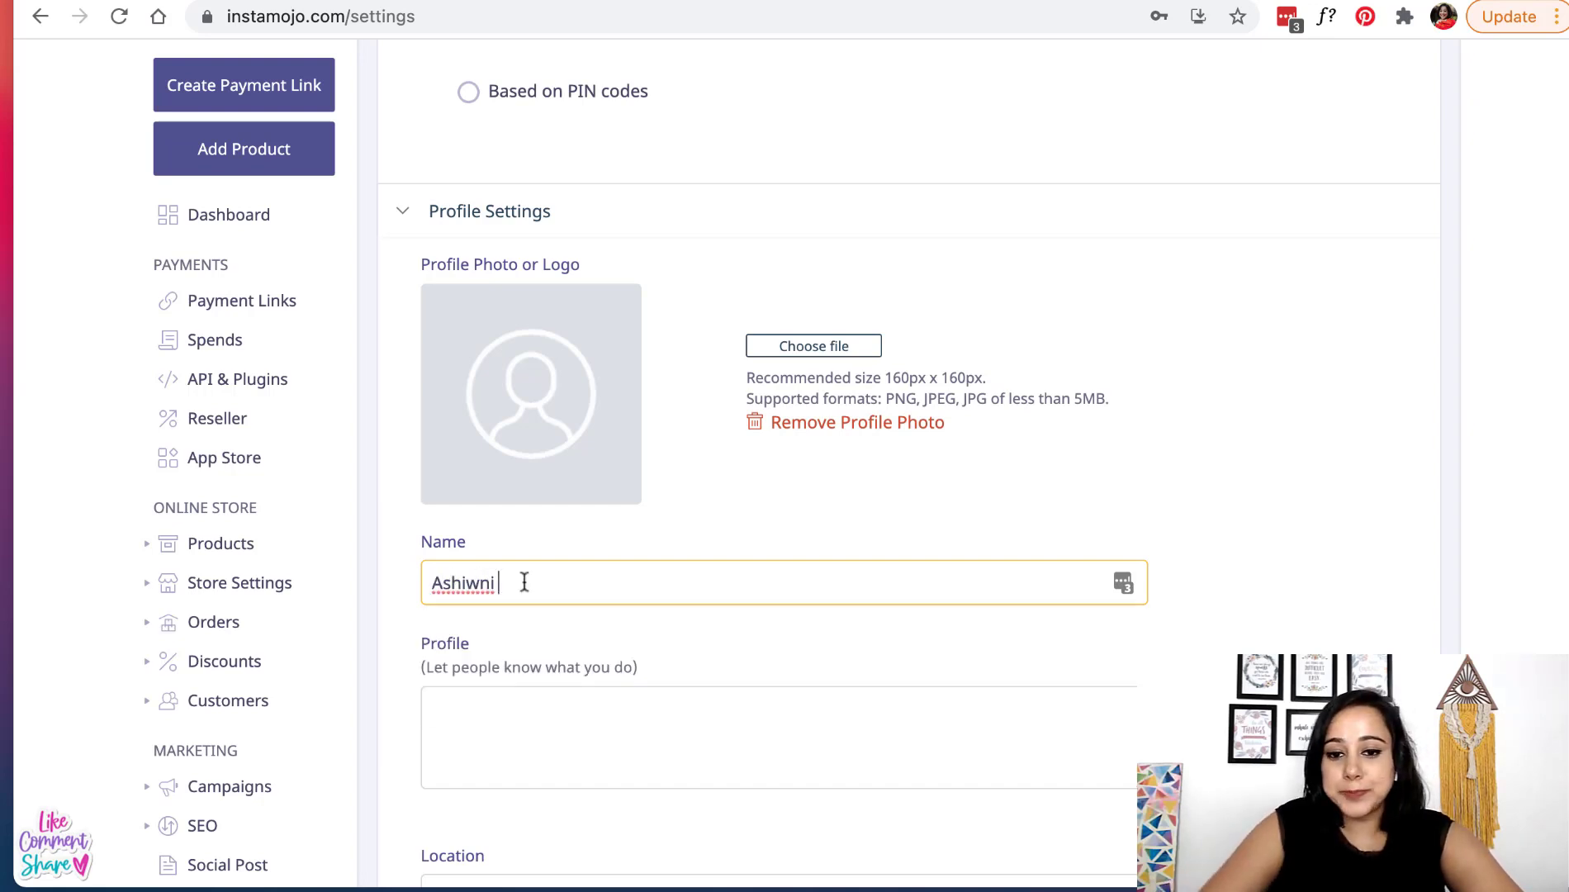
key("ctrl+Right")
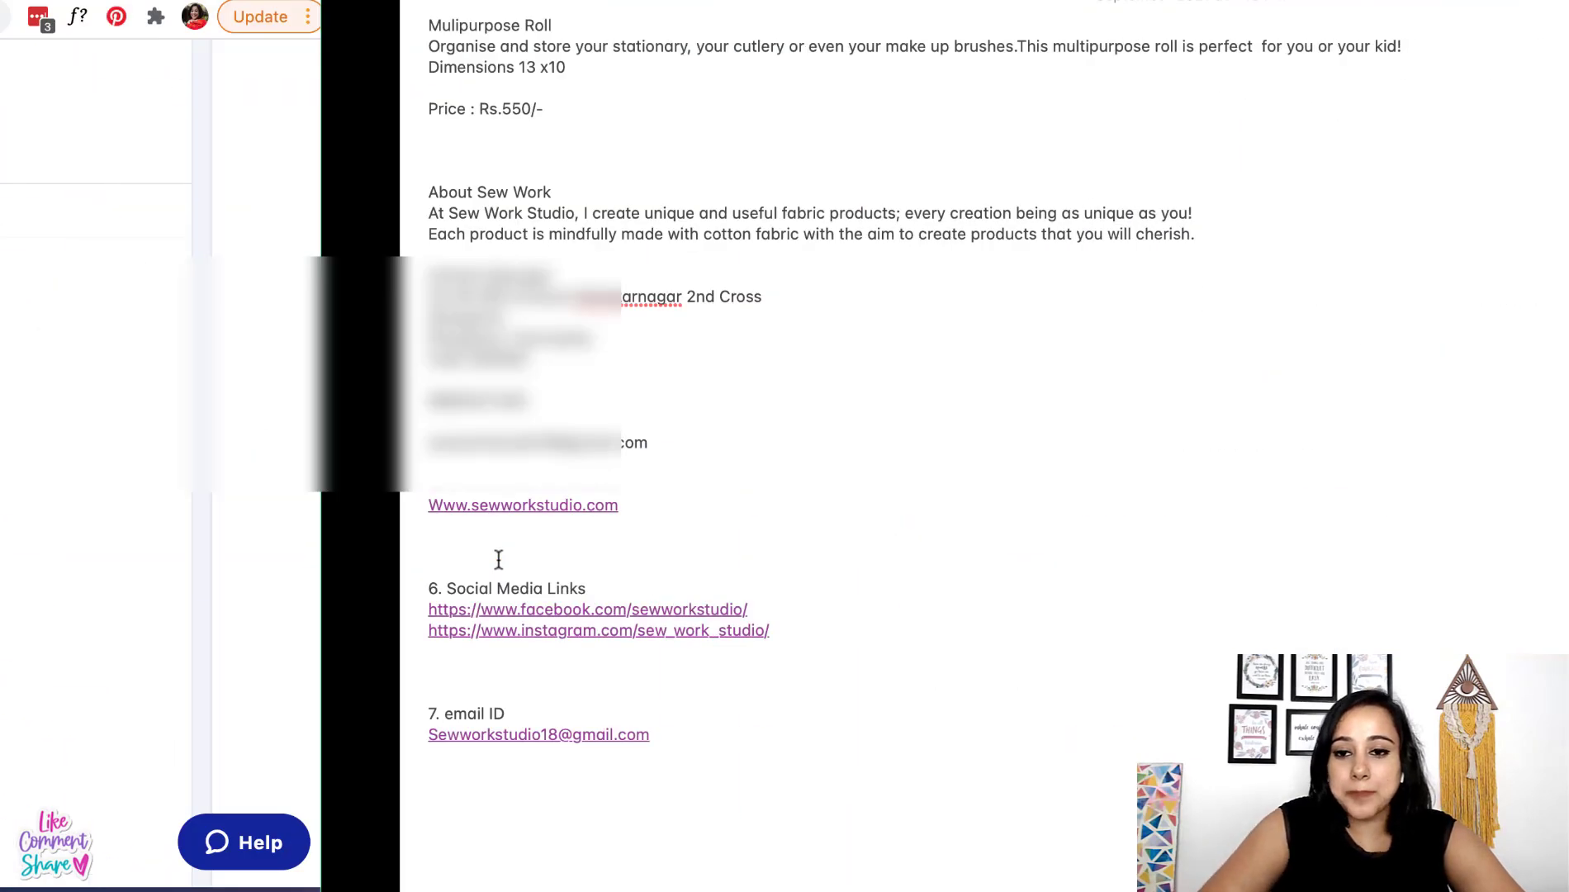
left_click_drag(28, 276, 155, 274)
key("ctrl+Left")
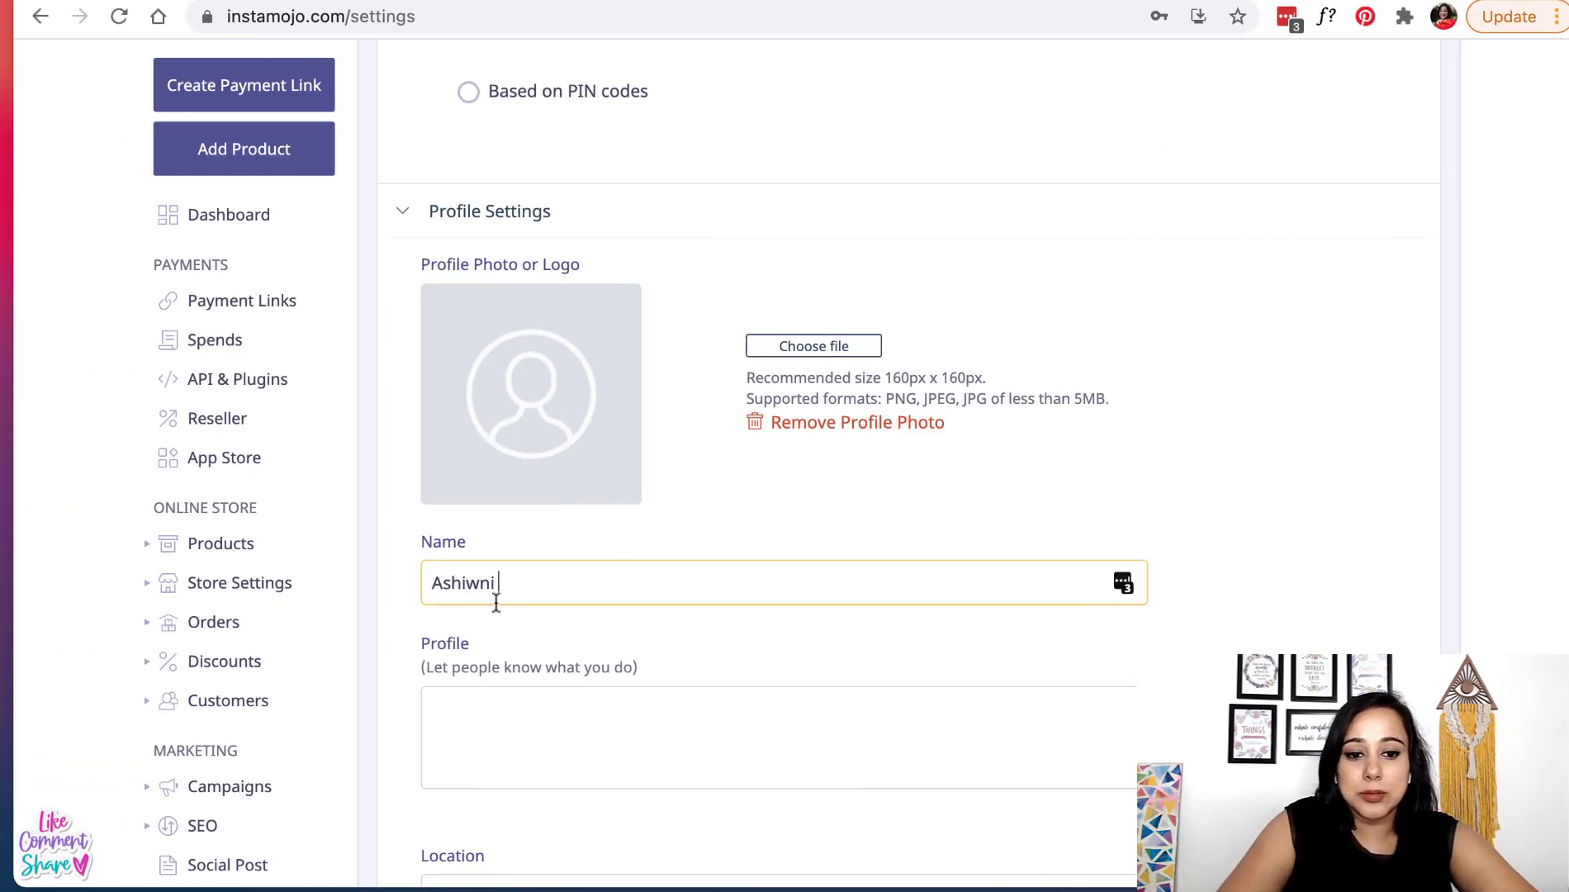
double_click(494, 599)
- Paste the About Sew Work lines from the notes into the Profile description, starting with 'I'
left_click(536, 734)
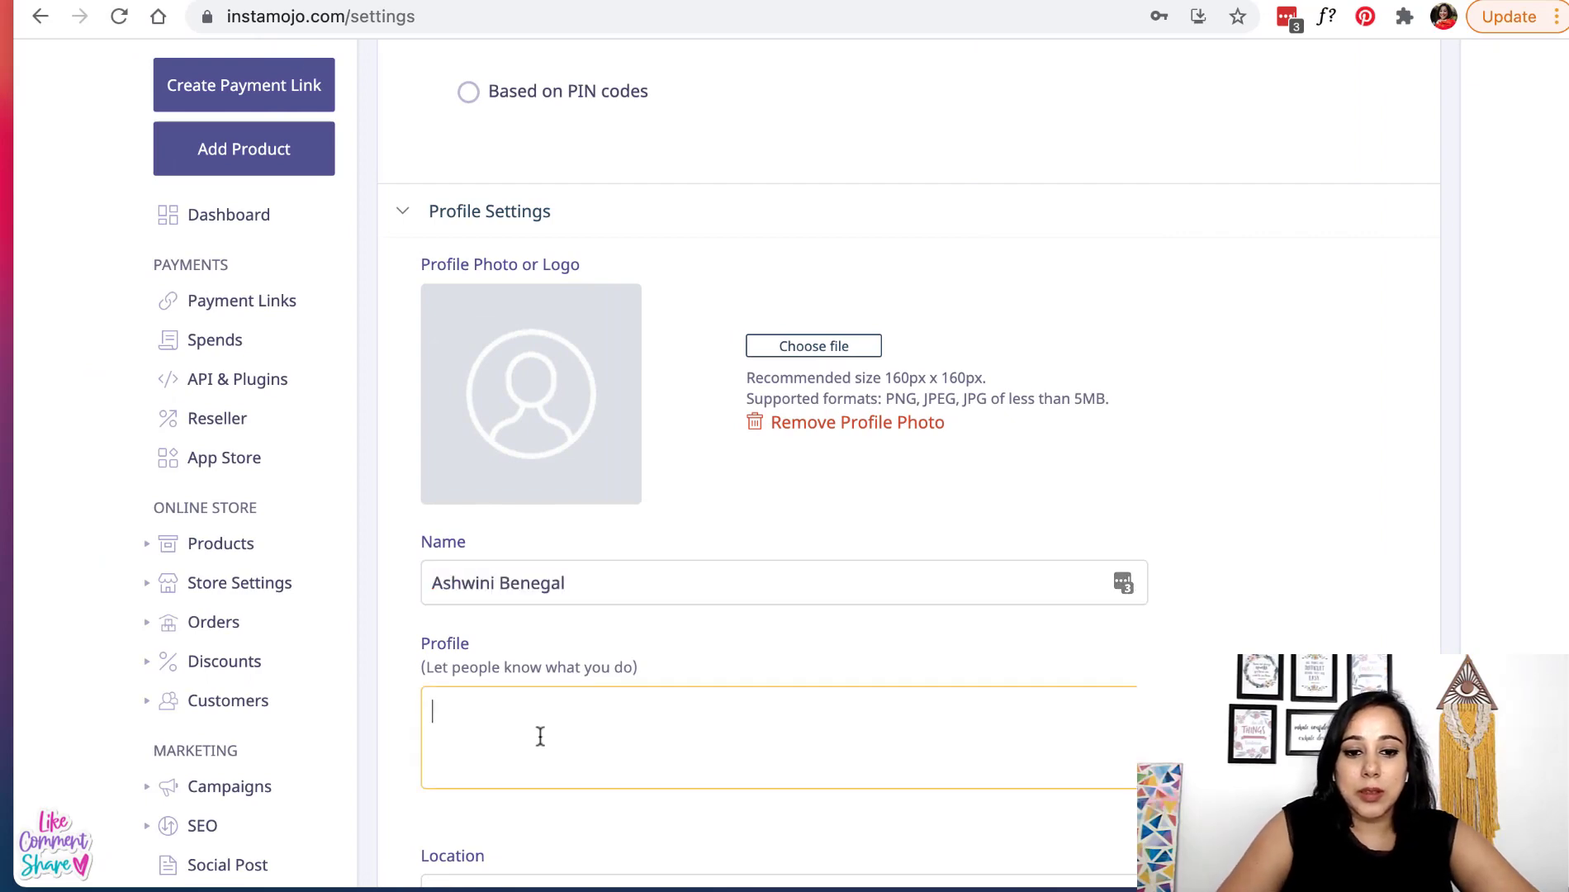
scroll(536, 734, "down", 2)
key("ctrl+Right")
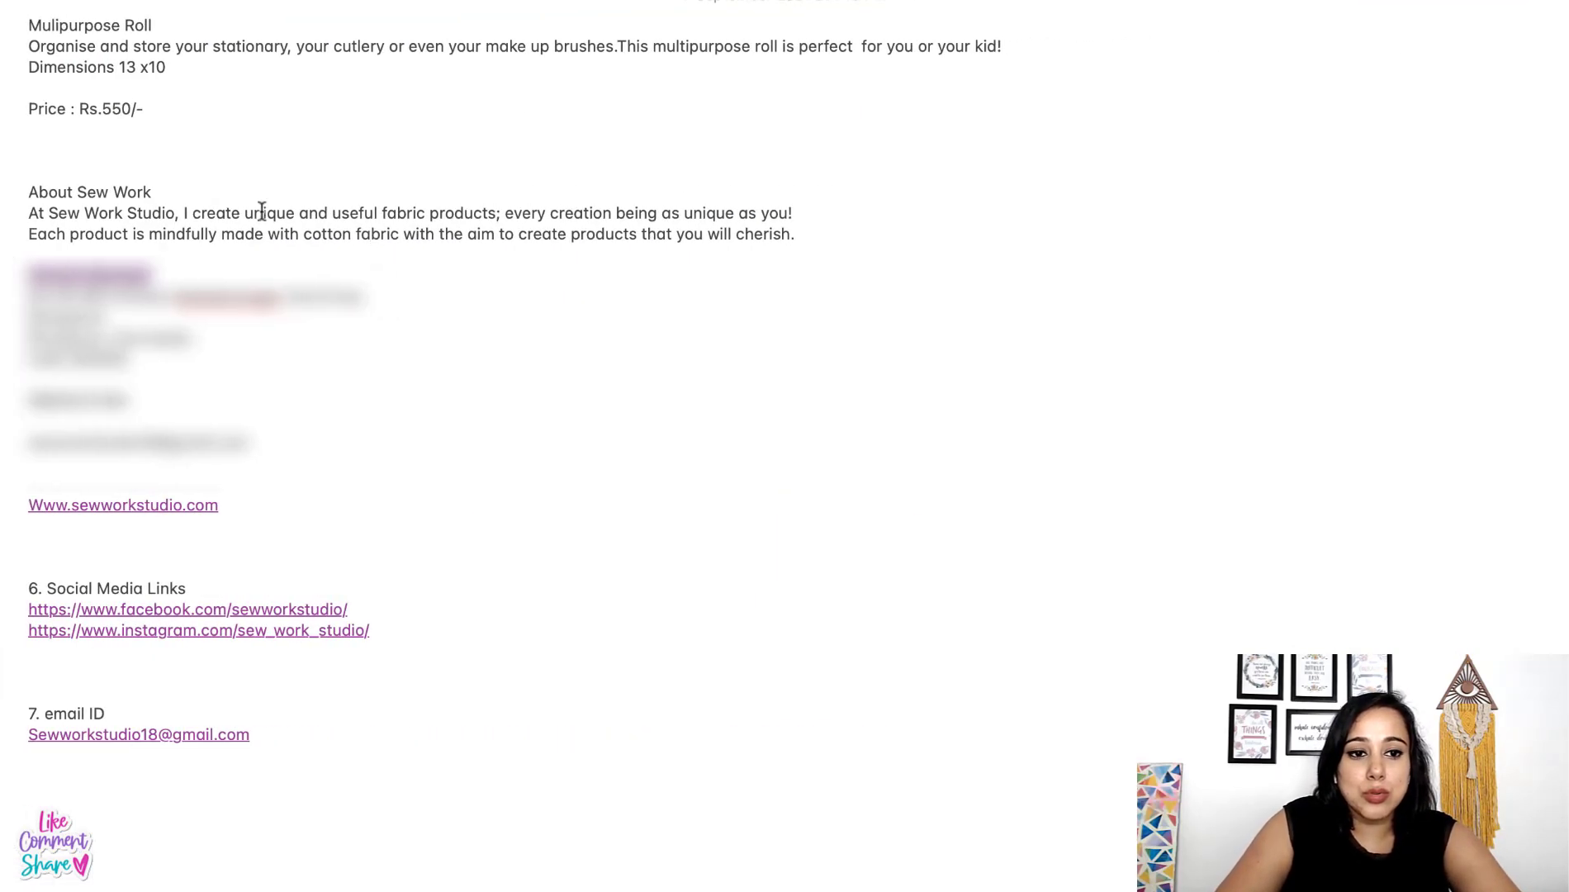
left_click_drag(315, 213, 836, 233)
key("super+c")
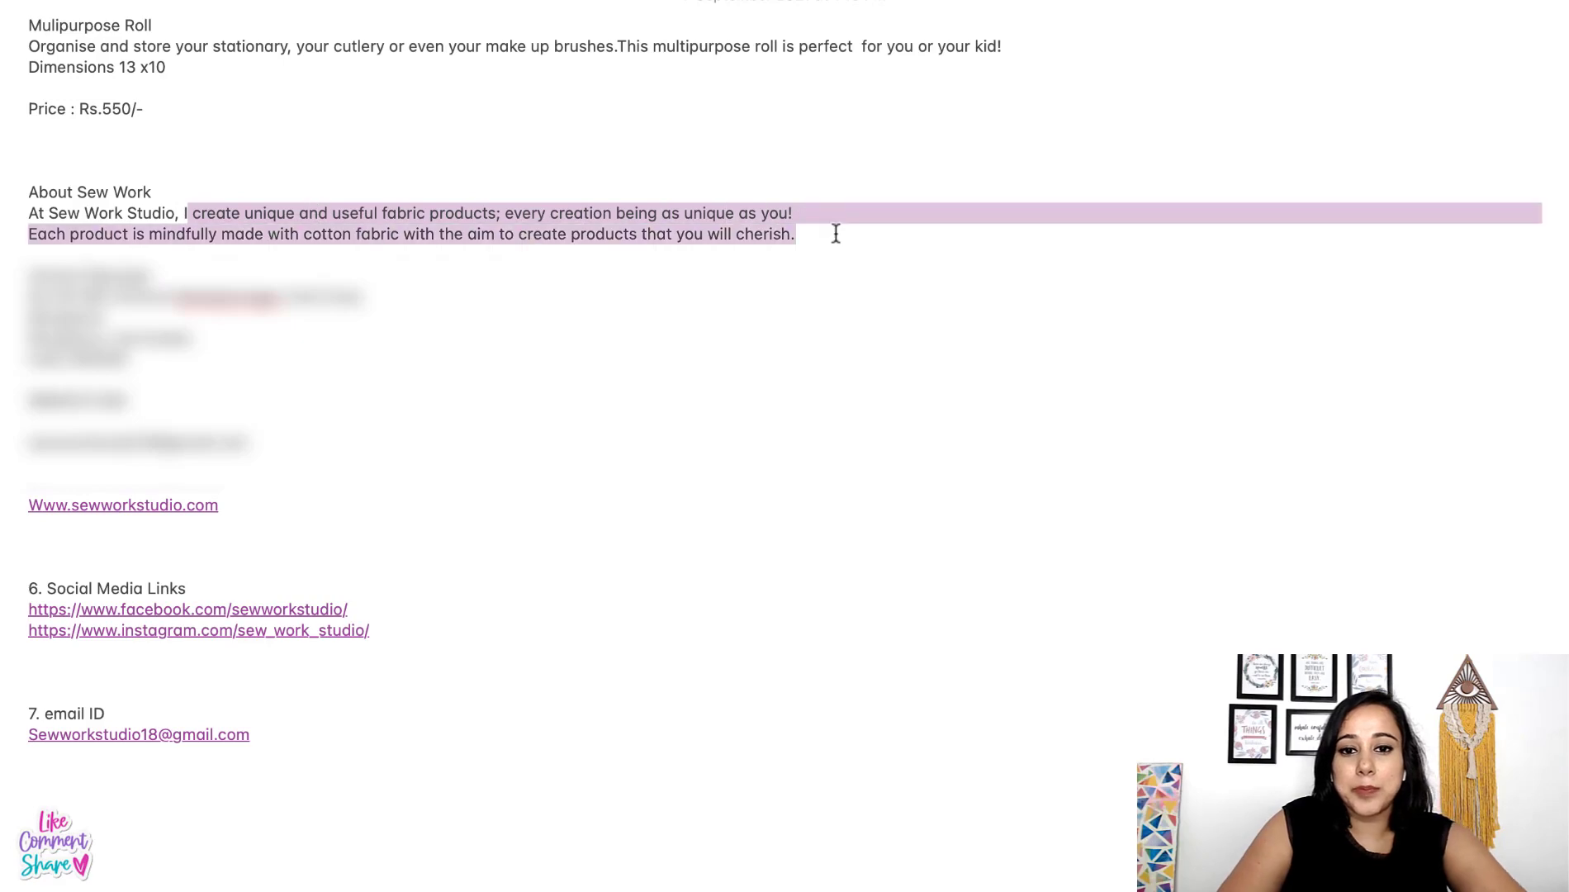
key("ctrl+Left")
left_click(714, 553)
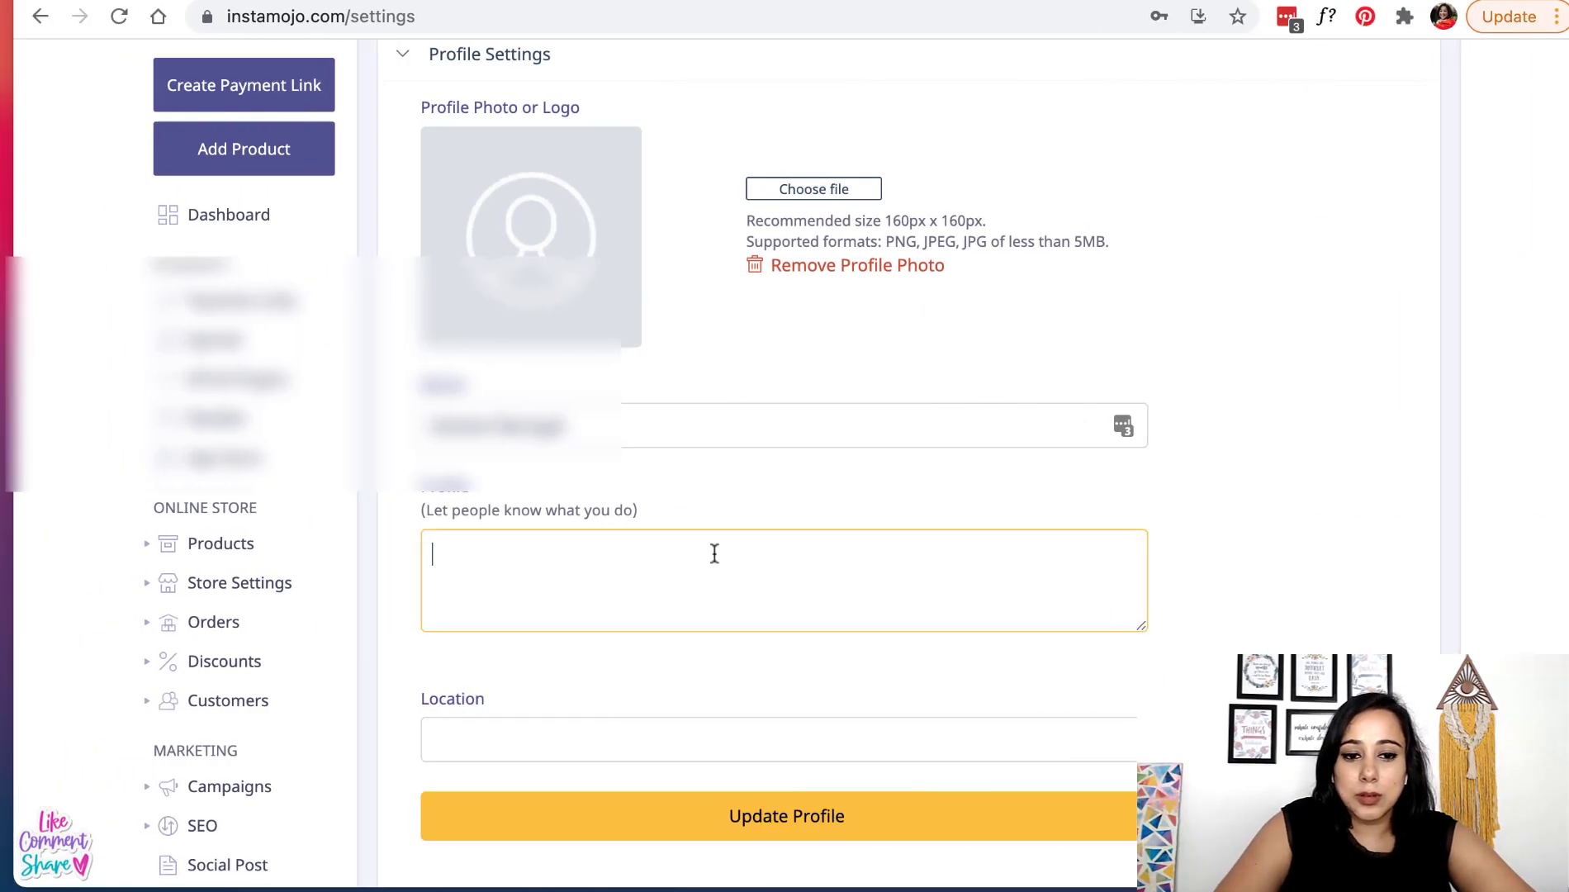
key("super+v")
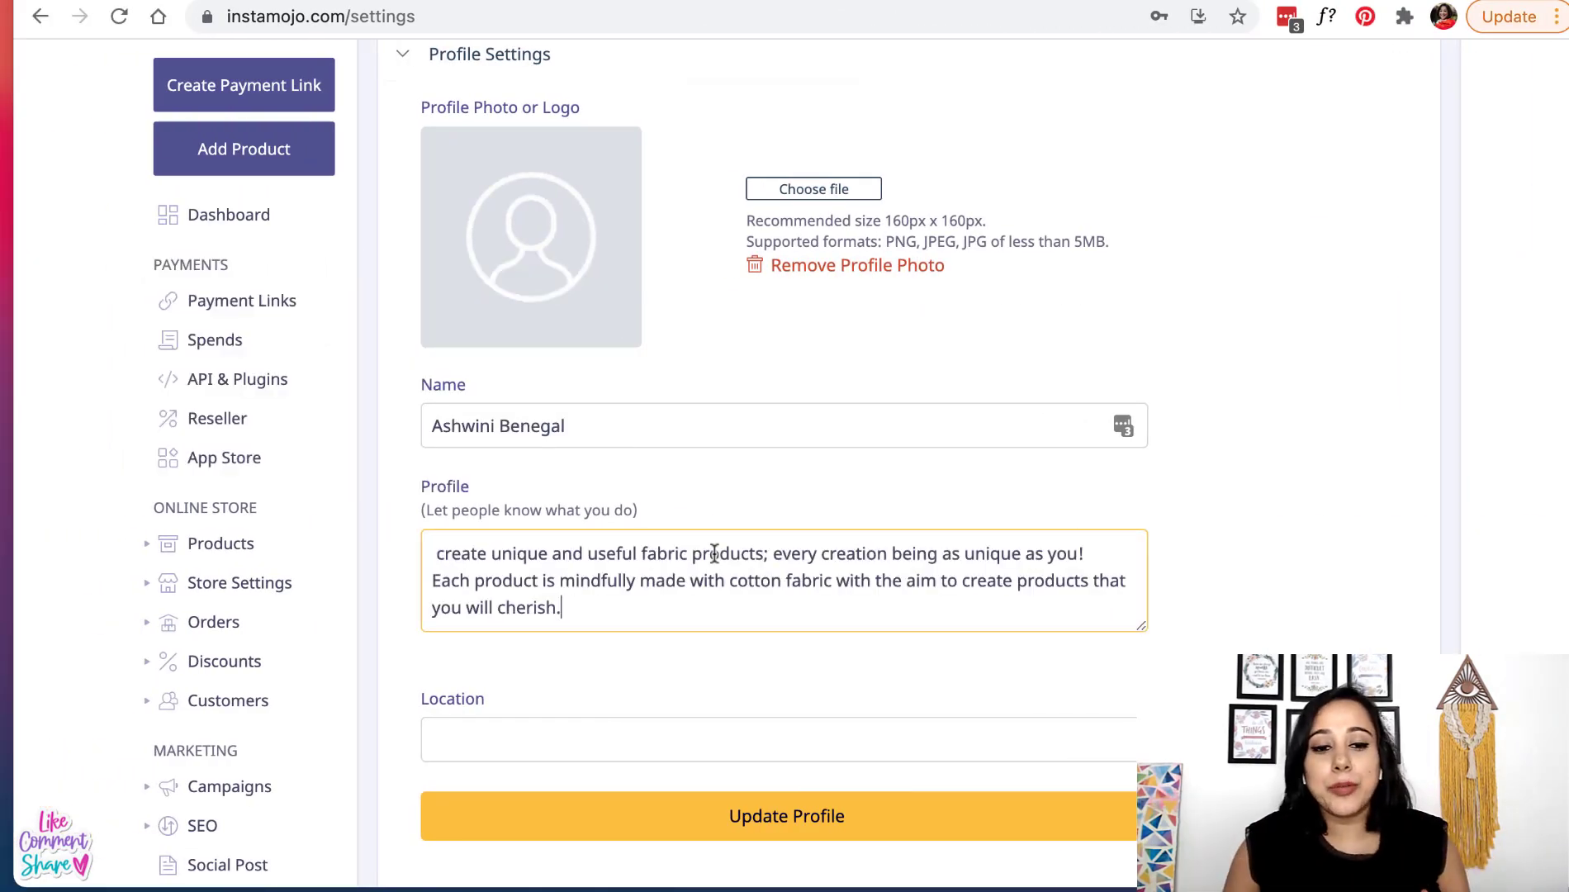
scroll(908, 661, "up", 2)
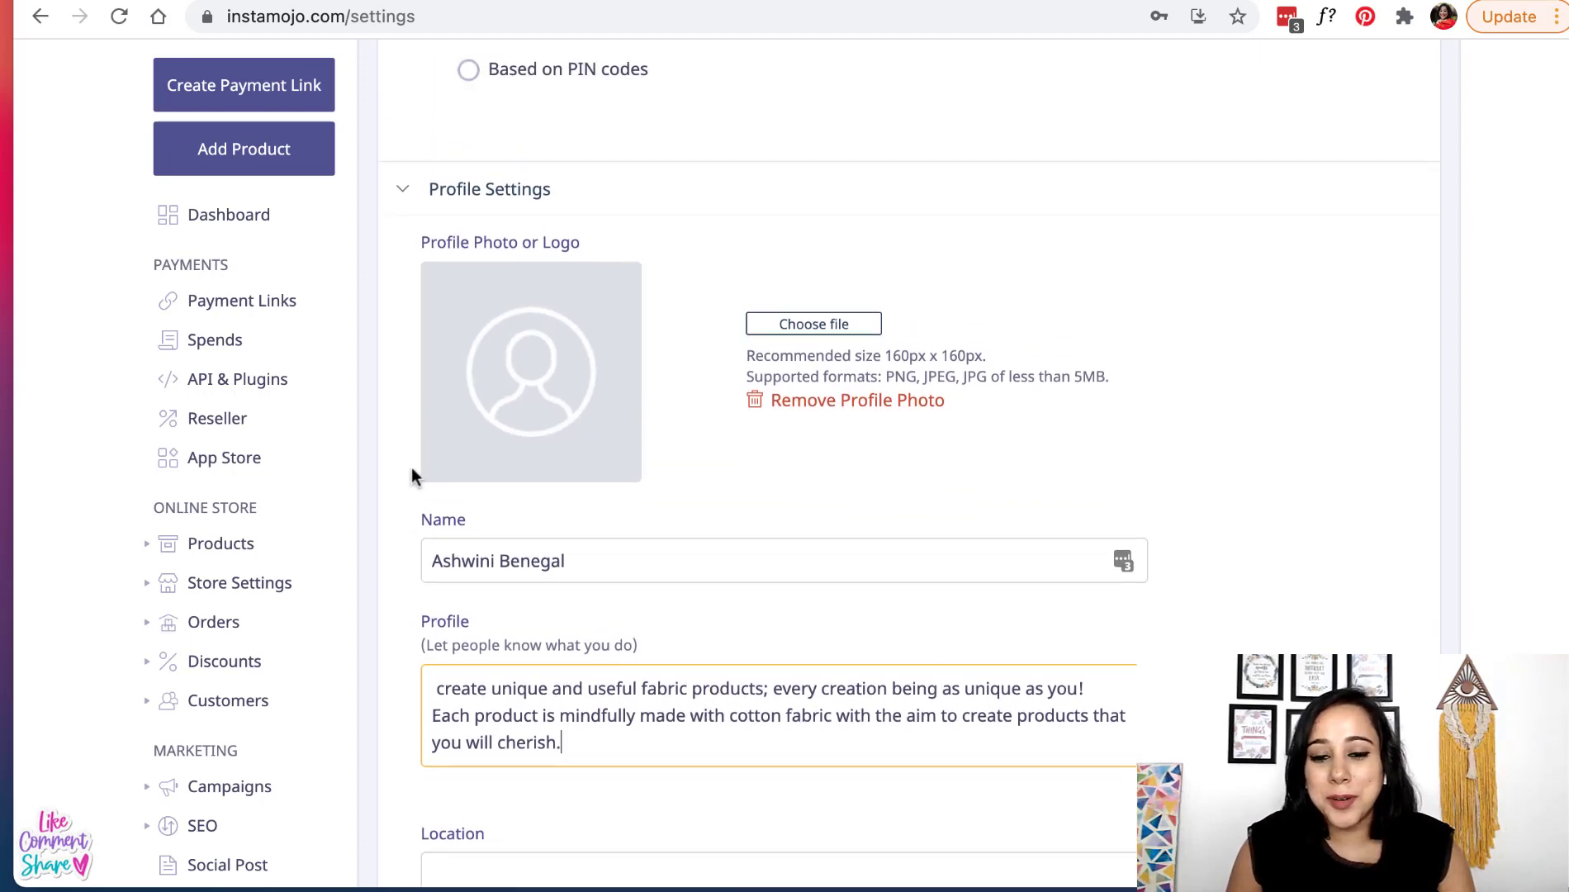
scroll(413, 476, "down", 2)
left_click_drag(1143, 617, 1143, 706)
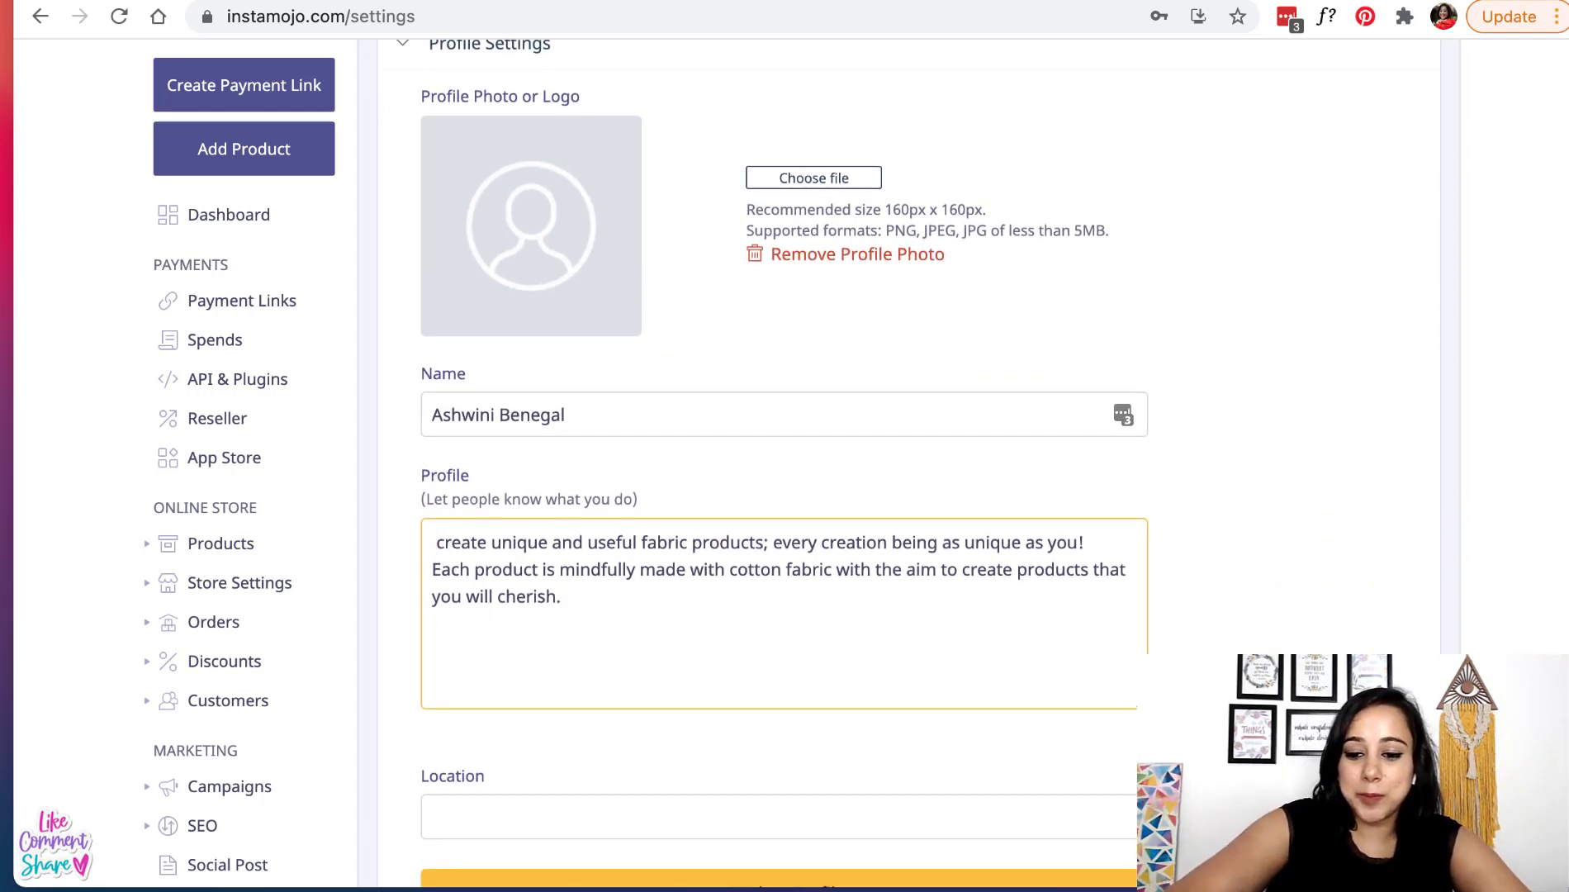
type("I")
- Set the location to Bangalore and save the profile settings
scroll(495, 578, "down", 3)
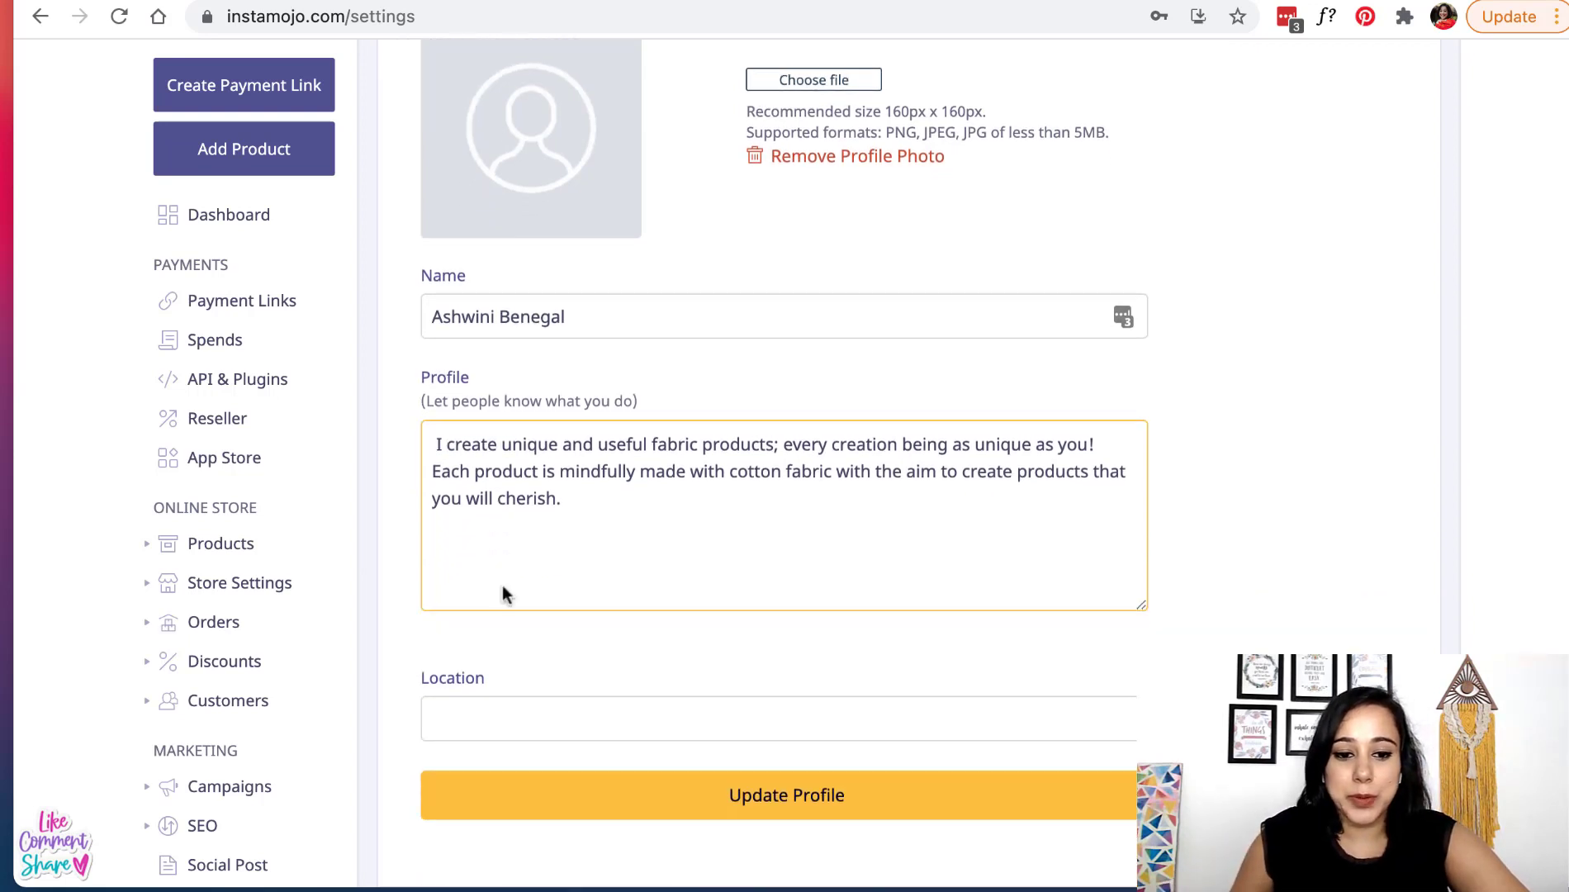
left_click(578, 670)
type("Ban")
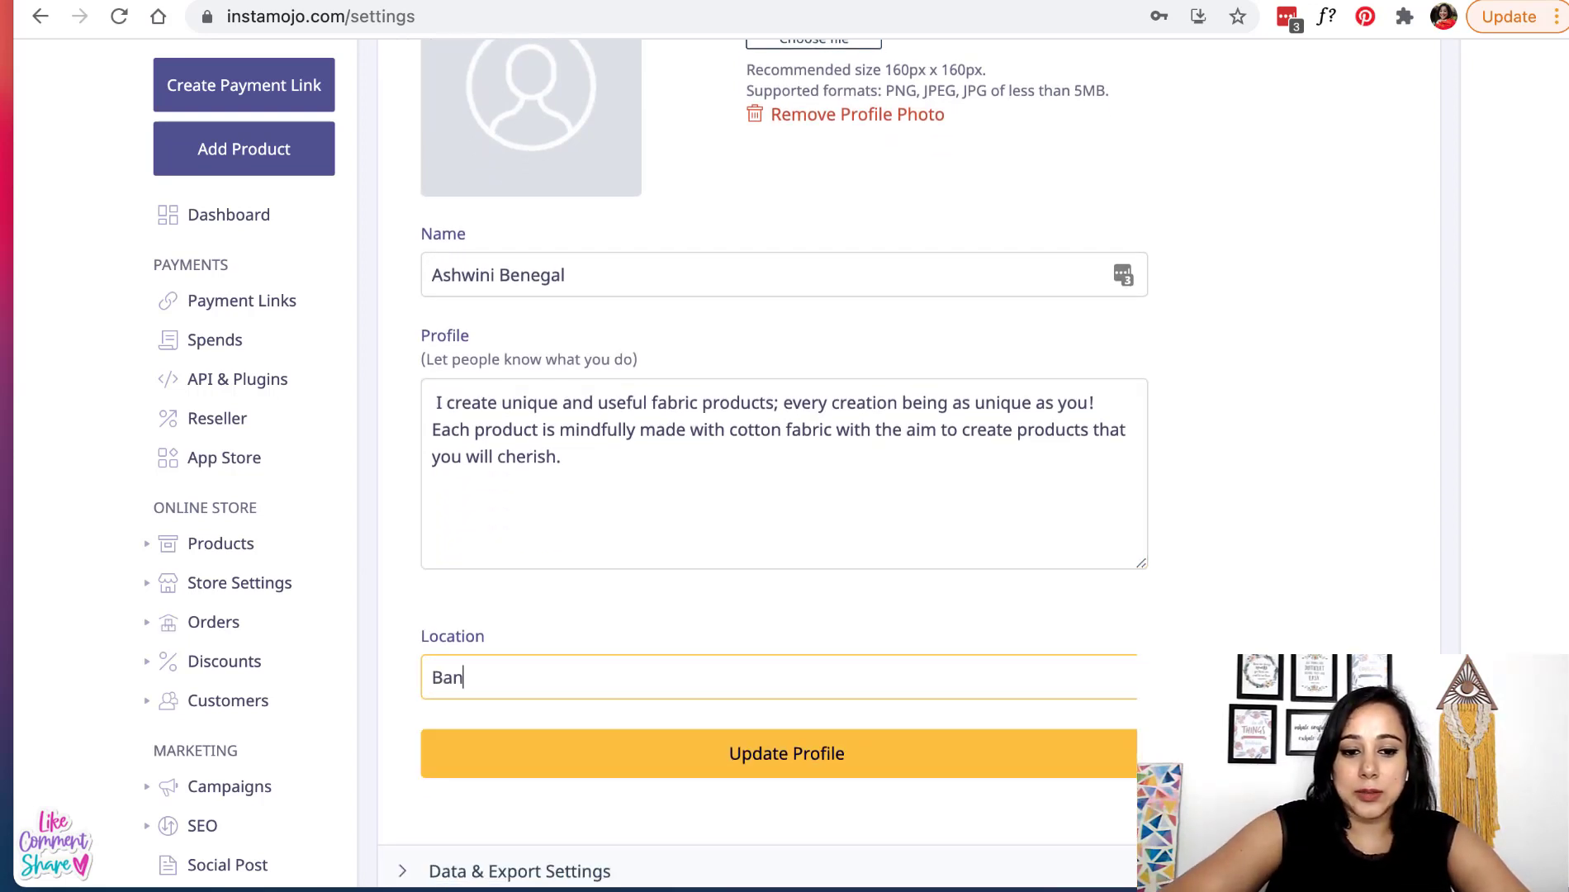
type("galore")
scroll(817, 694, "down", 3)
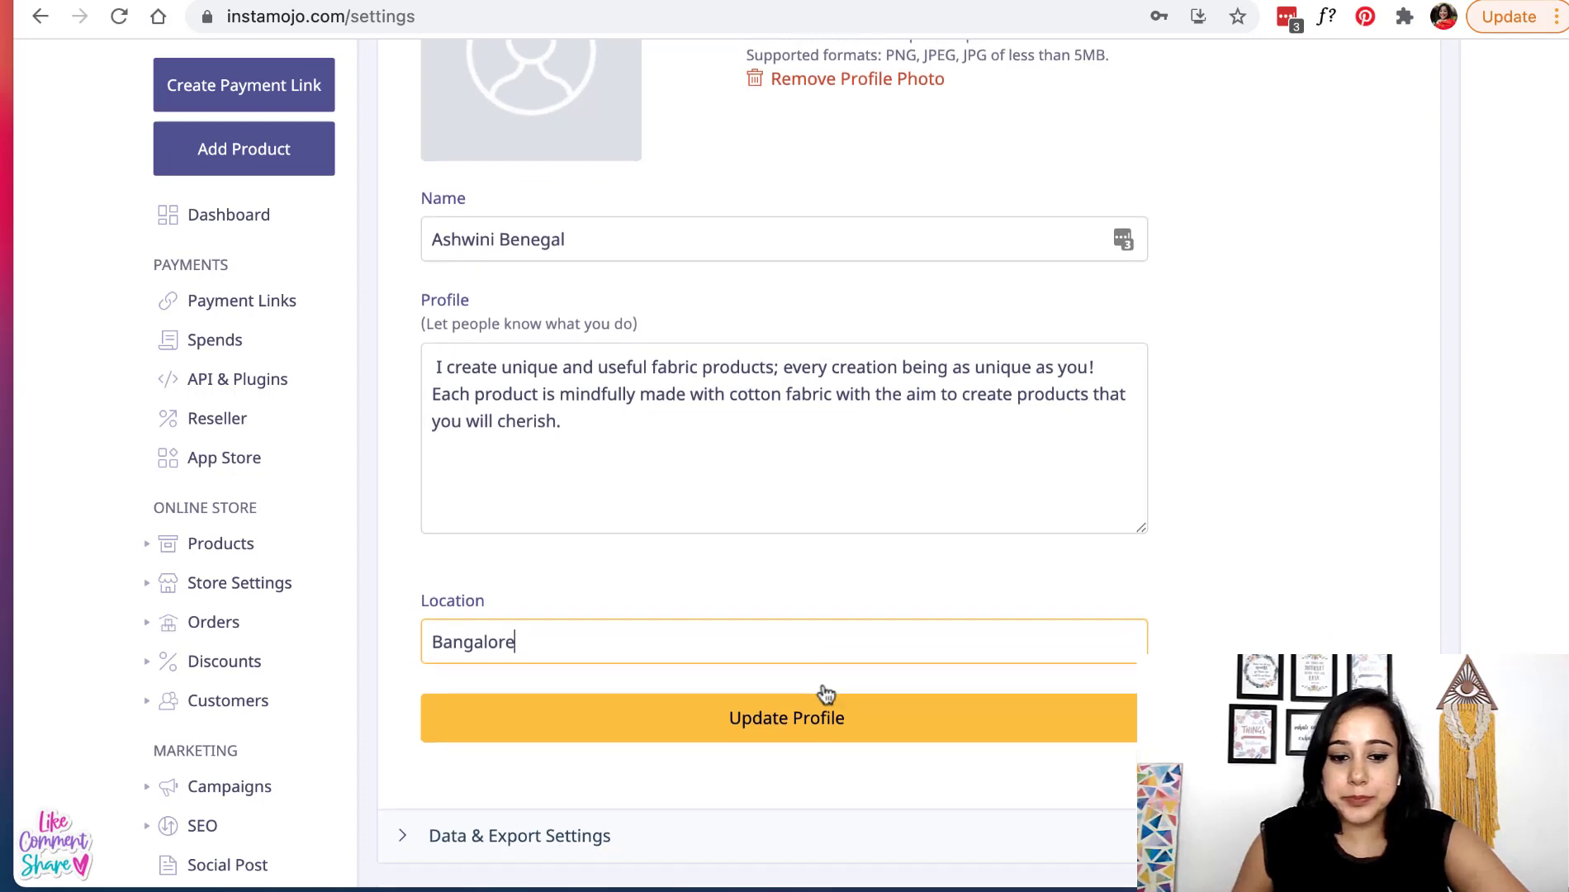
left_click(724, 626)
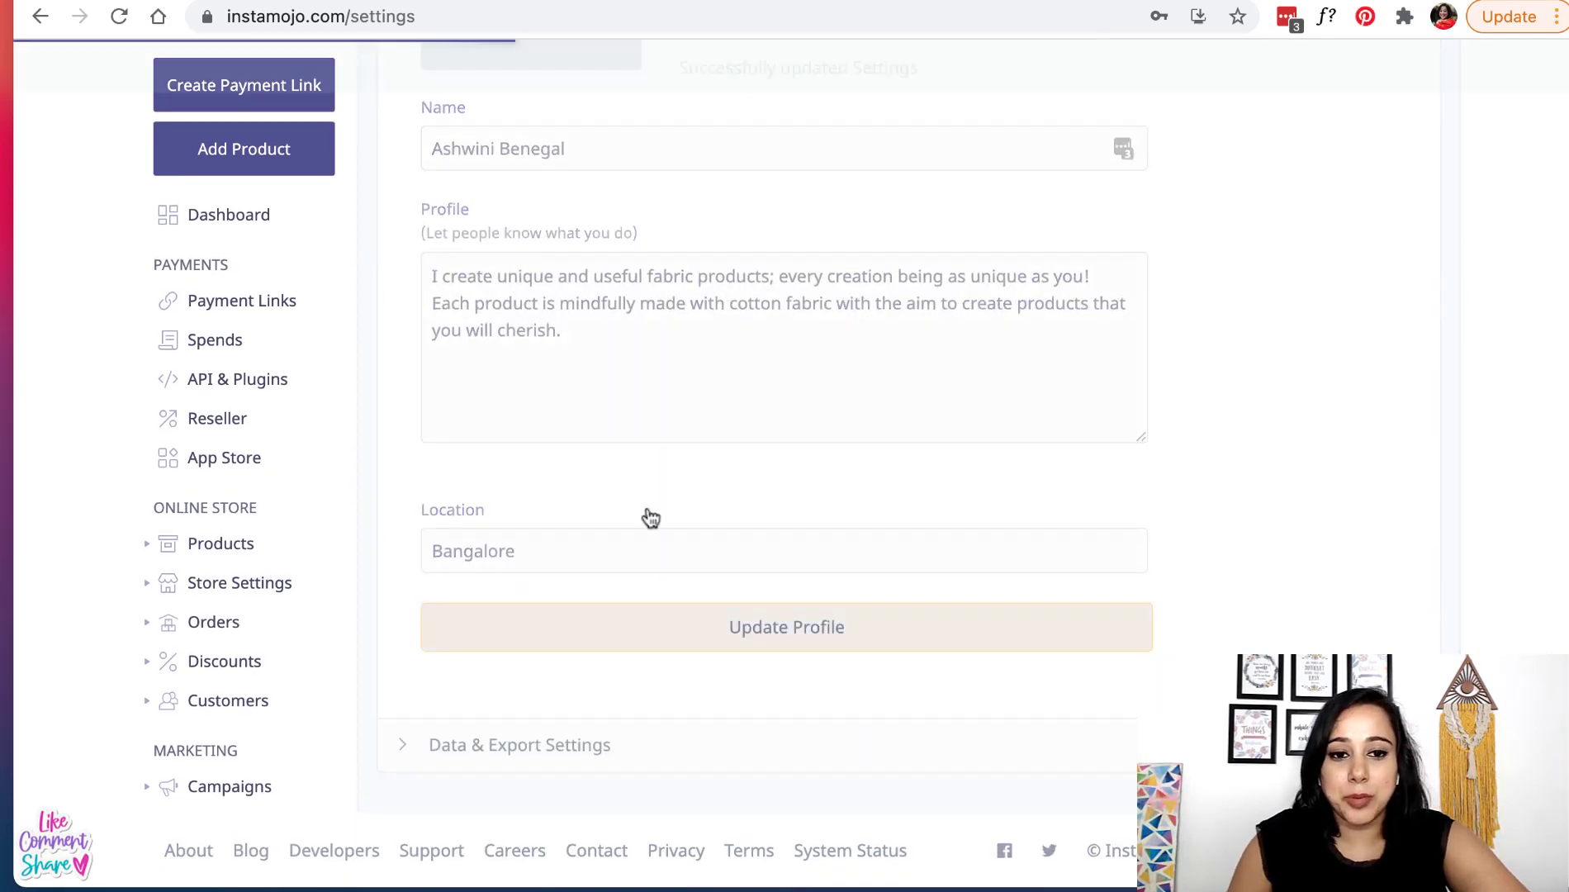
- Collapse the Profile, Data & Export, Shipping and Account Settings sections
scroll(639, 500, "up", 6)
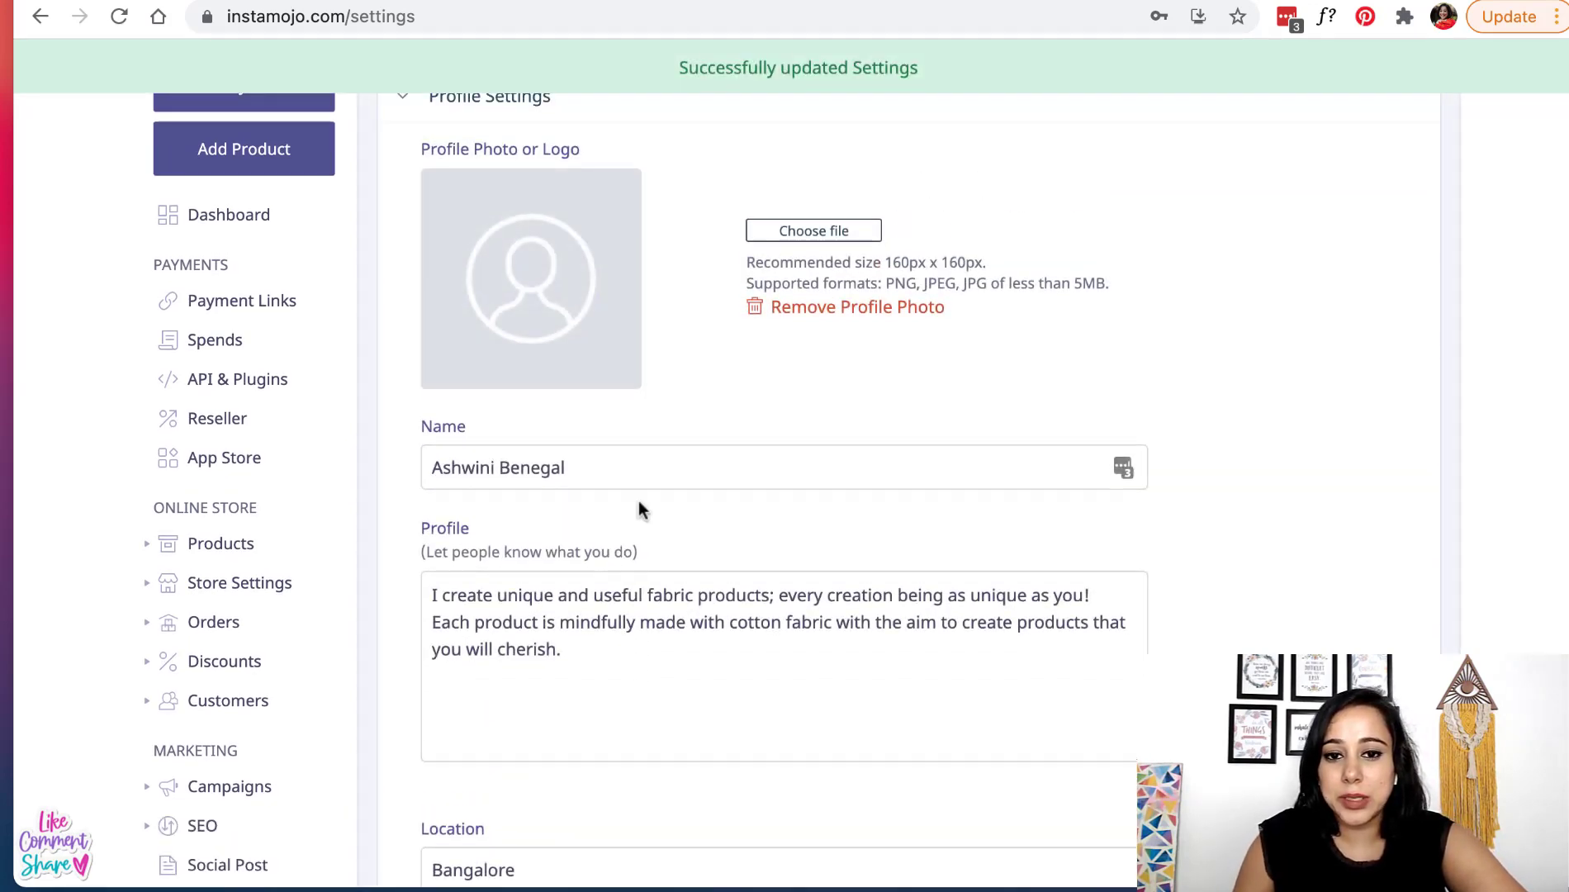
scroll(639, 505, "up", 5)
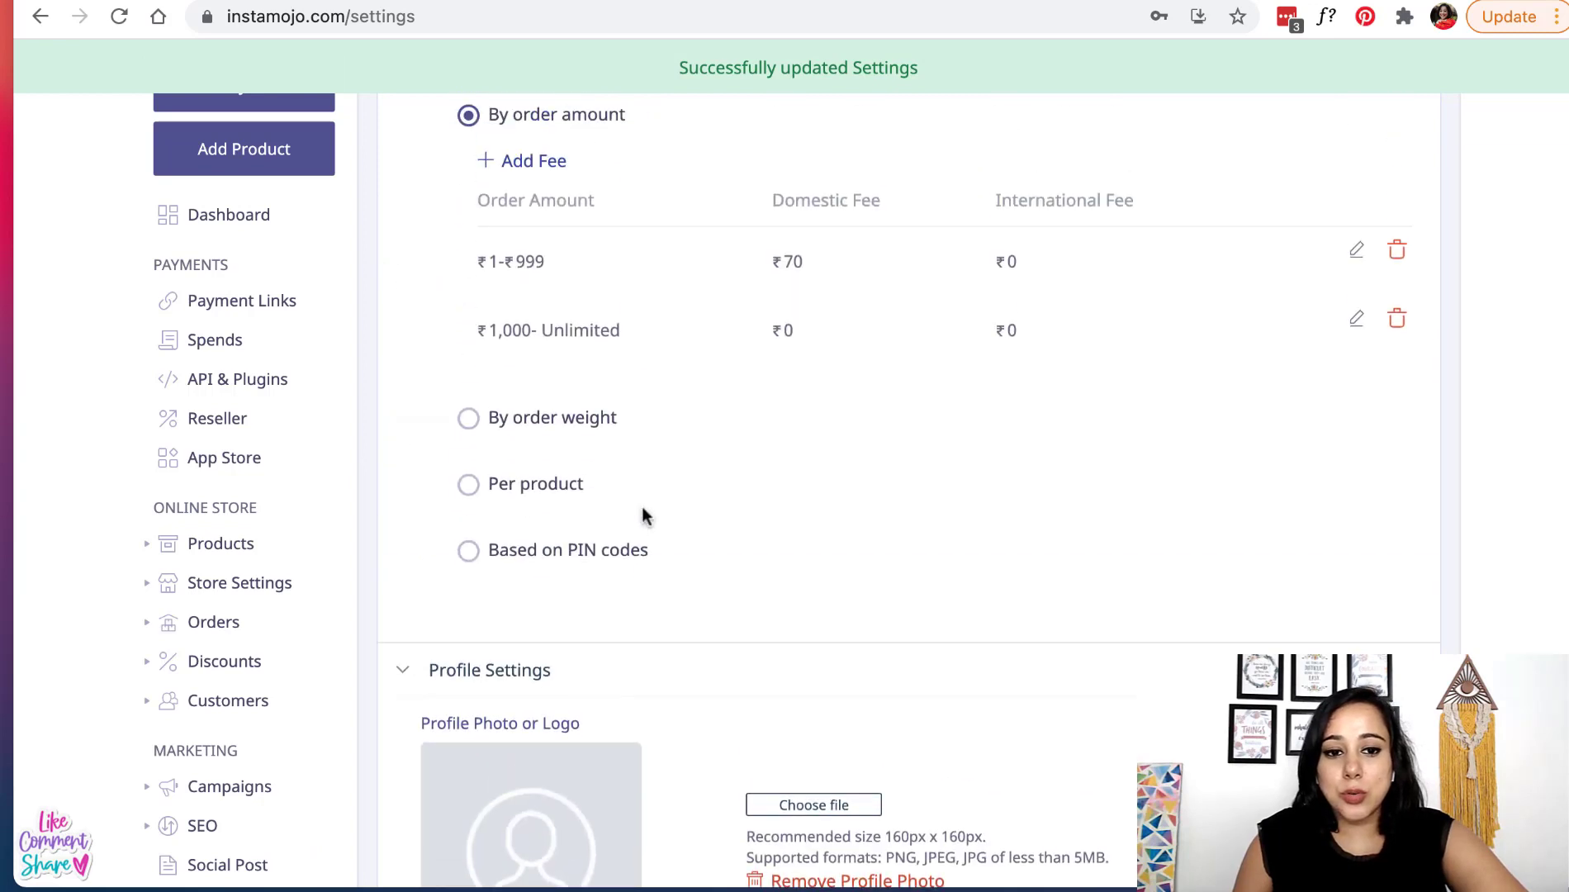
left_click(620, 690)
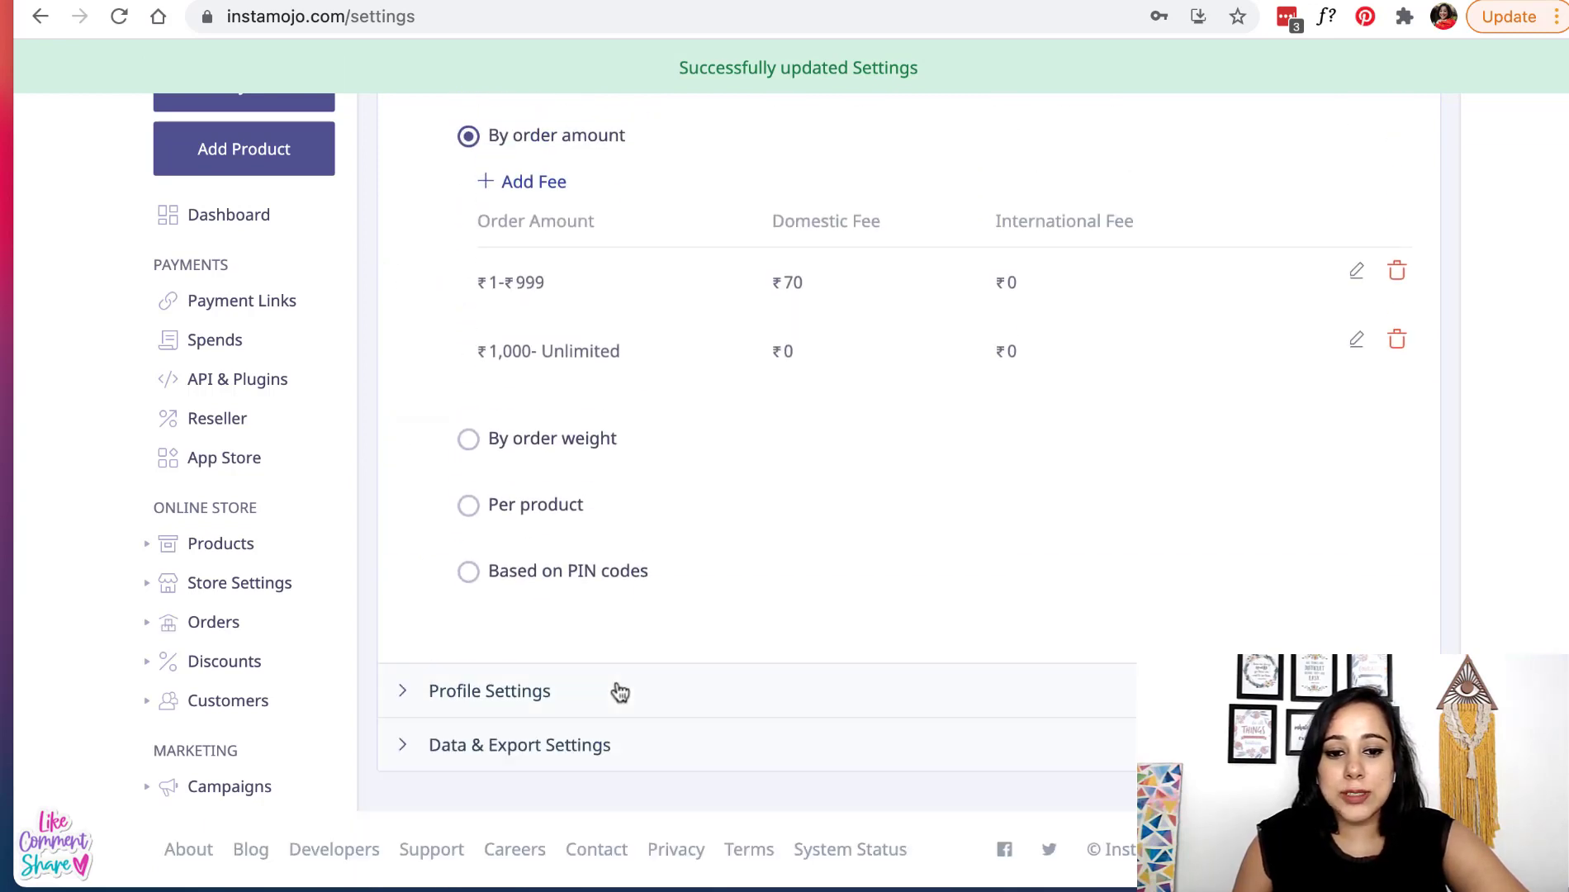
left_click(575, 758)
scroll(625, 760, "down", 3)
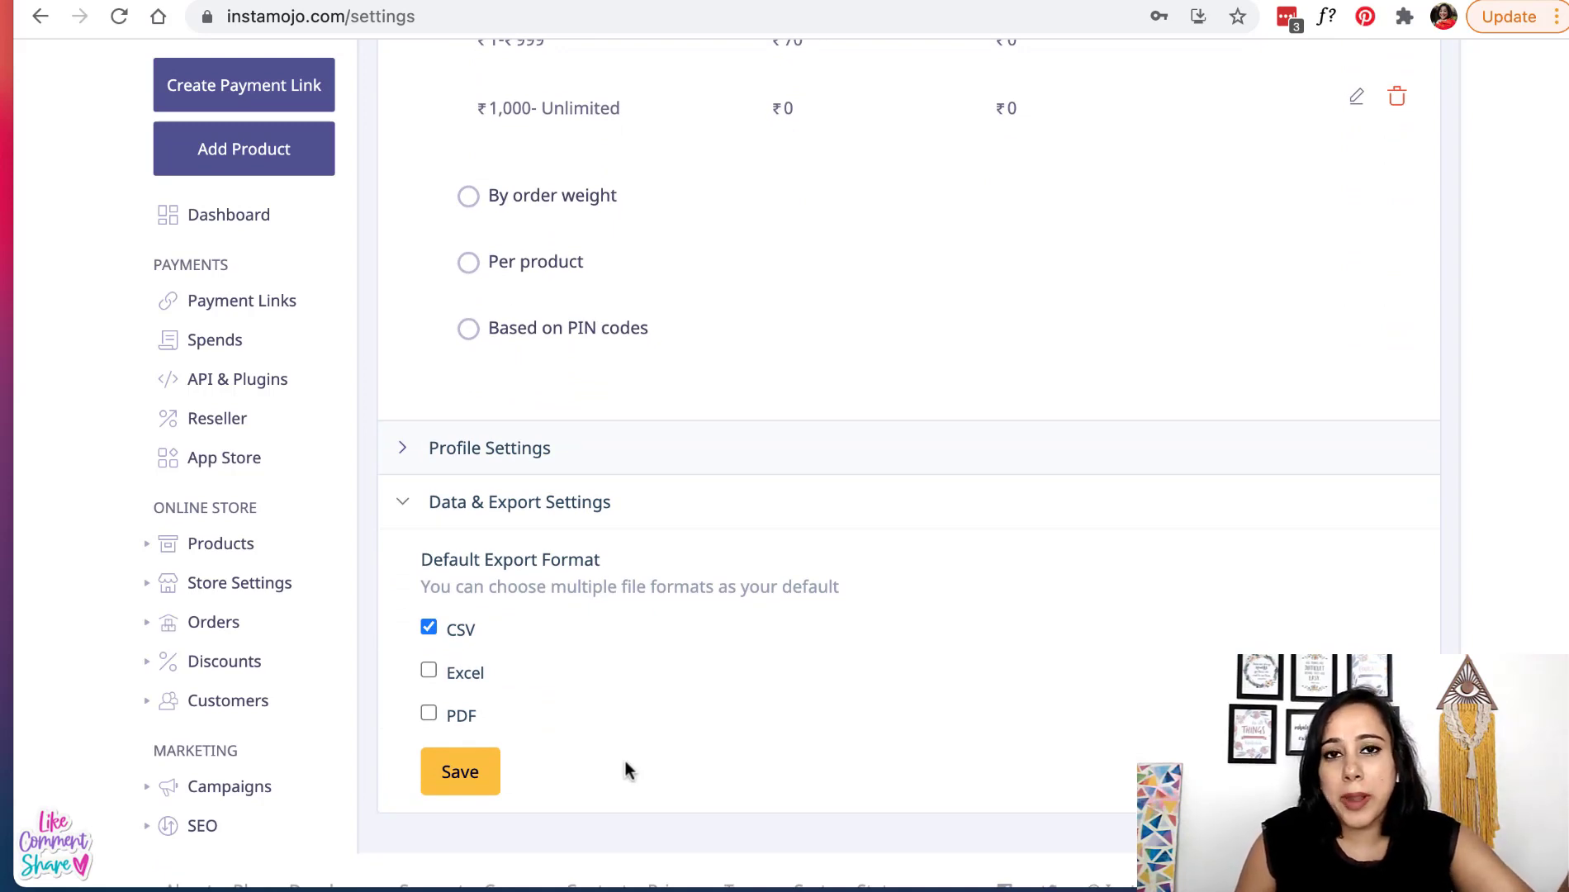
left_click(538, 505)
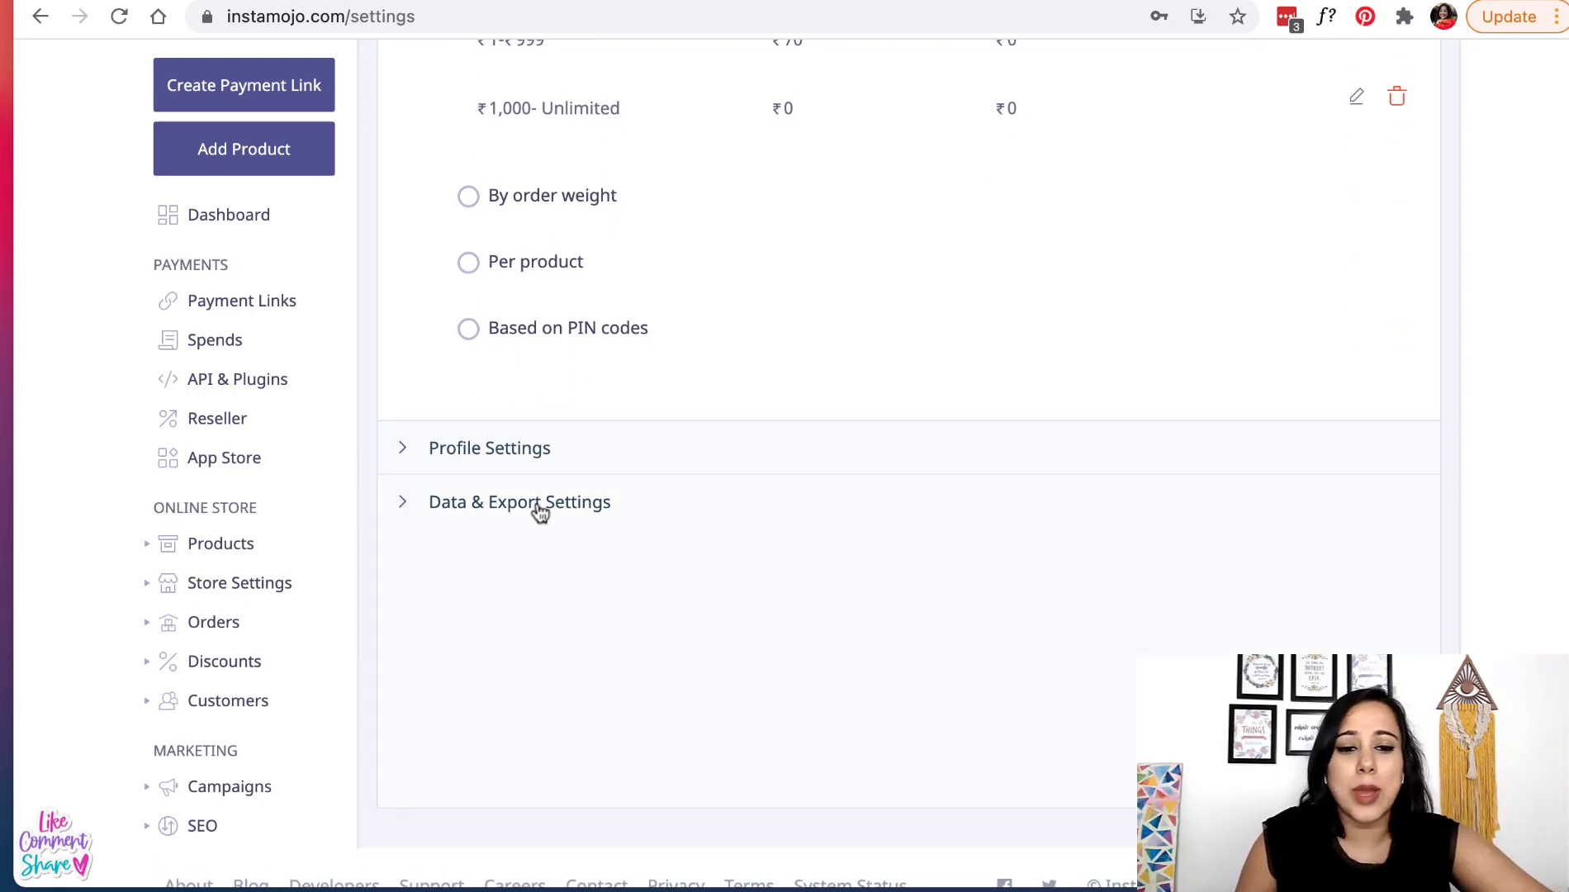
scroll(473, 459, "up", 10)
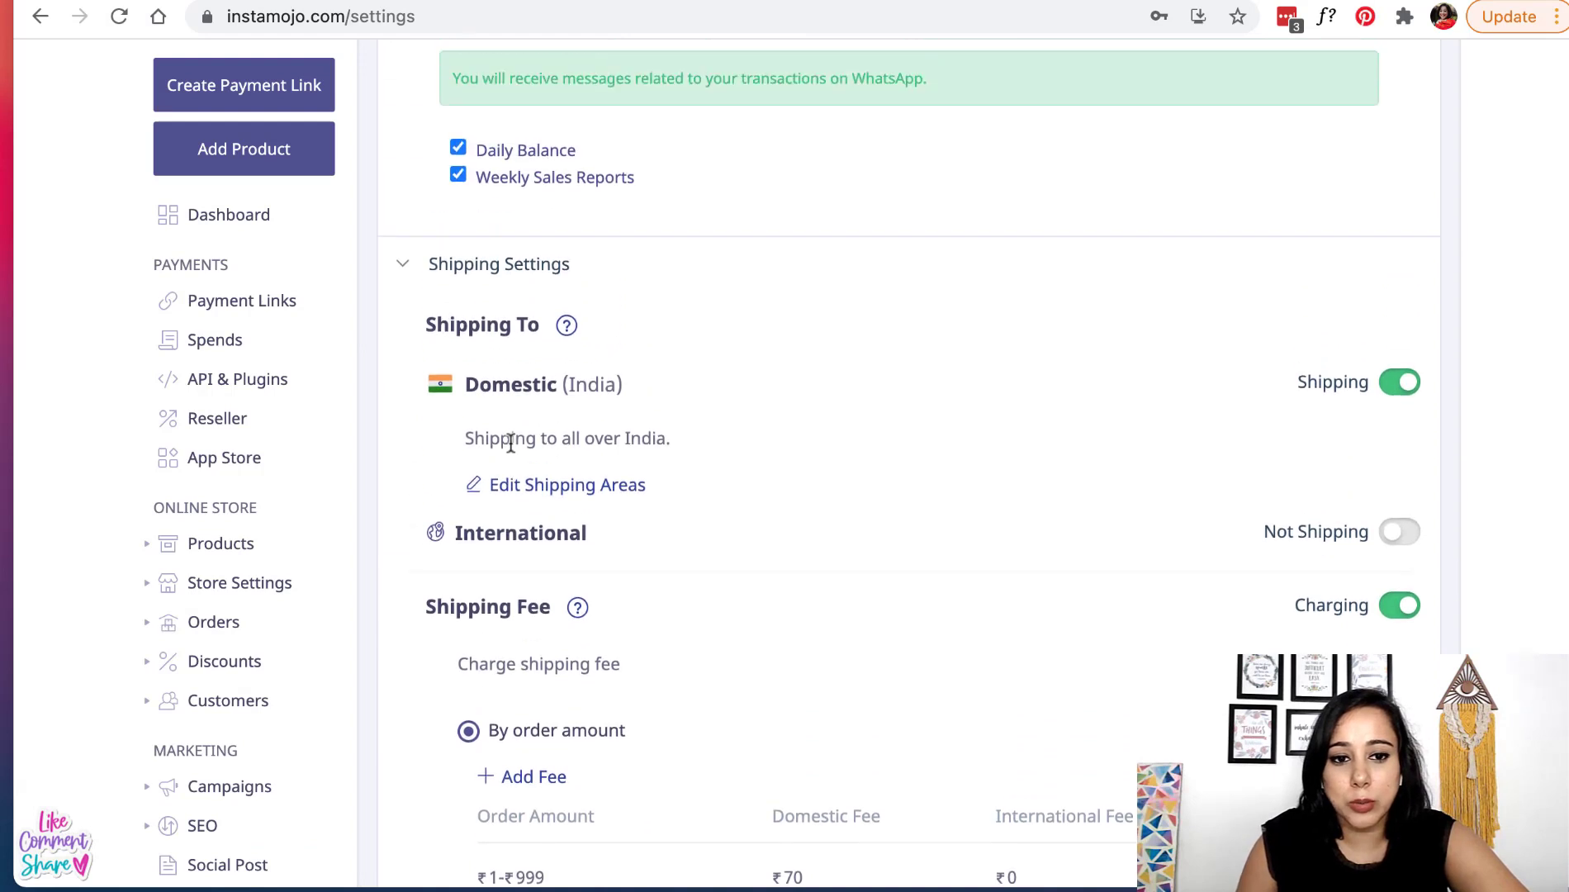
scroll(511, 444, "up", 5)
left_click(514, 648)
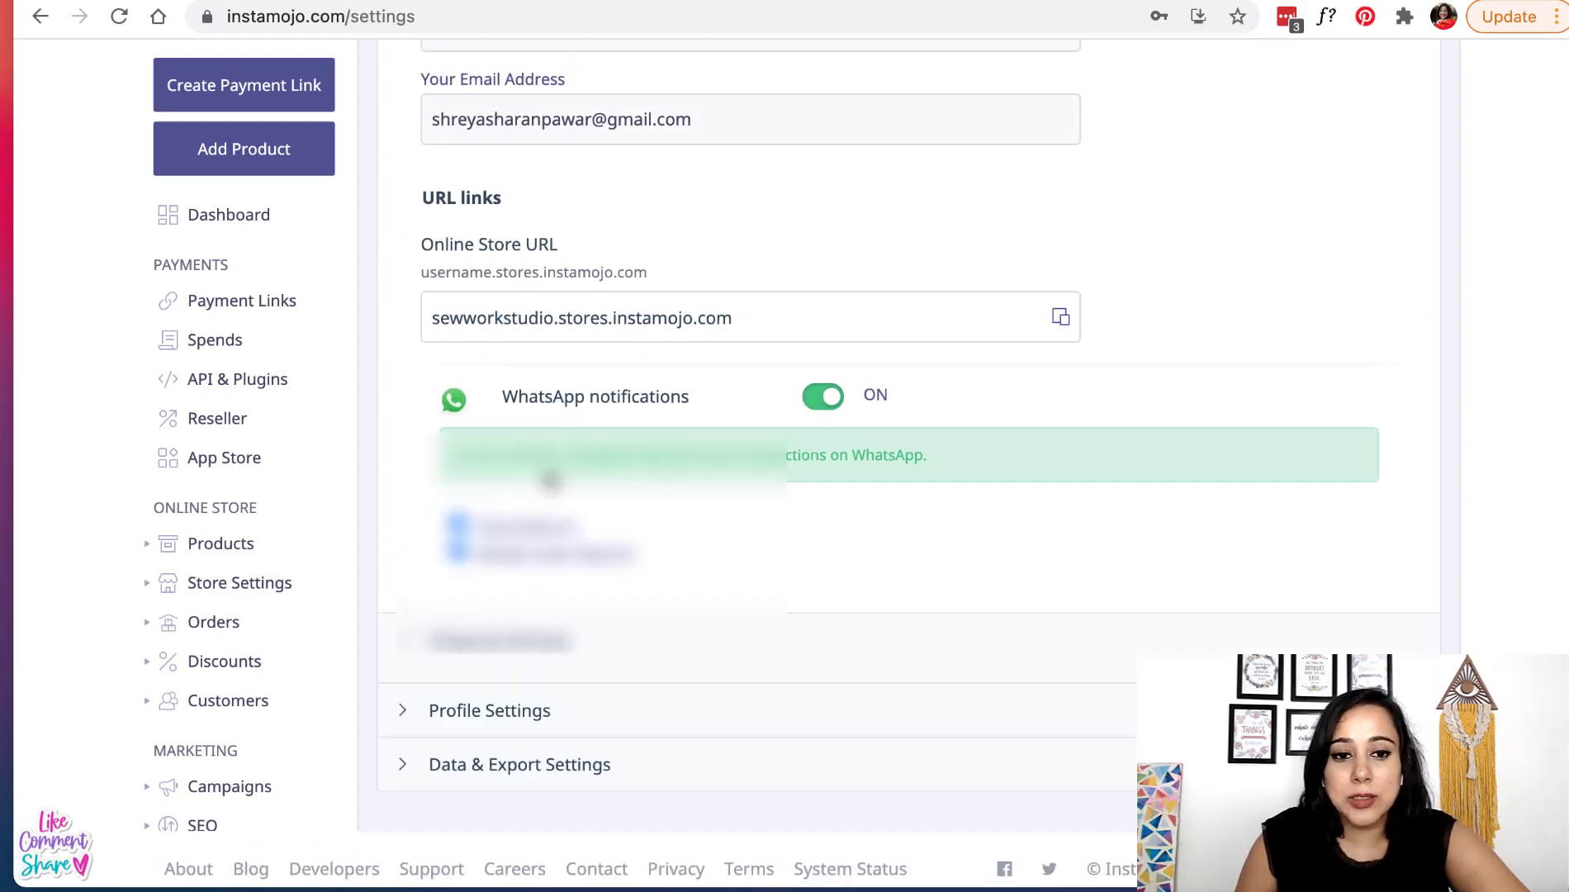
scroll(550, 479, "up", 7)
left_click(467, 245)
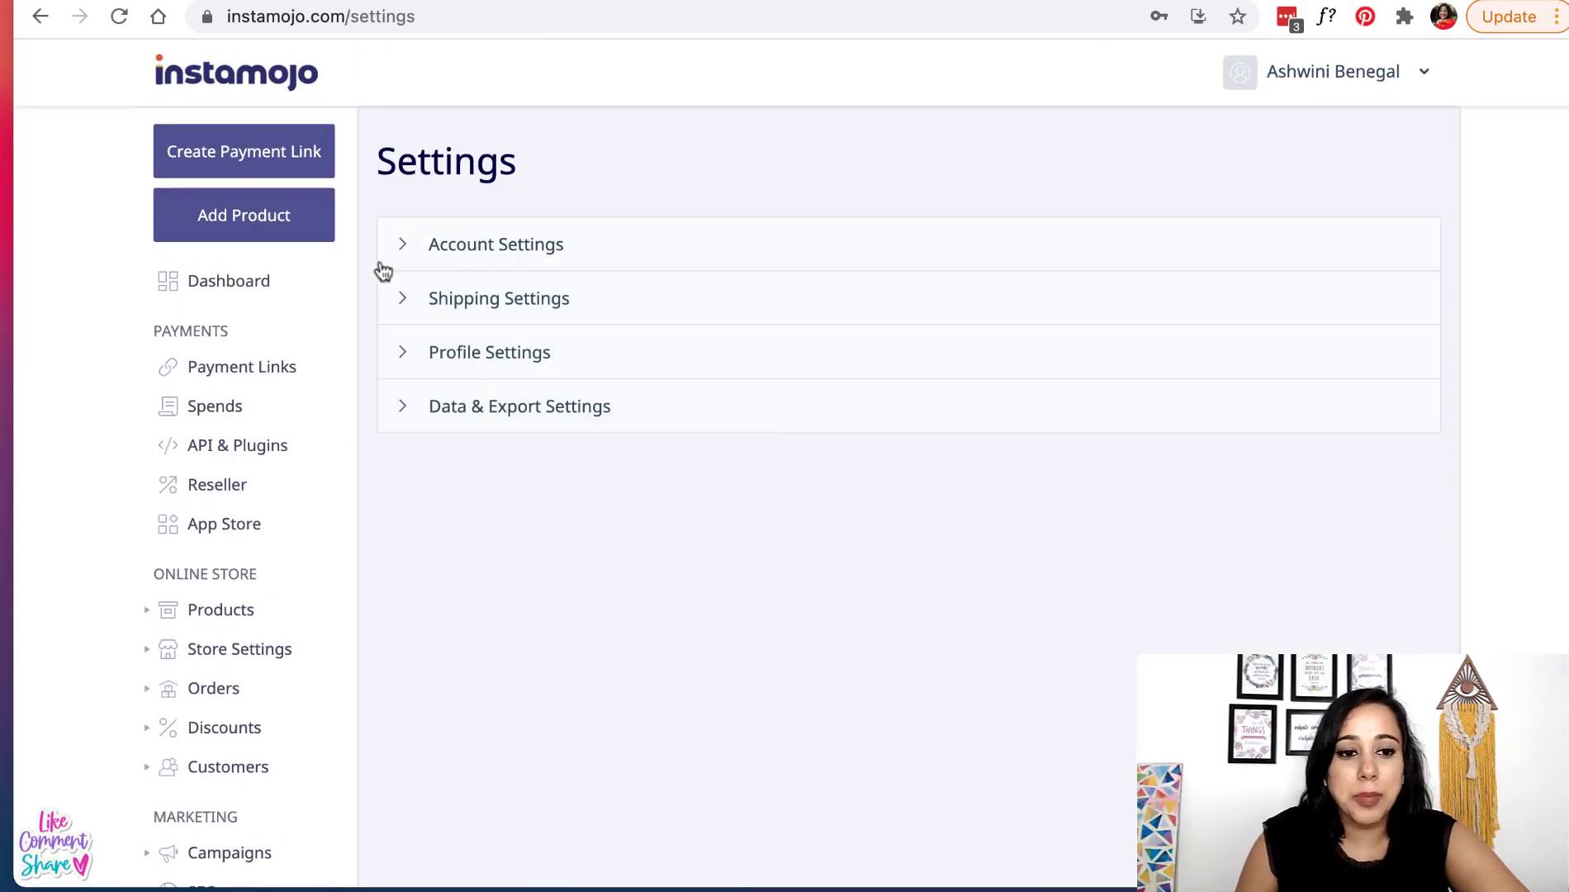
- Return to the dashboard and expand the Store Settings menu to list Profile, Logo & Favicon and Themes
left_click(245, 289)
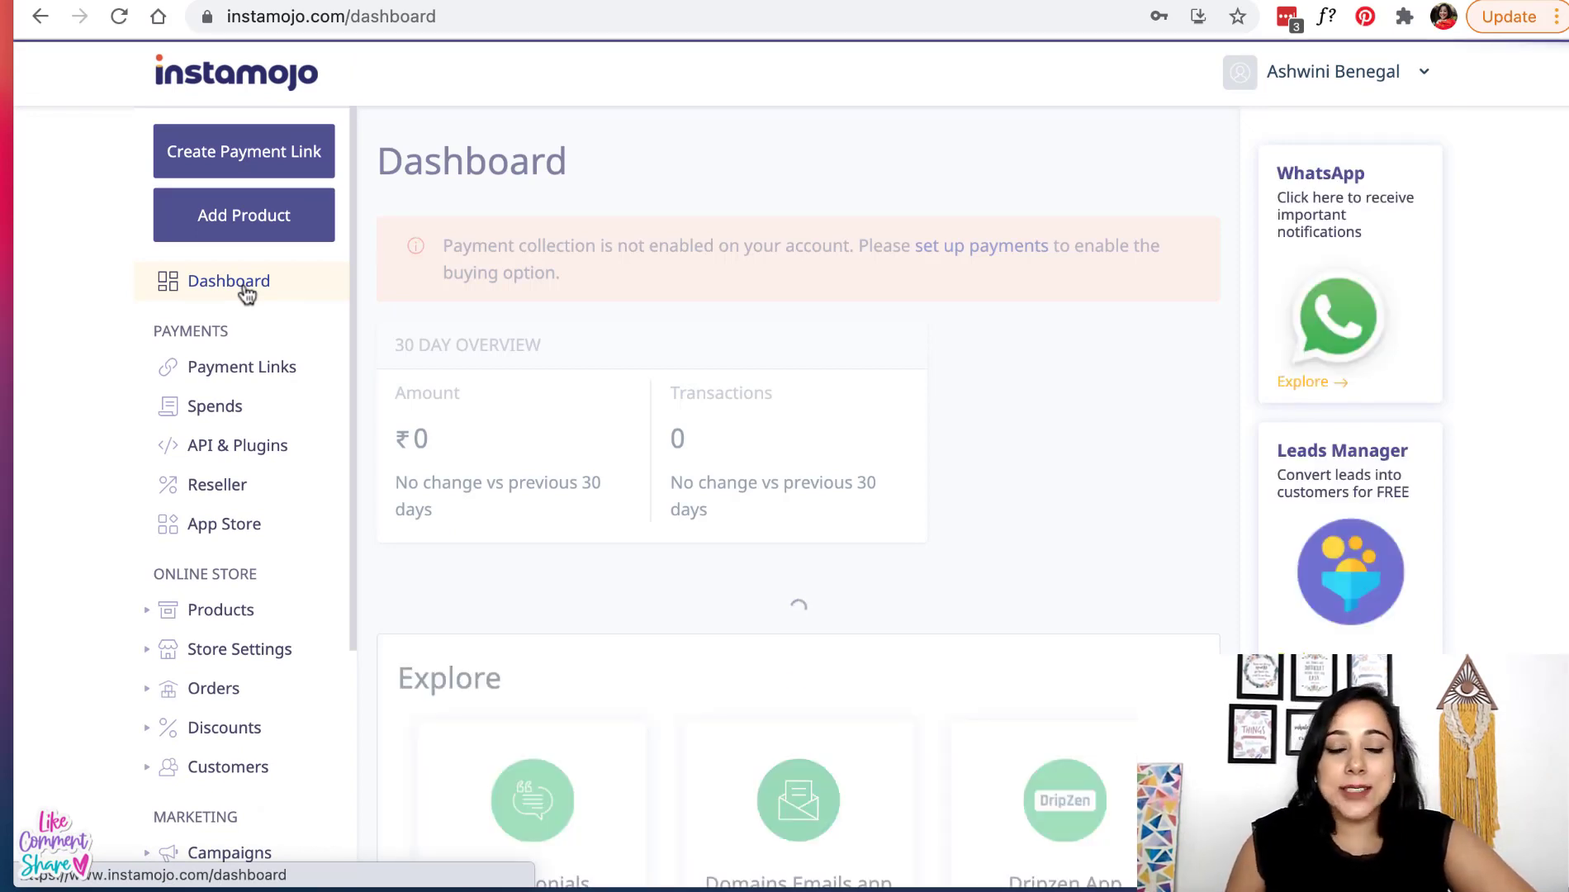
scroll(200, 543, "down", 2)
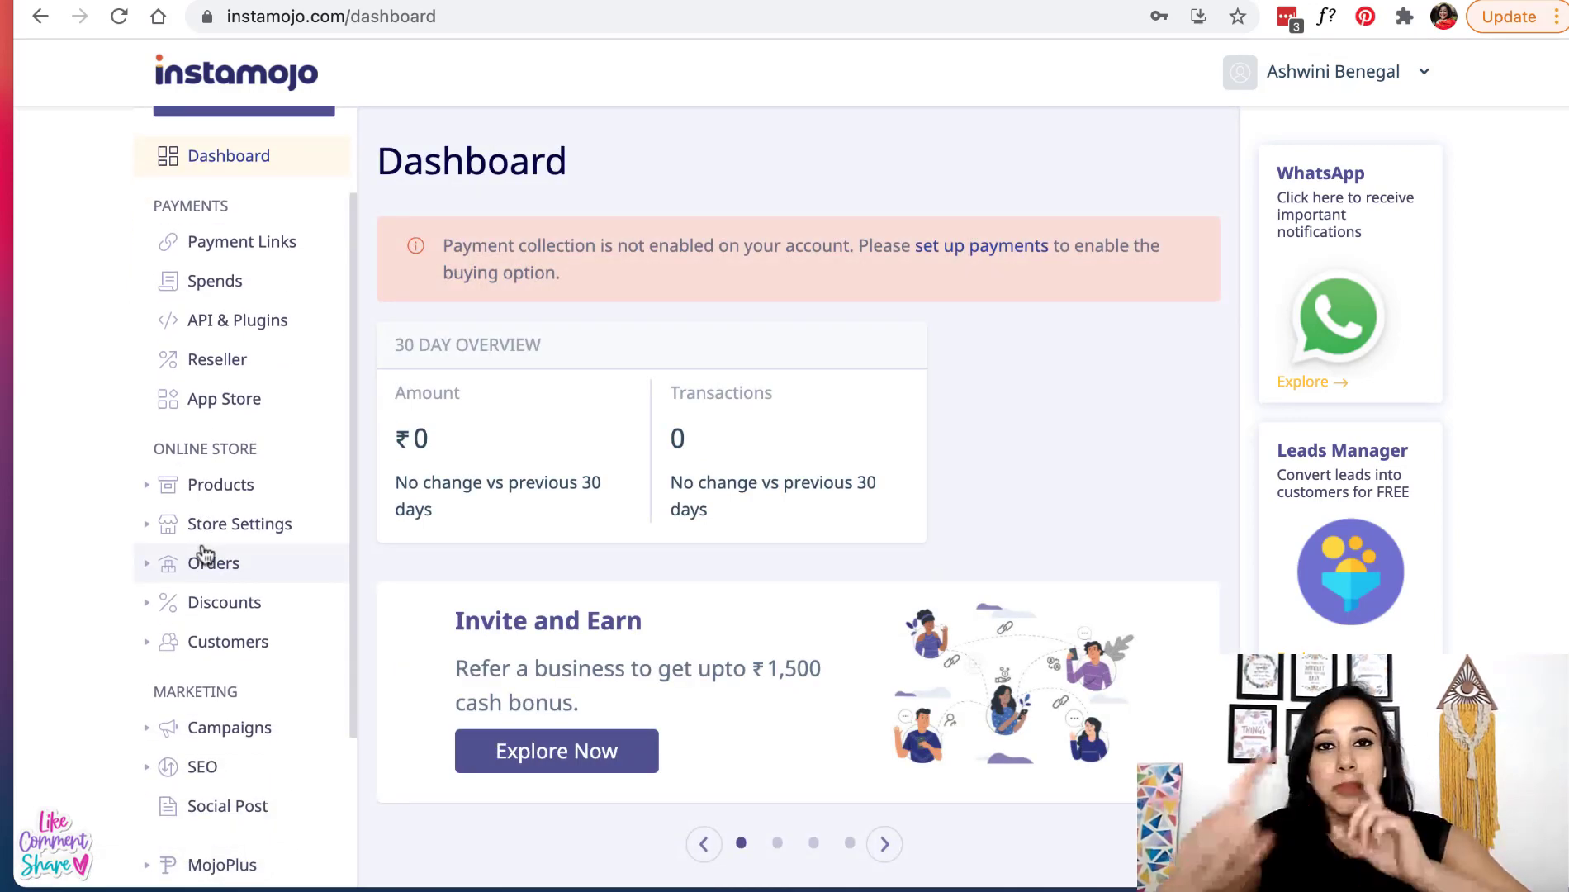
left_click(256, 535)
scroll(256, 536, "up", 1)
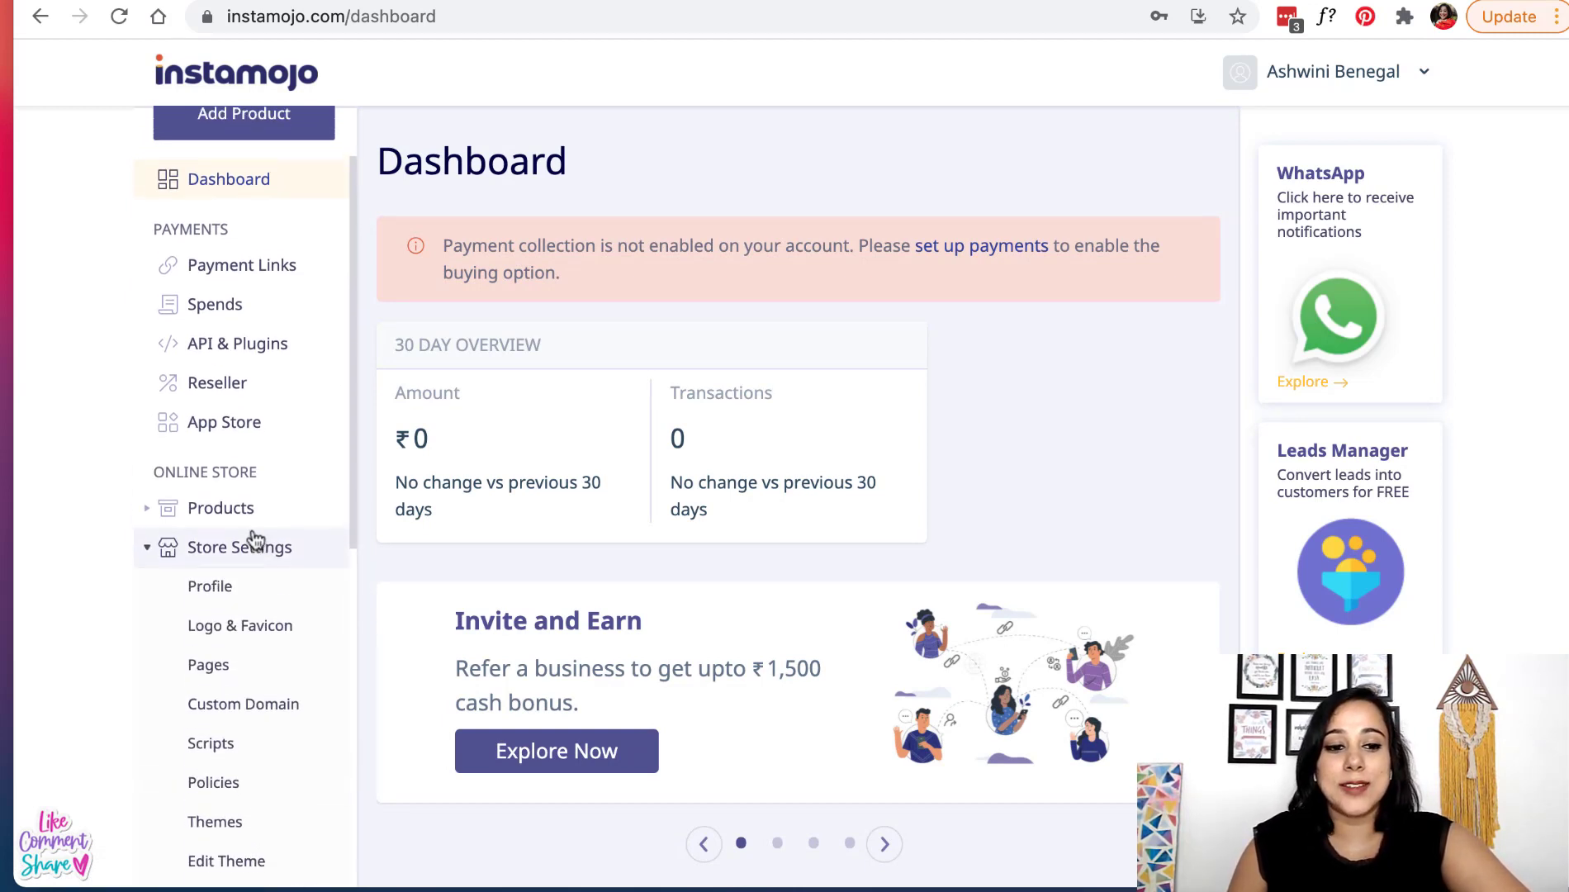
scroll(236, 537, "down", 3)
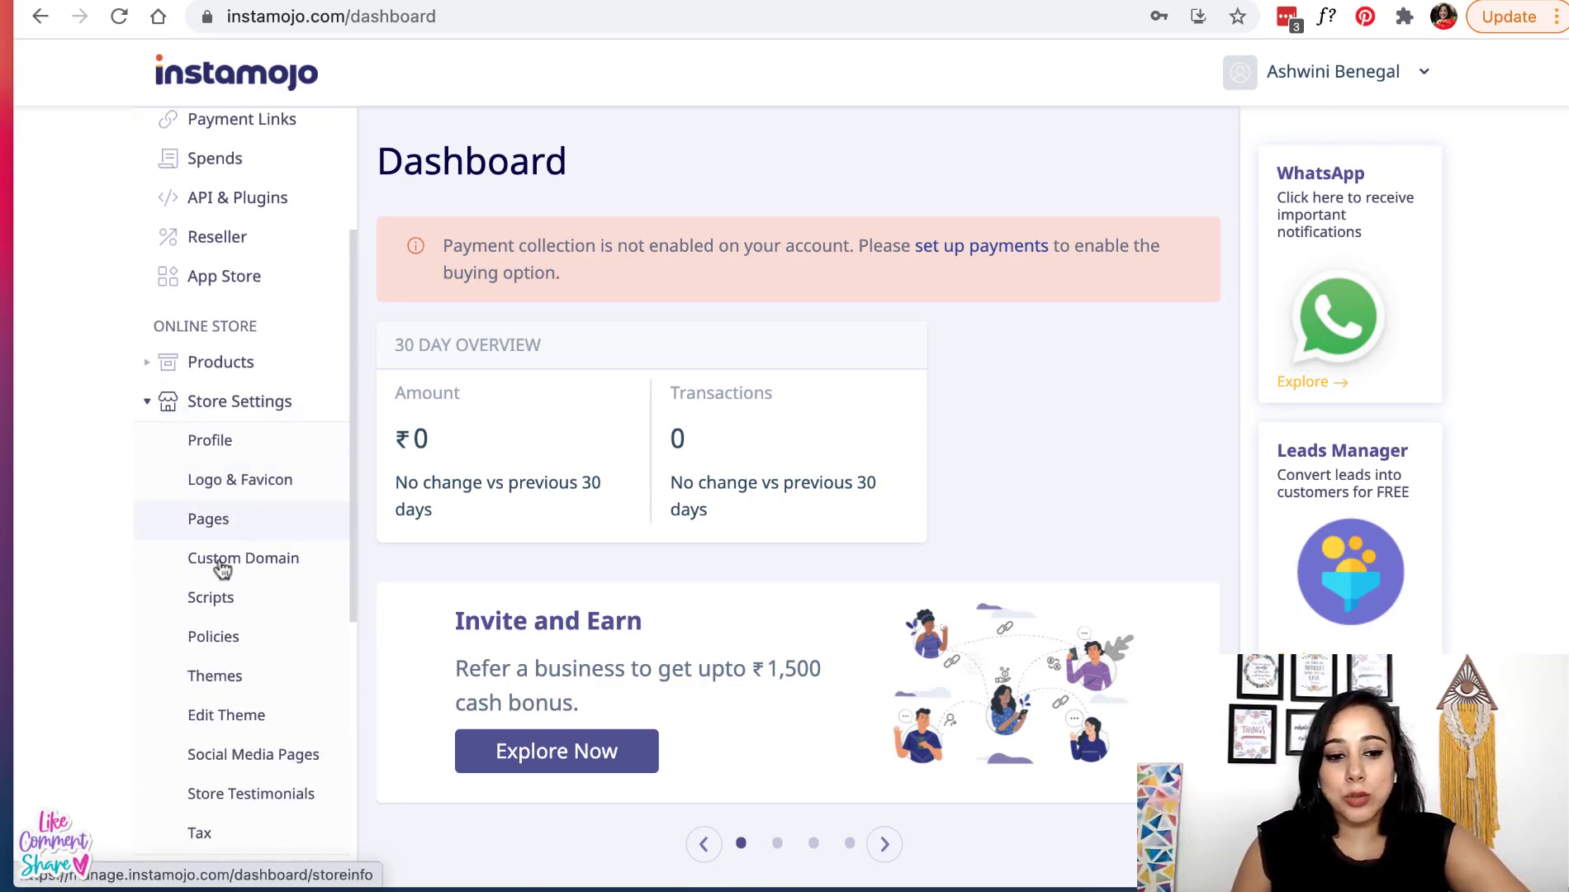
- Enter the contact e-mail and paste the store address in Store Details, then save
left_click(272, 457)
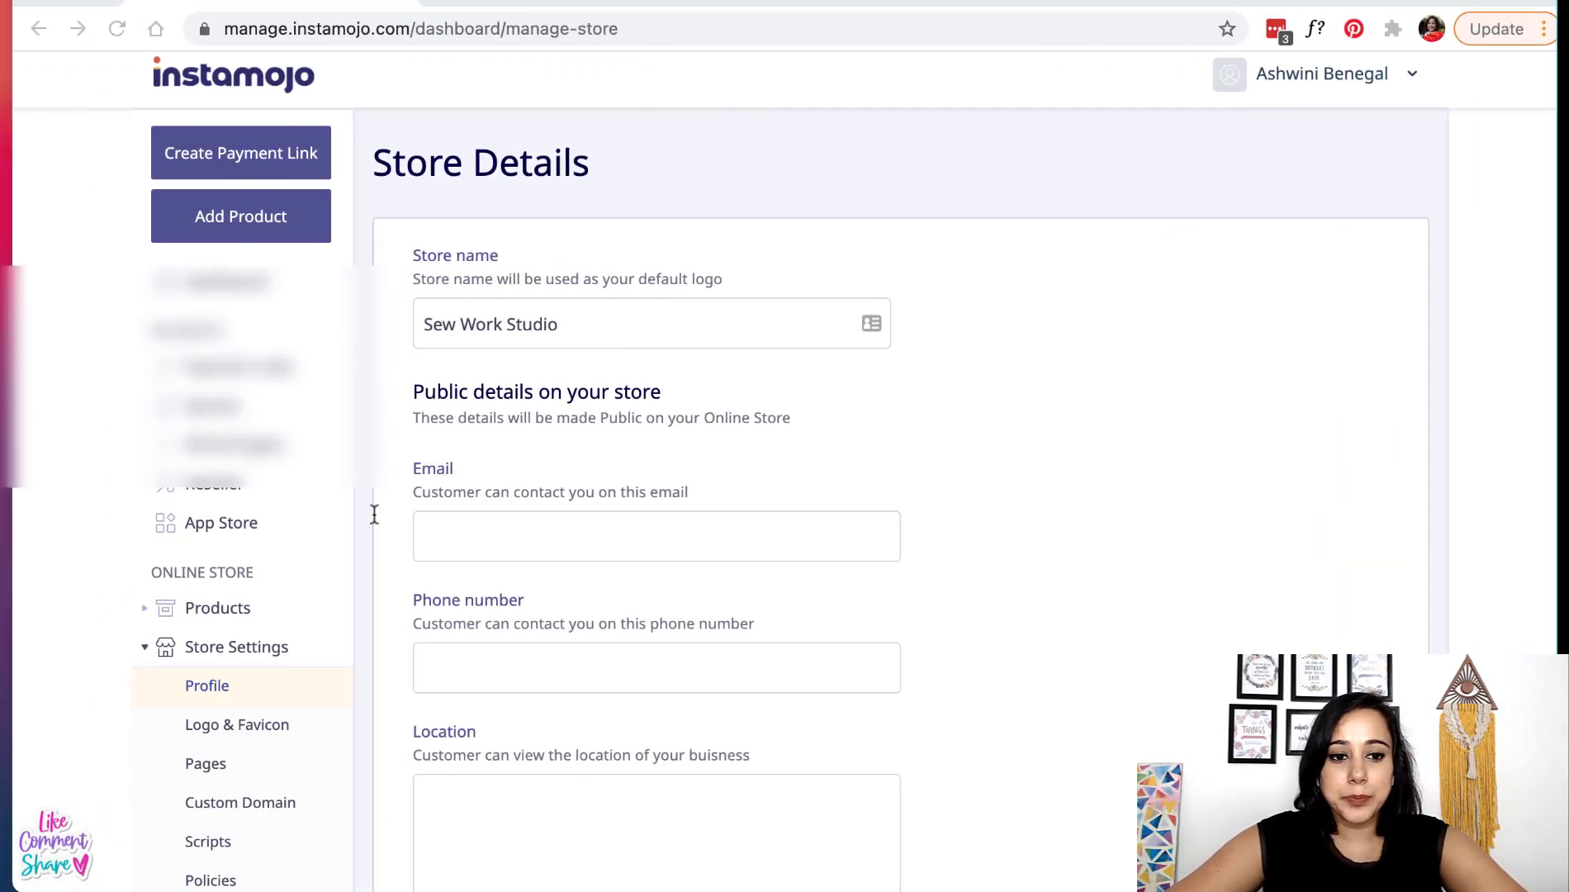
left_click(480, 532)
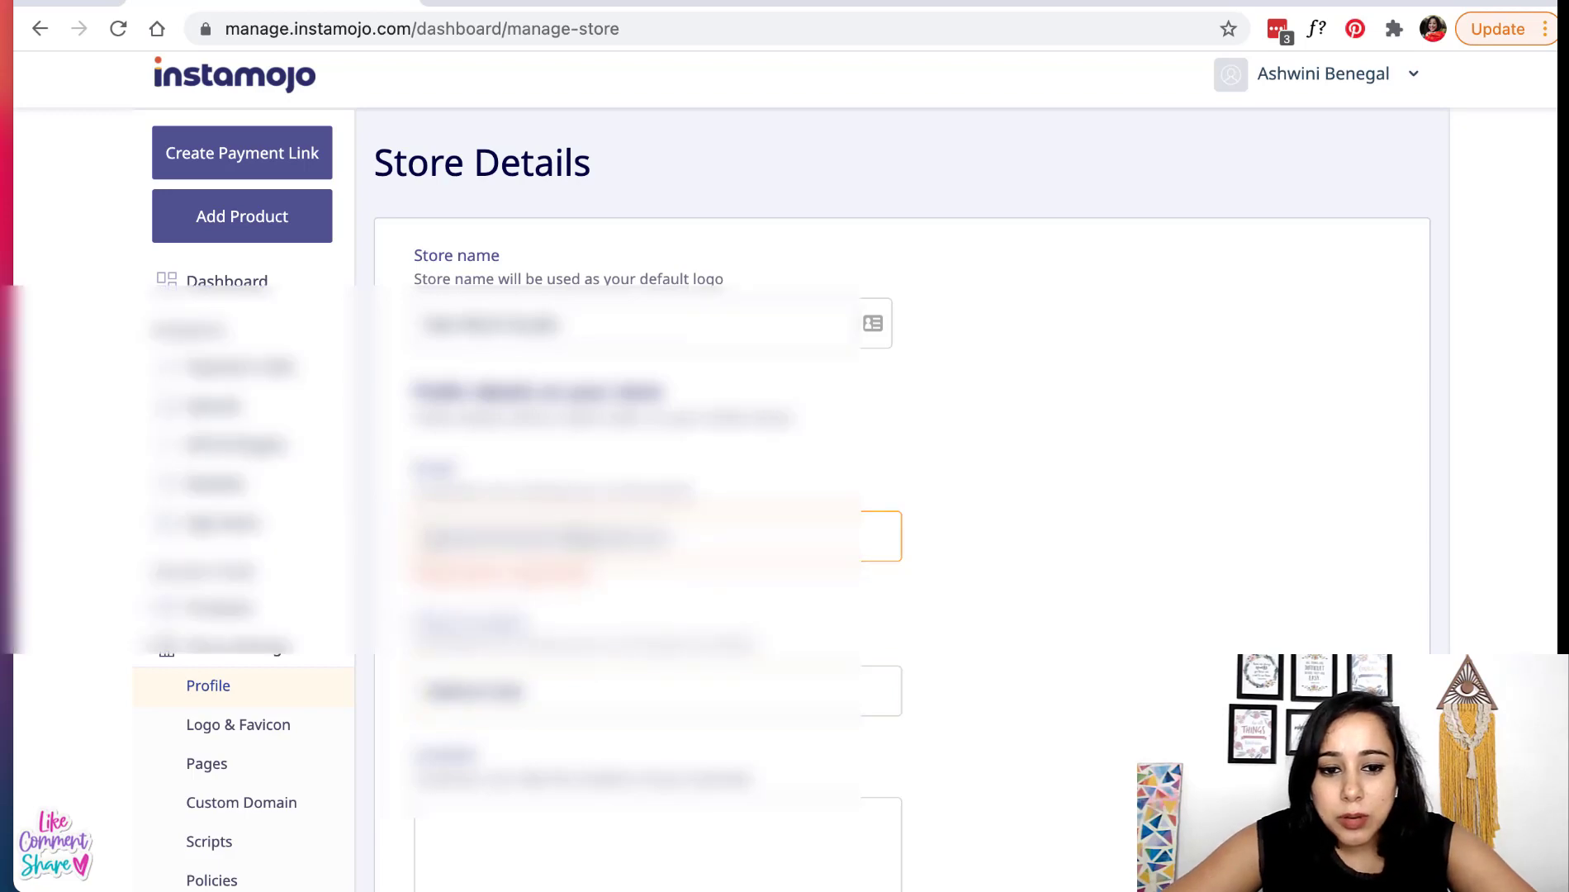
key("BackSpace")
scroll(900, 471, "down", 3)
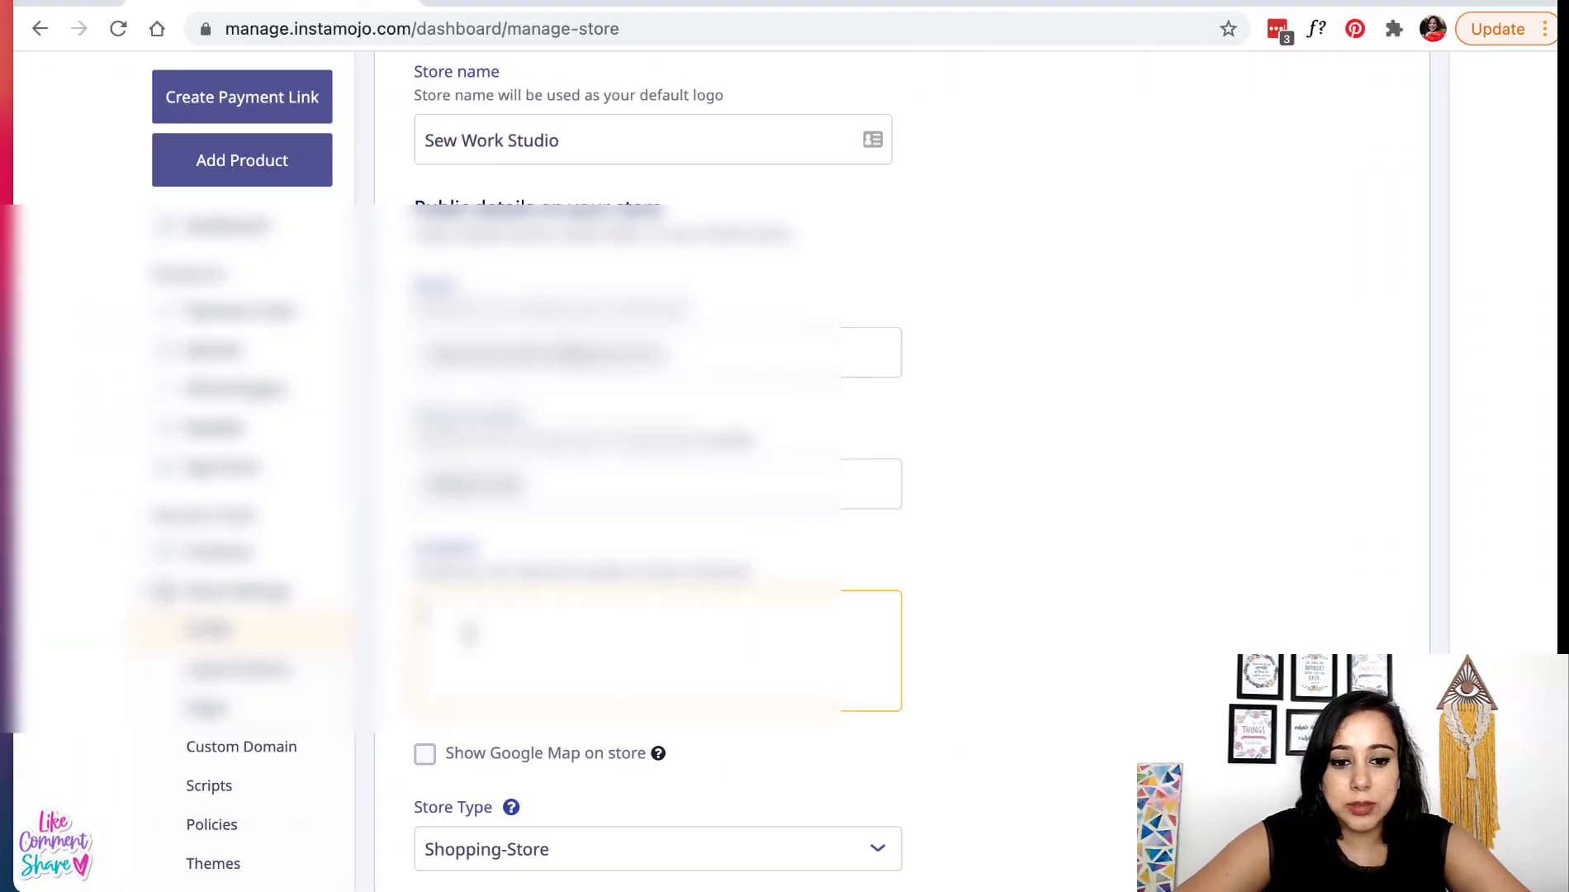
key("super+v")
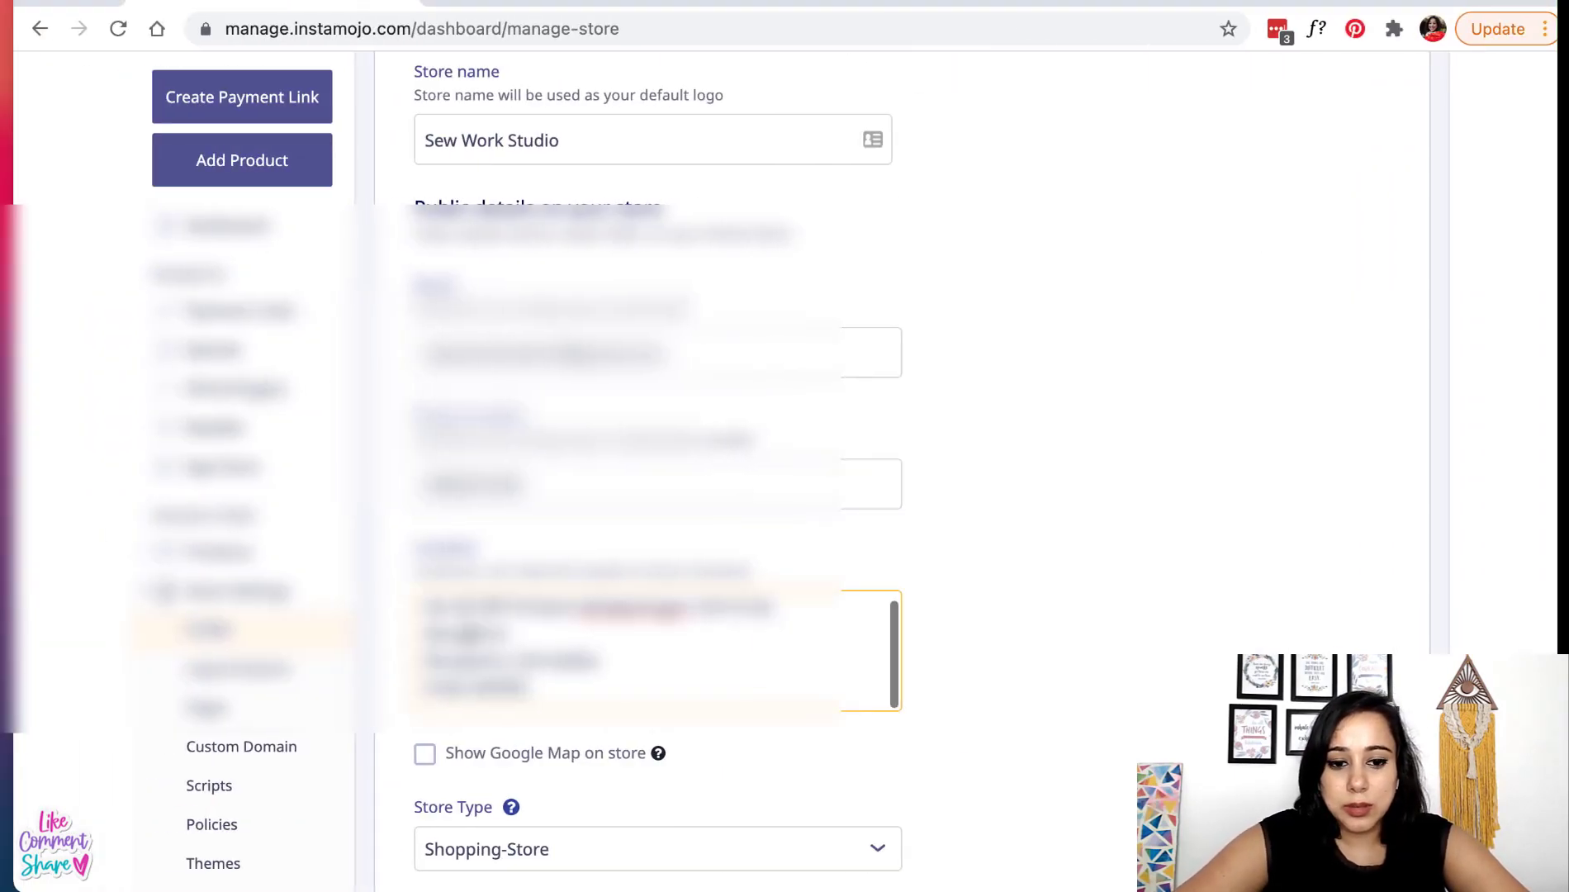
scroll(902, 569, "down", 5)
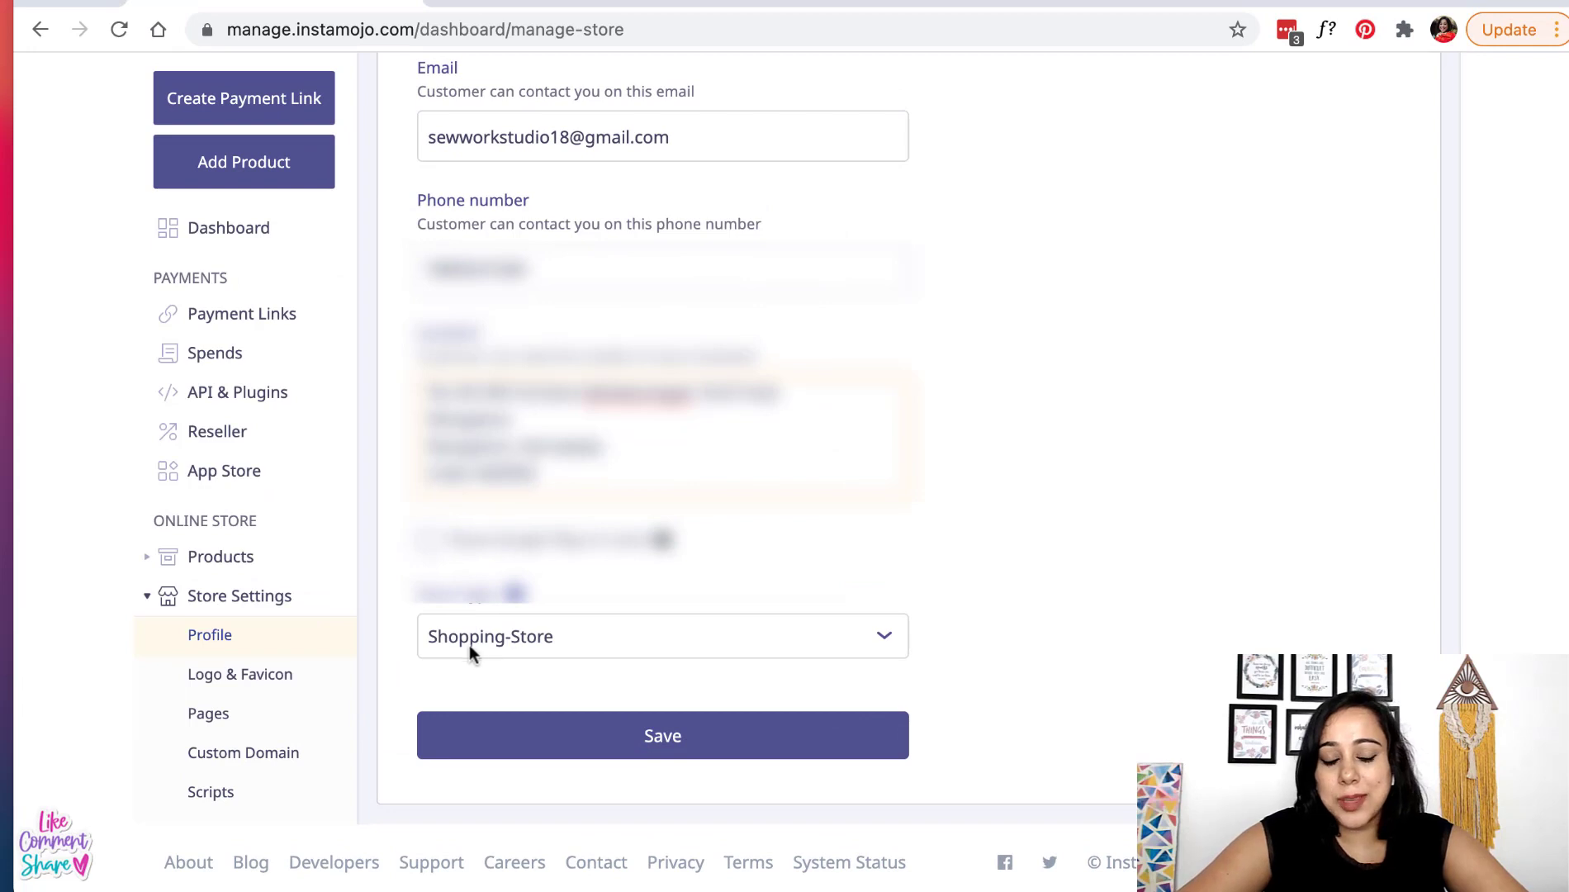
left_click(586, 742)
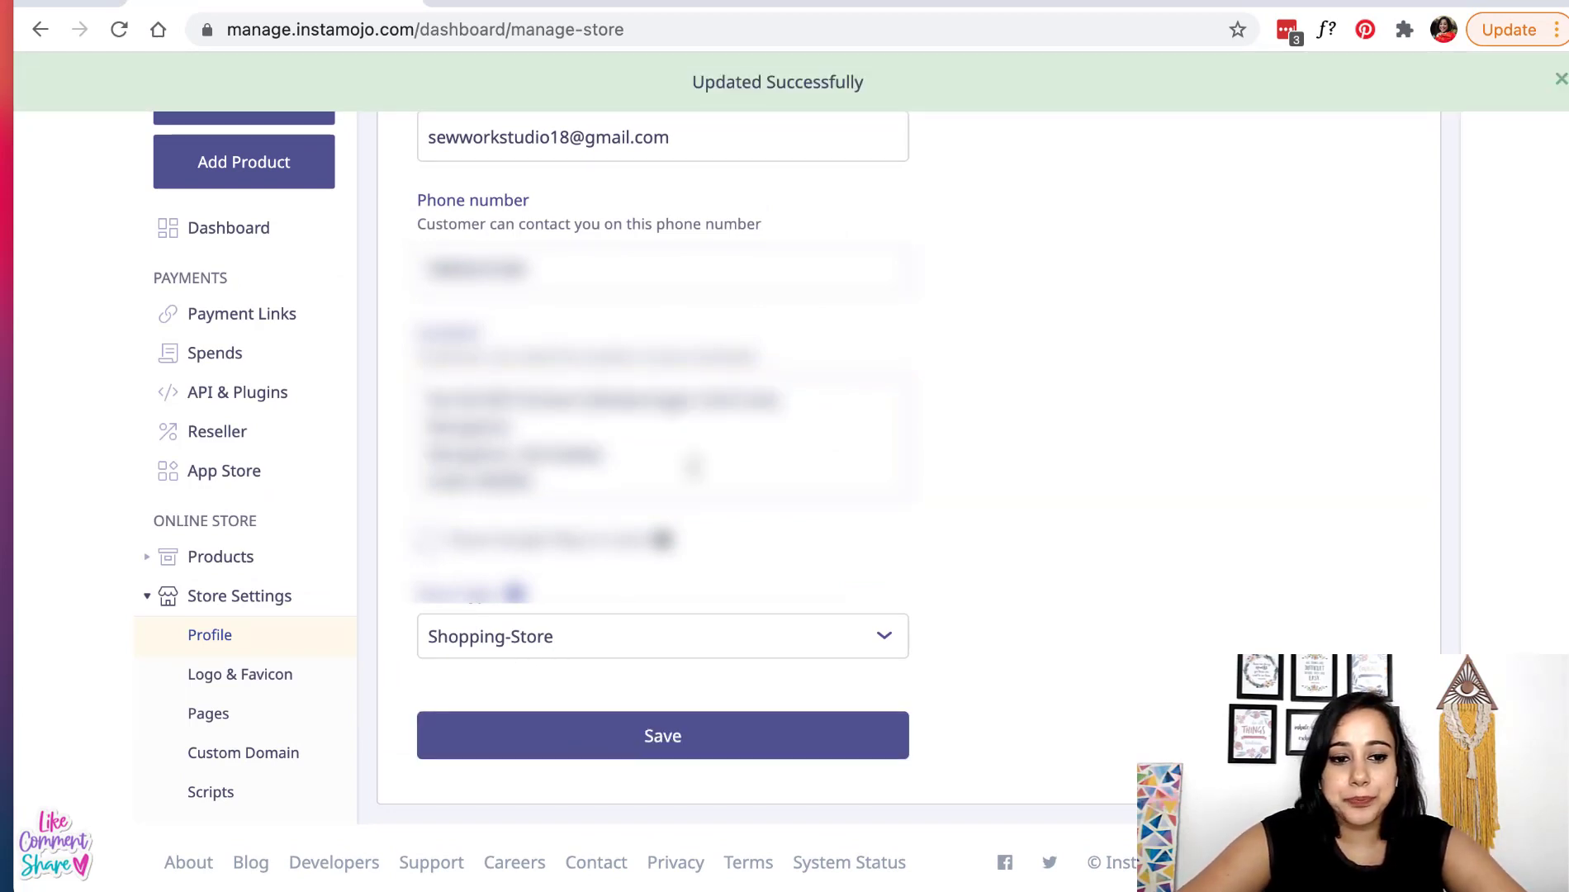
- Upload Product pics/logo.png as the store logo on Logo & Favicon and save it
scroll(280, 652, "down", 2)
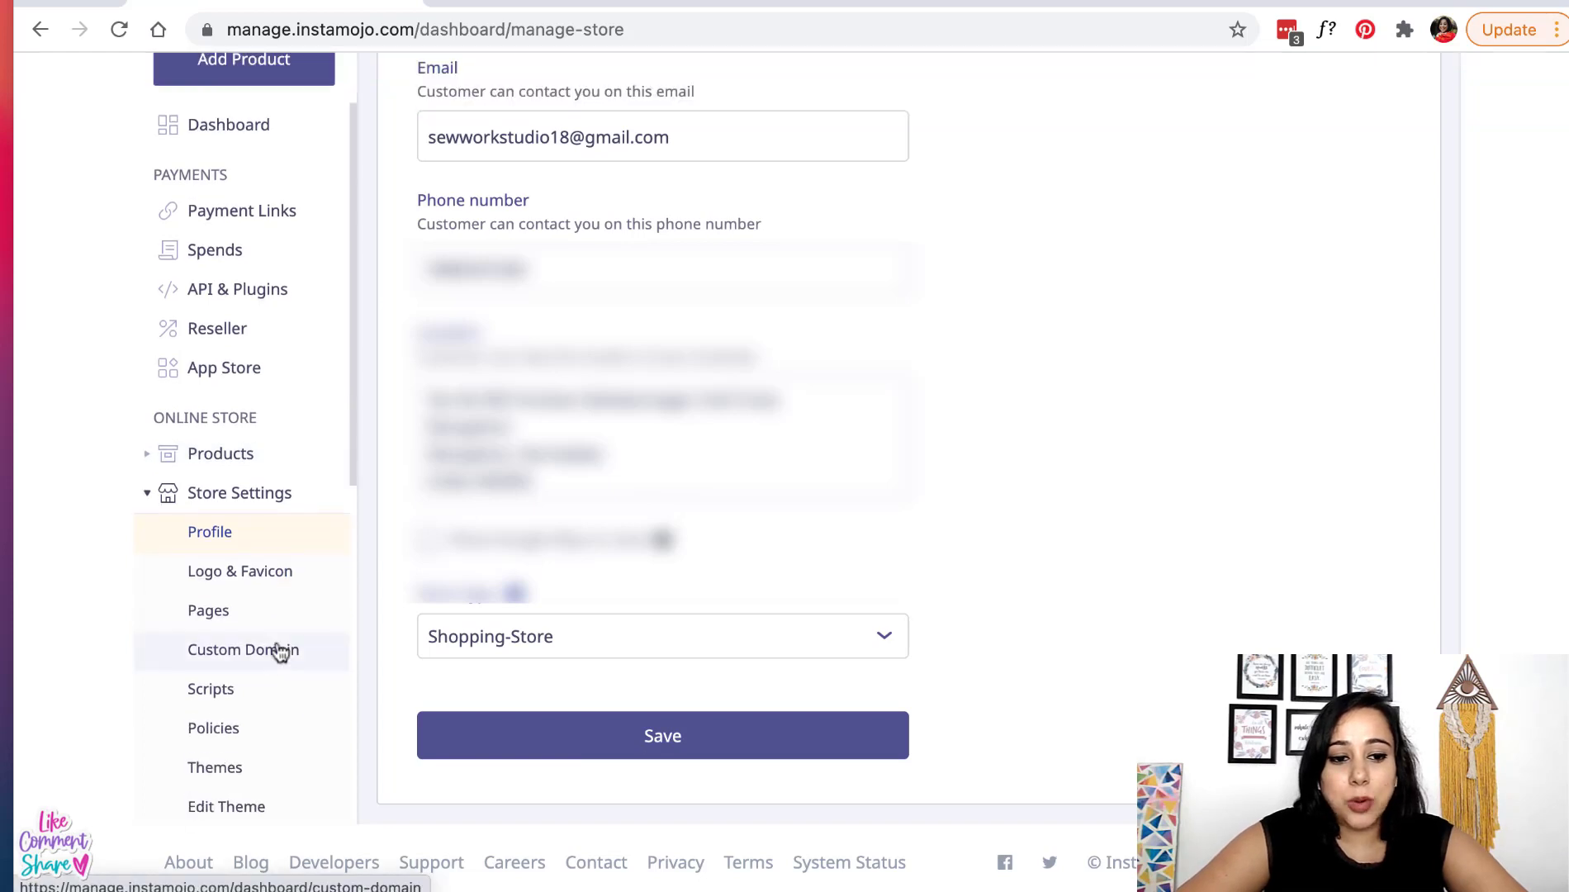
left_click(251, 588)
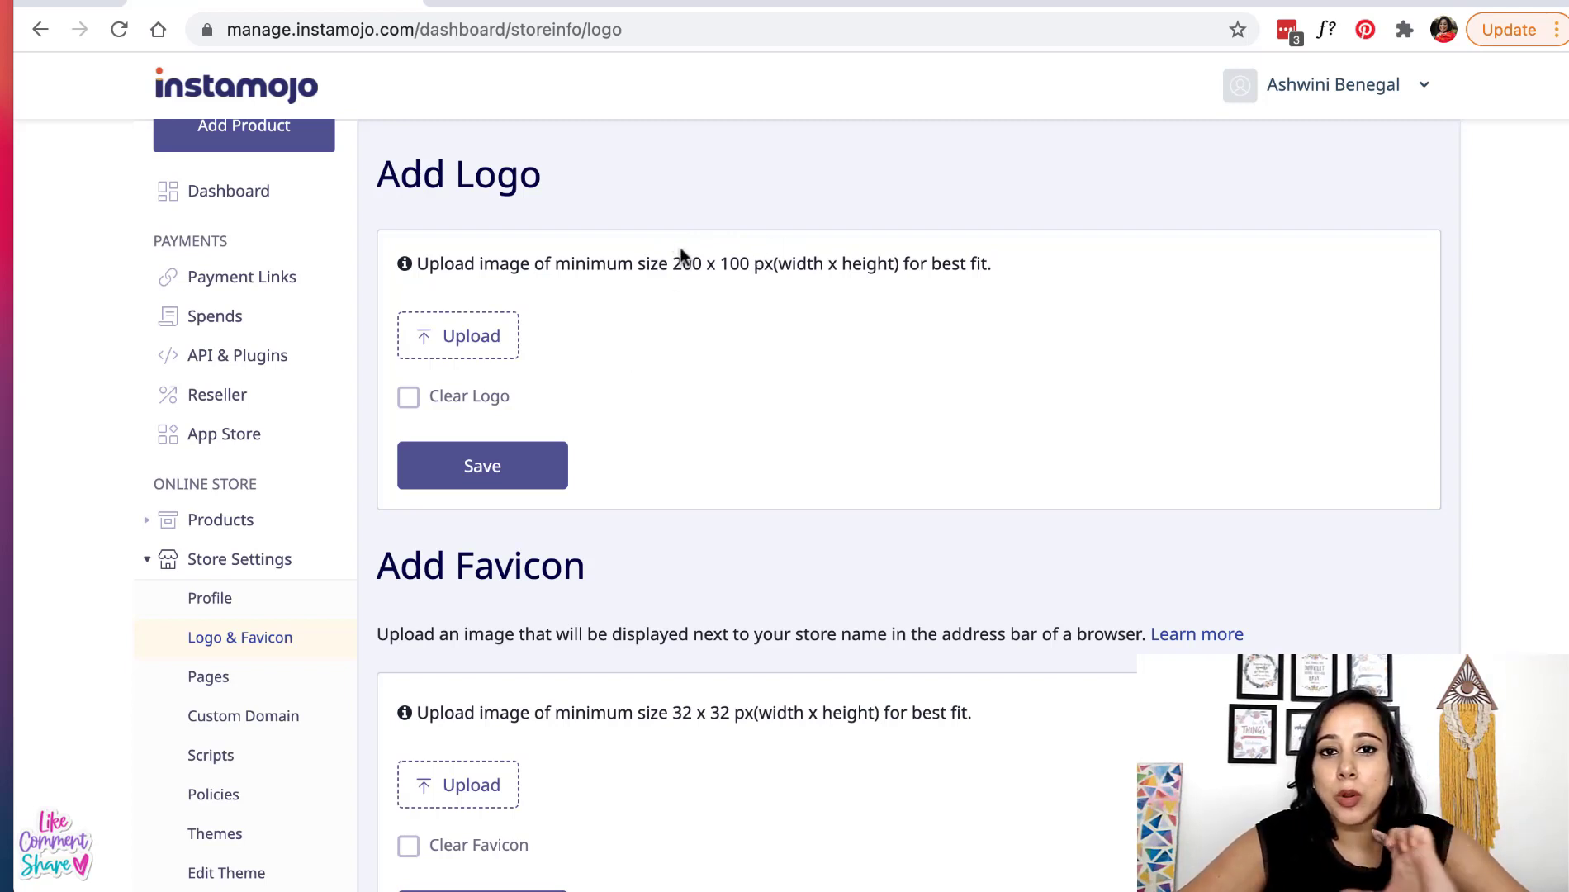
scroll(678, 246, "down", 1)
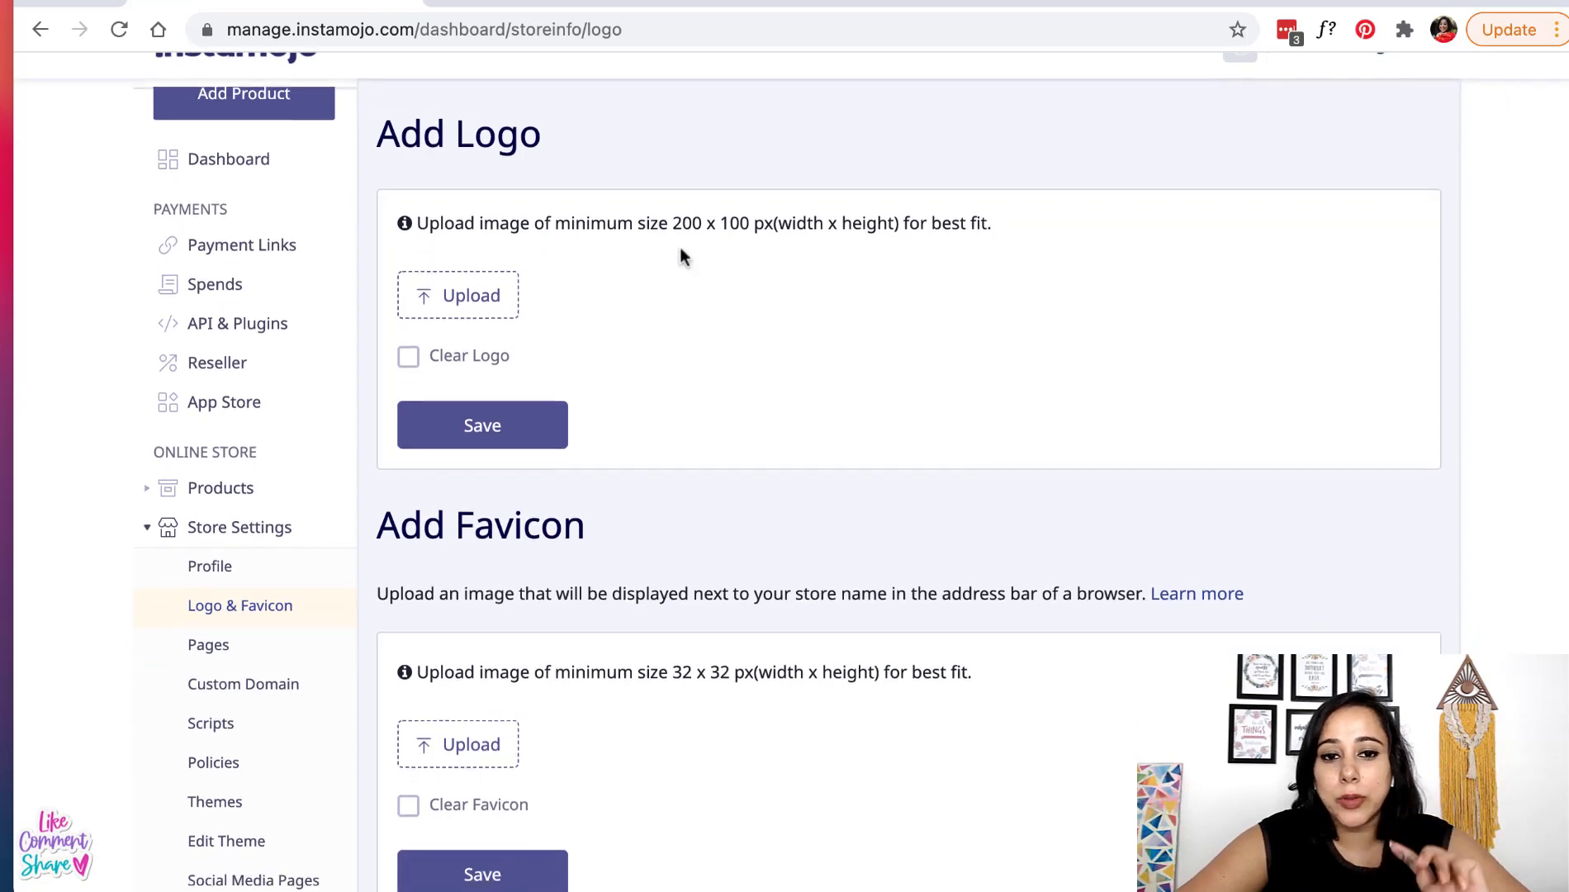
scroll(679, 246, "up", 1)
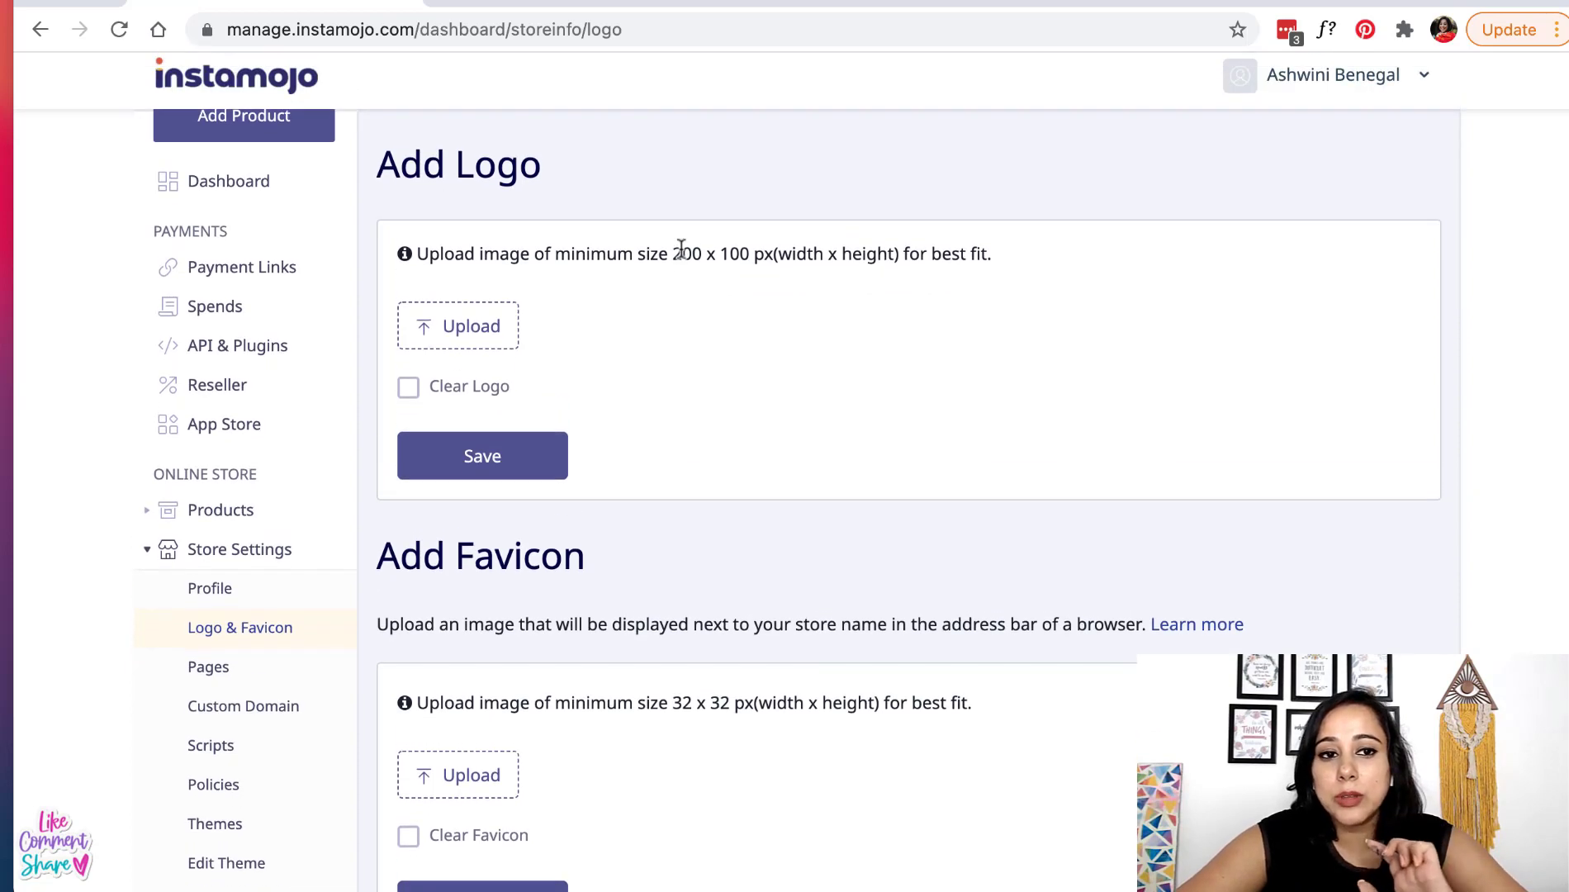
left_click(452, 334)
left_click(479, 190)
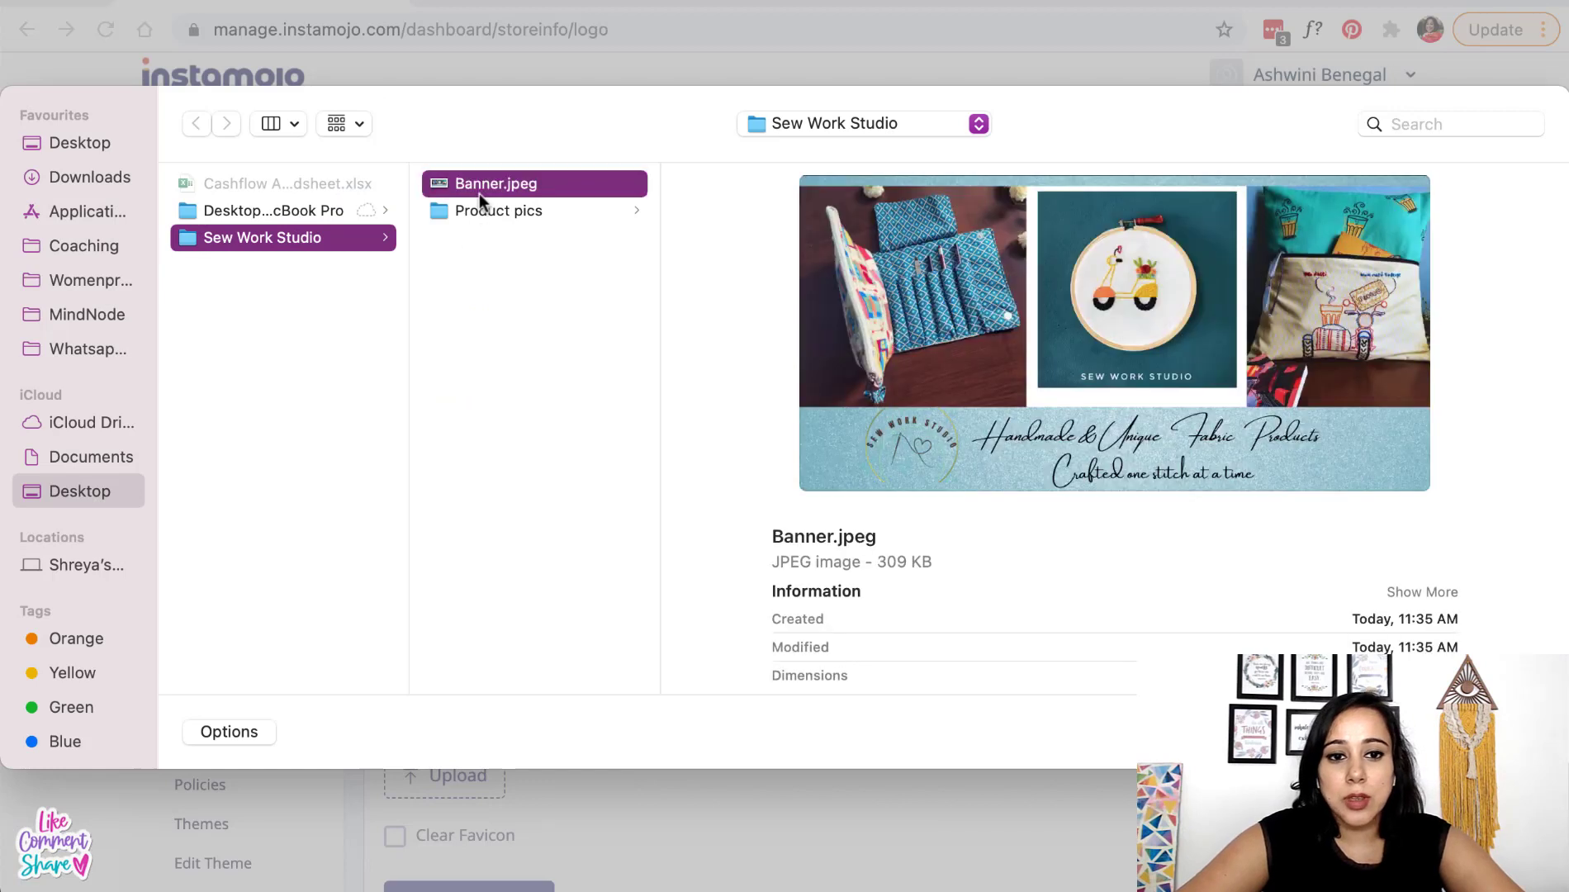
left_click(481, 209)
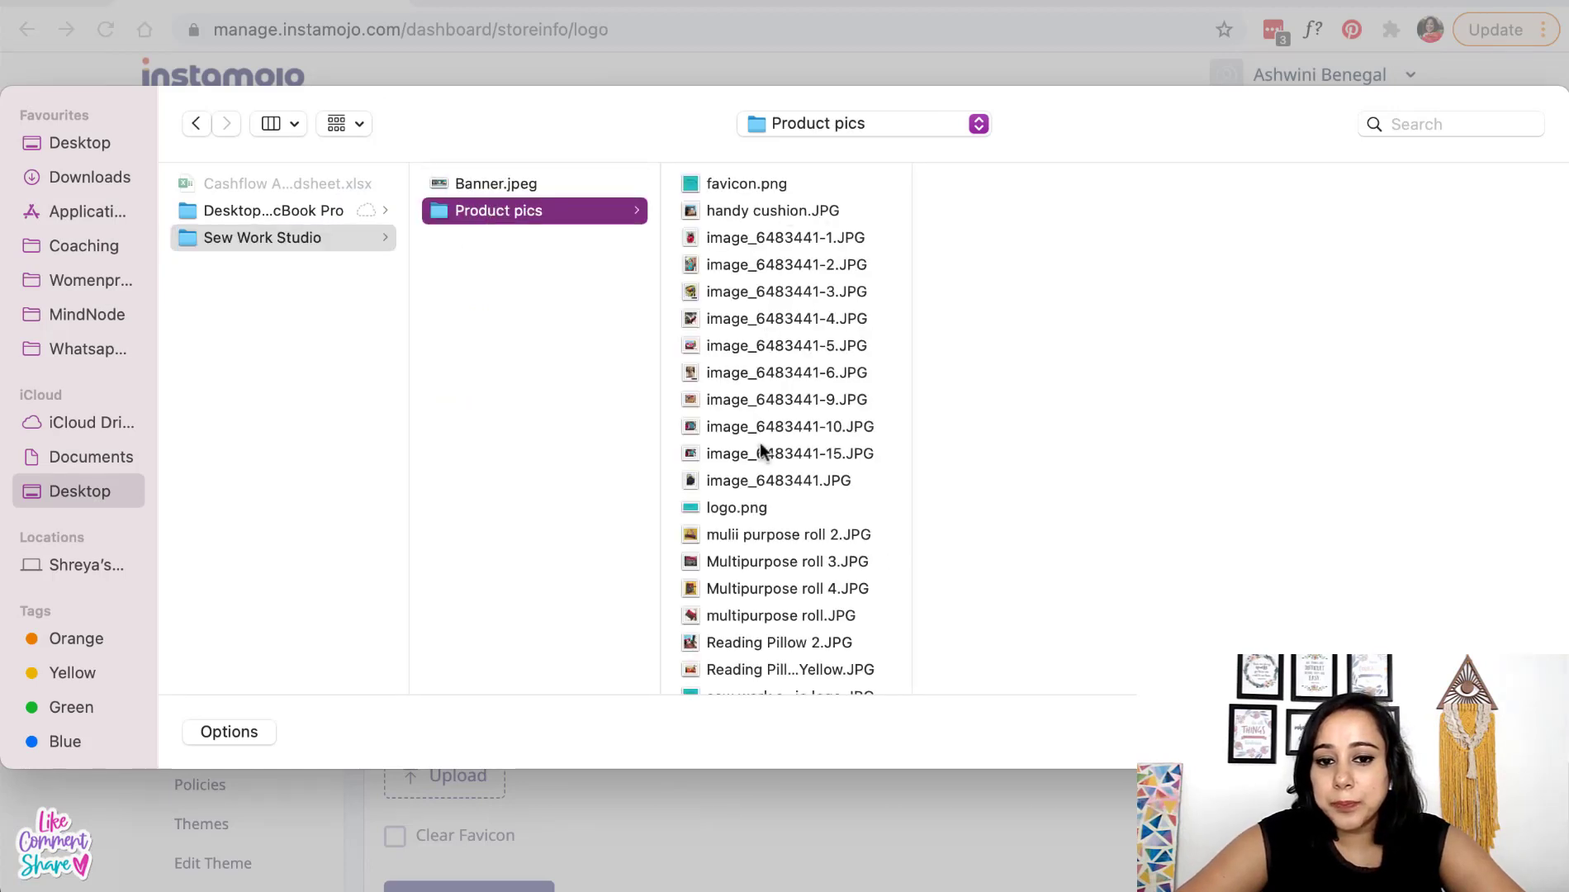
double_click(751, 507)
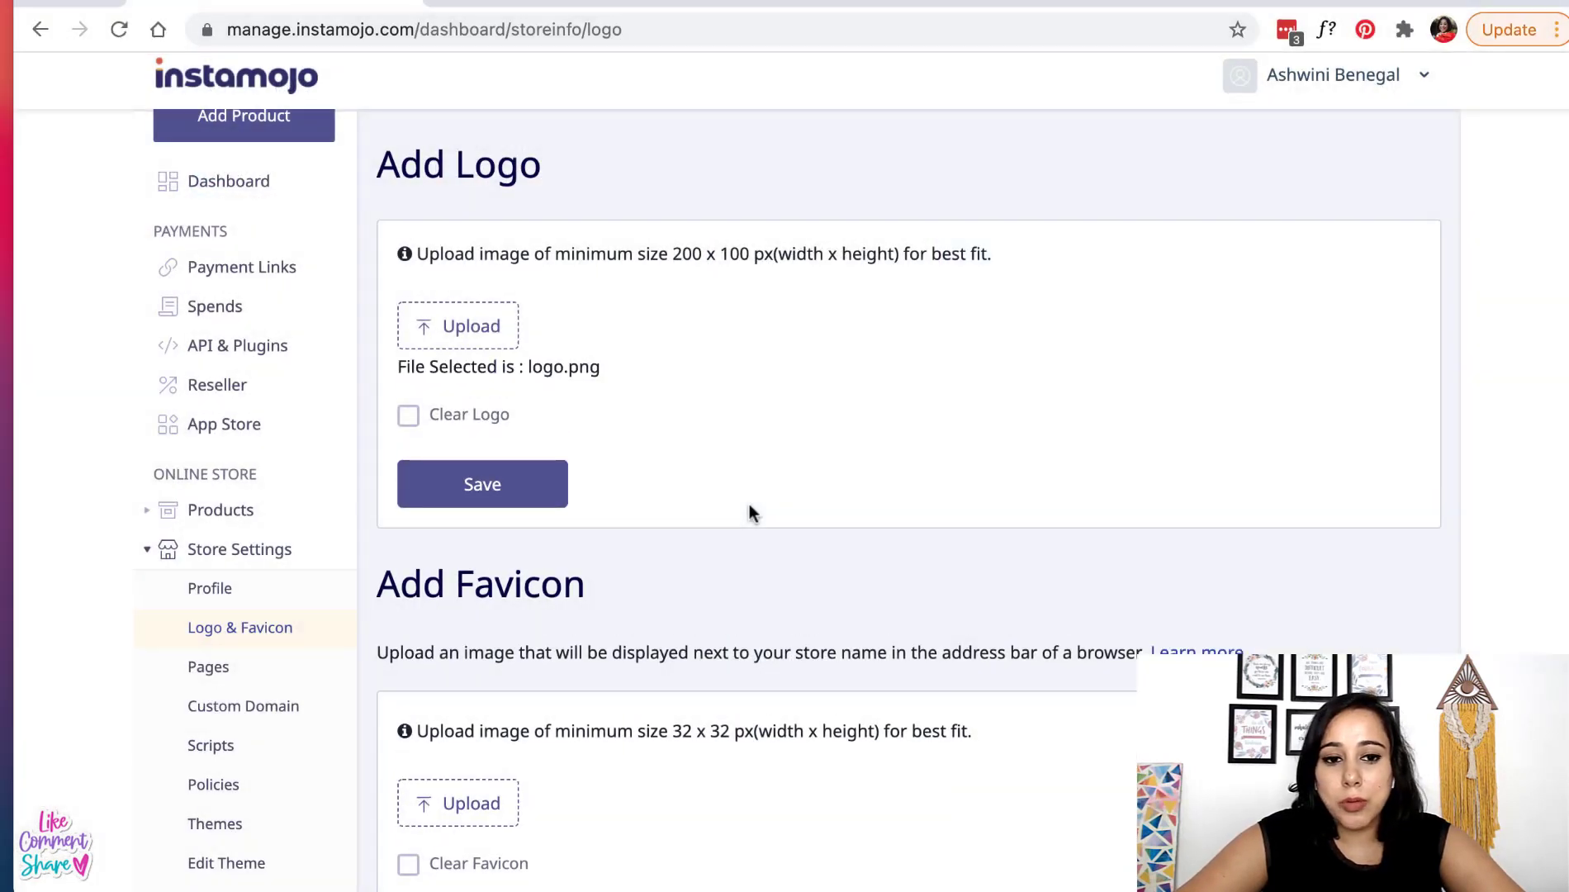
left_click(477, 494)
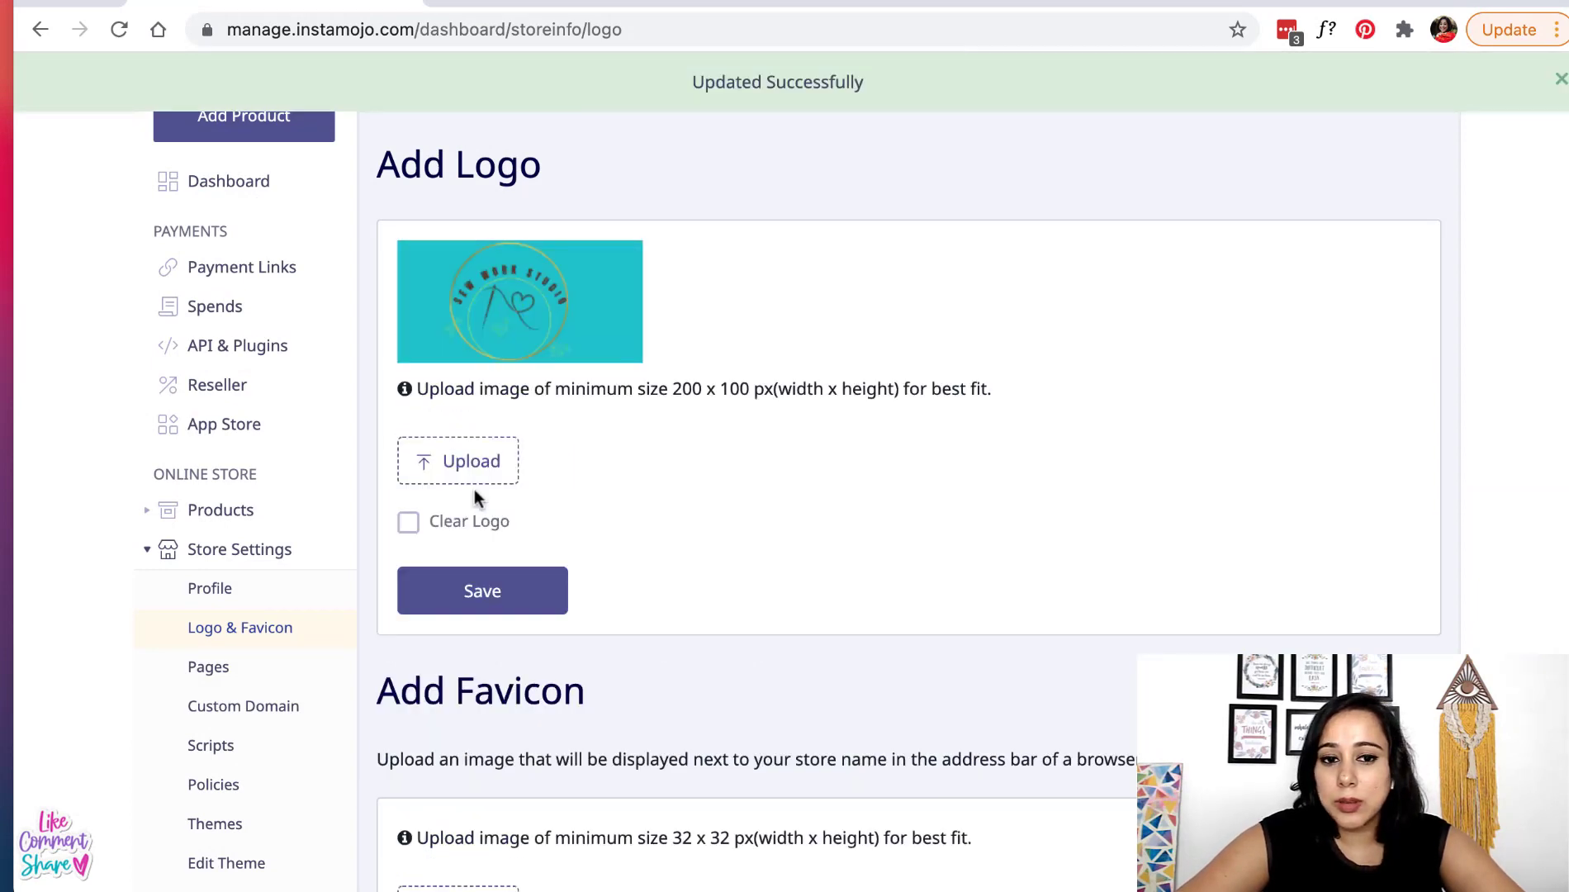
scroll(474, 489, "down", 4)
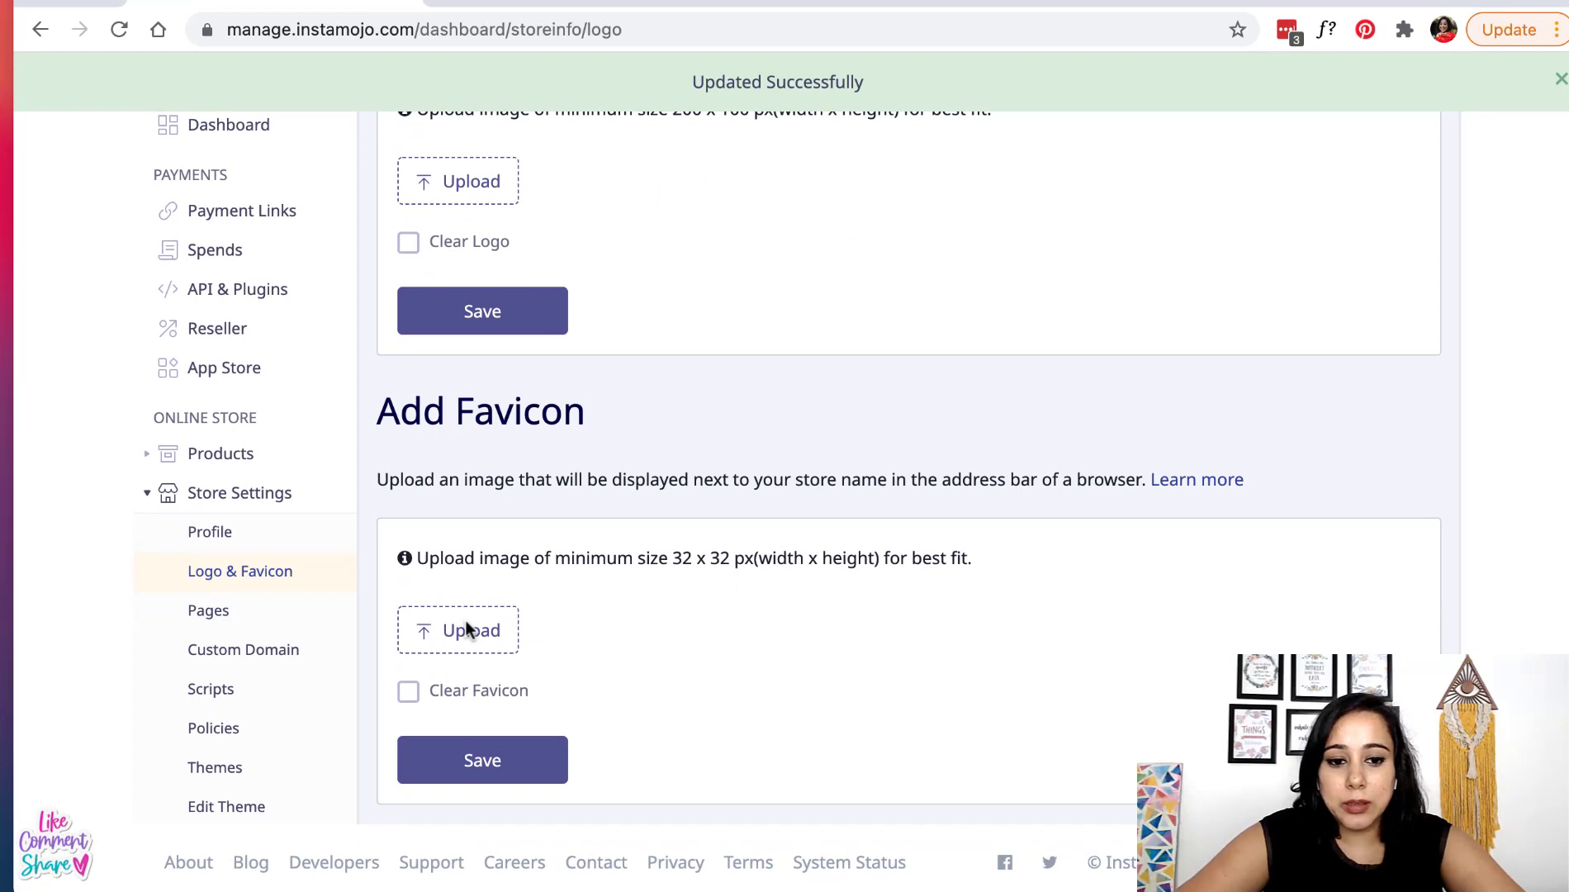
- Upload favicon.png as the store favicon and save it
left_click(484, 652)
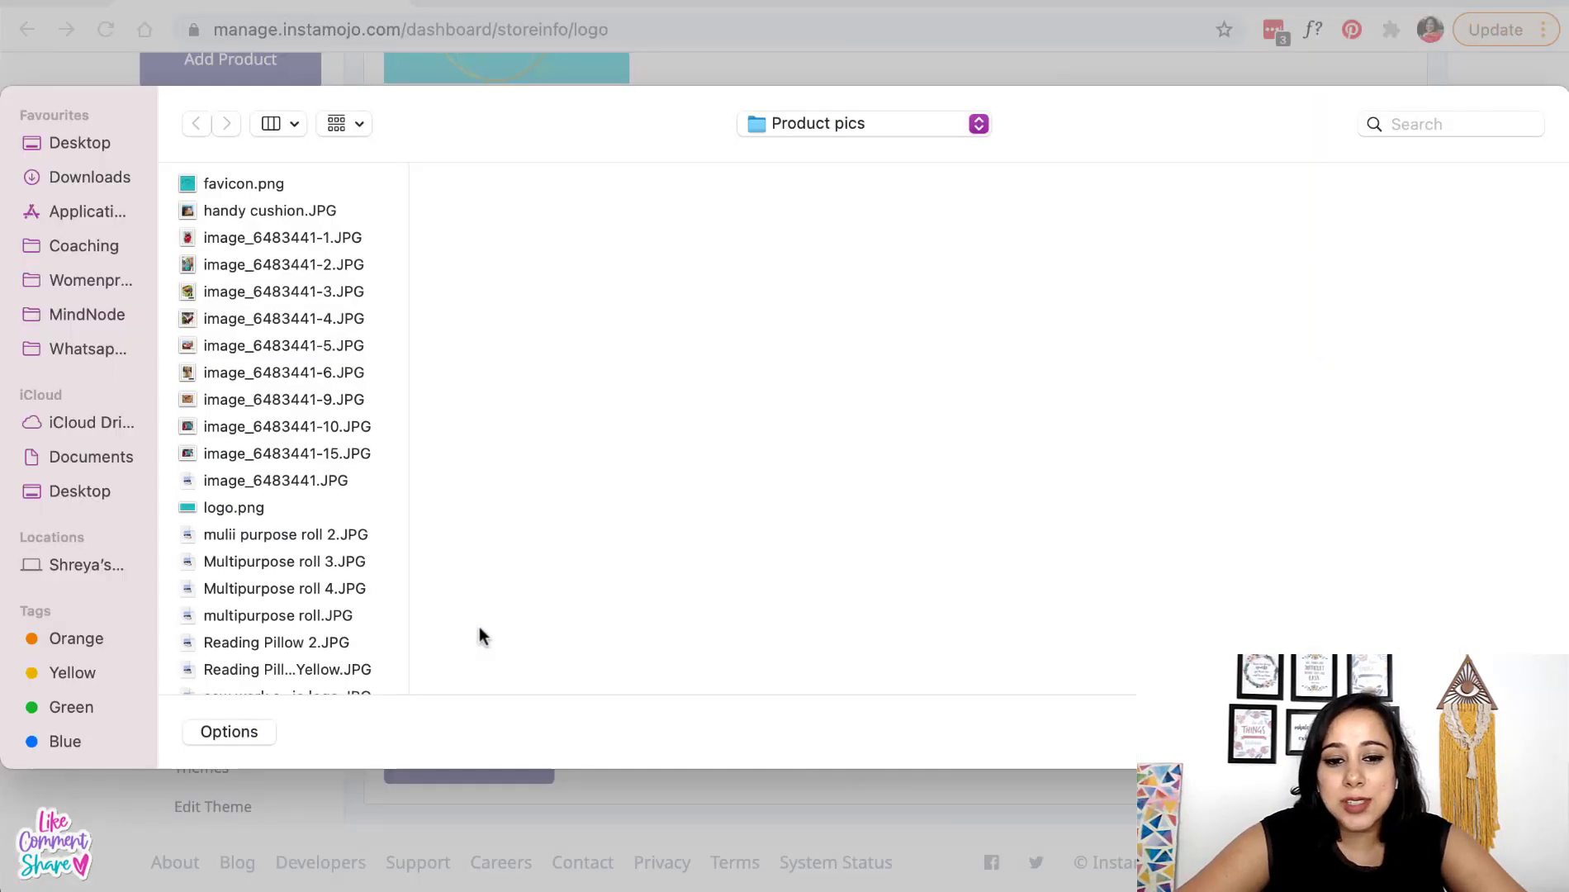
double_click(255, 190)
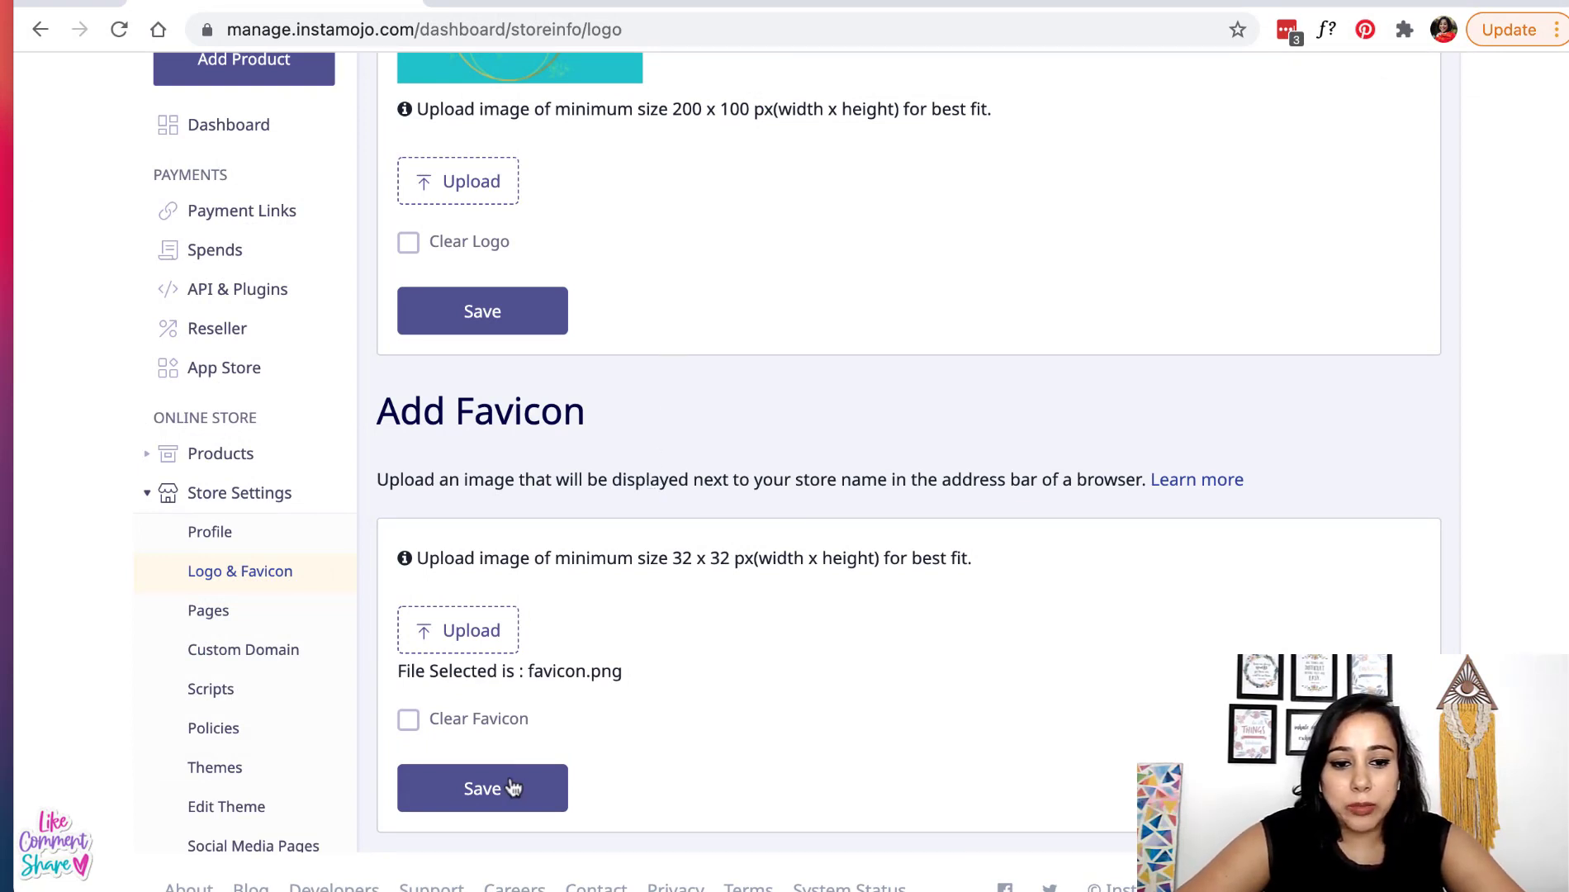
left_click(473, 787)
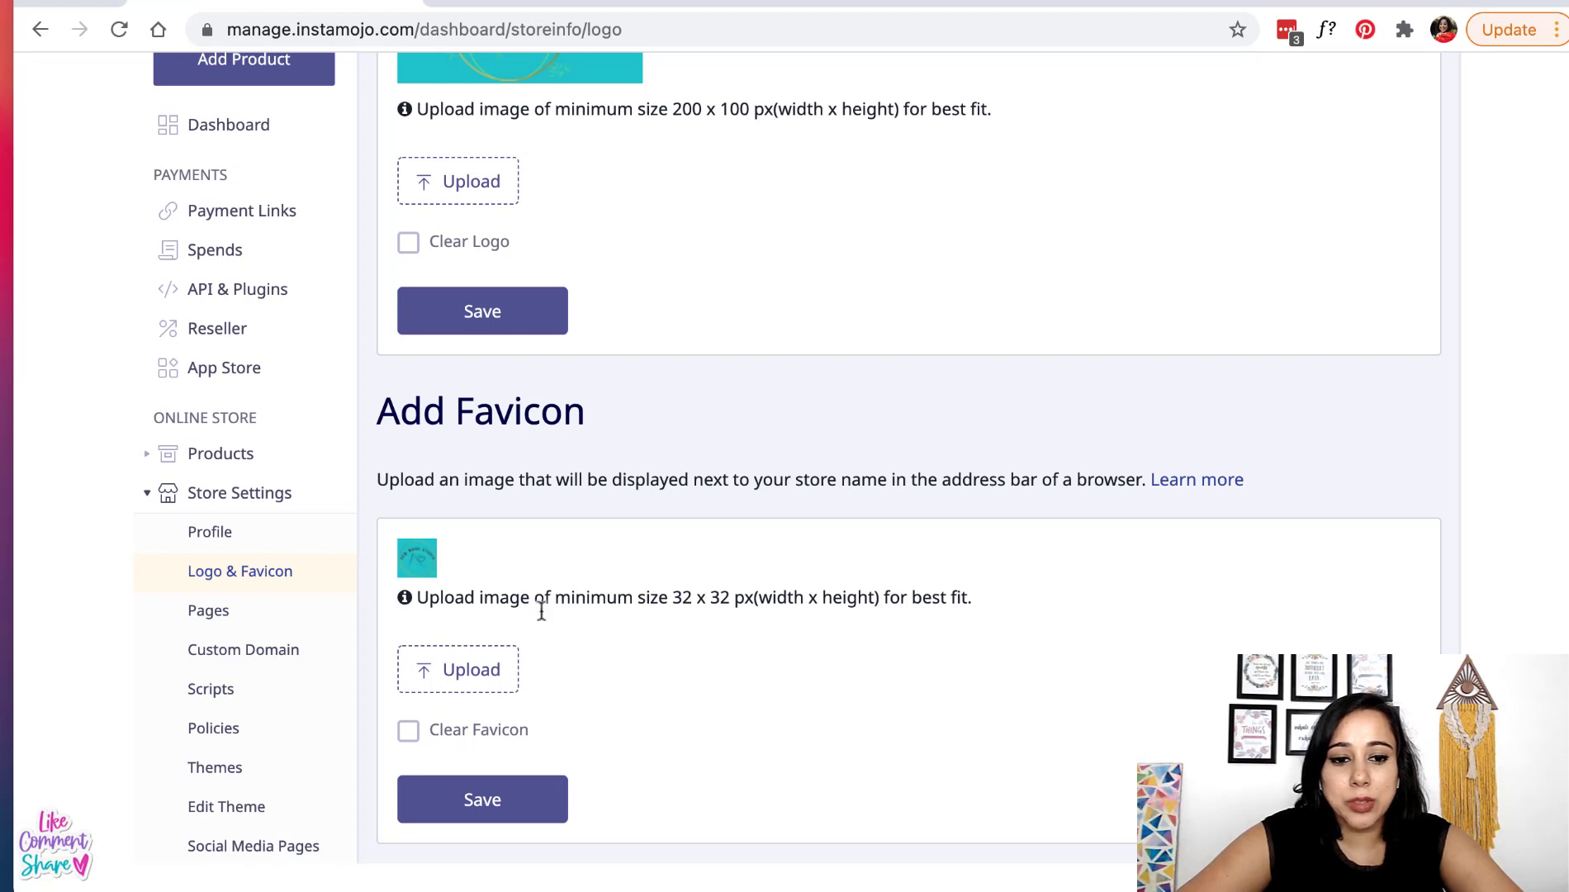
scroll(542, 595, "up", 2)
scroll(545, 592, "down", 3)
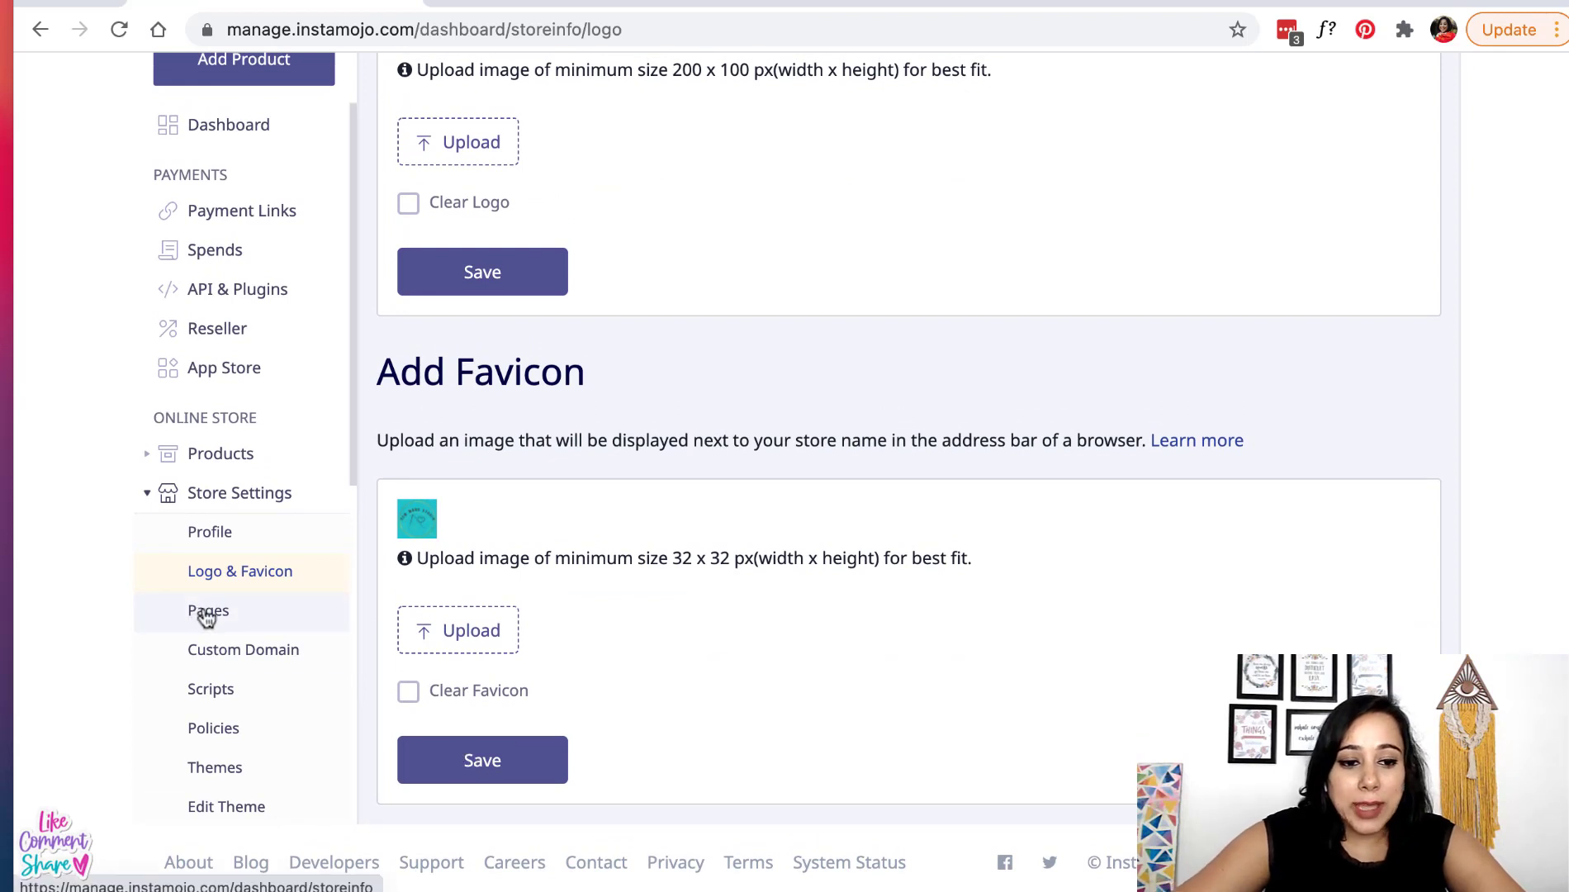
scroll(204, 615, "down", 3)
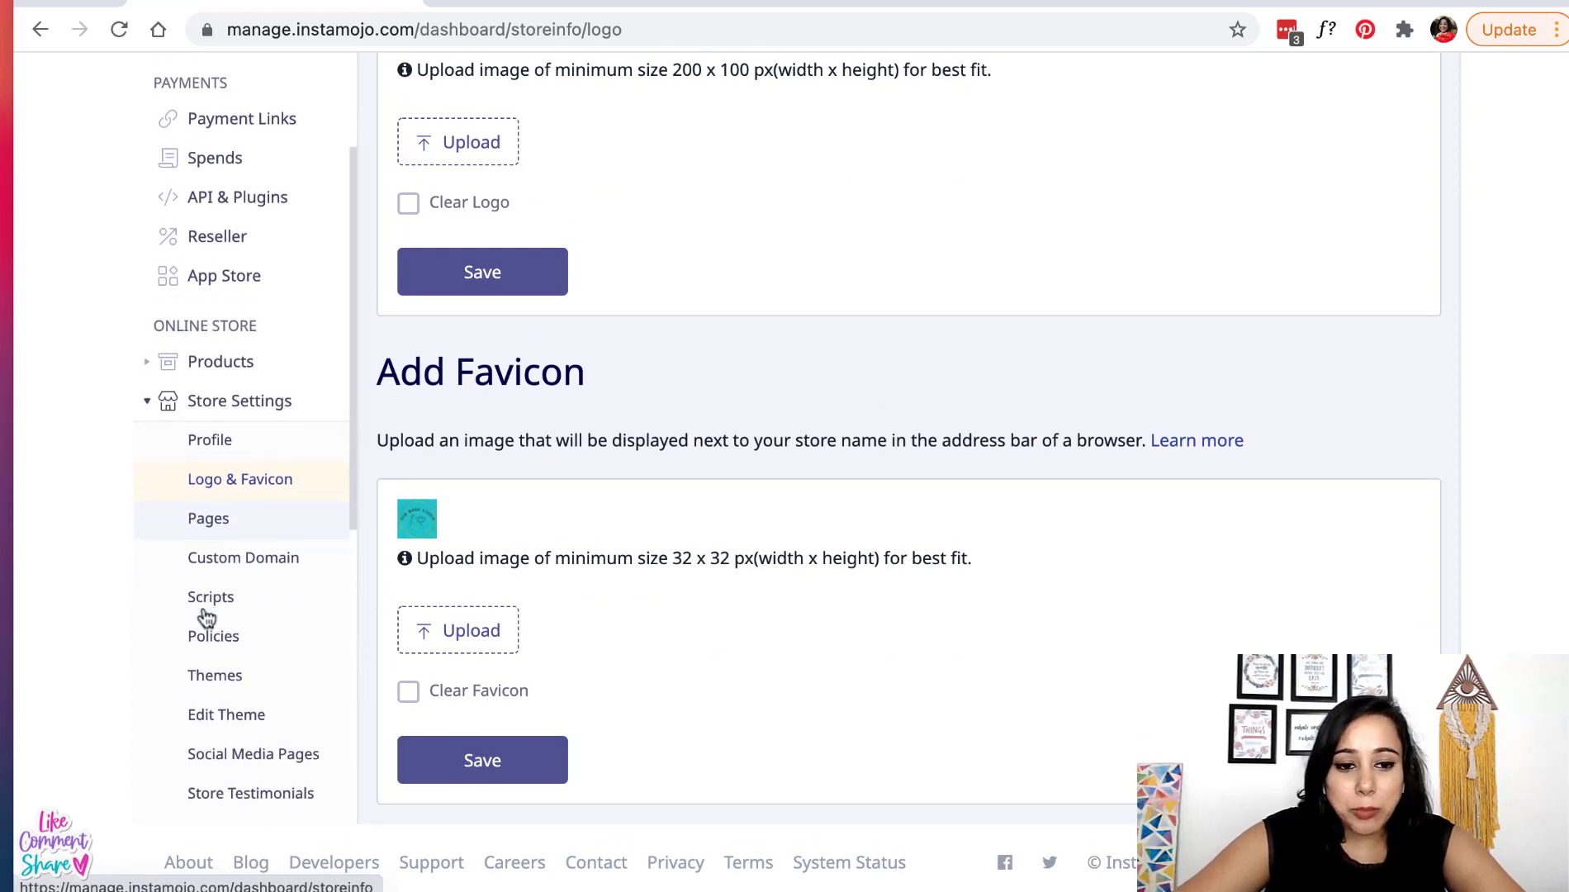
- Open the store Themes gallery and scroll through the available themes
left_click(217, 658)
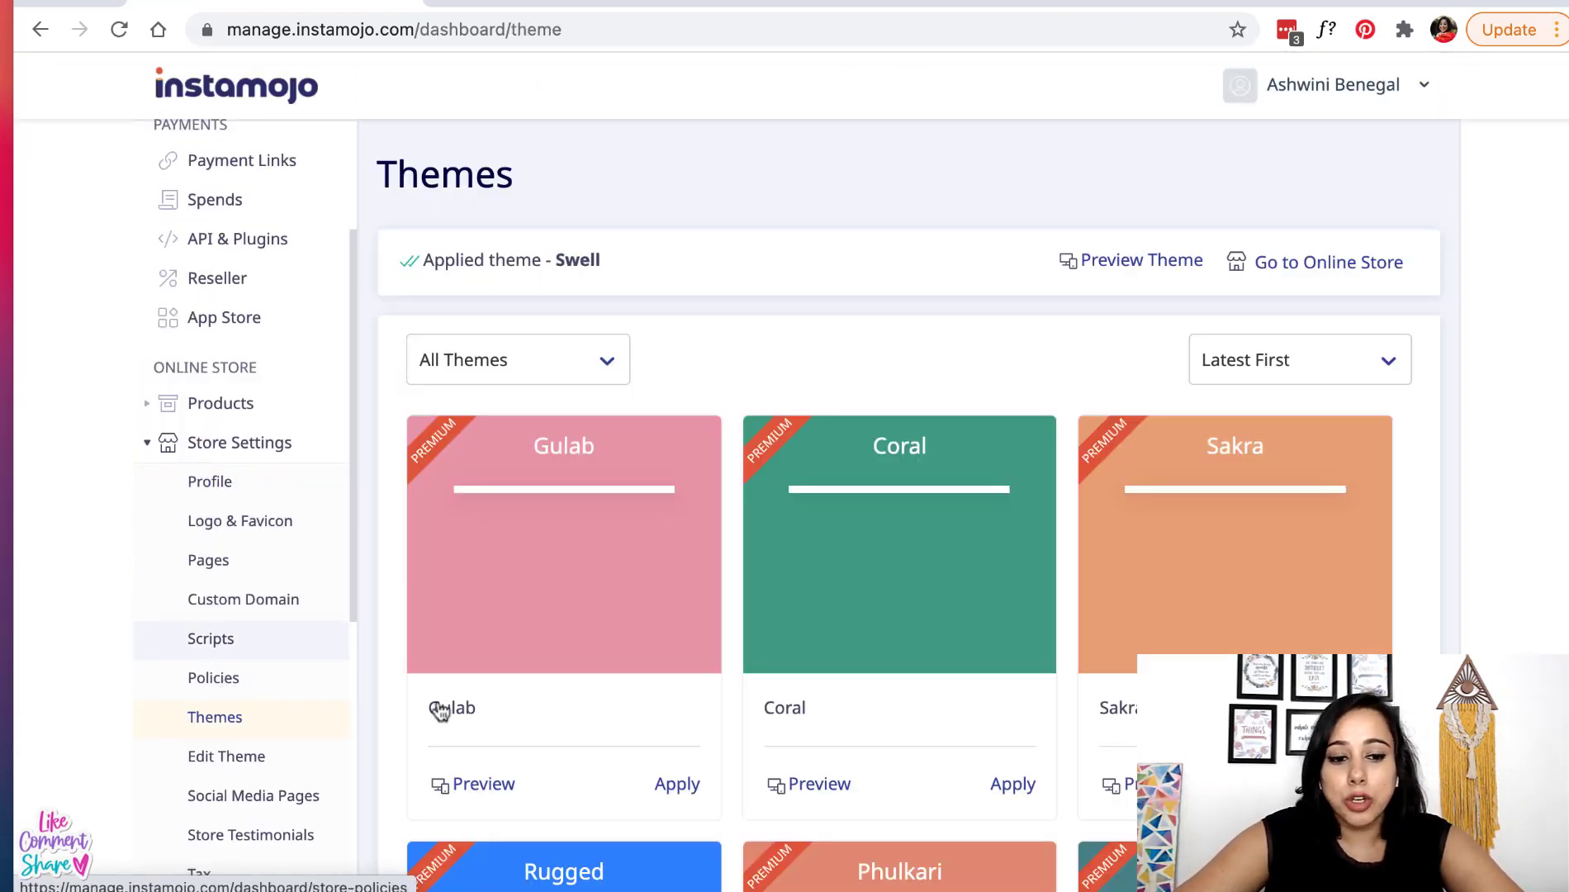
scroll(615, 701, "down", 5)
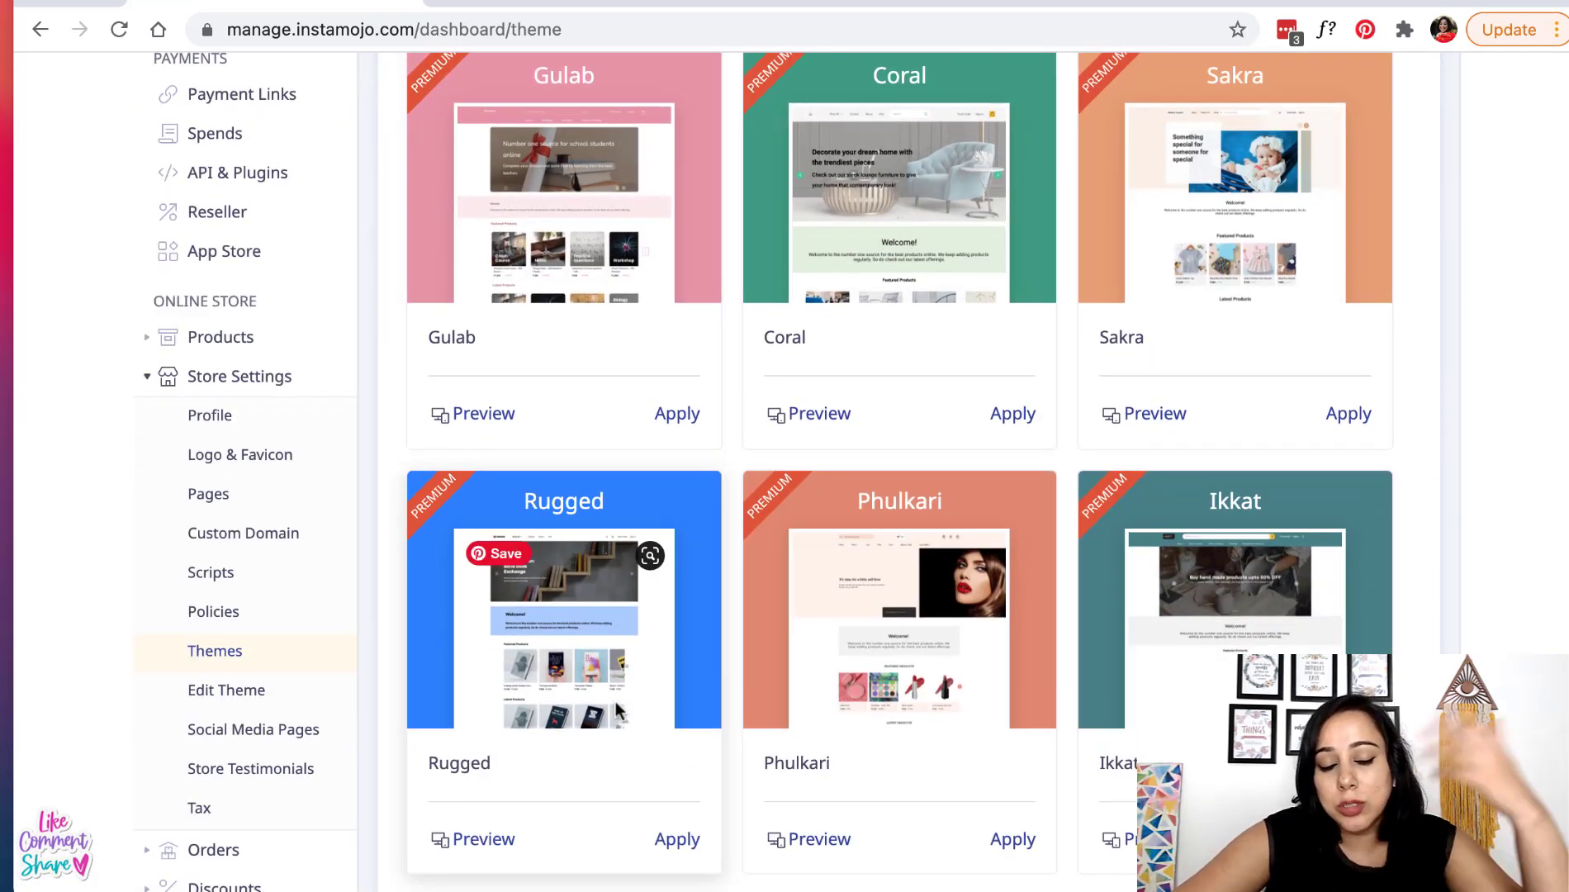
scroll(617, 710, "down", 7)
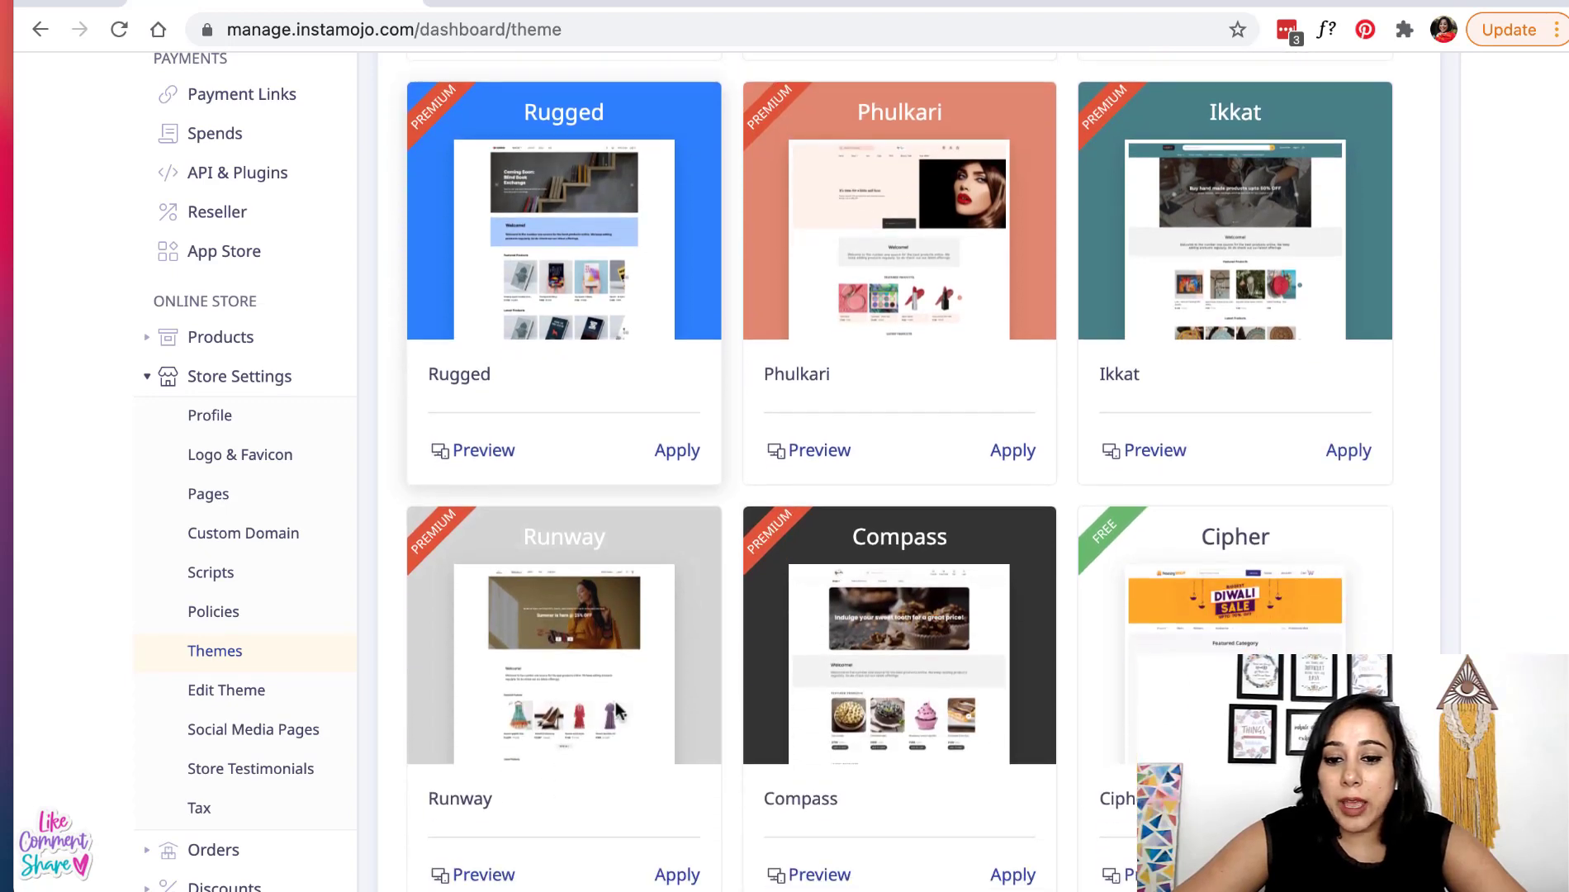
scroll(615, 703, "down", 1)
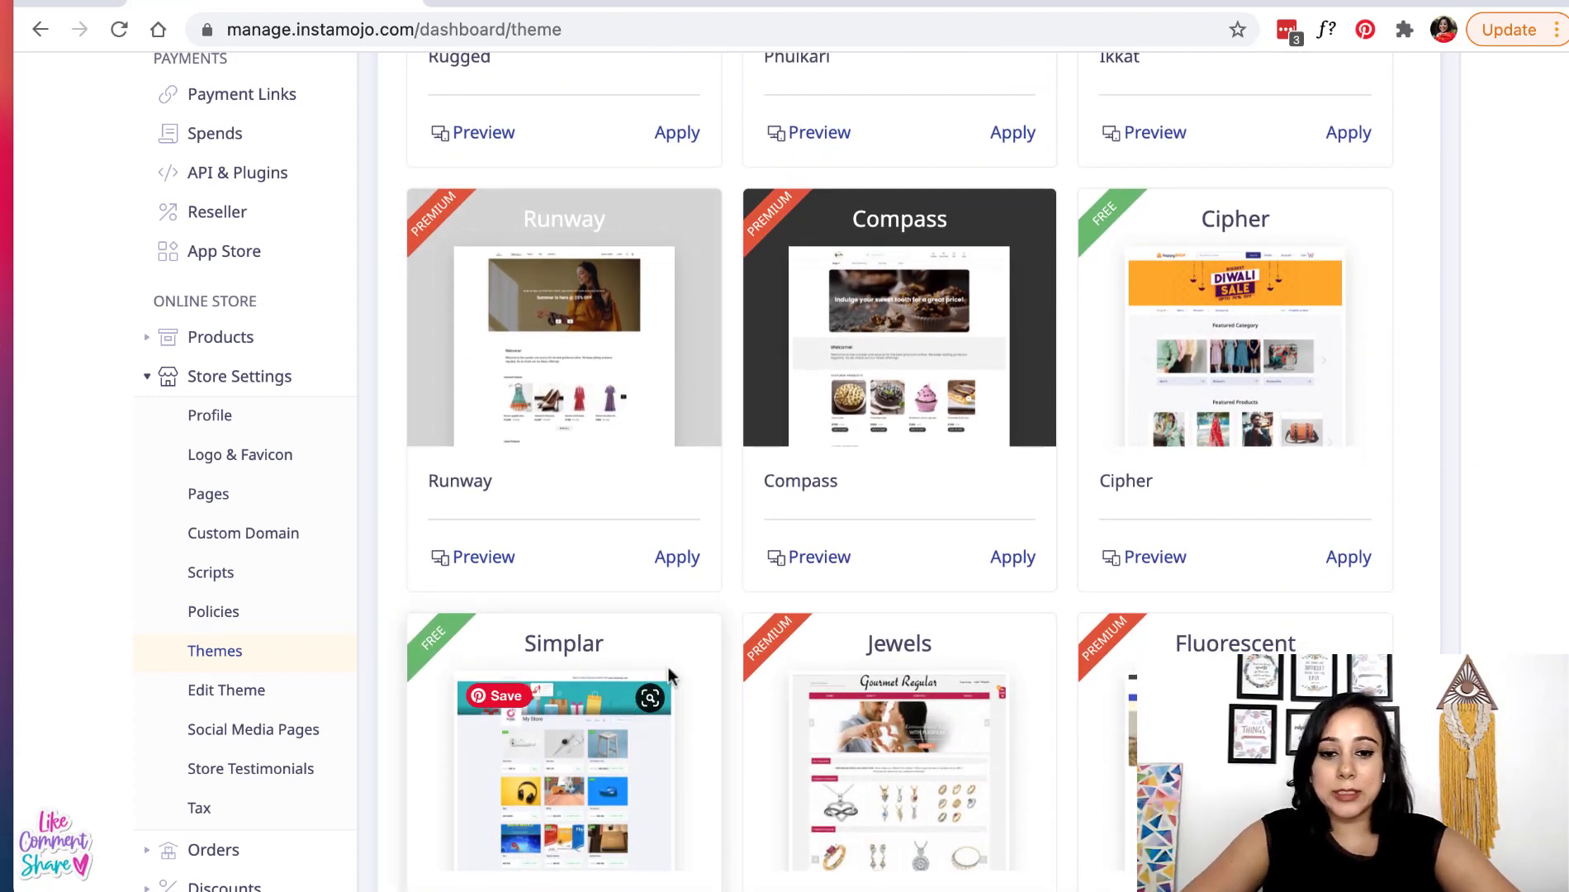
scroll(734, 652, "down", 4)
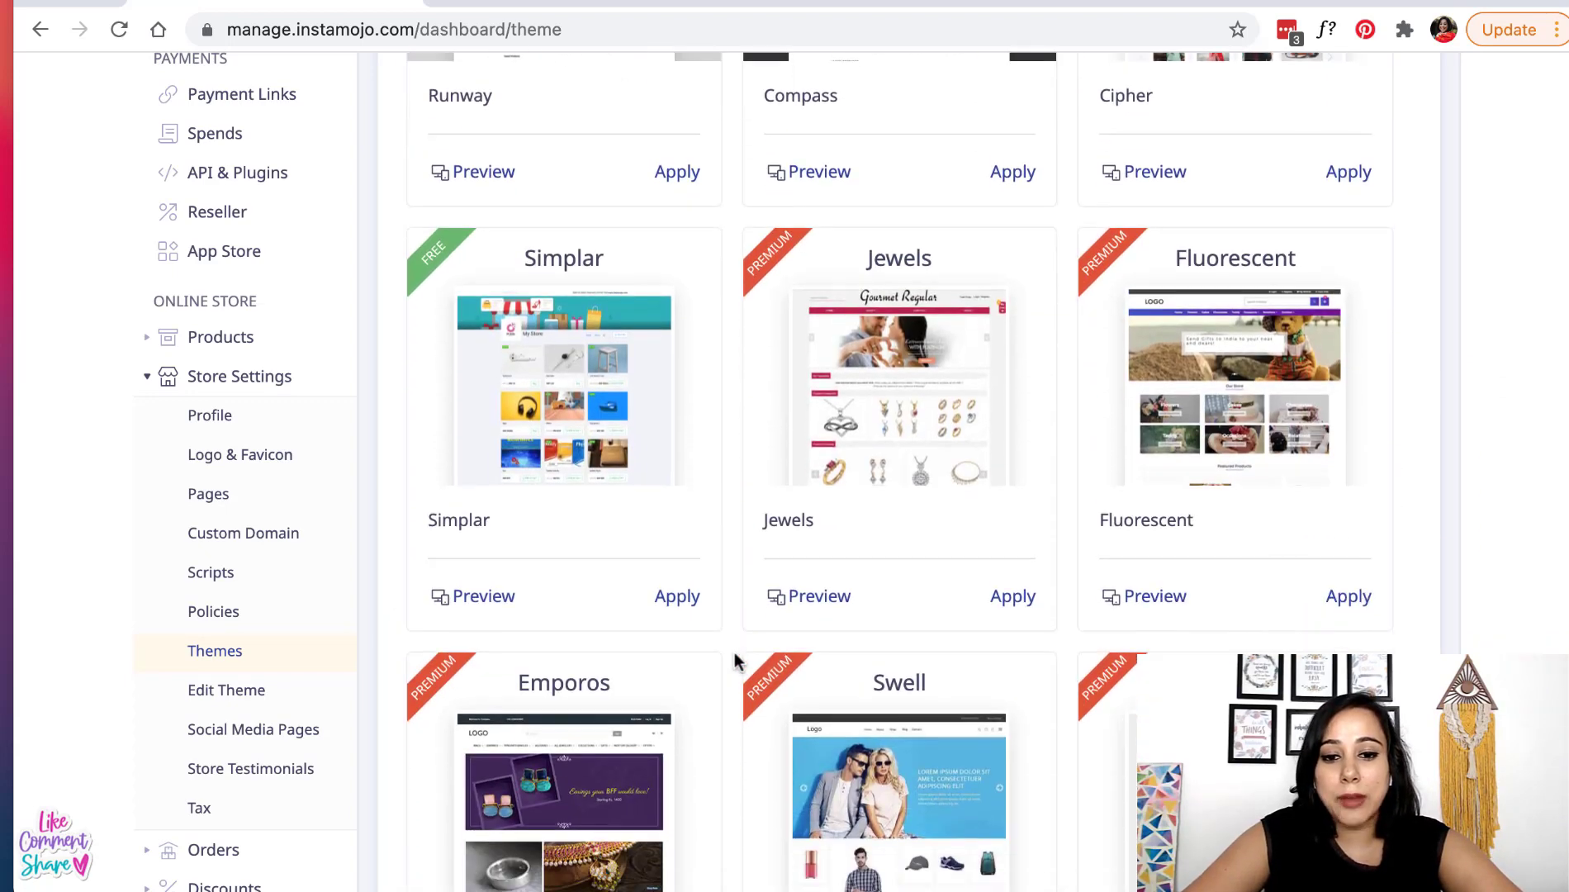
scroll(734, 653, "down", 1)
scroll(734, 653, "down", 1)
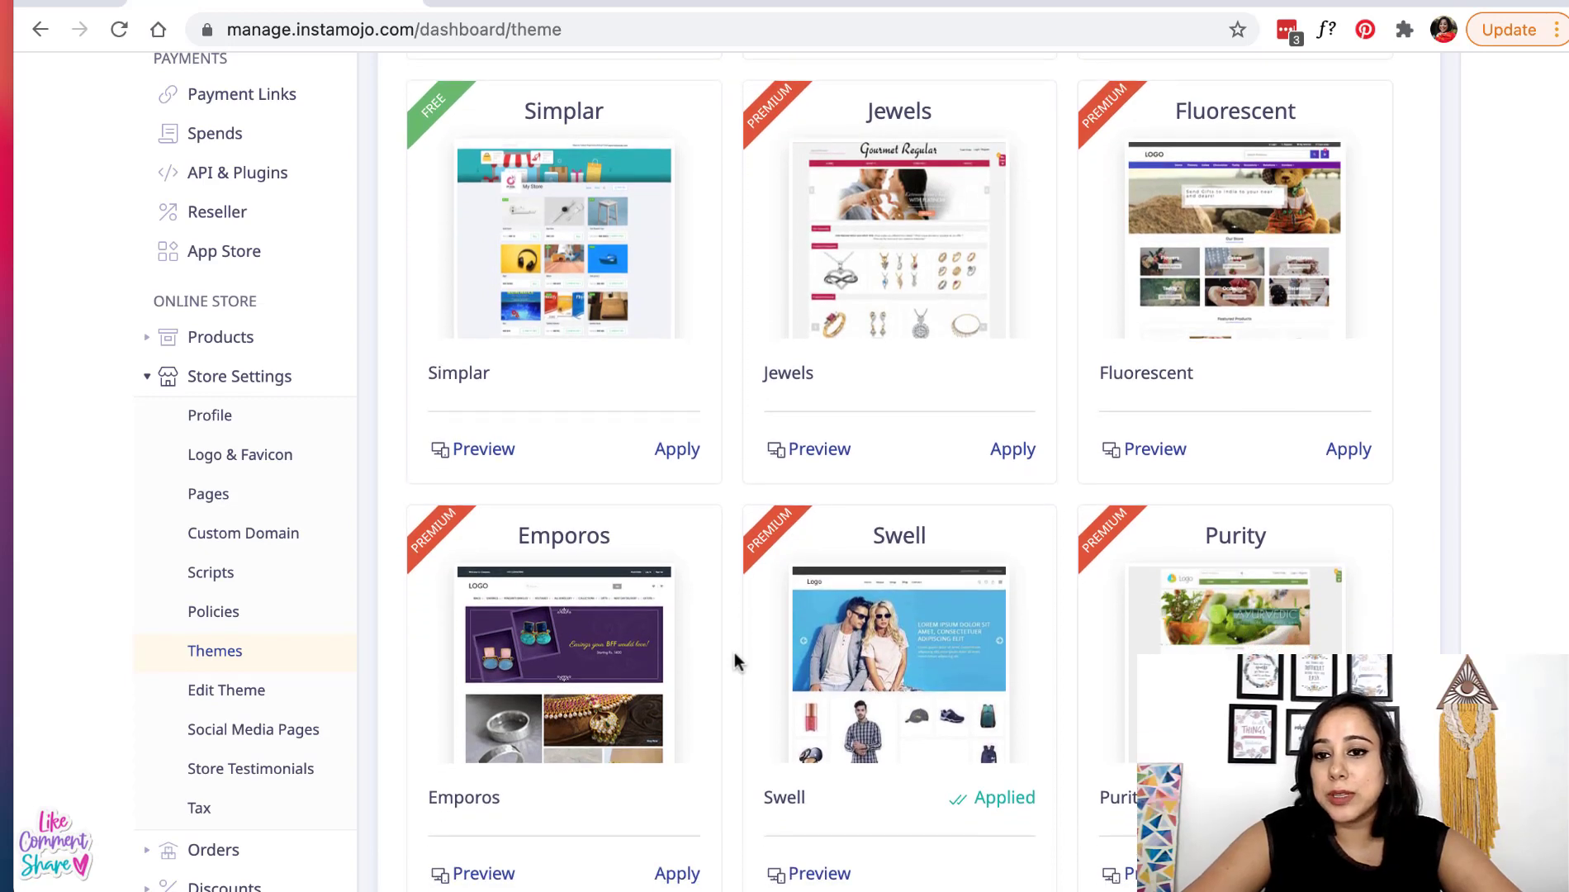
scroll(734, 652, "down", 1)
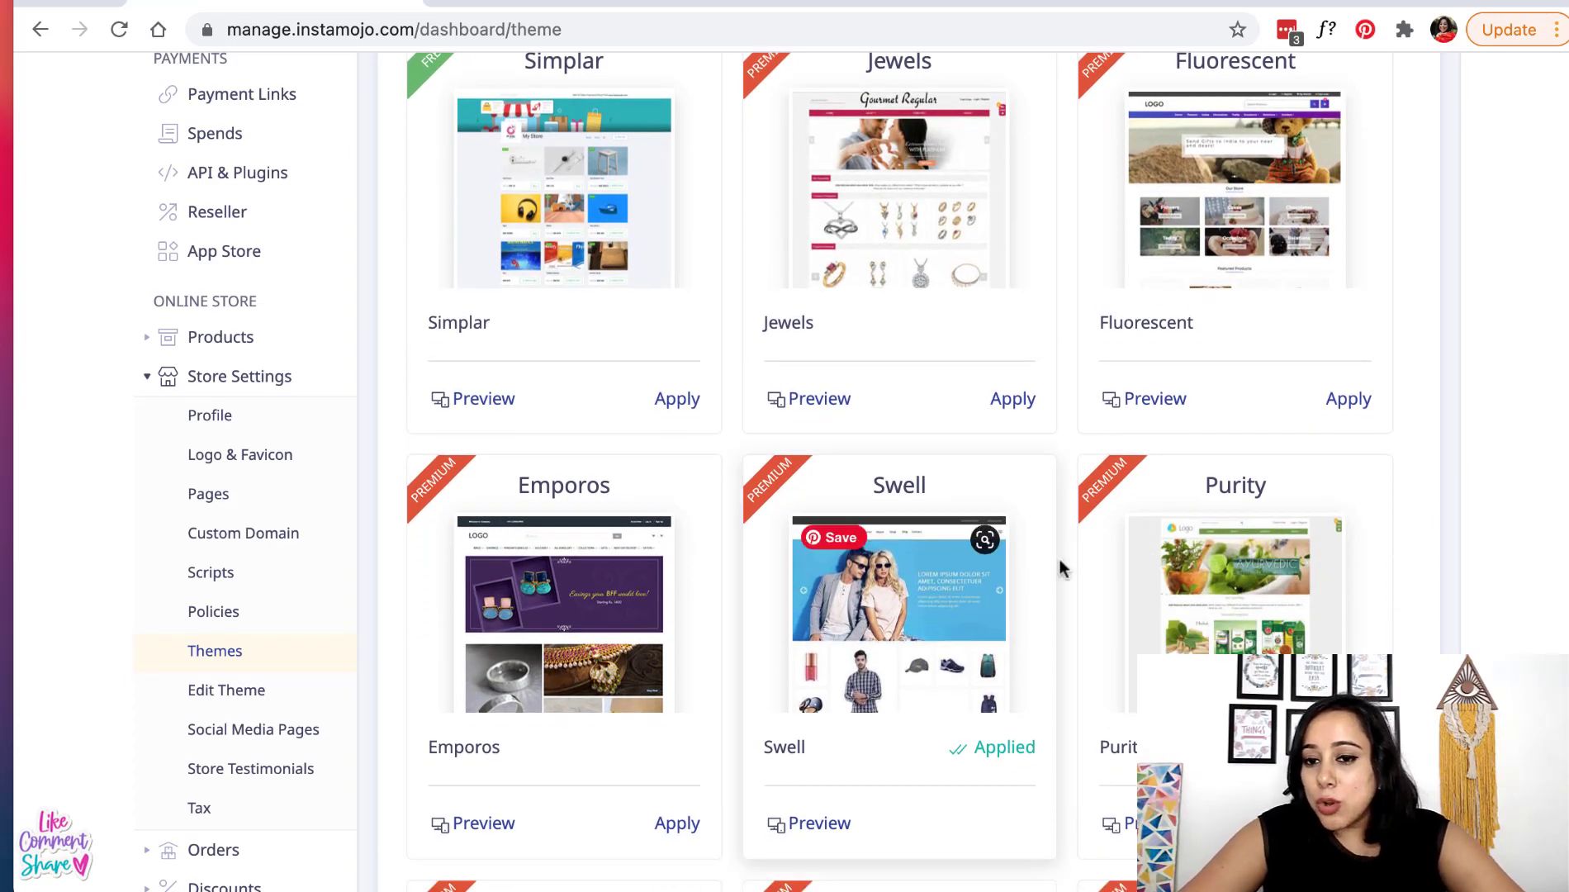
- Preview the Fluorescent theme, look it over, and go back to the gallery
left_click(1156, 407)
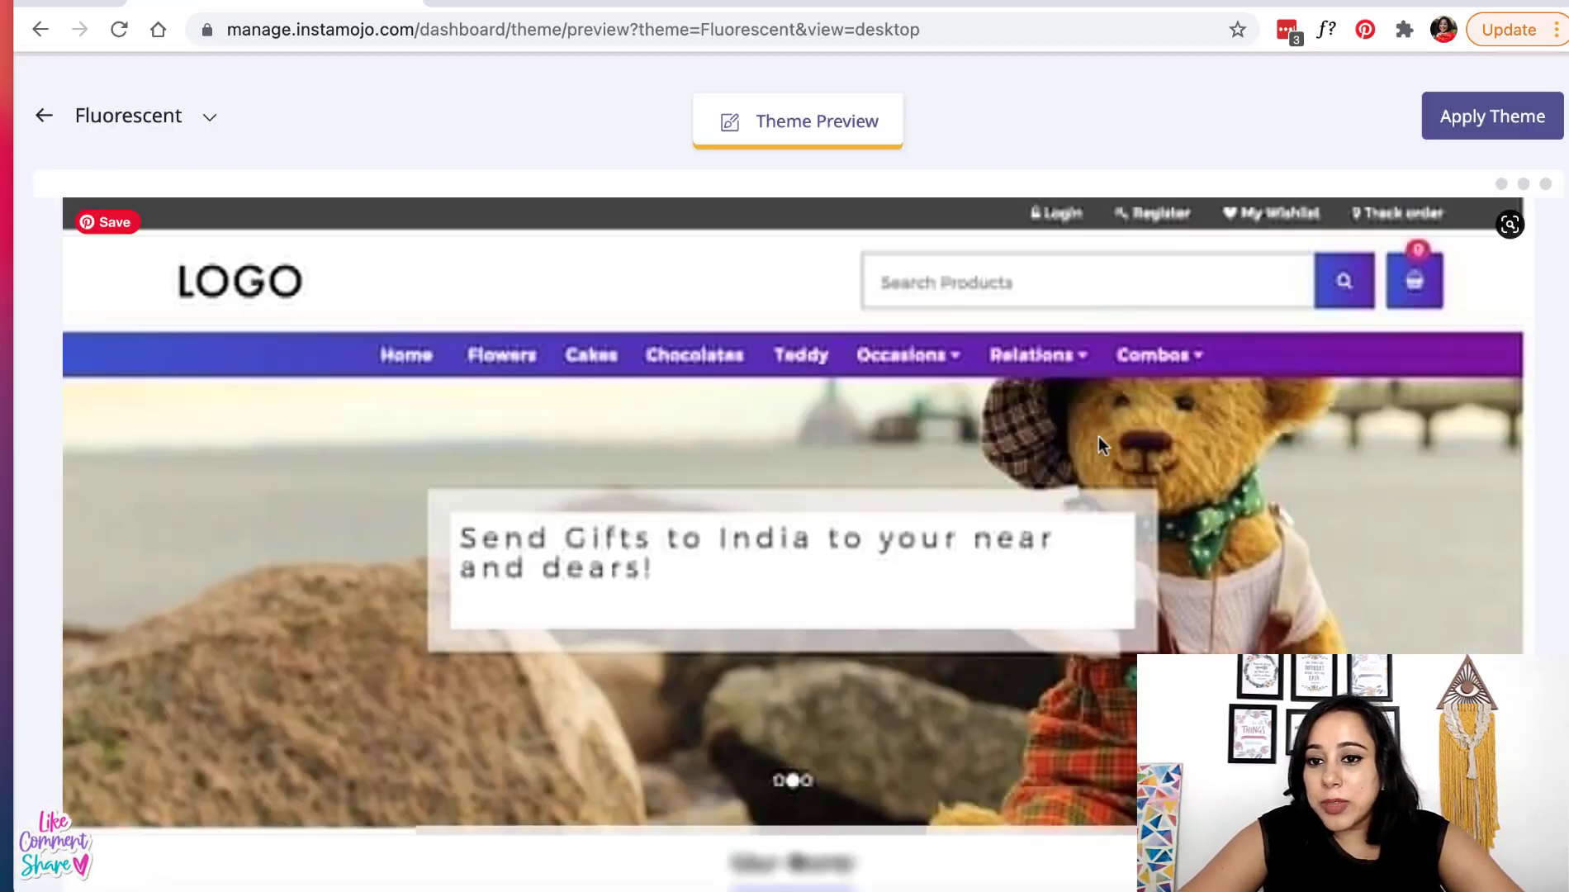
scroll(793, 565, "down", 3)
scroll(793, 567, "down", 15)
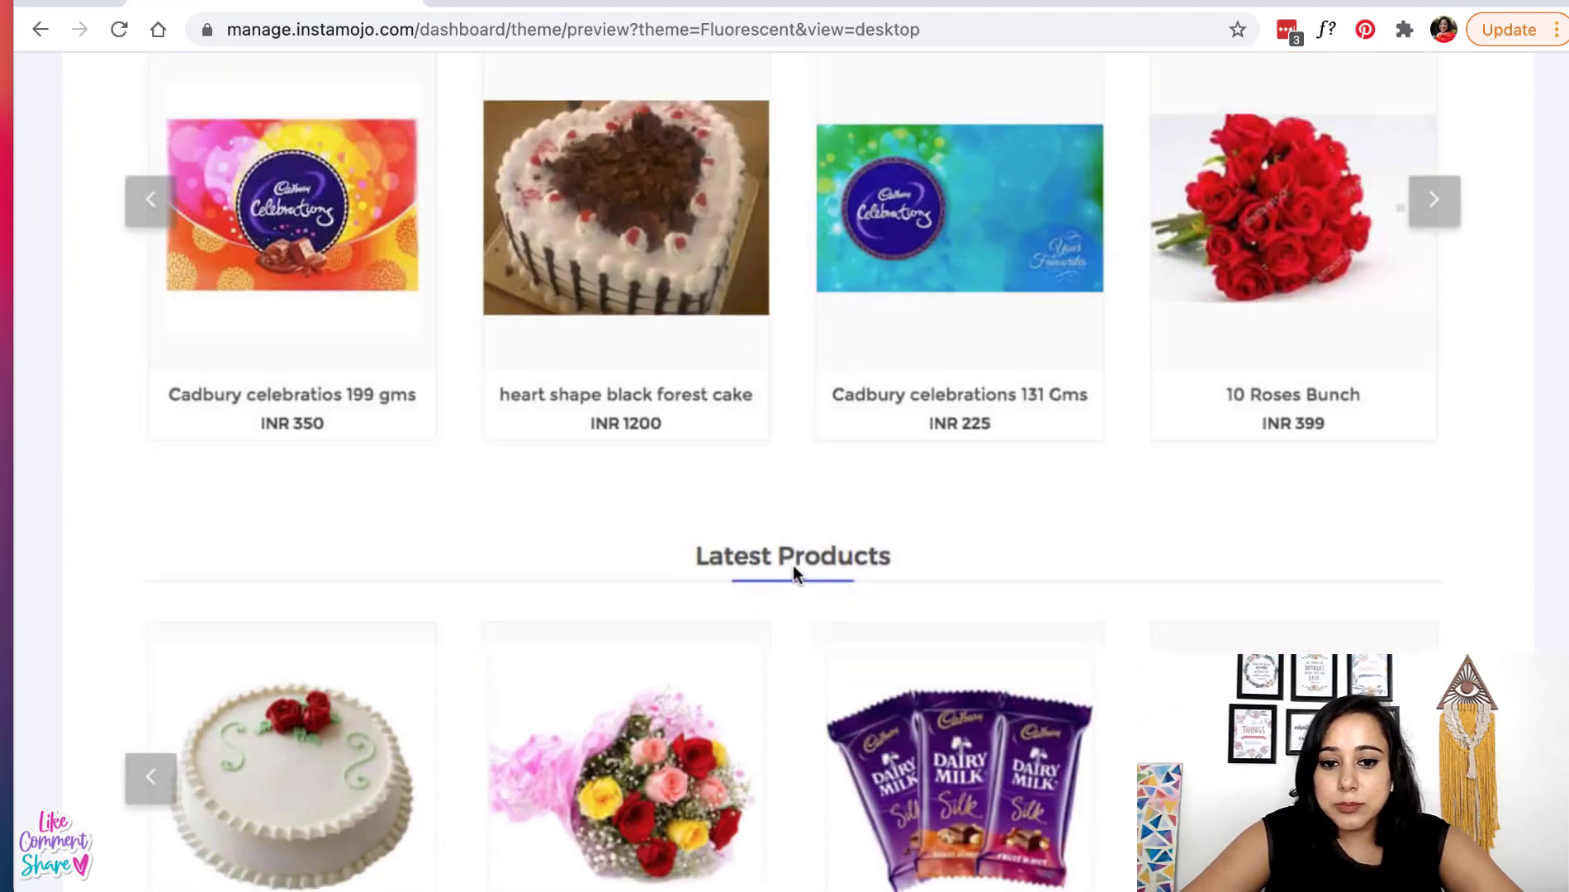
scroll(794, 568, "up", 15)
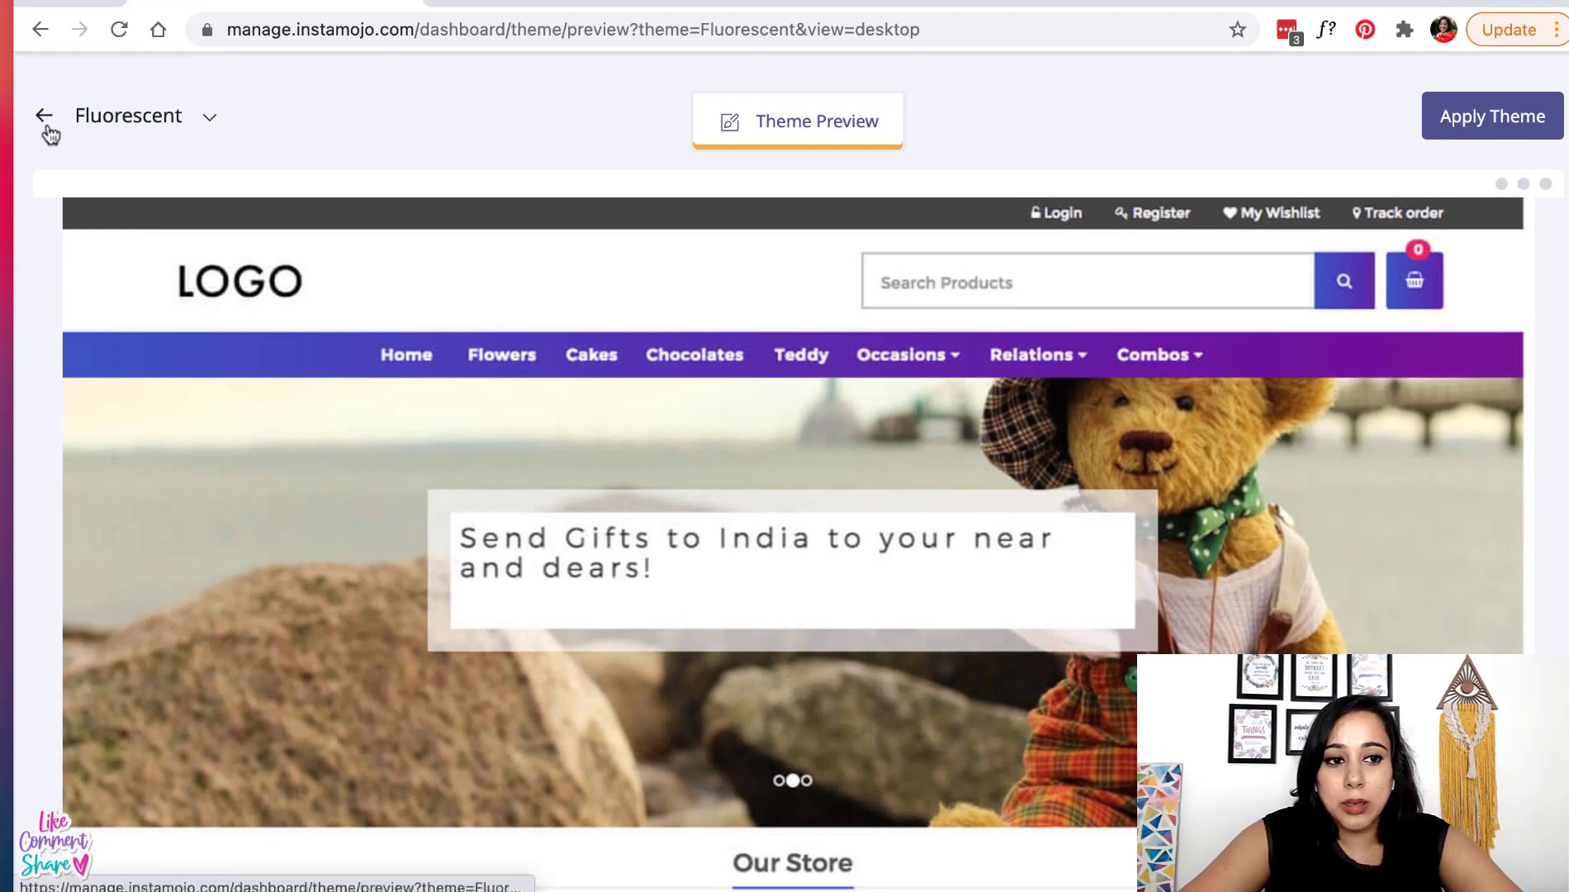
left_click(43, 115)
scroll(729, 638, "down", 1)
- Find the Decoration theme and preview it on the Sew Work Studio store
scroll(729, 639, "down", 12)
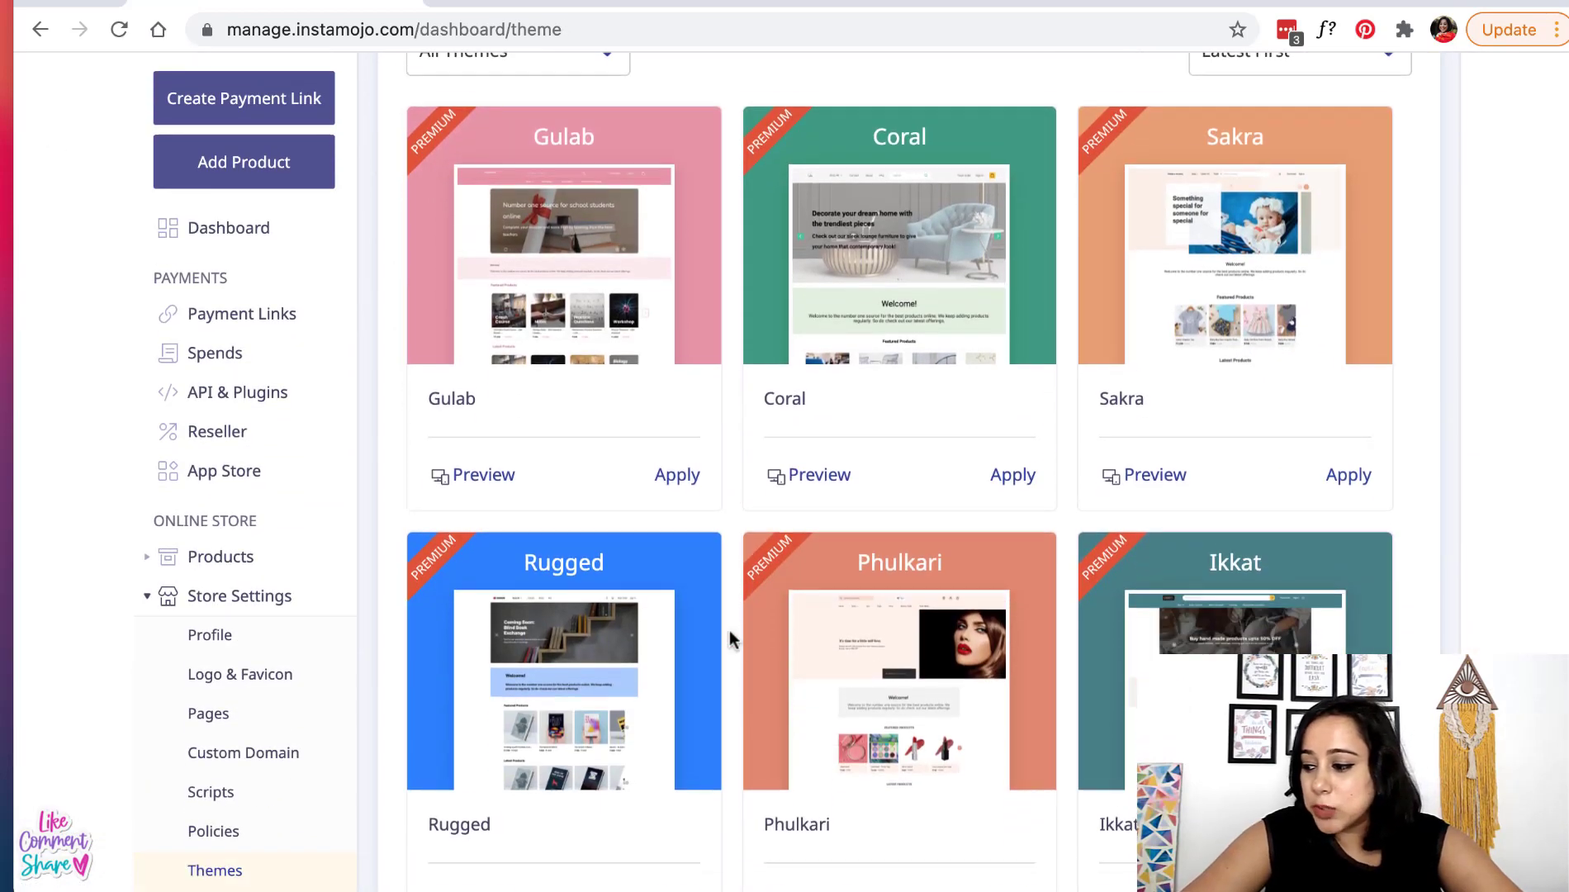
scroll(729, 632, "down", 10)
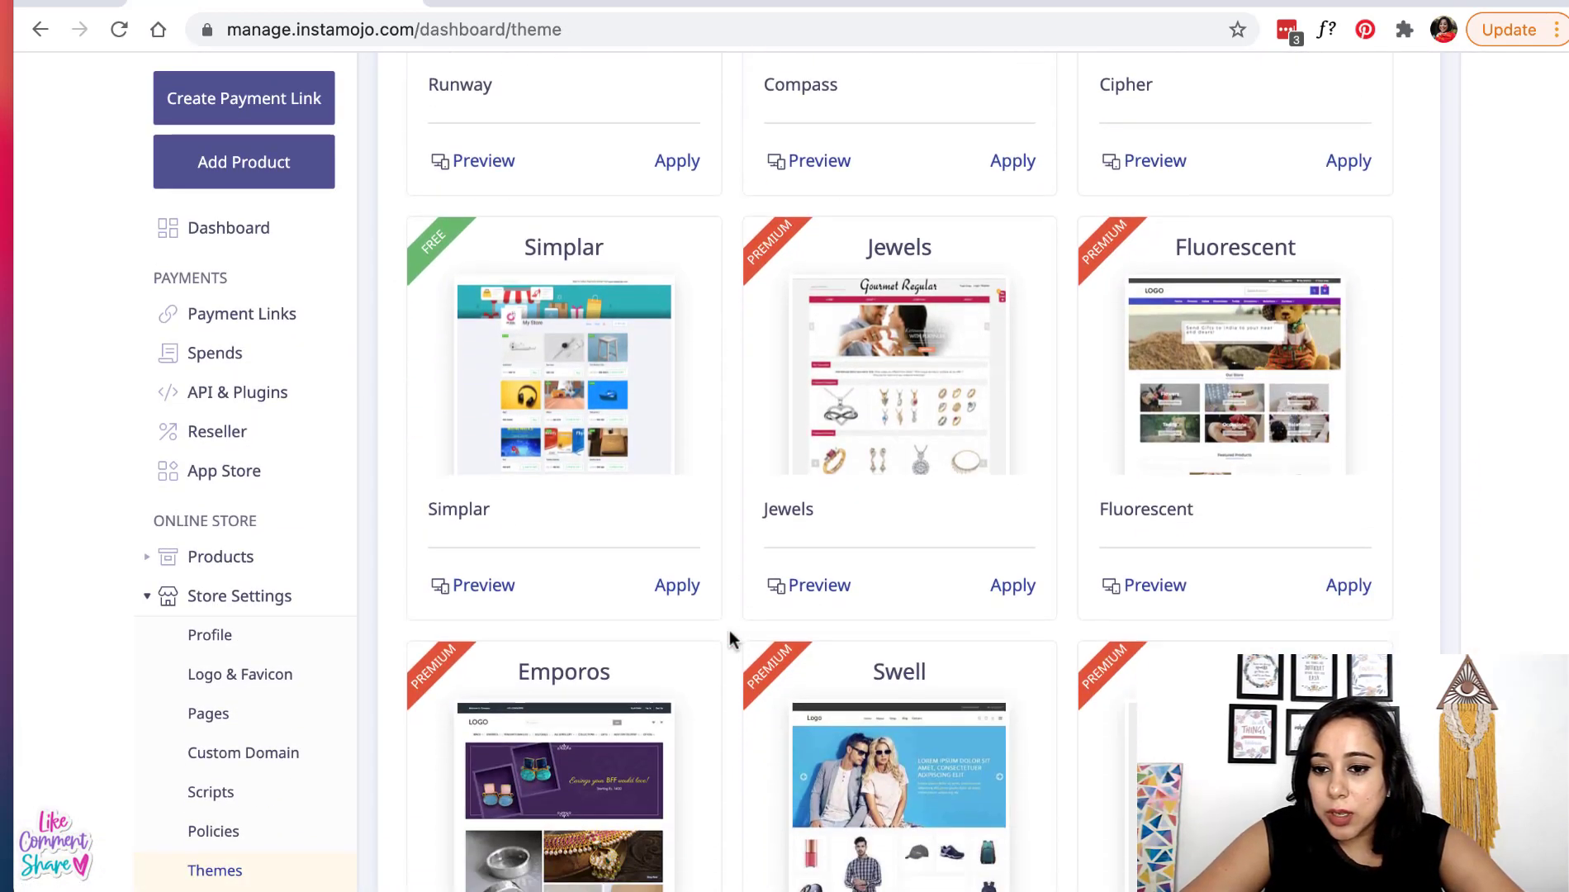
scroll(729, 630, "down", 2)
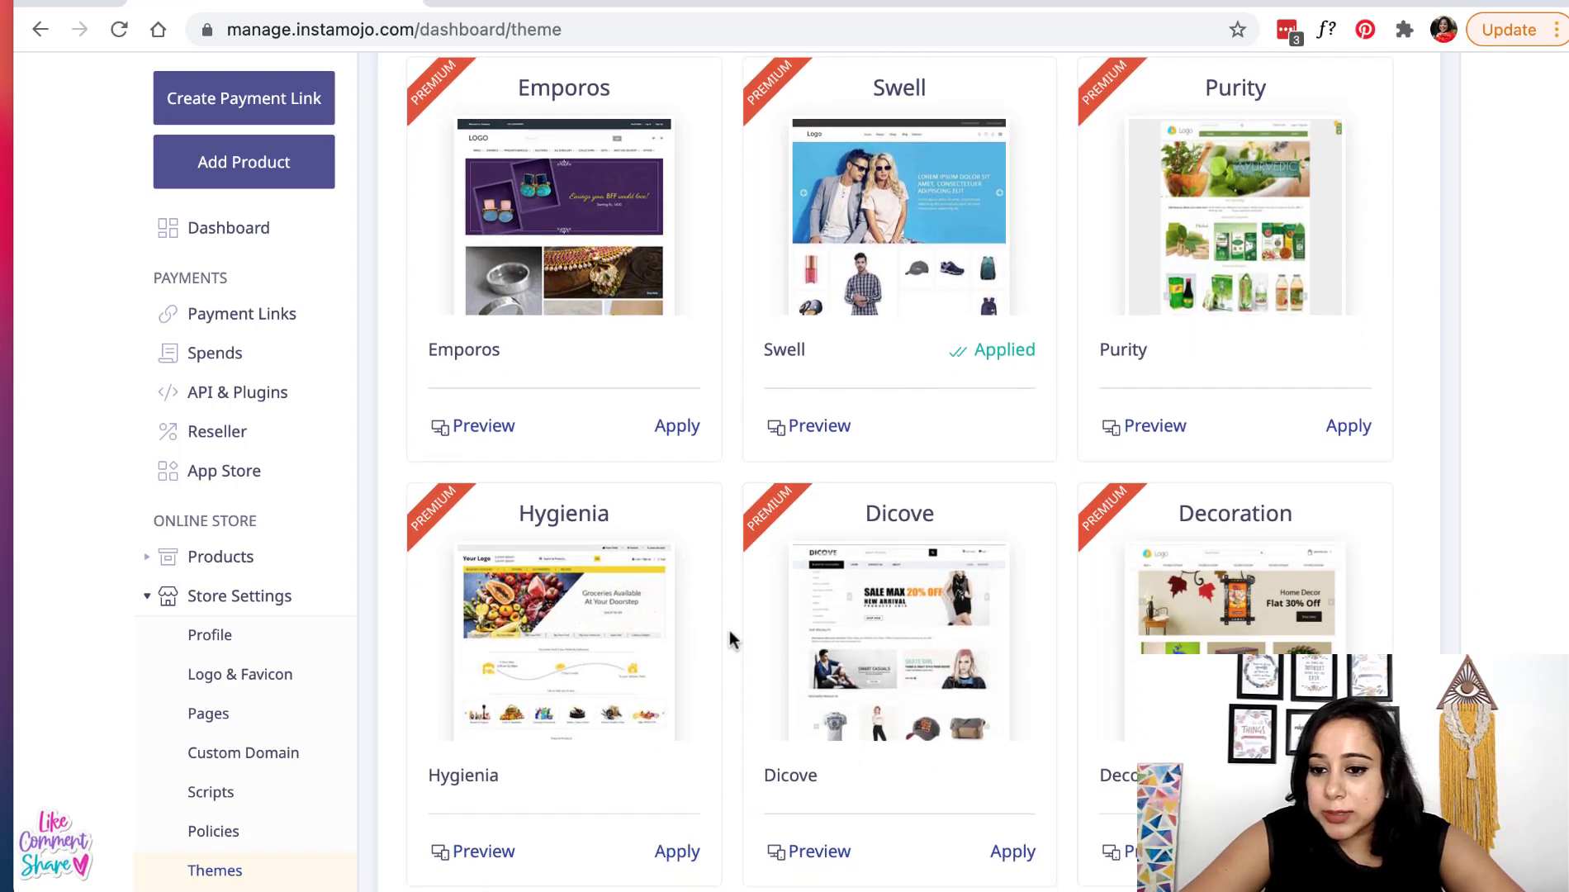
scroll(1222, 570, "down", 2)
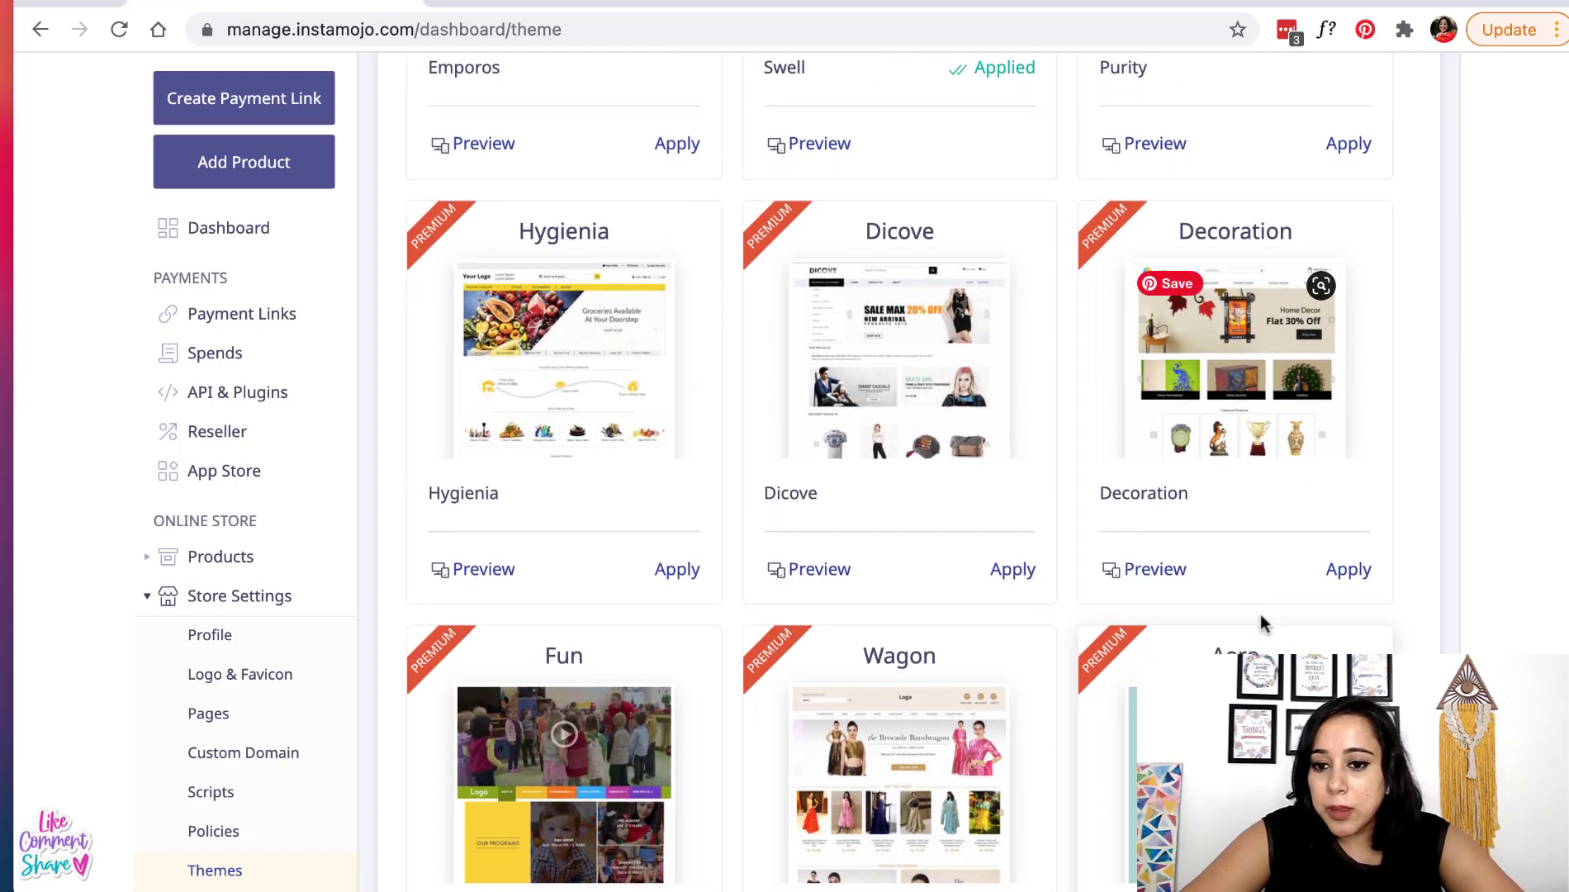
left_click(1164, 574)
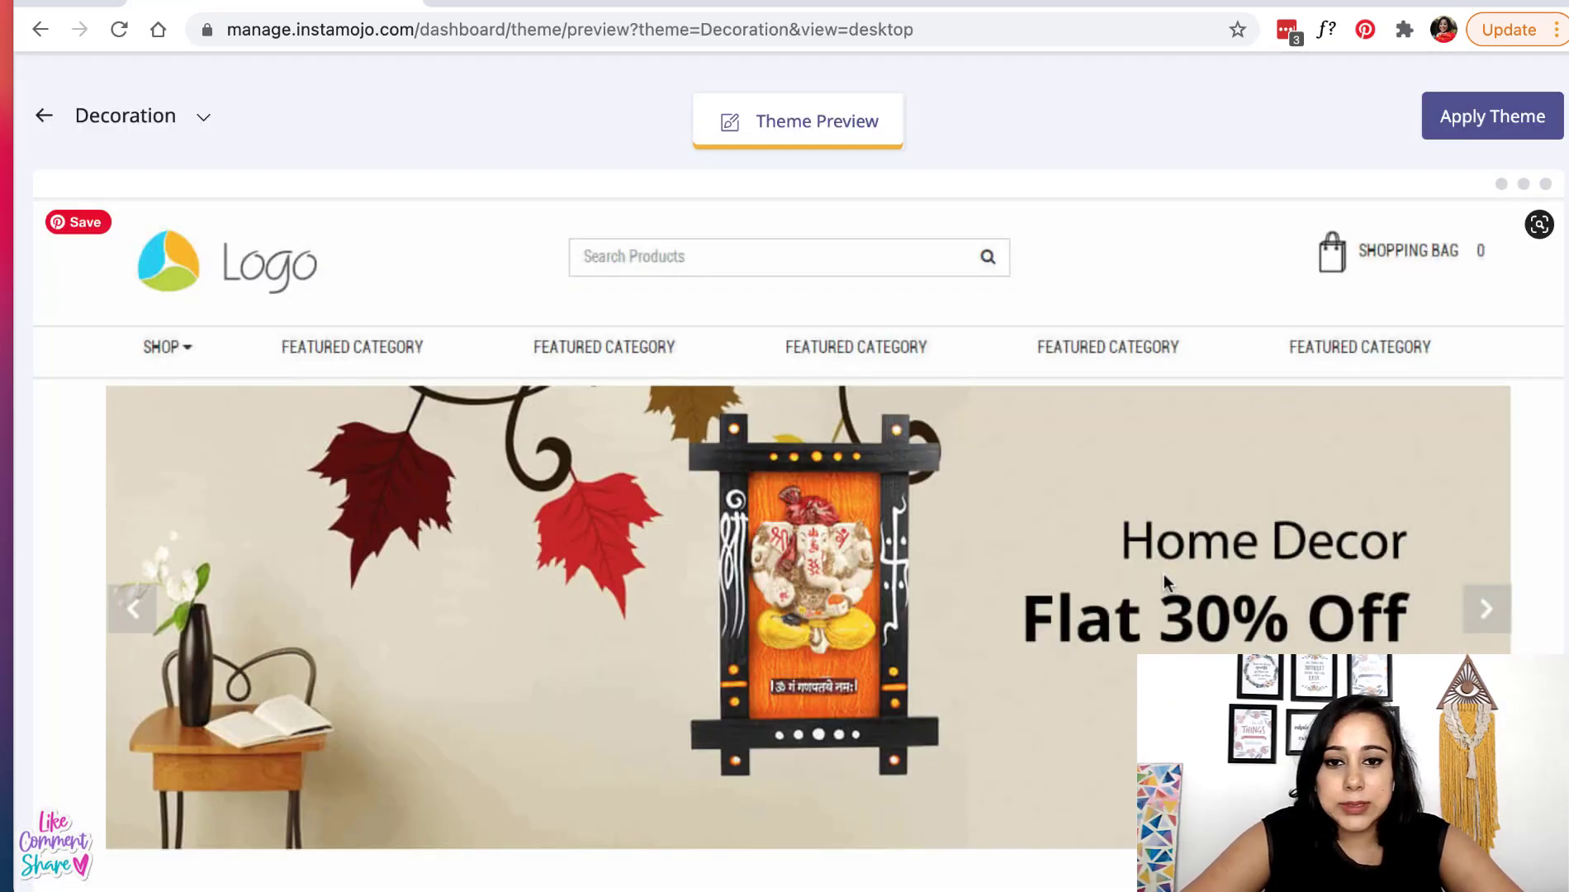
scroll(859, 679, "down", 3)
scroll(859, 679, "down", 15)
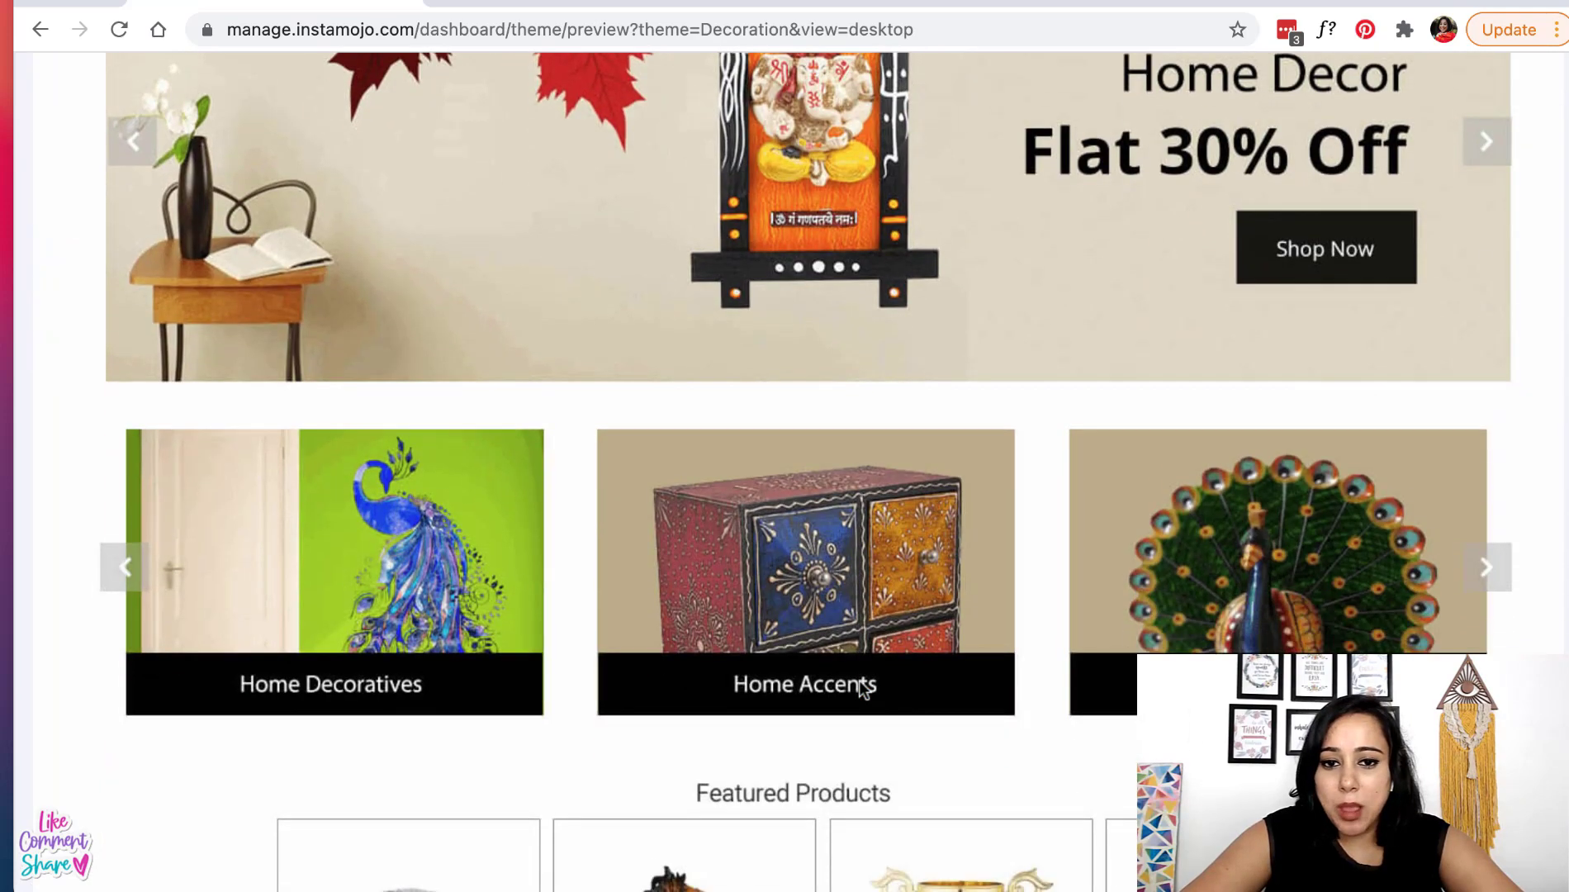
scroll(859, 679, "up", 12)
scroll(859, 679, "up", 6)
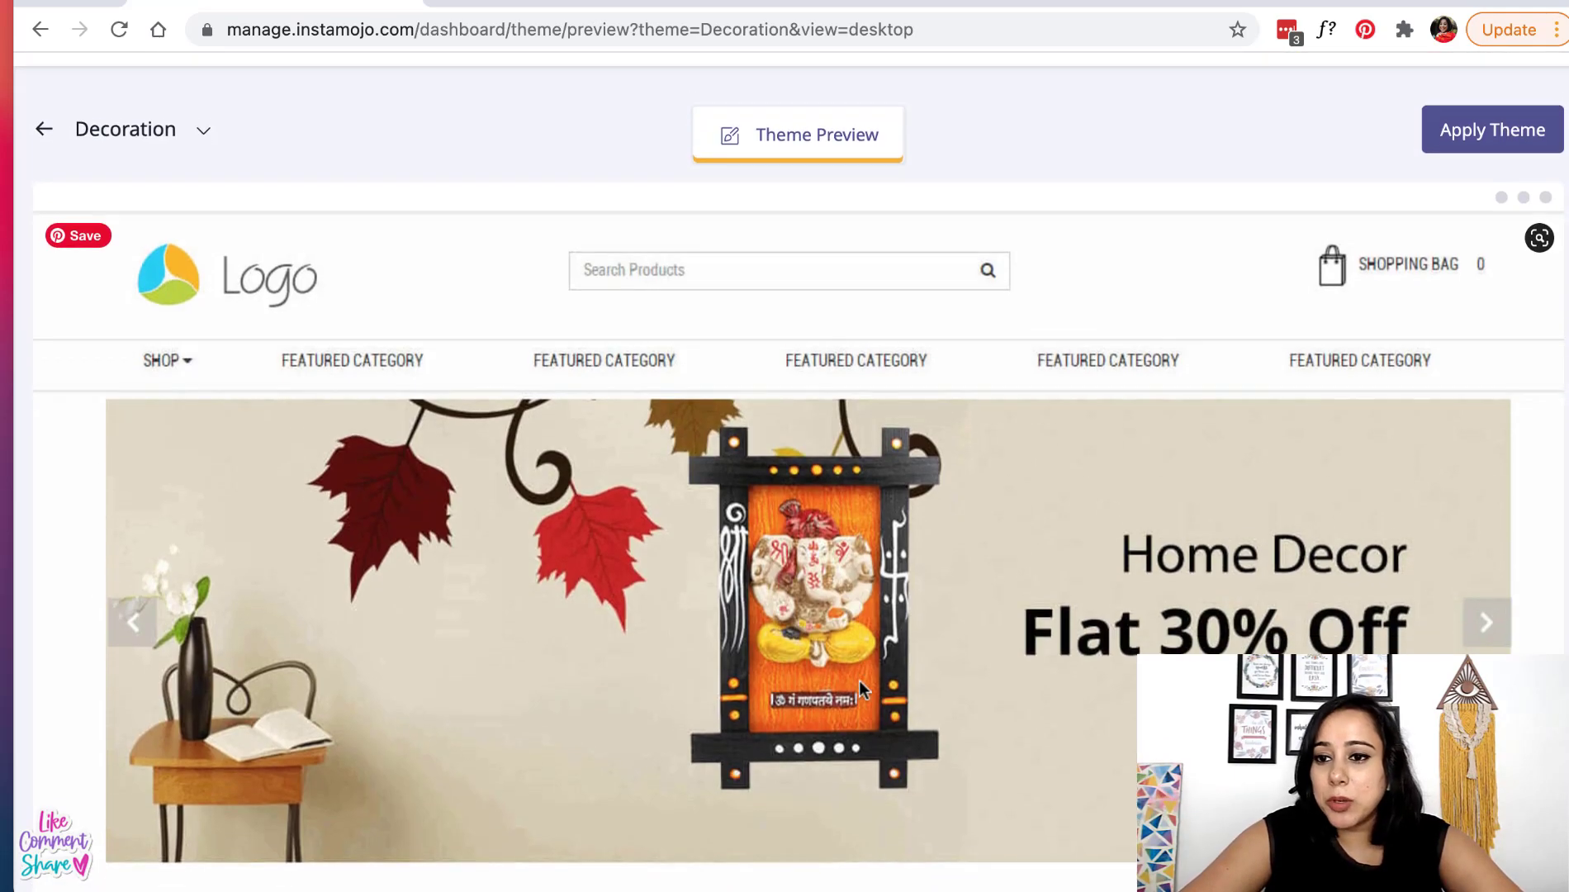
- Apply the Decoration theme and confirm making it live
left_click(1515, 123)
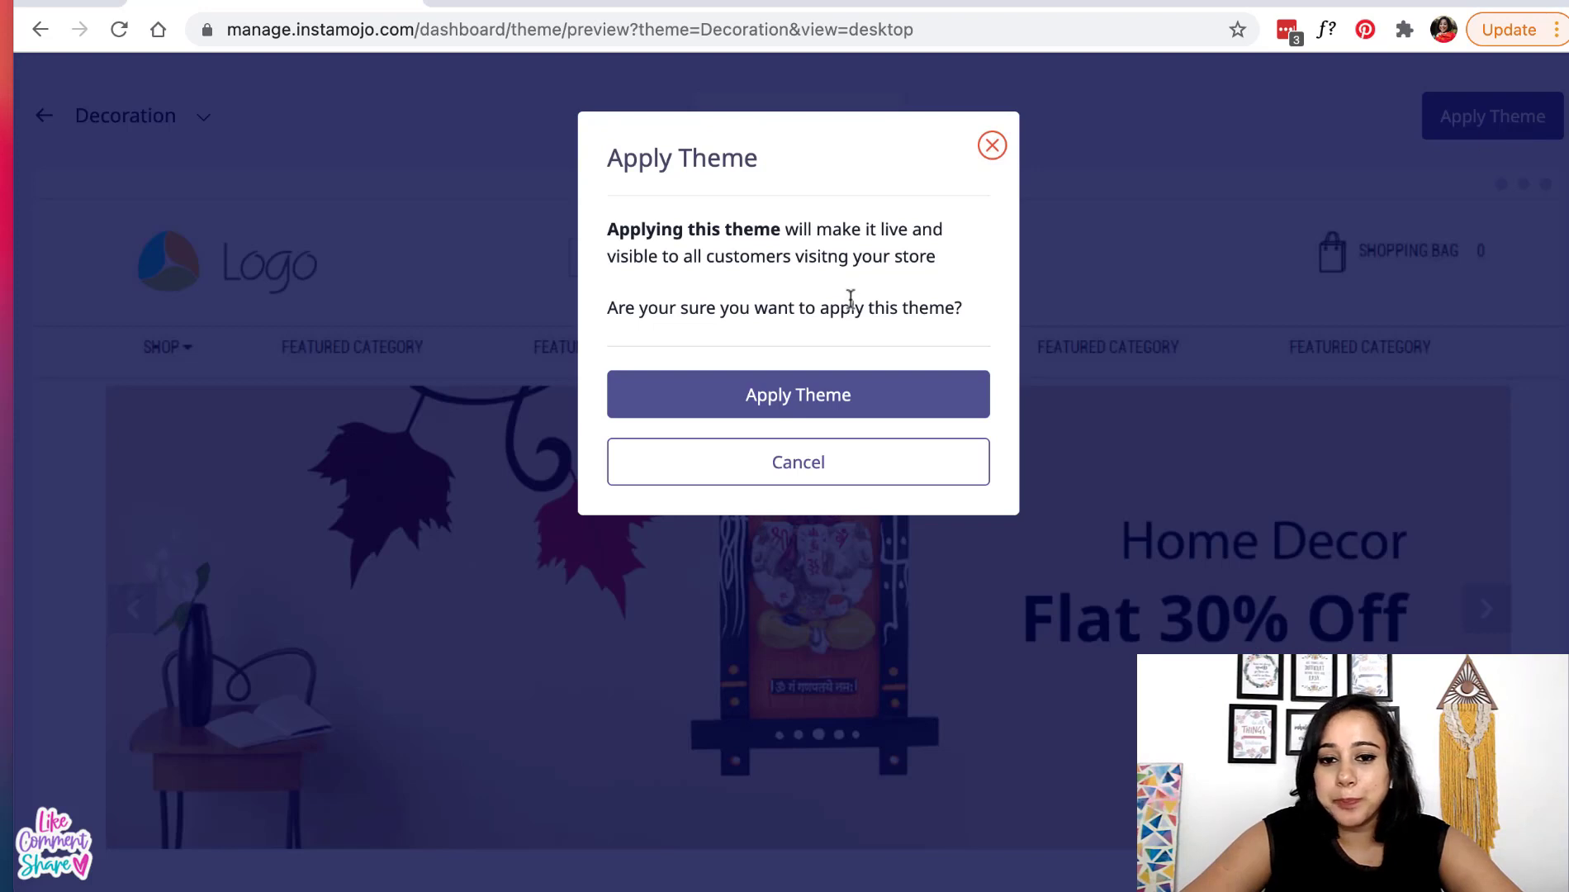
left_click(809, 406)
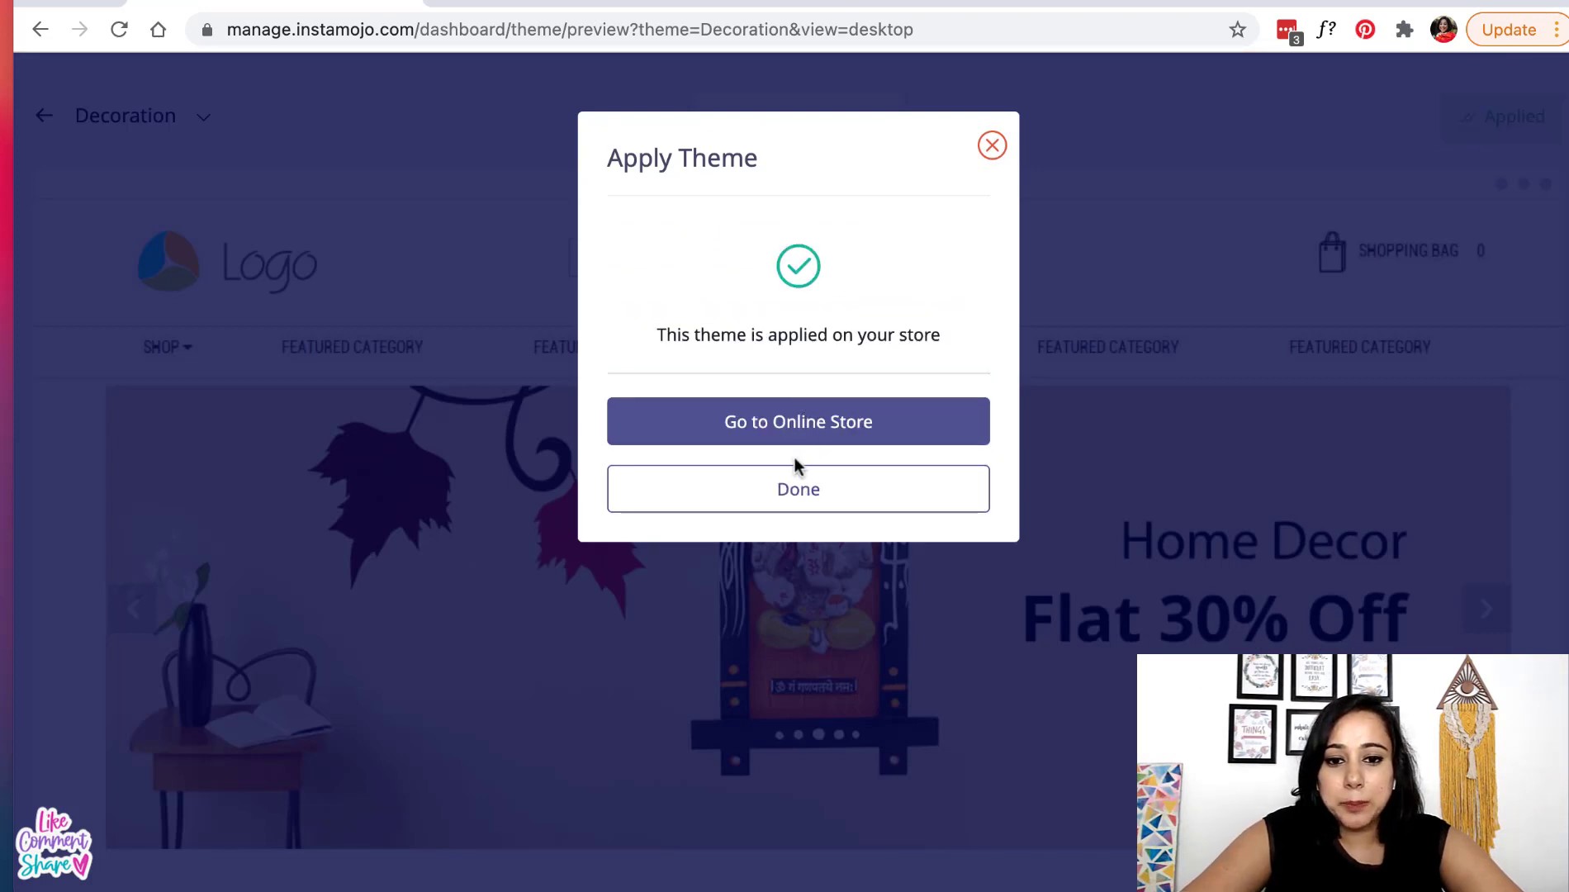
left_click(783, 493)
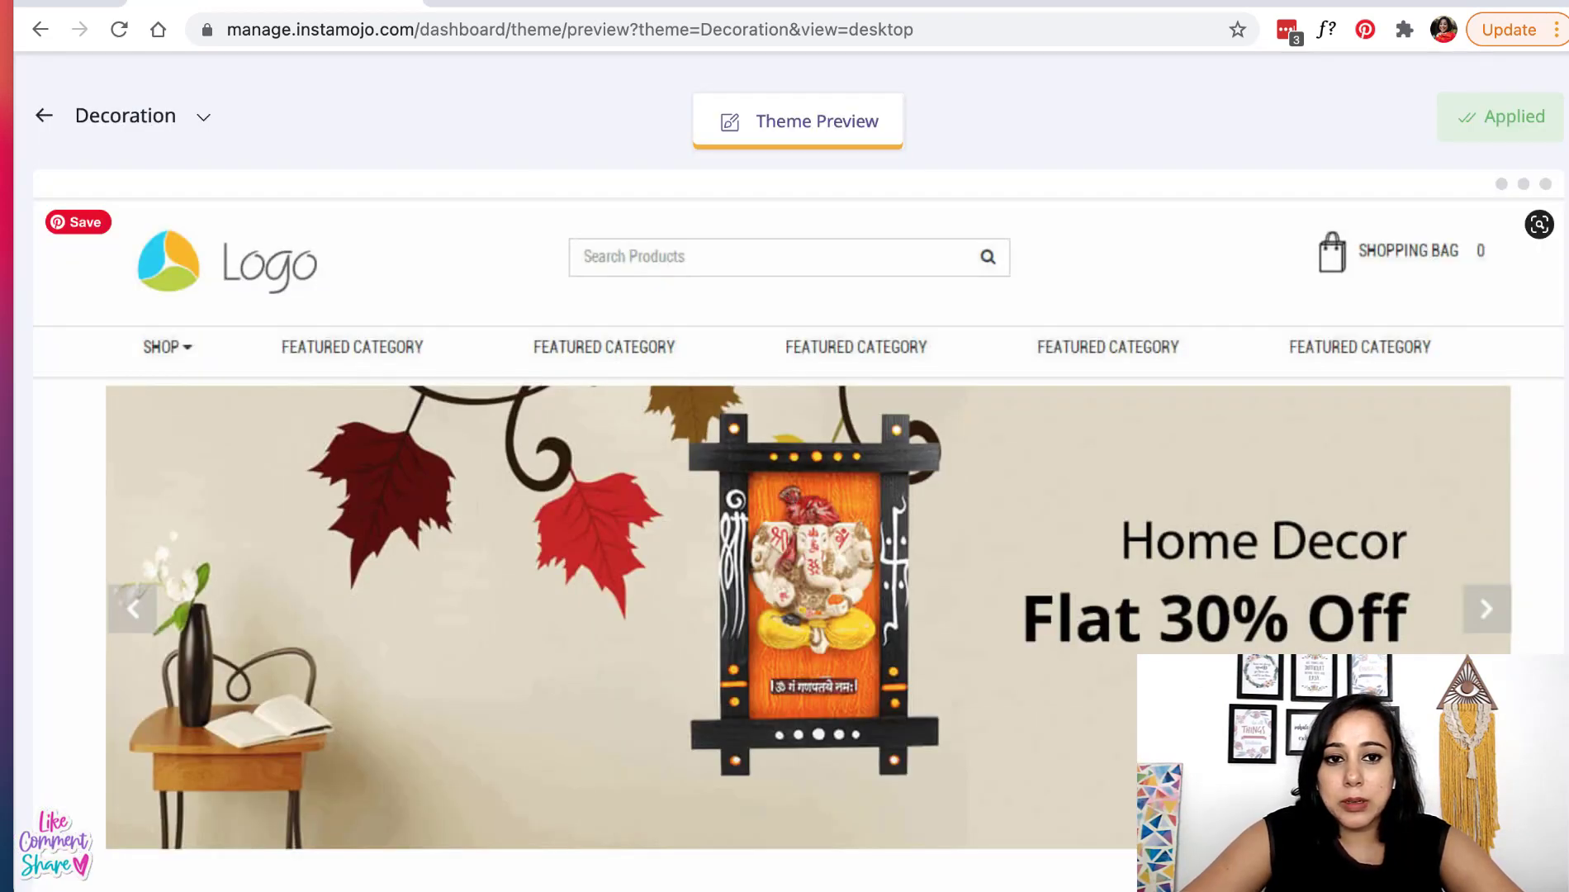
left_click(543, 3)
- Reload the live Sew Work Studio storefront and check it down to the Quick Links footer
left_click(120, 30)
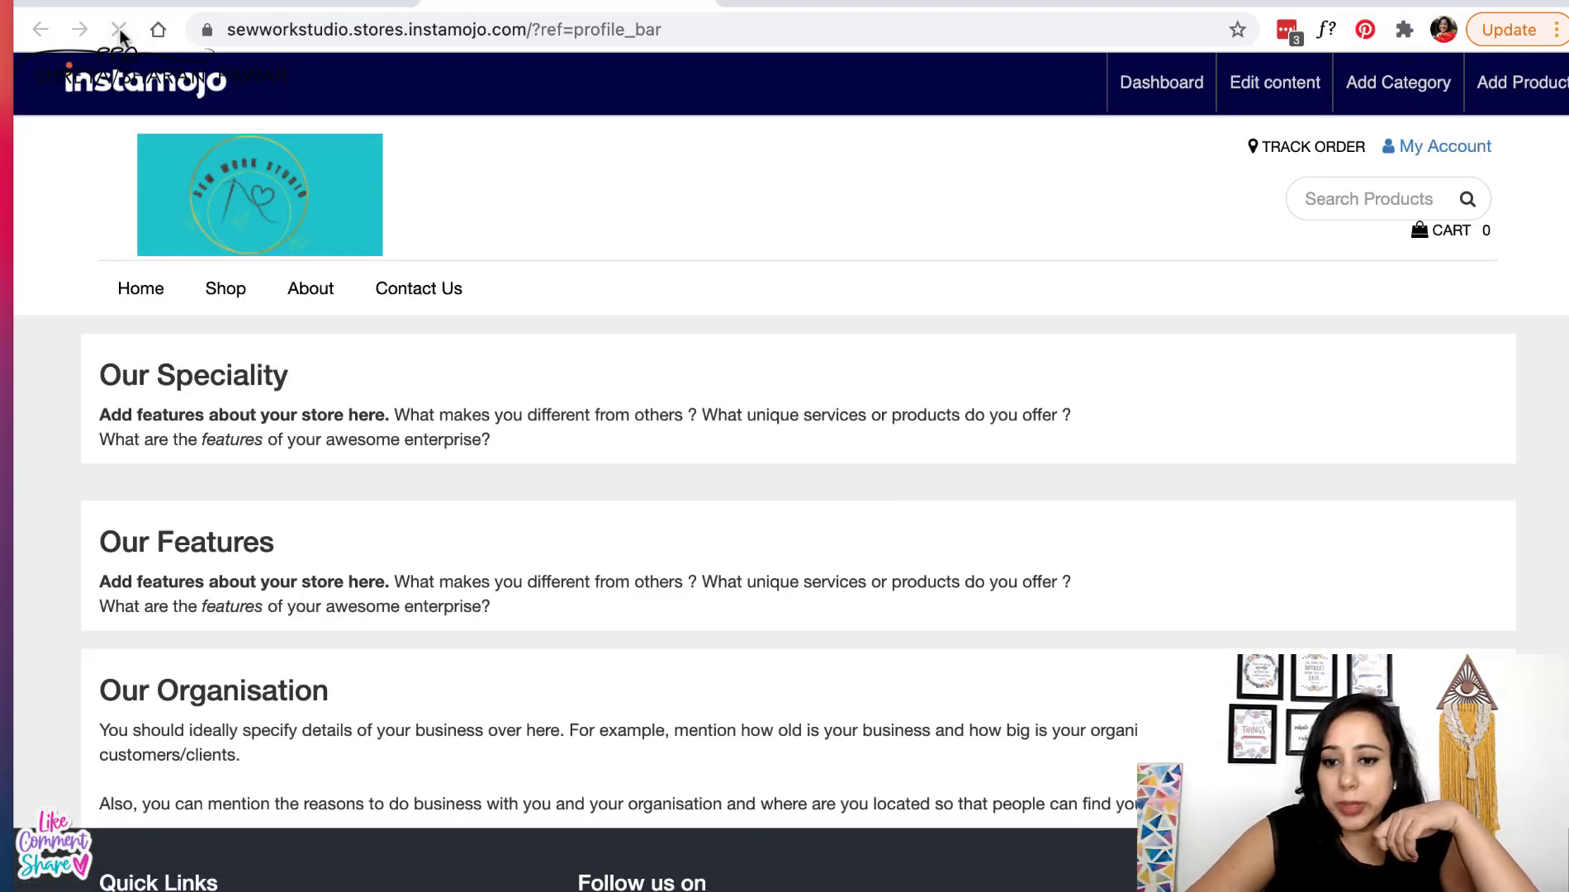
scroll(609, 457, "down", 3)
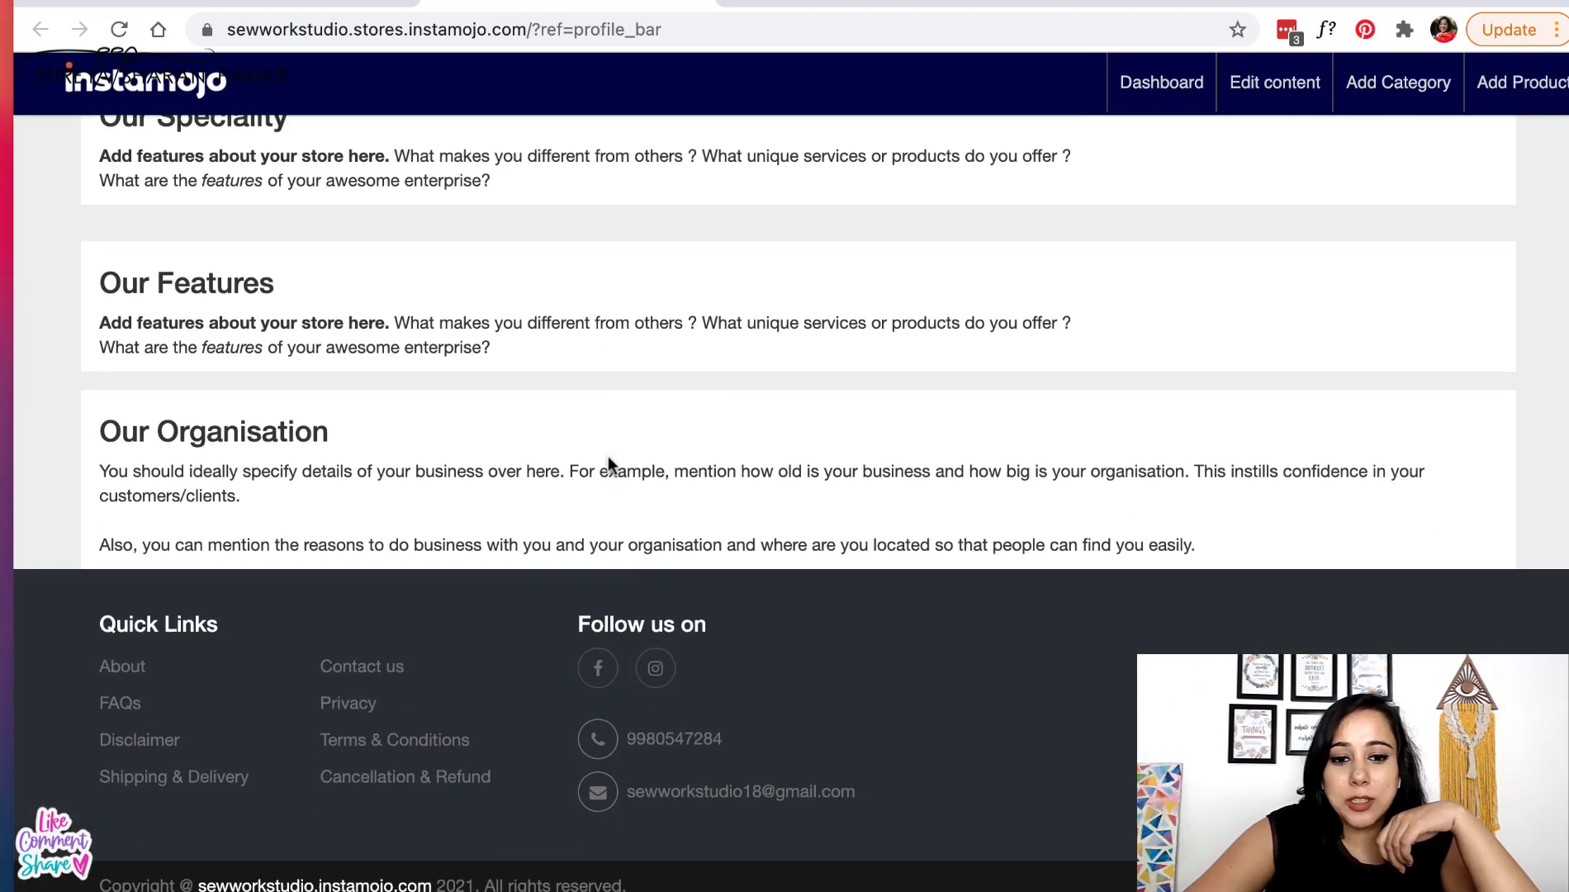
scroll(609, 458, "up", 4)
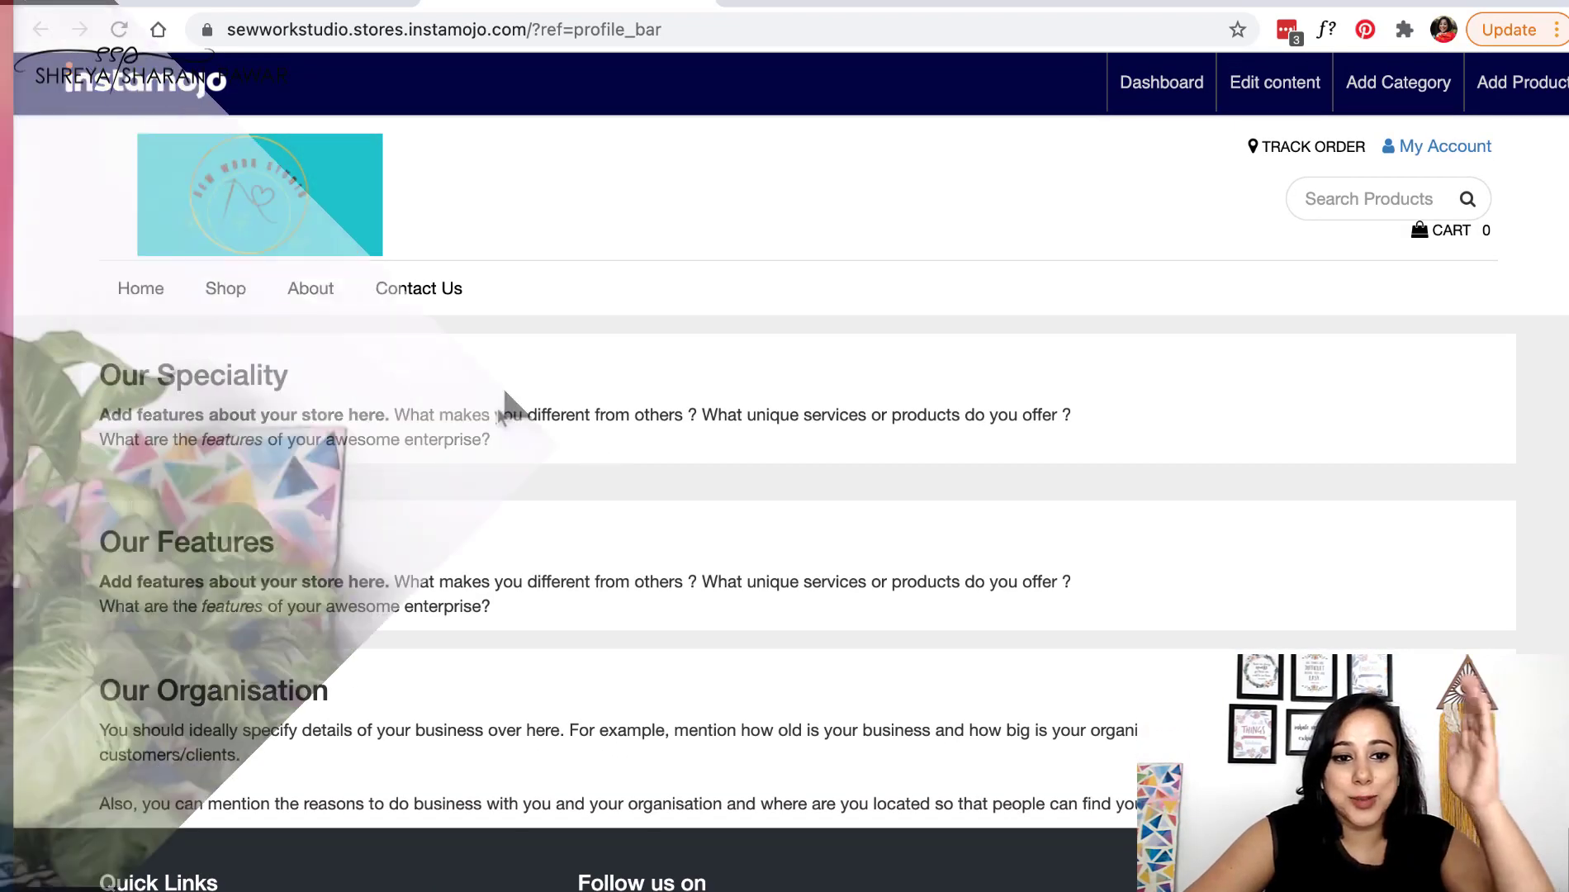